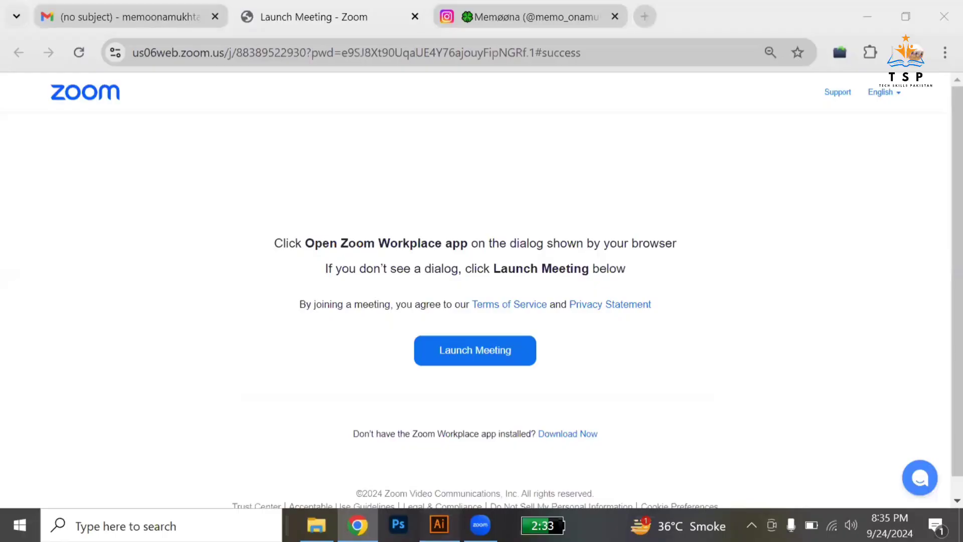
- Switch to the "lecture 2 exercise.ai" document in Illustrator
key(alt+Tab)
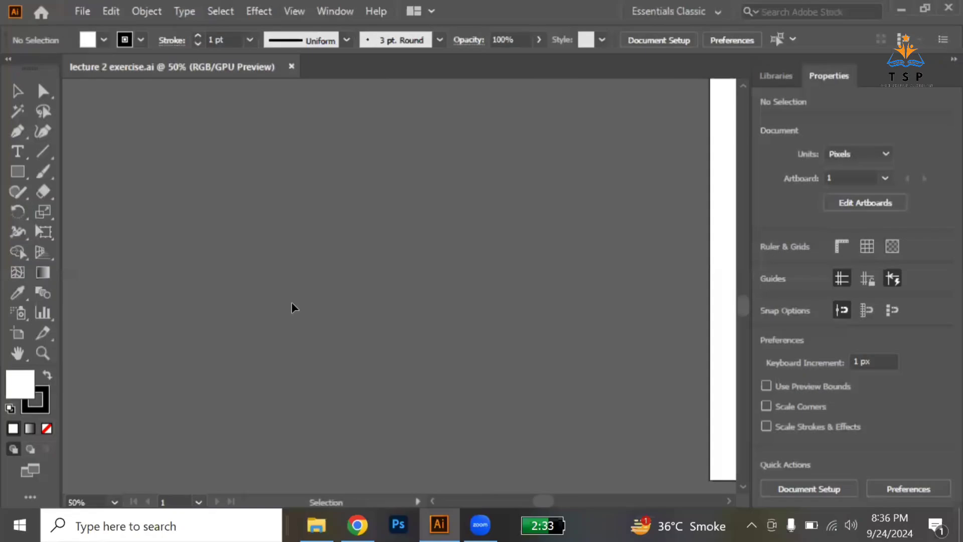
- Draw a square about 346 px wide on the empty area beside the artboard and fill it with yellow EDFF00
click(17, 172)
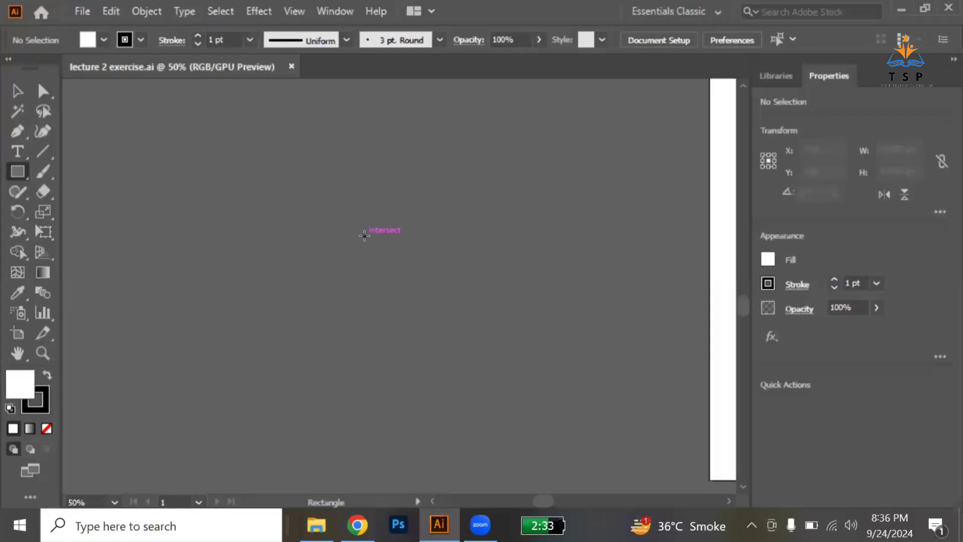
drag(365, 236, 460, 297)
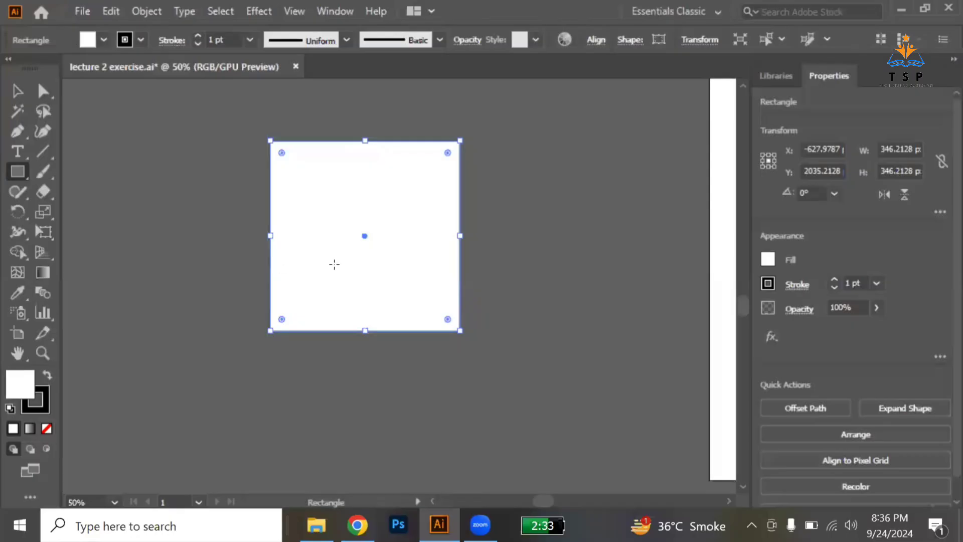
click(17, 92)
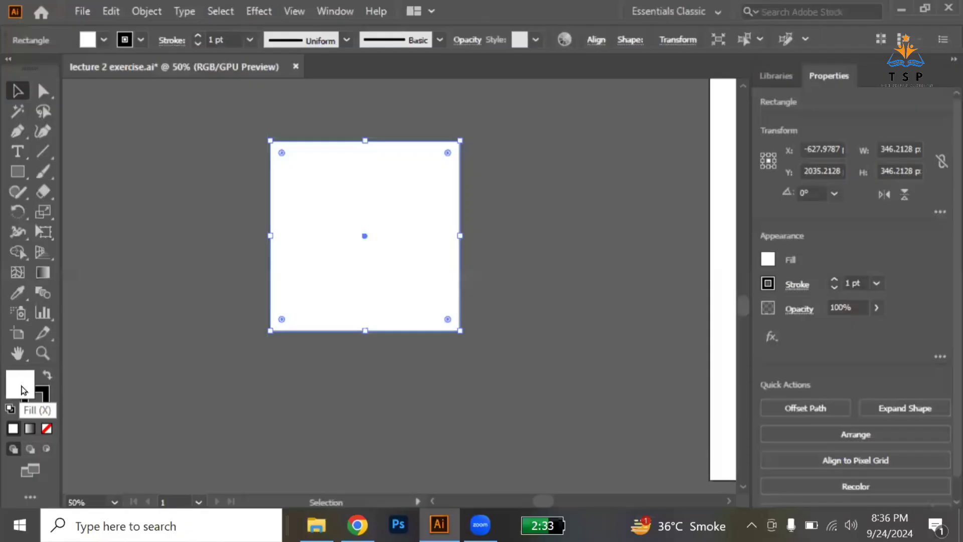
double_click(21, 390)
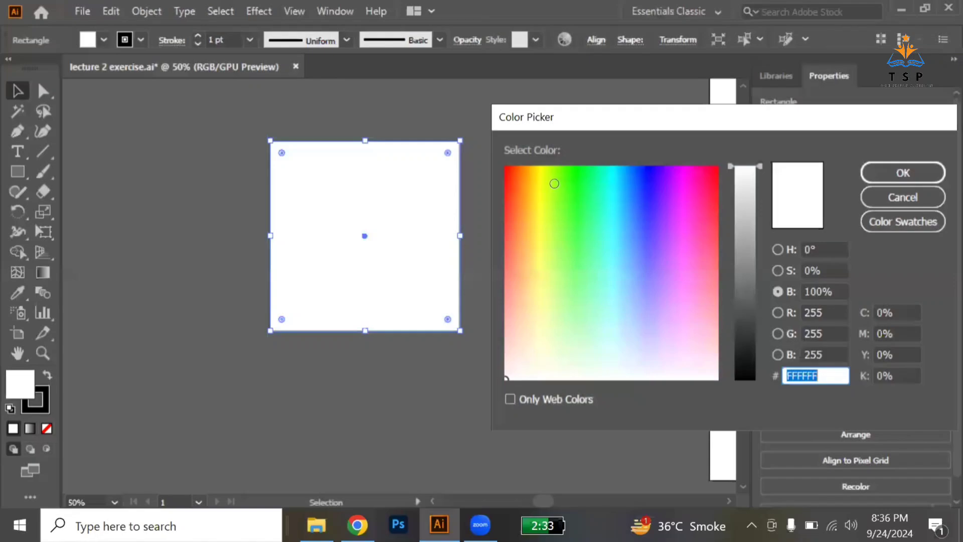
drag(544, 177, 544, 165)
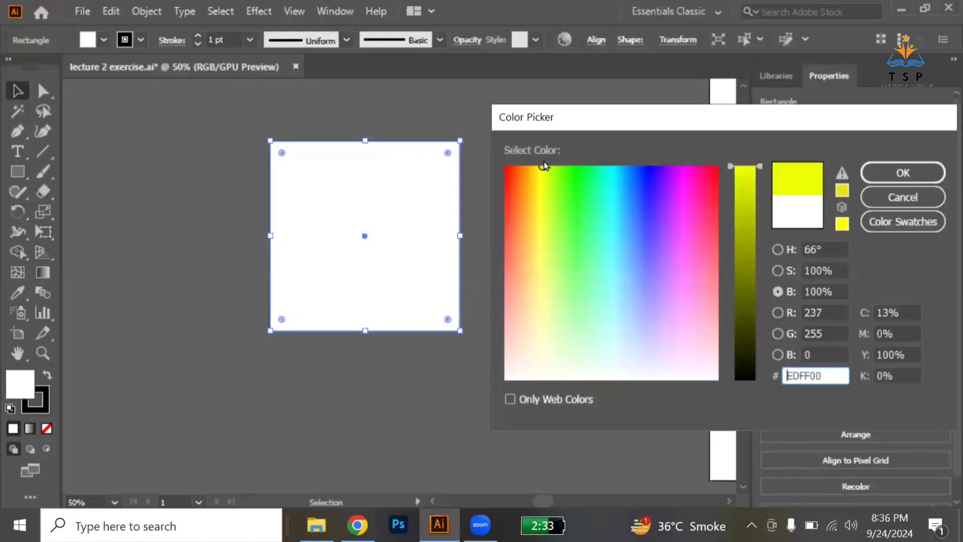
click(902, 171)
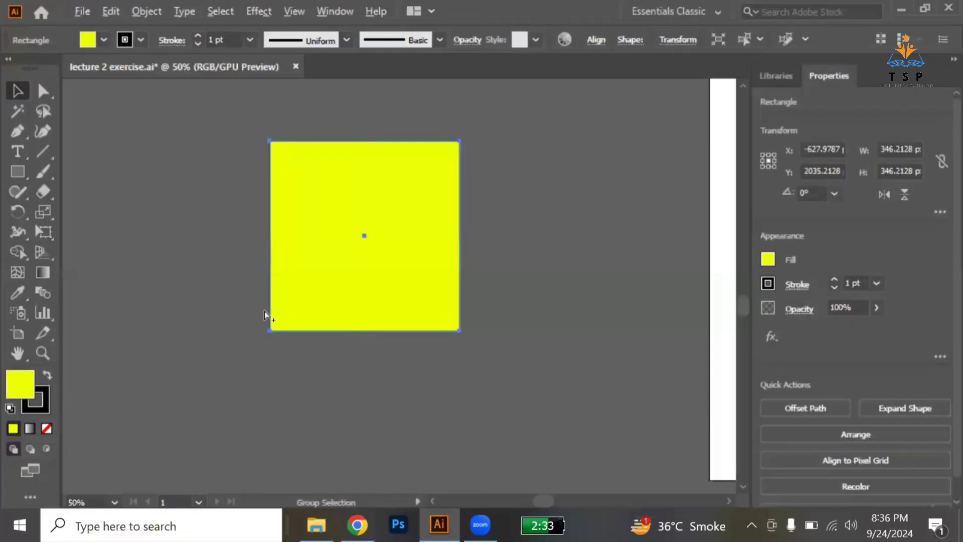
- Set the yellow square's stroke weight to 60 pt
scroll(264, 314, up, 8)
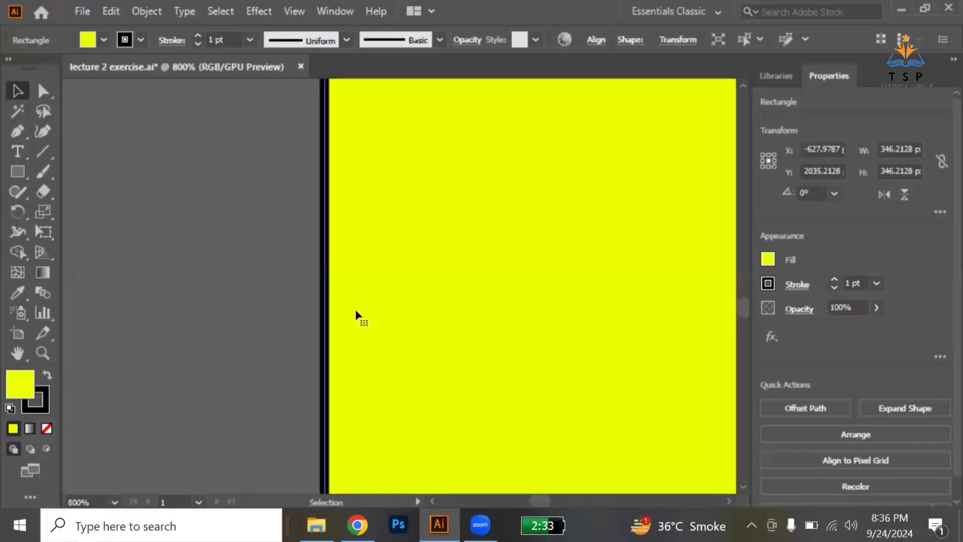
scroll(343, 311, up, 2)
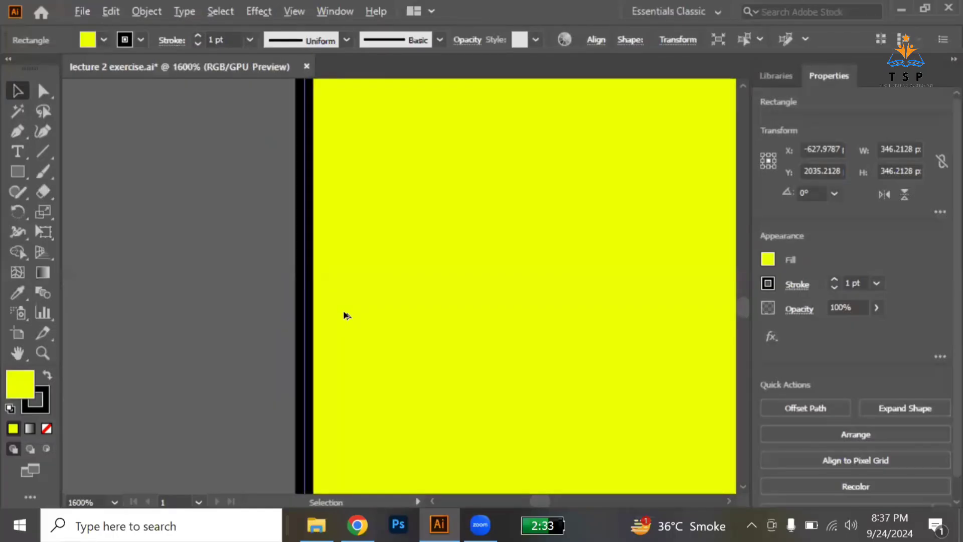
scroll(419, 277, left, 1)
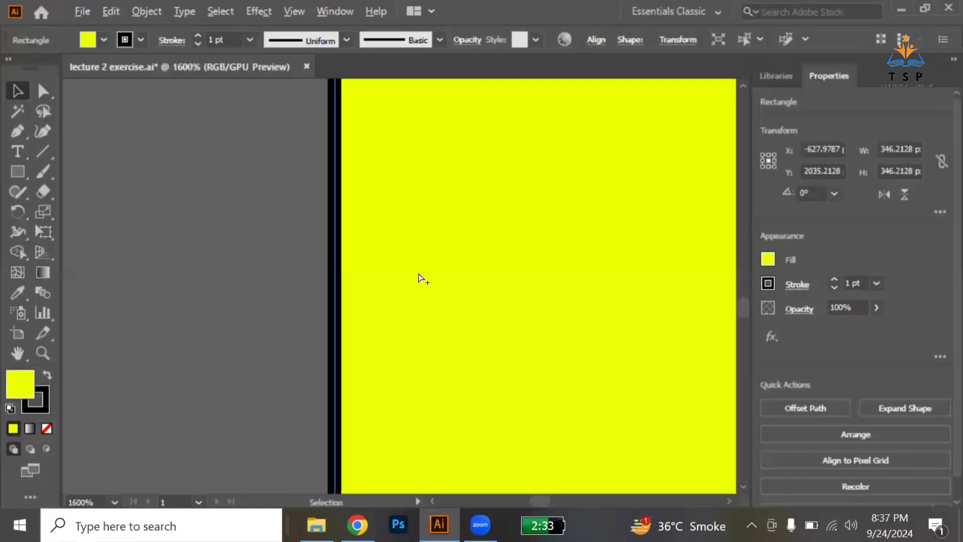
scroll(419, 277, down, 5)
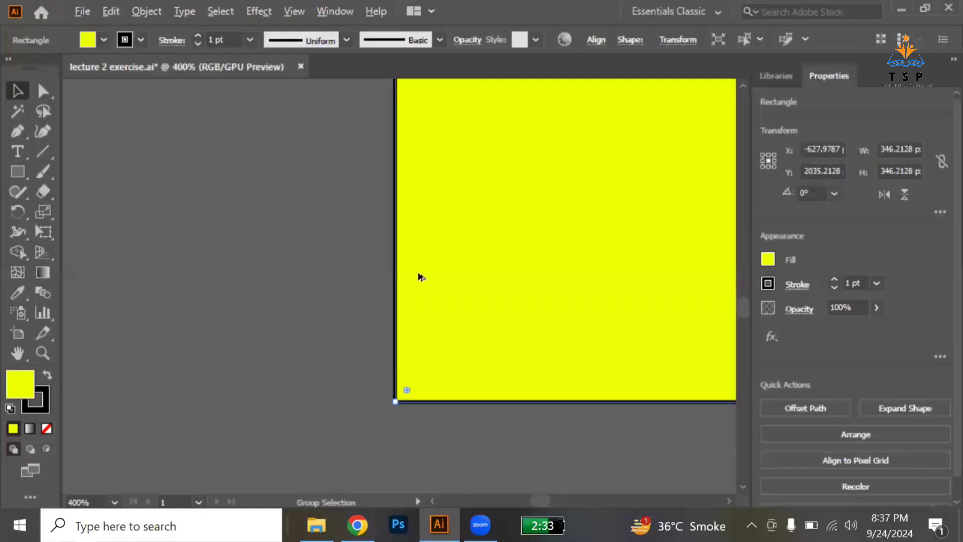
click(249, 40)
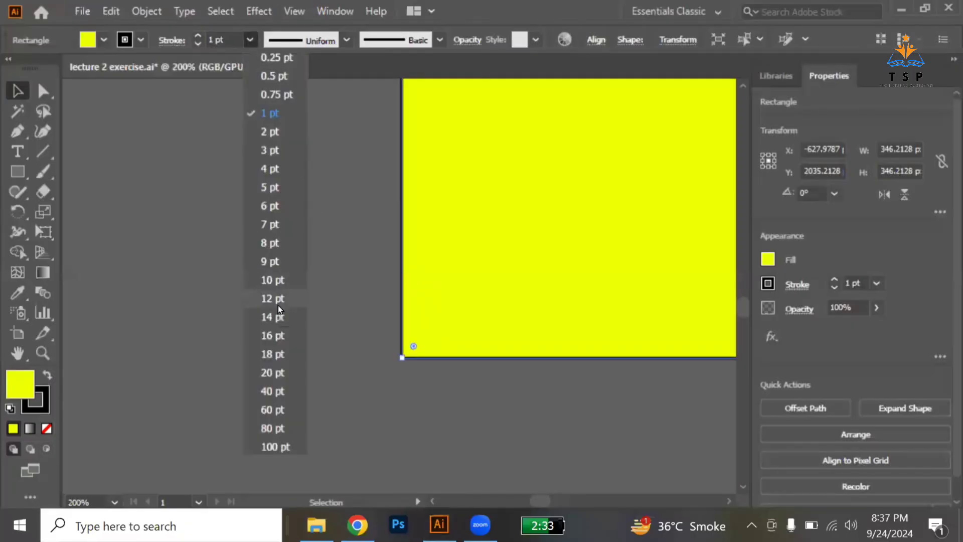
click(266, 410)
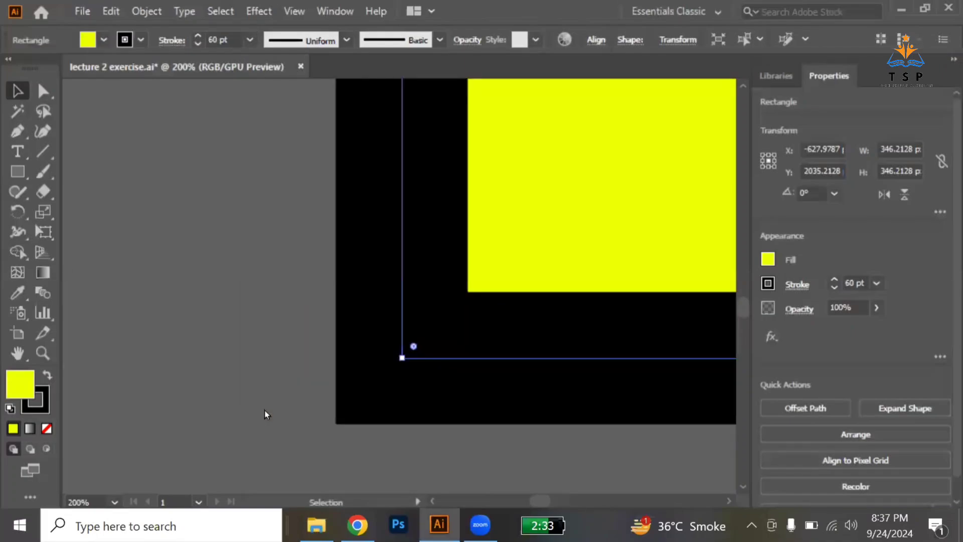
scroll(473, 302, down, 4)
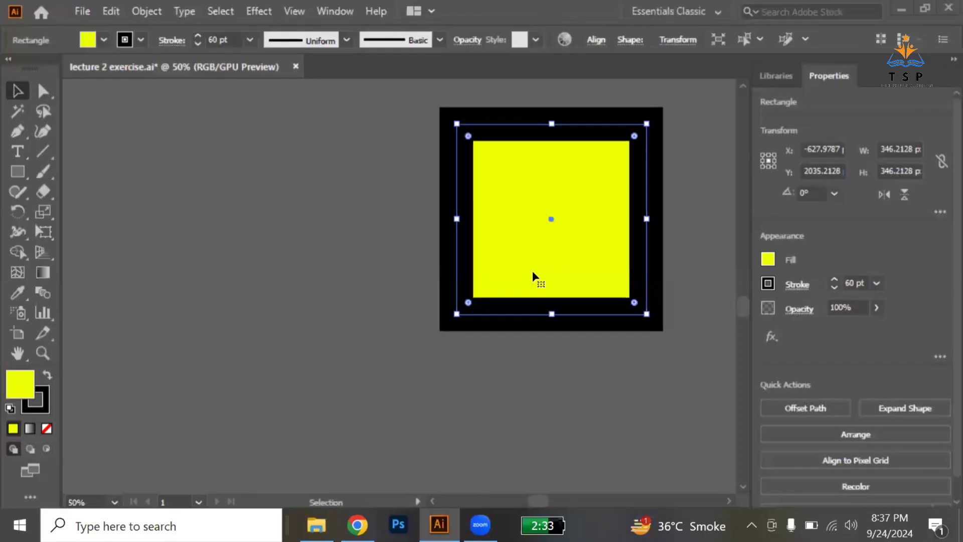
scroll(532, 270, right, 2)
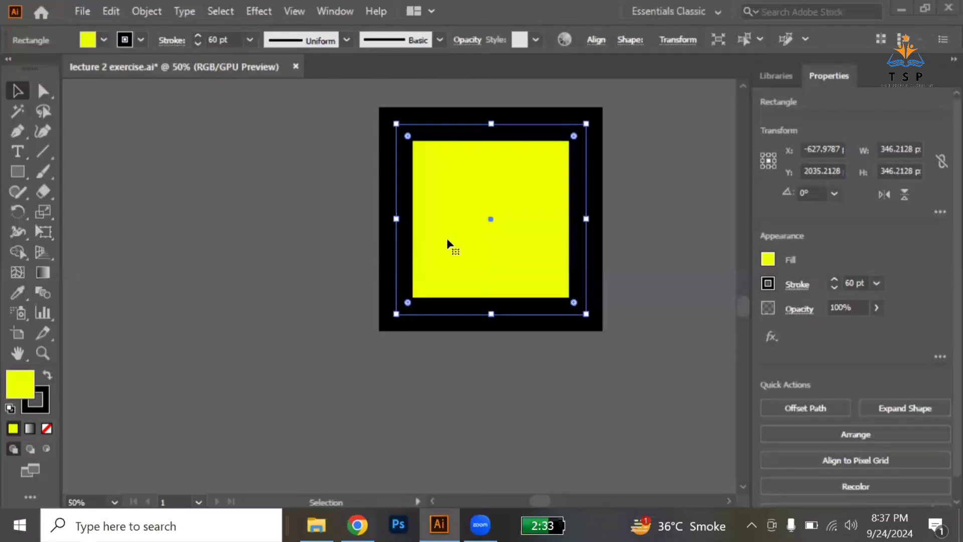
- Swap the square's fill and stroke colours, and try it with no fill before undoing the fill removal
click(47, 377)
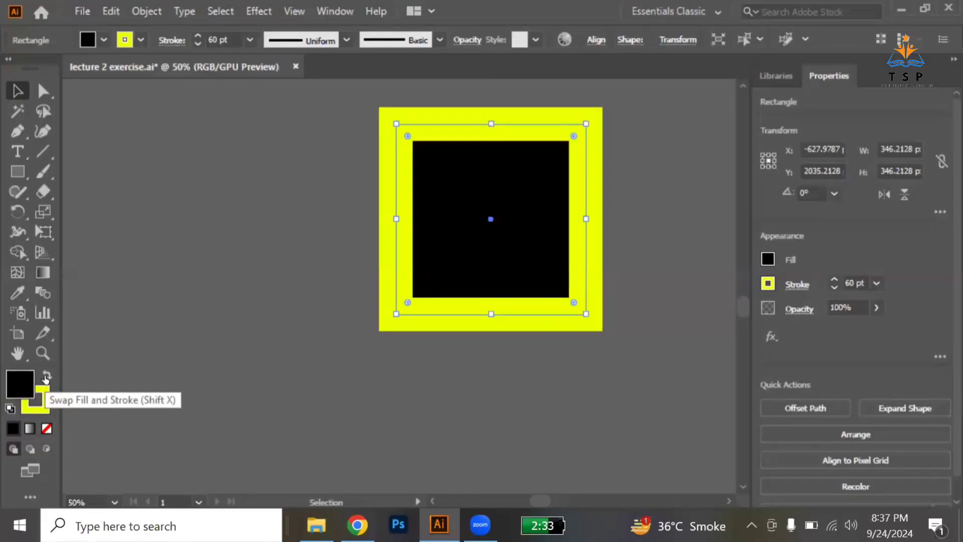
click(47, 430)
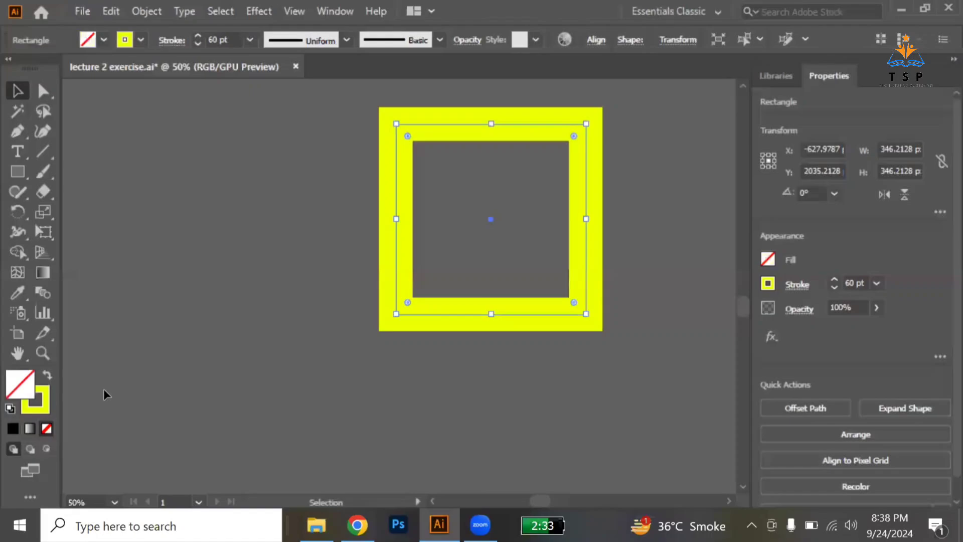
key(ctrl+z)
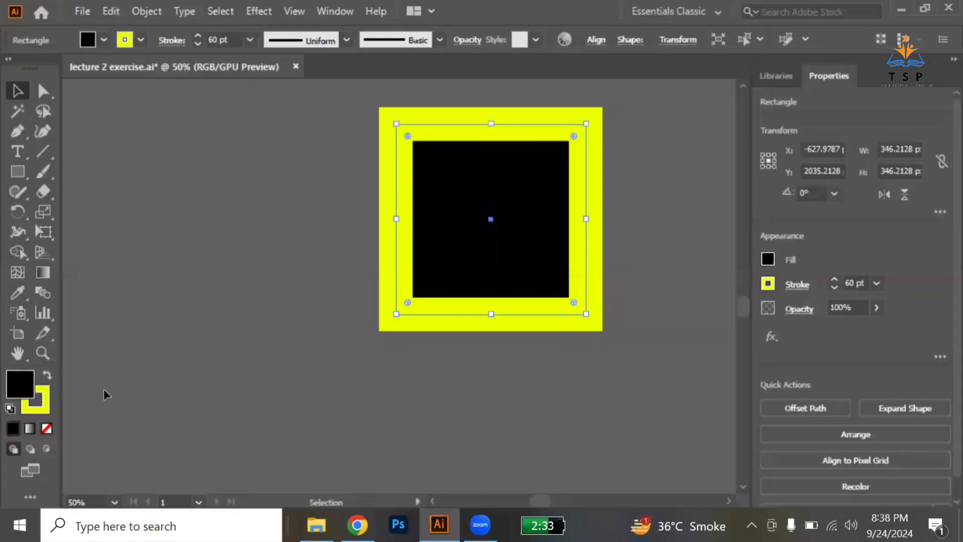
- Set the square's stroke to None and delete the square
click(46, 401)
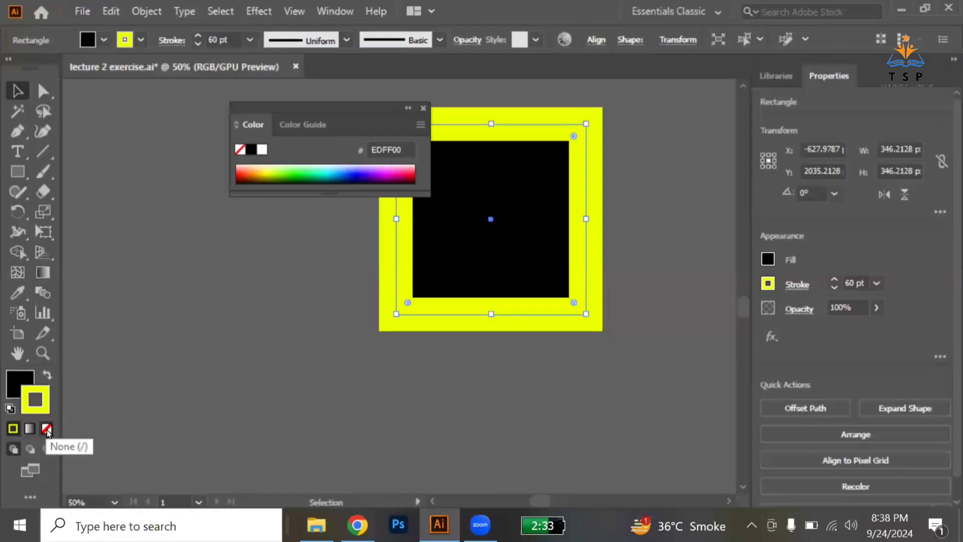
click(47, 429)
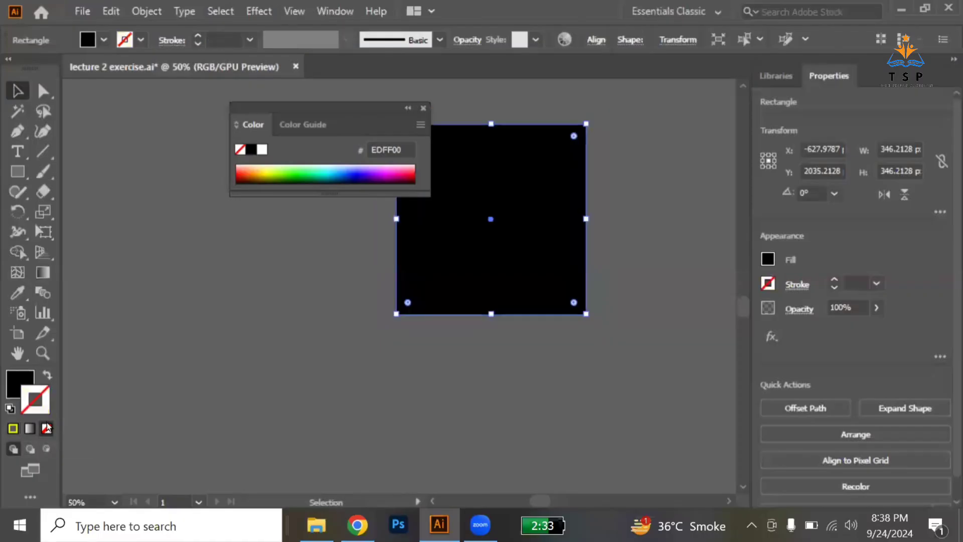
click(423, 108)
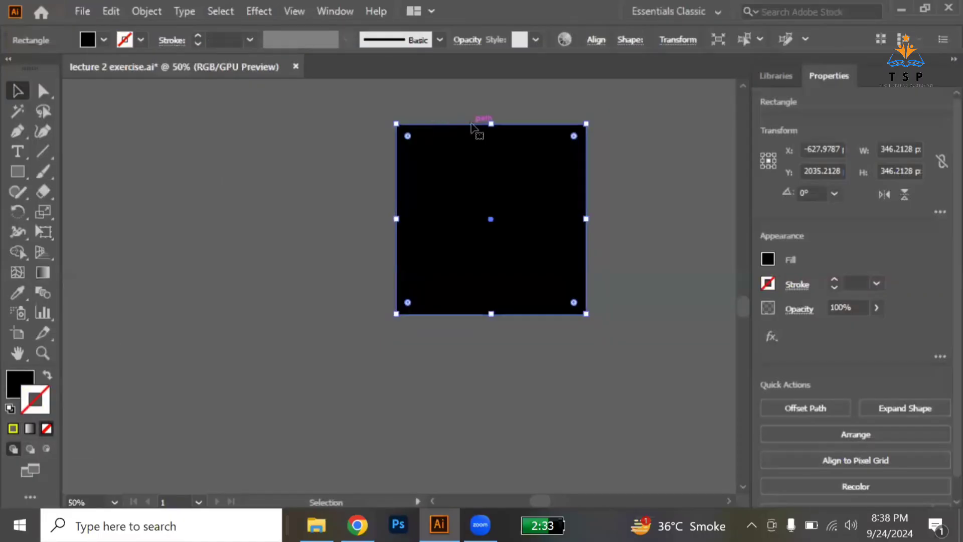
key(Delete)
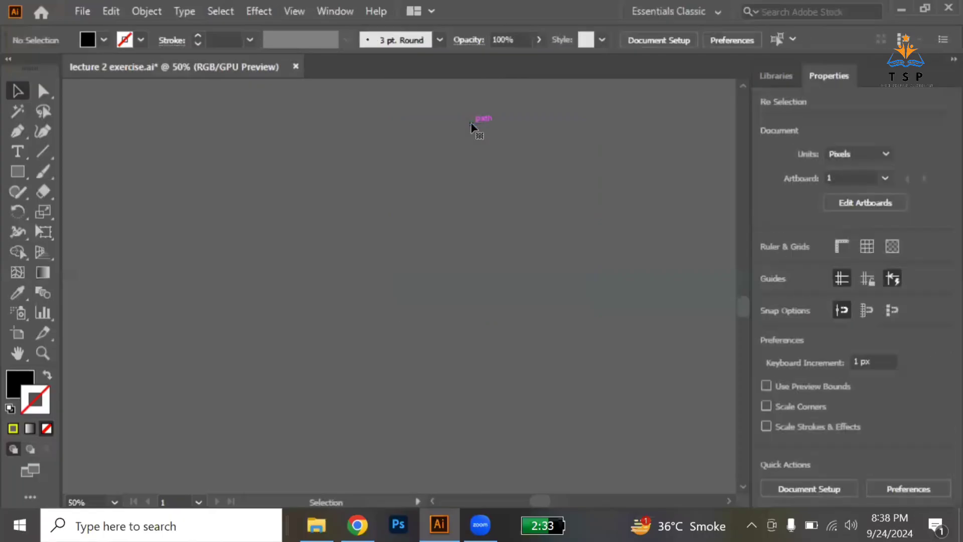
- Examine the exercise artboard and where the path runs within the stroke of the "Align Strock and Center" square
scroll(471, 125, down, 4)
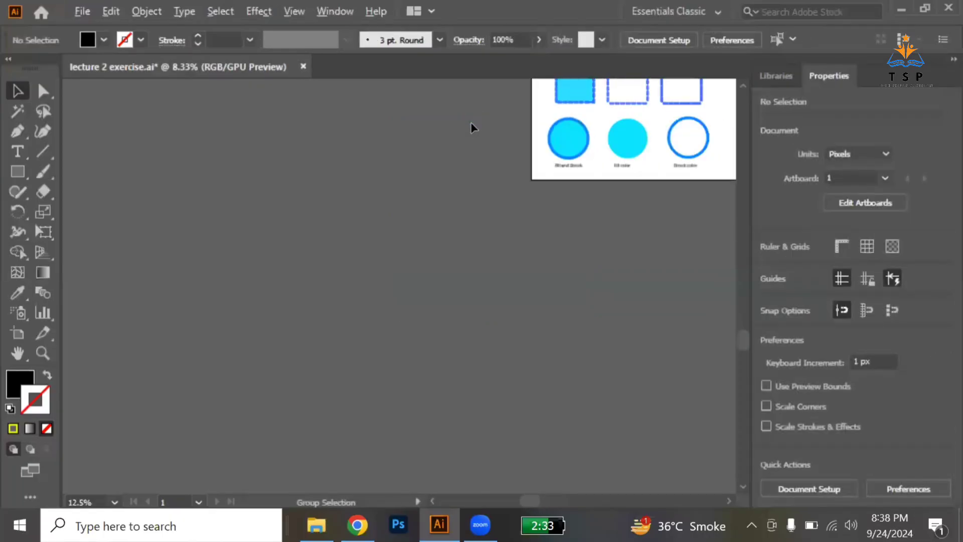
scroll(471, 122, up, 5)
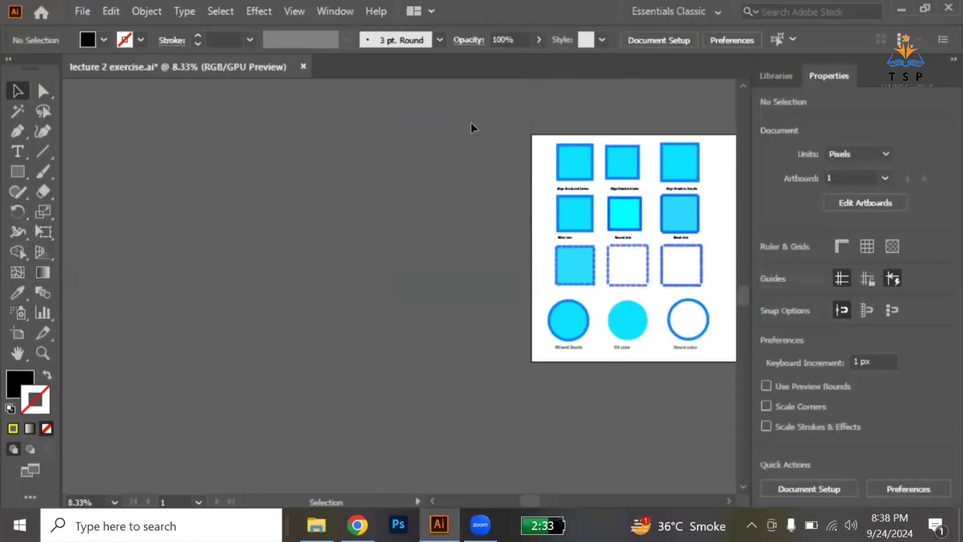
scroll(470, 122, right, 5)
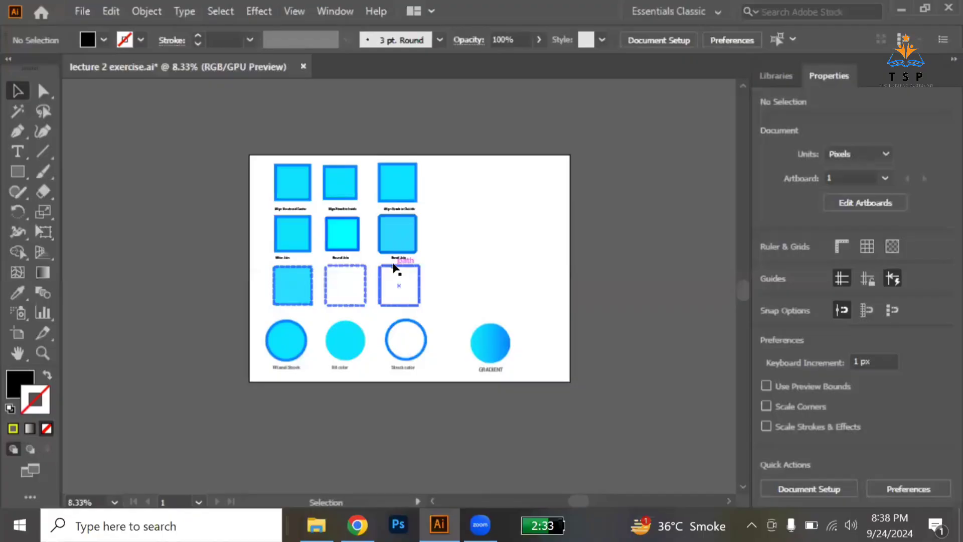
scroll(394, 267, up, 1)
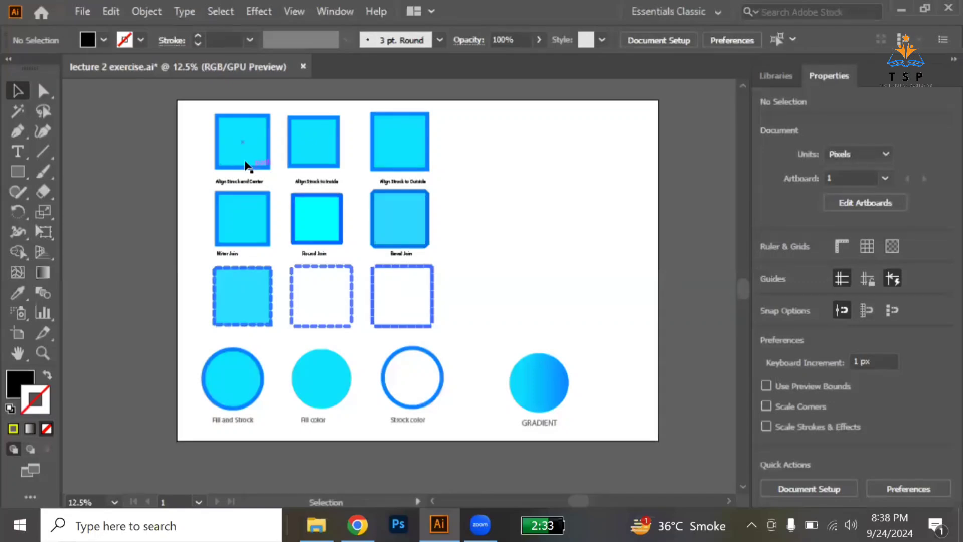
scroll(230, 155, up, 3)
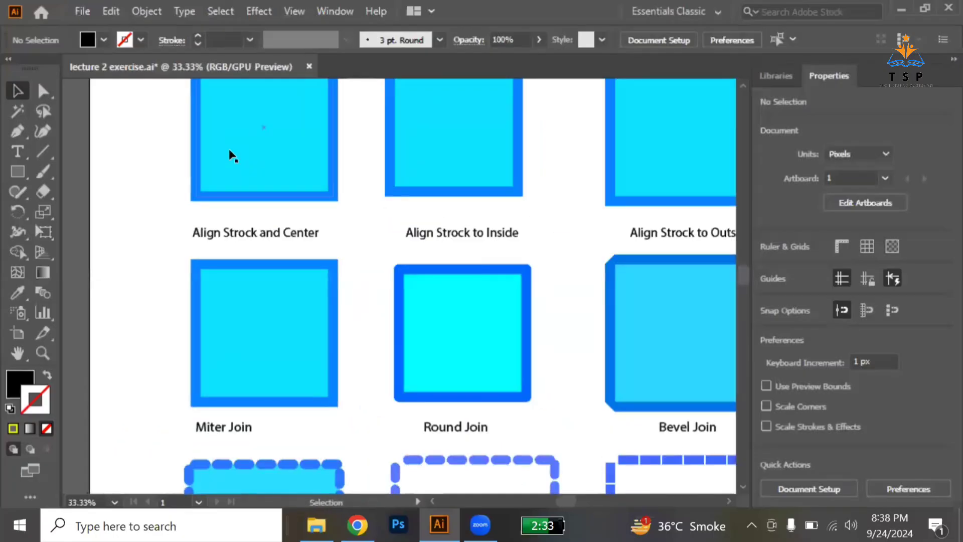
scroll(230, 155, up, 3)
scroll(232, 155, down, 1)
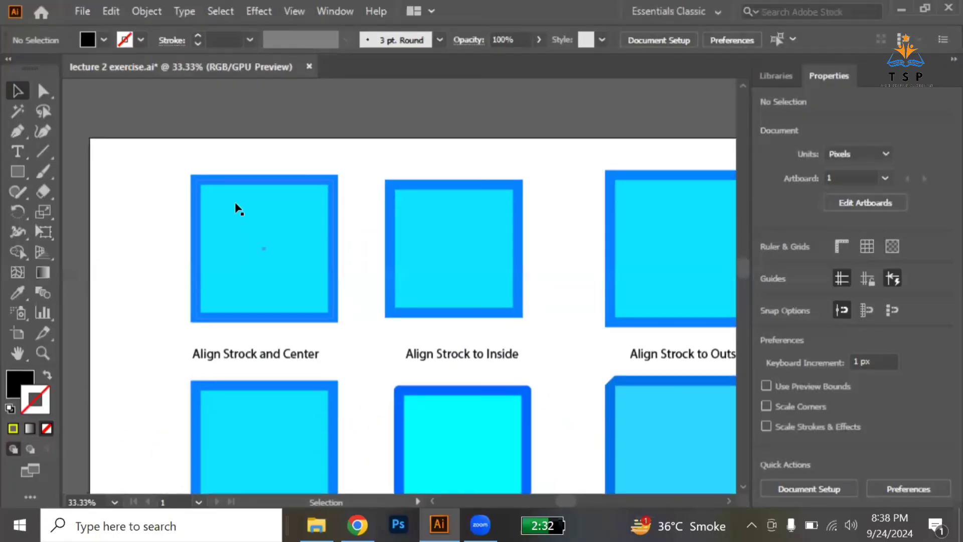
scroll(191, 315, up, 5)
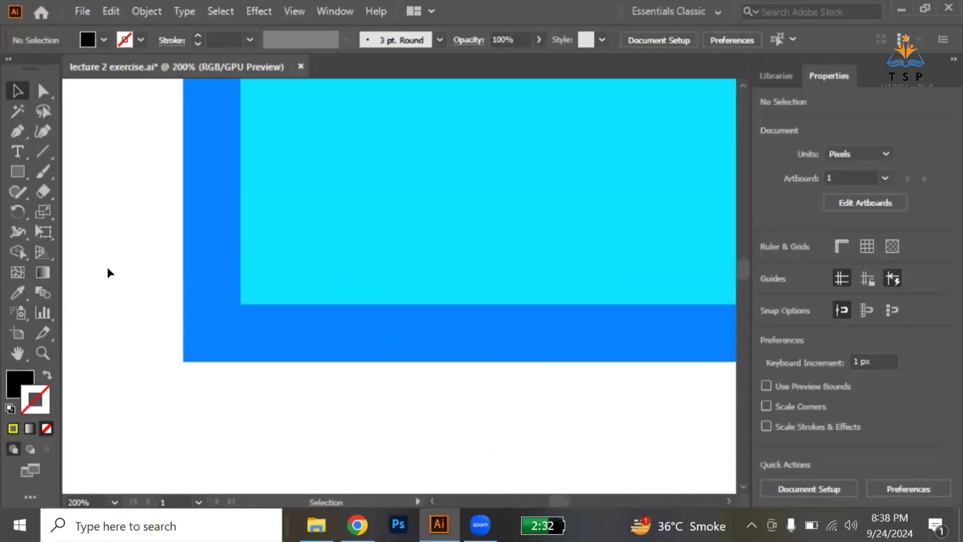
click(316, 344)
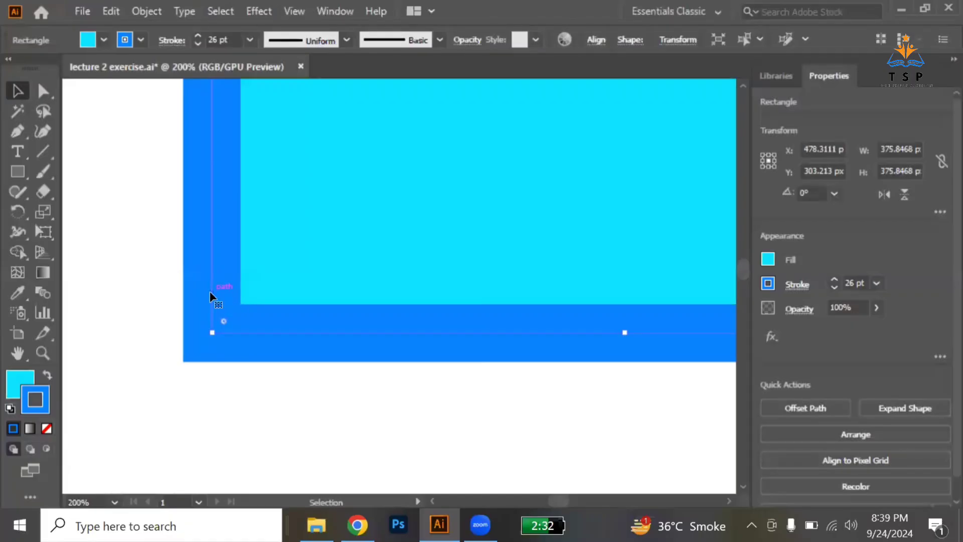
click(153, 299)
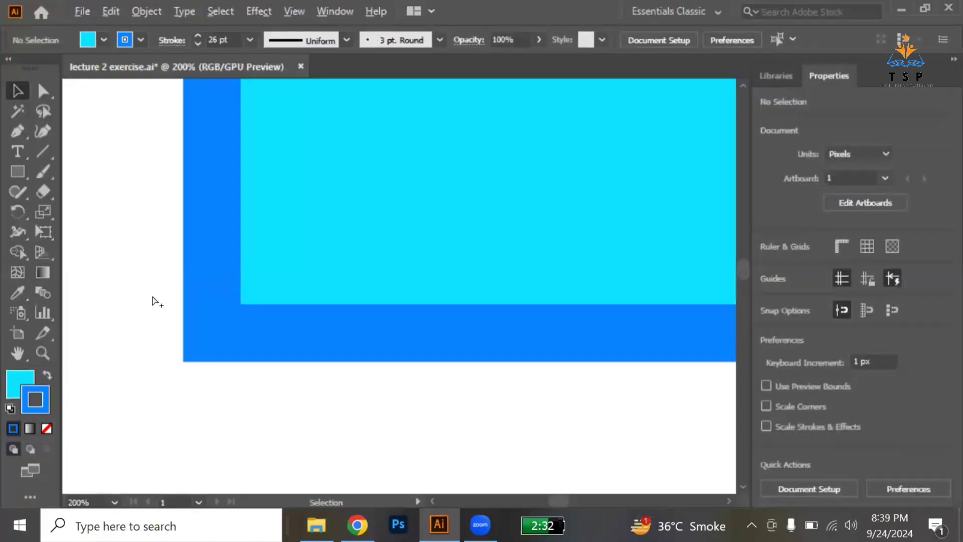
- Inspect the "Align Strock to Inside" square's lower corner and its stroke alignment options
scroll(152, 294, down, 4)
drag(425, 258, 532, 313)
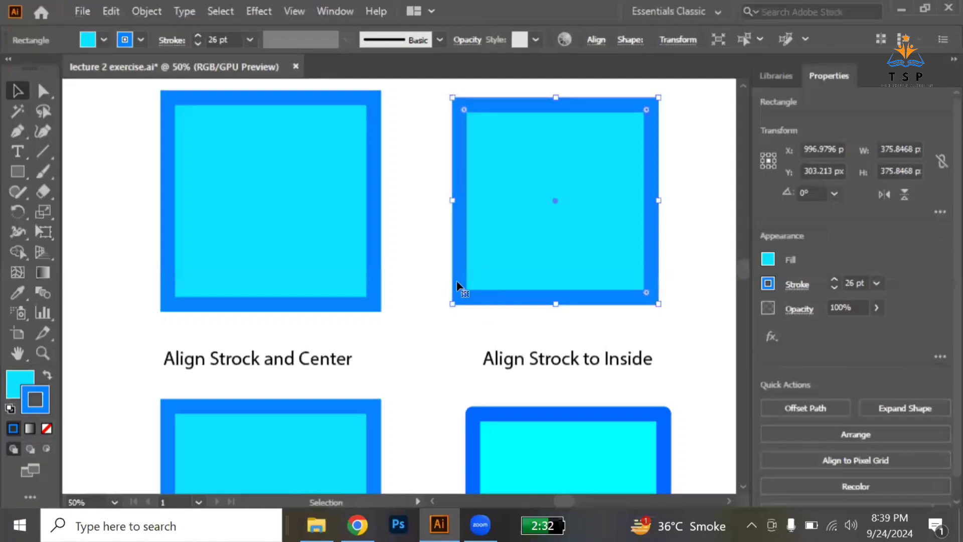
key(ctrl+equal)
key(ctrl+equal)
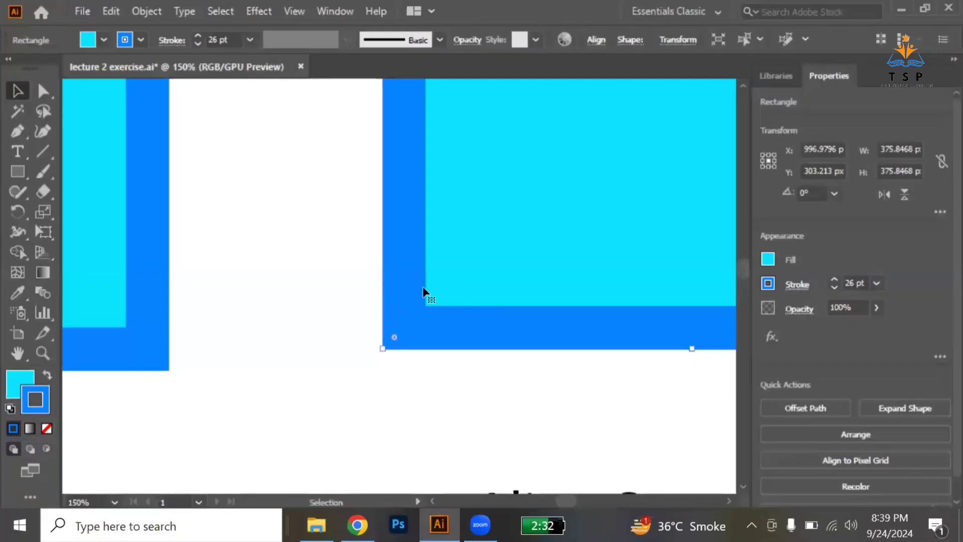
click(803, 286)
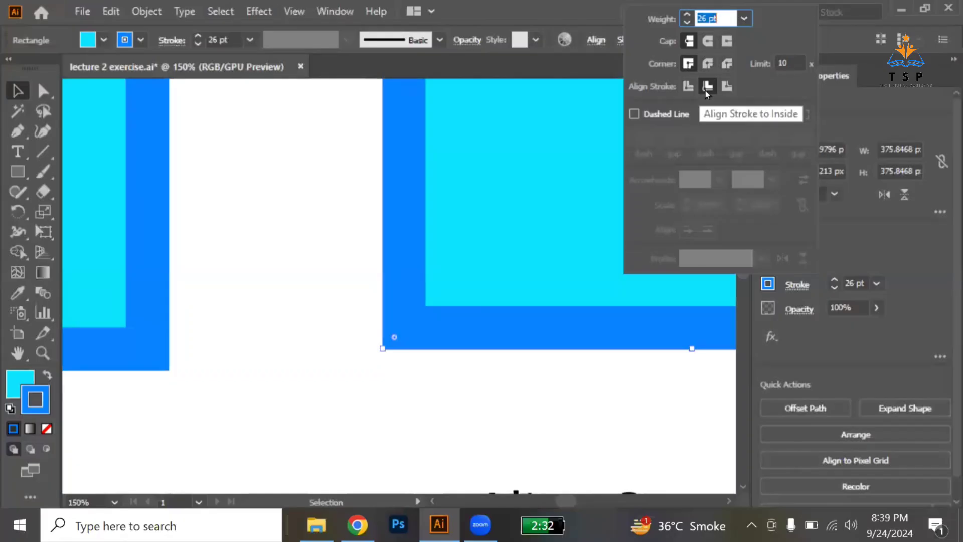
click(622, 426)
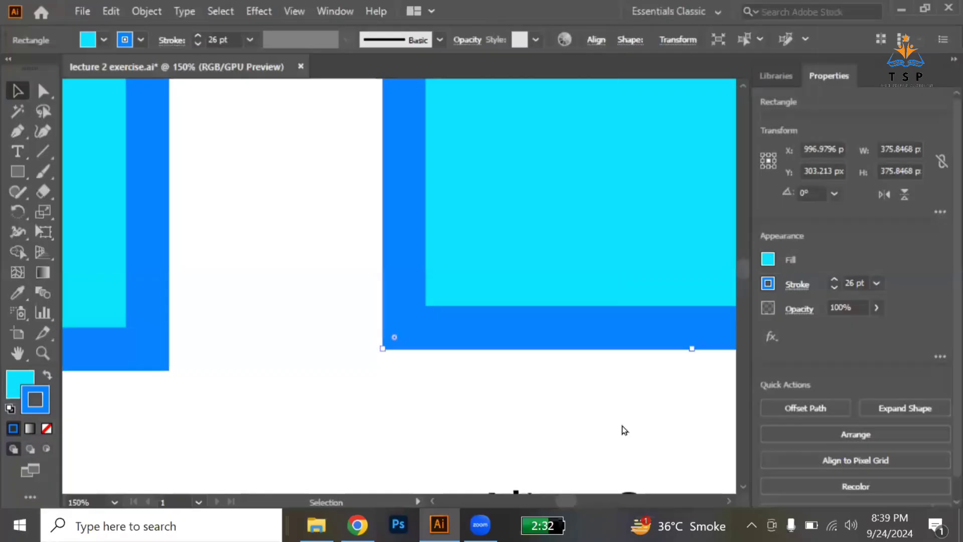
- Inspect the "Align Strock to Outside" square's lower corner and its stroke alignment options
scroll(623, 426, right, 5)
scroll(622, 426, right, 5)
scroll(623, 426, right, 3)
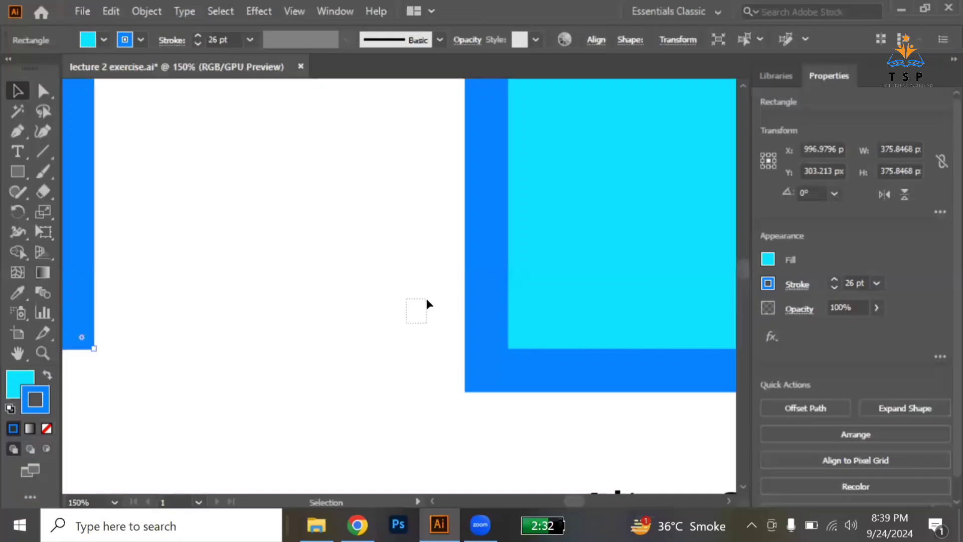
click(555, 381)
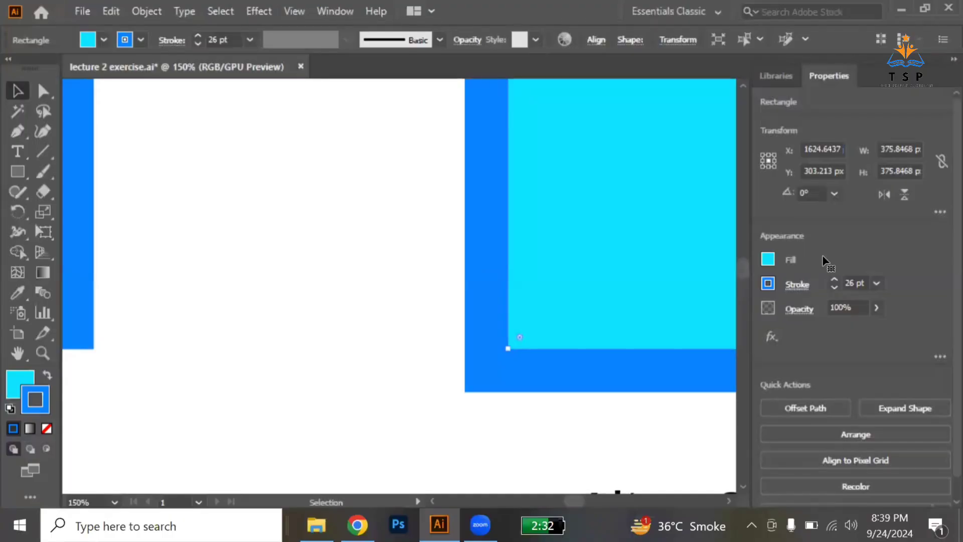
key(ctrl+F10)
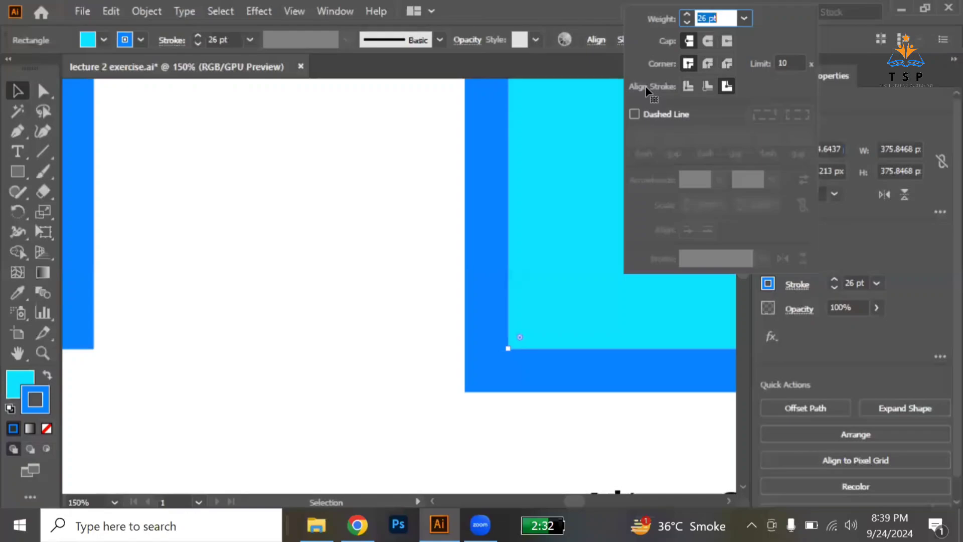
key(Escape)
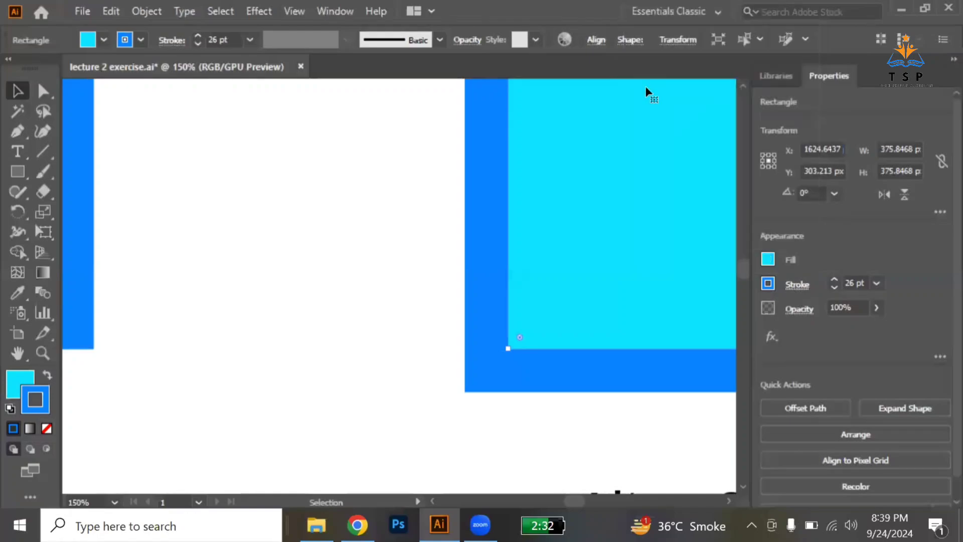
click(383, 368)
- Examine the "Miter Join" square's corners and the corner option in its stroke settings
key(ctrl+alt+0)
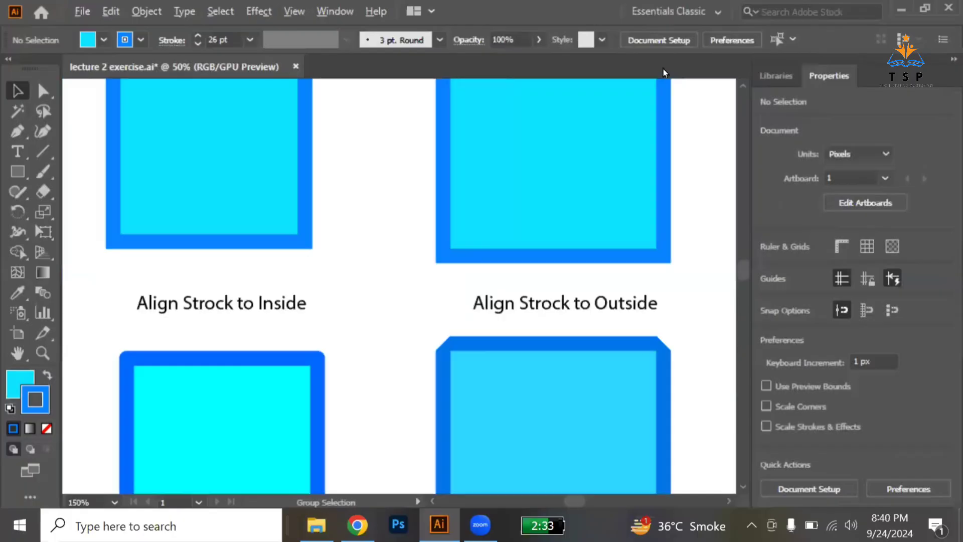
key(ctrl+minus)
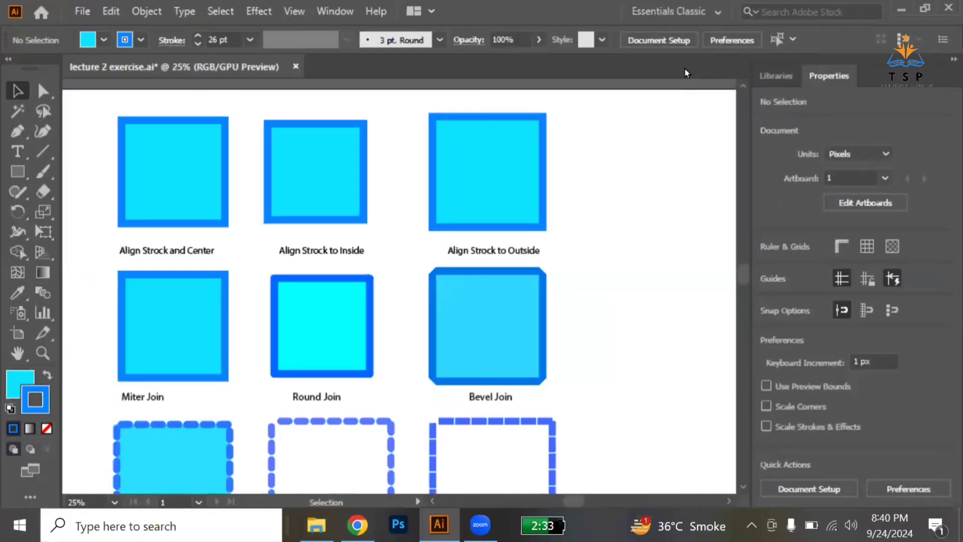
scroll(582, 276, left, 5)
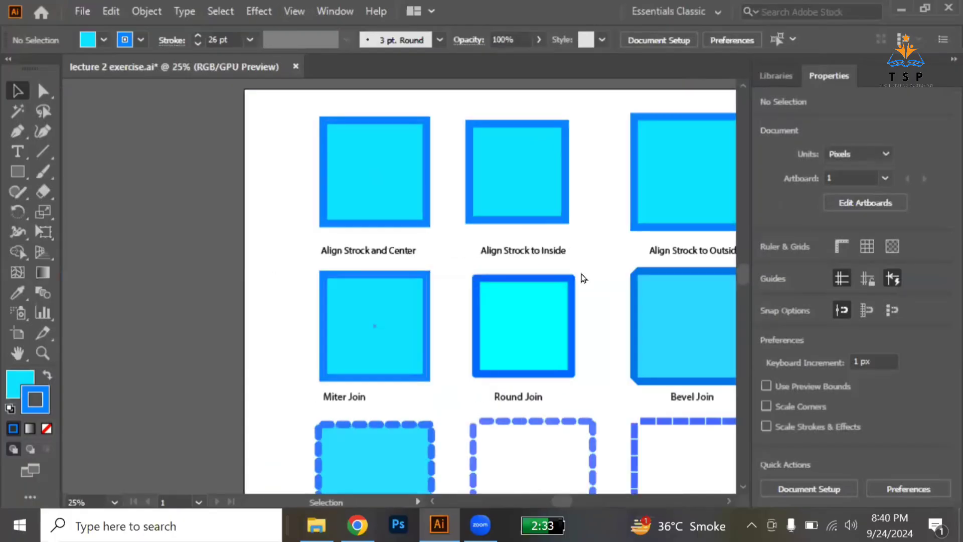
key(ctrl+plus)
key(ctrl+plus)
key(ctrl+plus)
scroll(309, 279, down, 1)
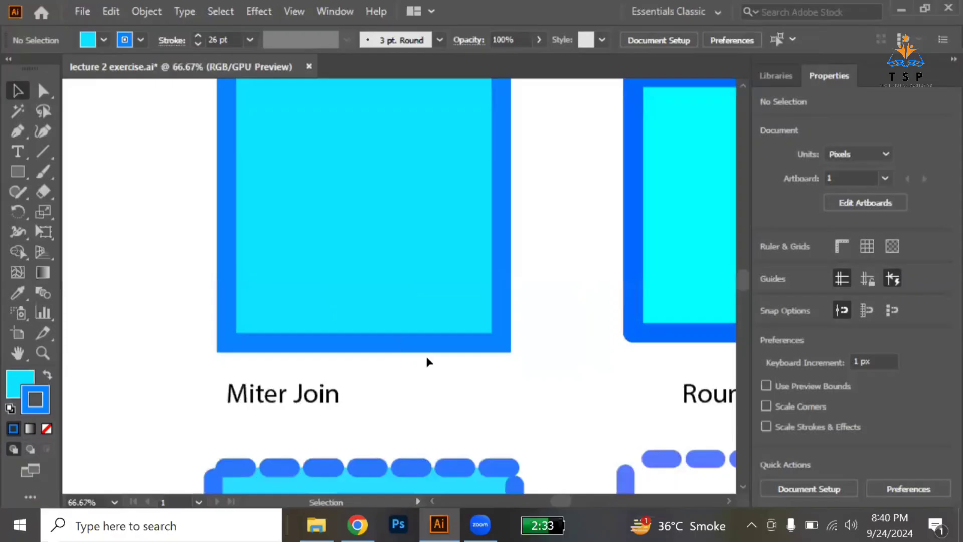
key(ctrl+z)
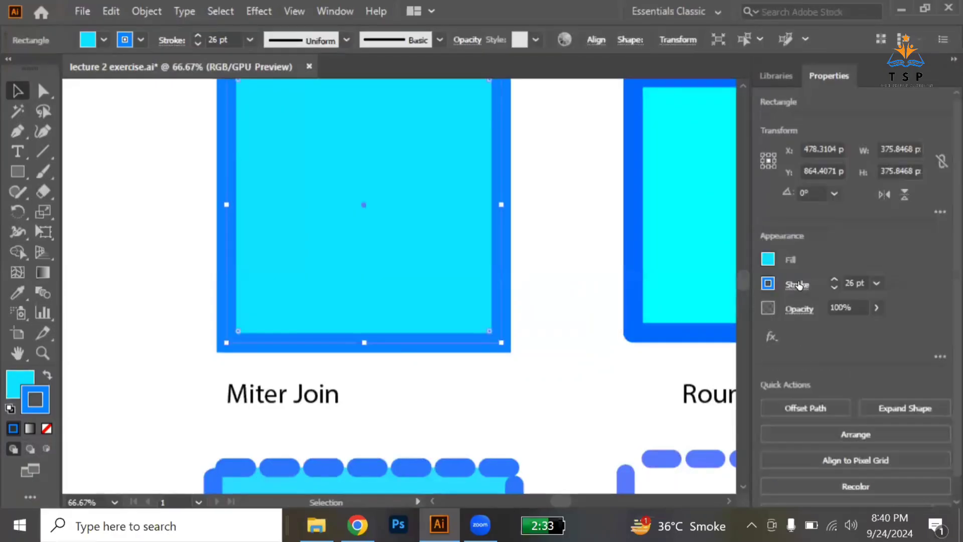
click(797, 284)
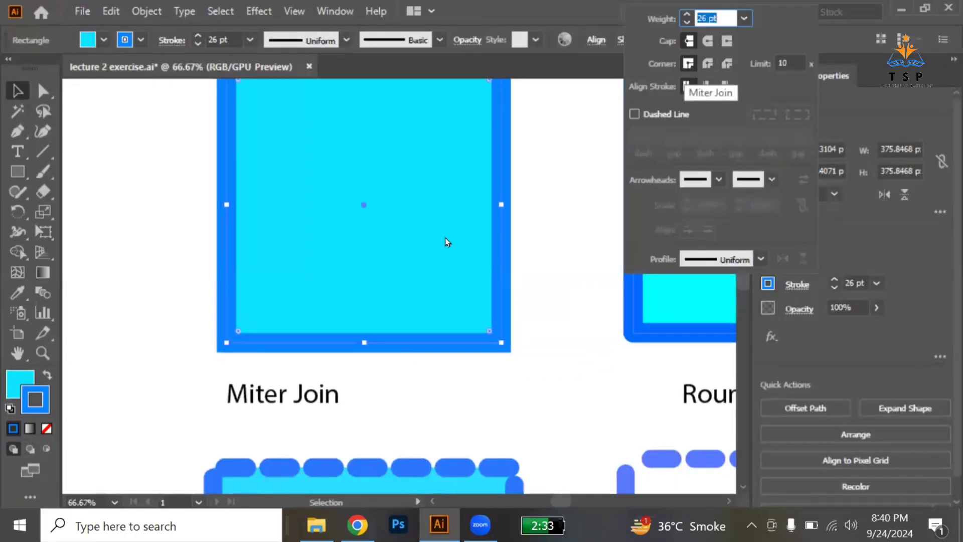
- Compare the lower corners of the "Round Join" and "Bevel Join" squares with the "Miter Join" square
scroll(291, 348, right, 5)
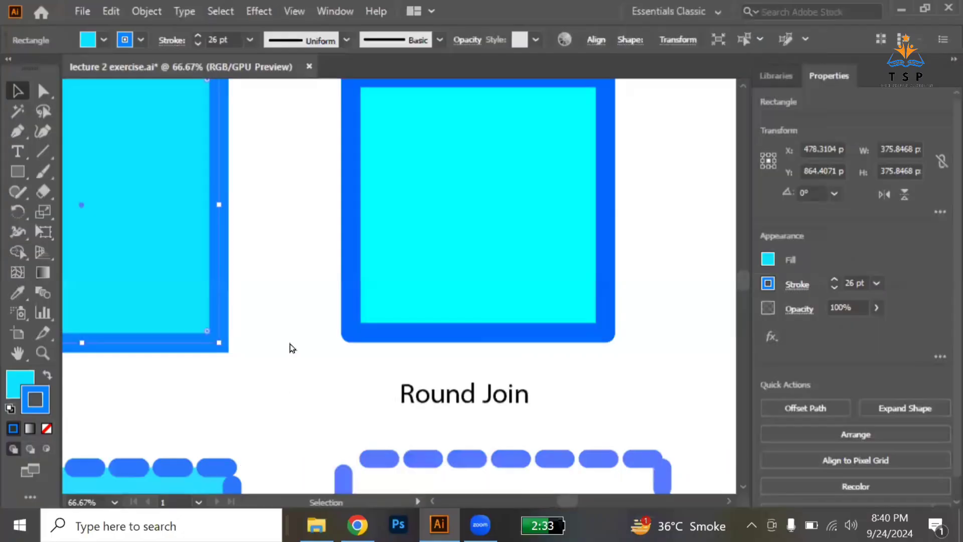
mouse_move(351, 349)
mouse_down()
mouse_move(263, 306)
mouse_move(240, 273)
mouse_up()
key(Escape)
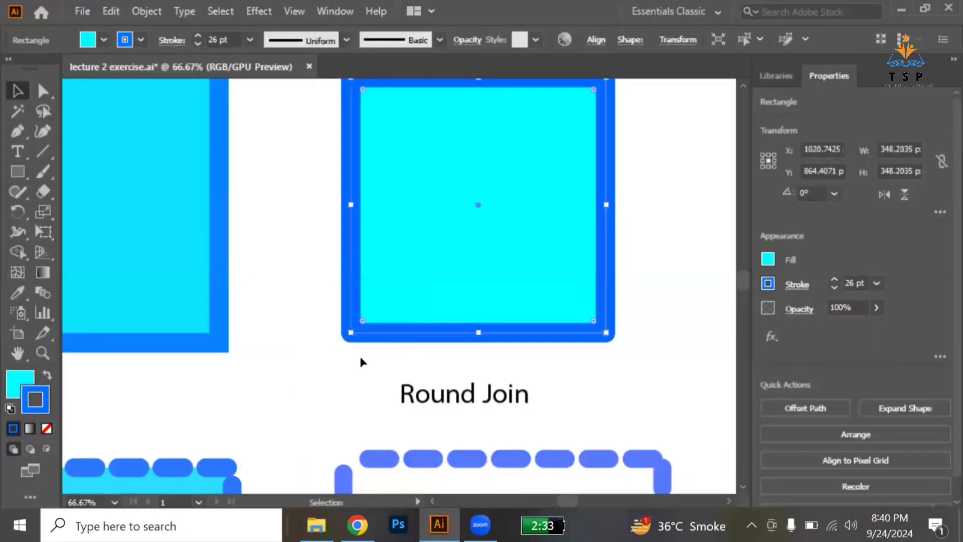
scroll(359, 359, right, 5)
scroll(361, 357, right, 3)
click(361, 358)
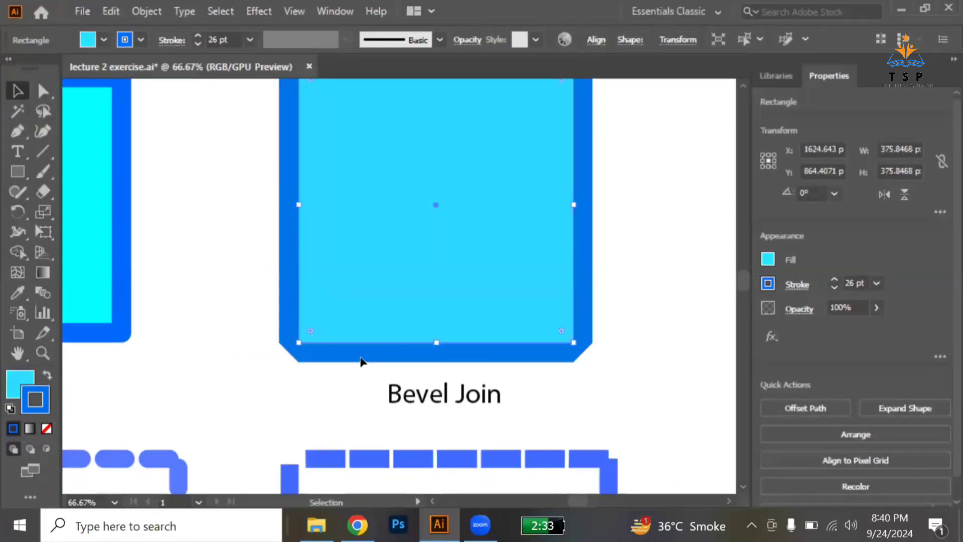
scroll(360, 359, left, 5)
scroll(359, 354, left, 5)
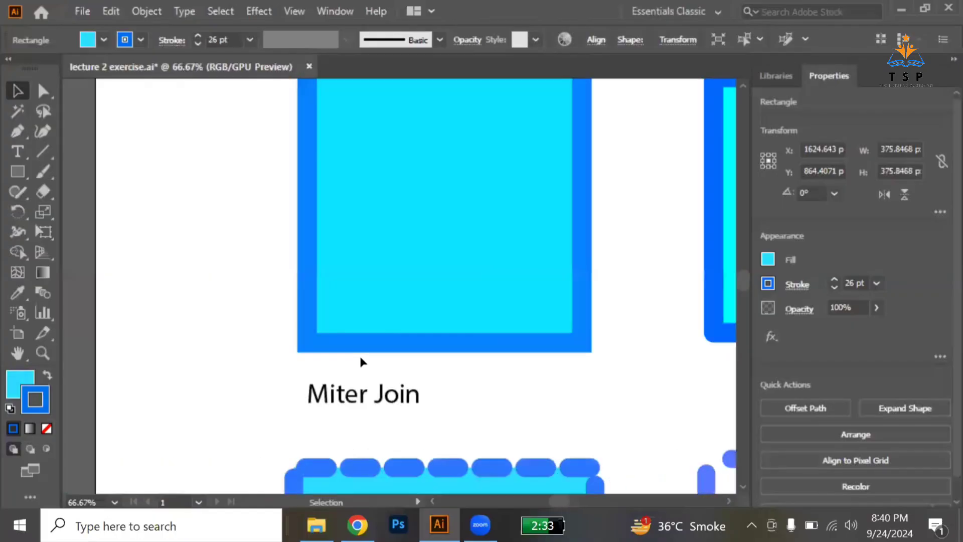
- Examine the dash shapes and corners on the row of dashed-stroke squares below the join examples
scroll(360, 361, down, 5)
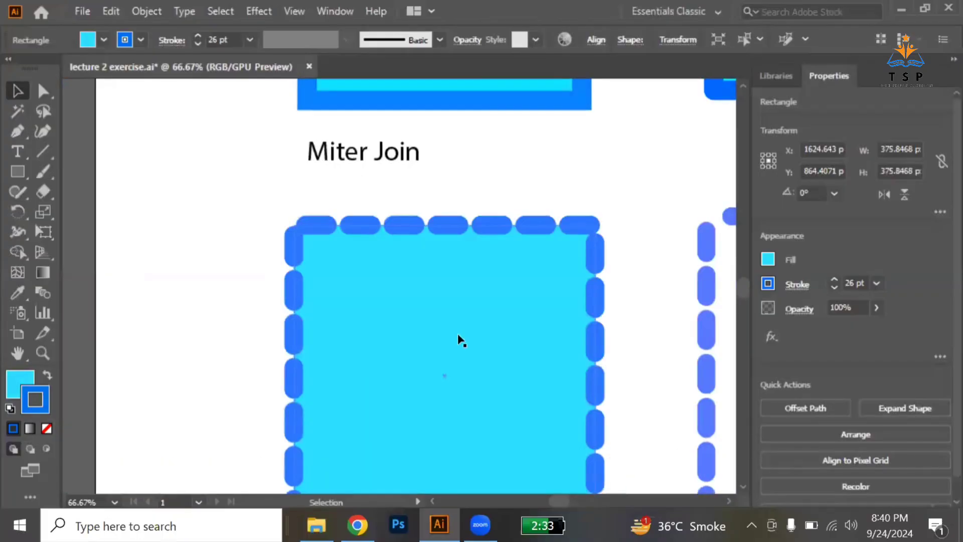
scroll(459, 338, down, 4)
scroll(458, 340, up, 2)
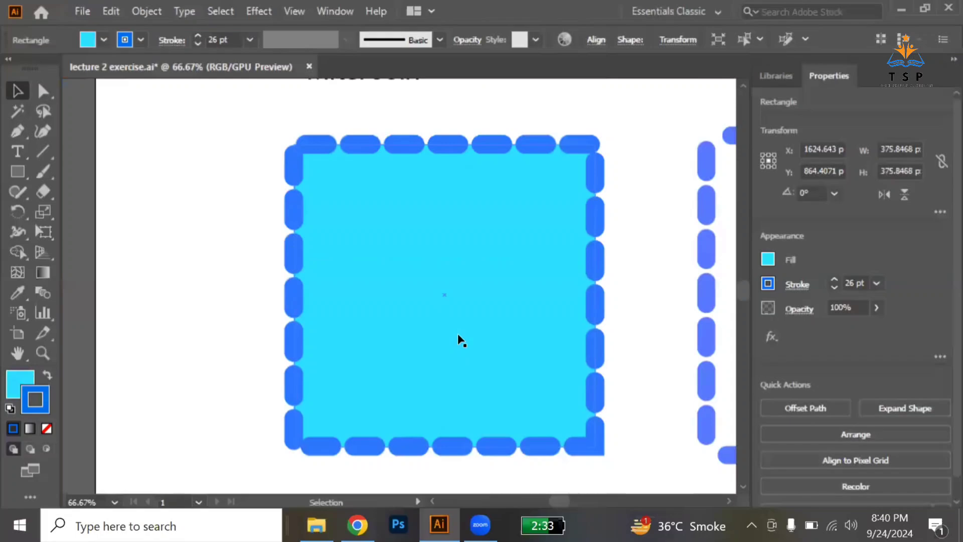
scroll(458, 333, down, 1)
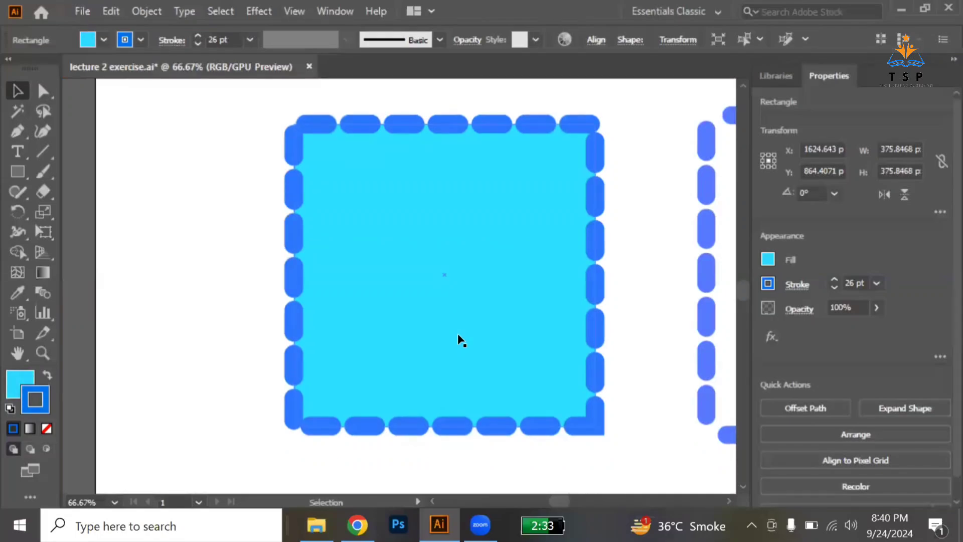
scroll(457, 333, down, 2)
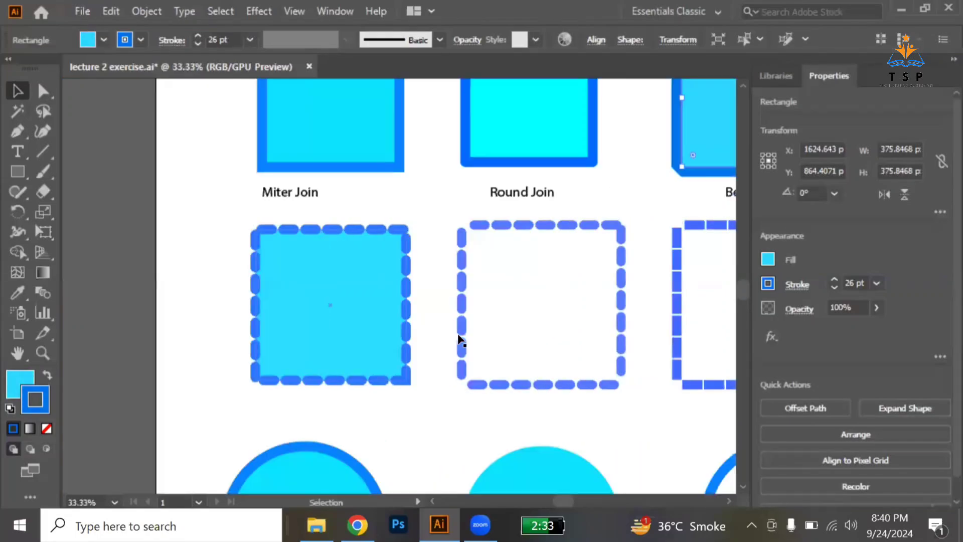
- Draw a circle about 956 px in diameter with the Ellipse tool on the empty canvas beside the artboard
scroll(458, 340, right, 5)
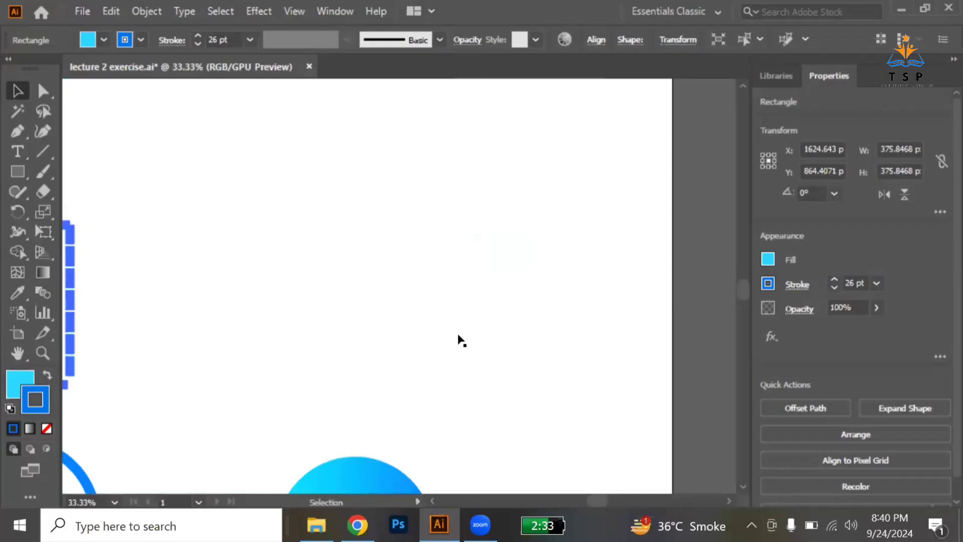
scroll(457, 340, right, 6)
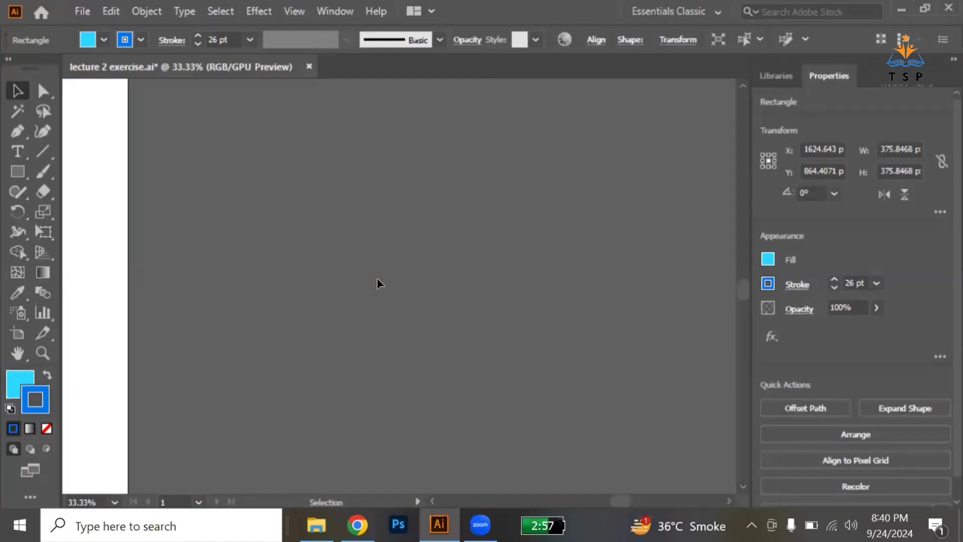
scroll(378, 280, down, 3)
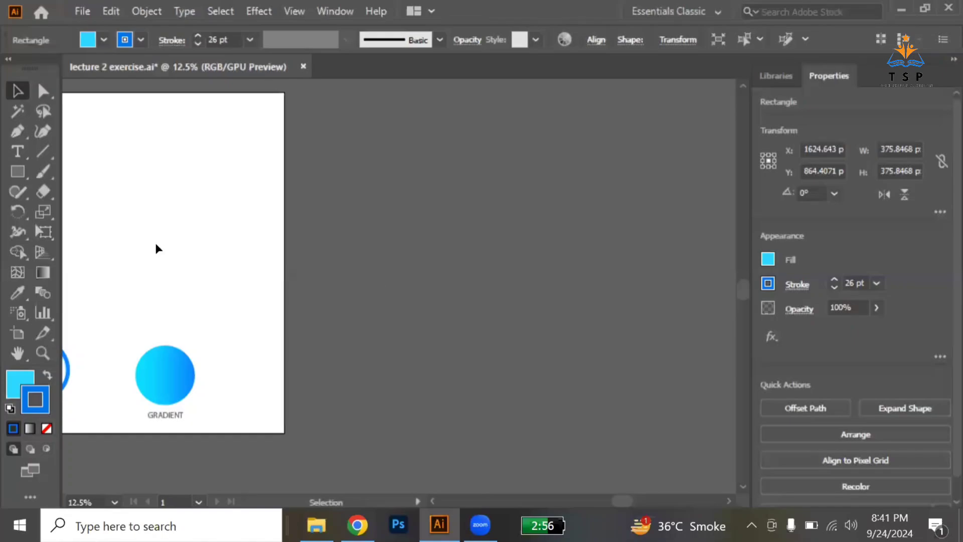
drag(16, 170, 86, 212)
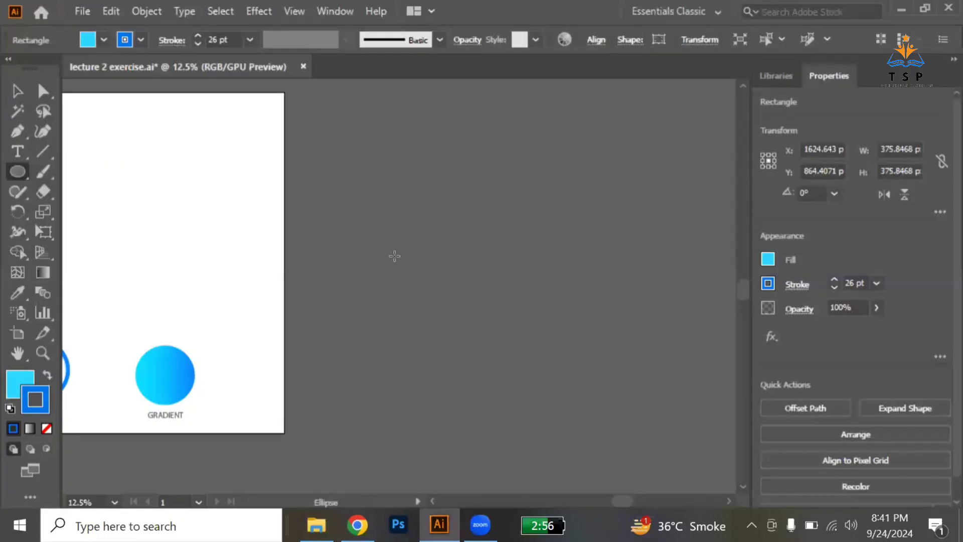
drag(395, 256, 460, 303)
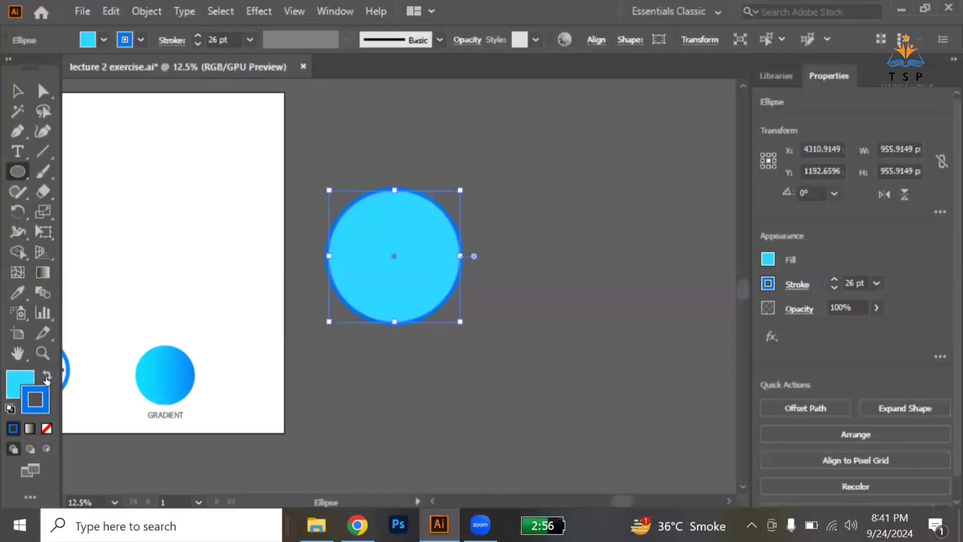
- Swap the circle's fill and stroke colours and set its fill to None, leaving only the light blue outline
click(47, 380)
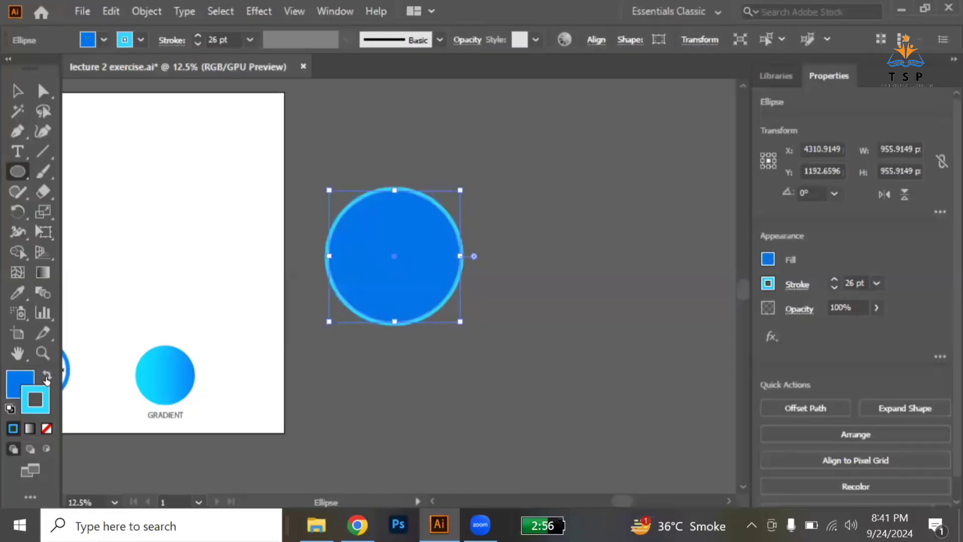
click(17, 383)
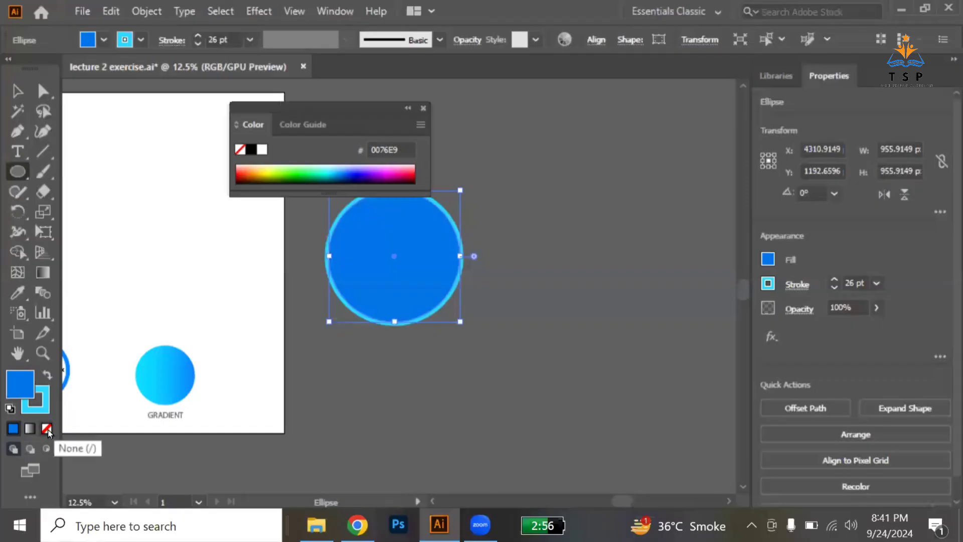
click(47, 430)
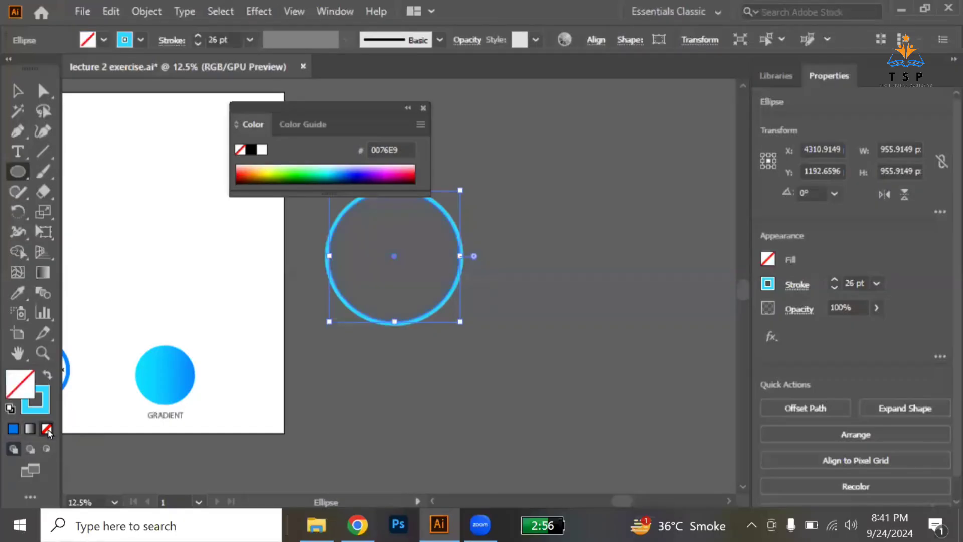
click(424, 108)
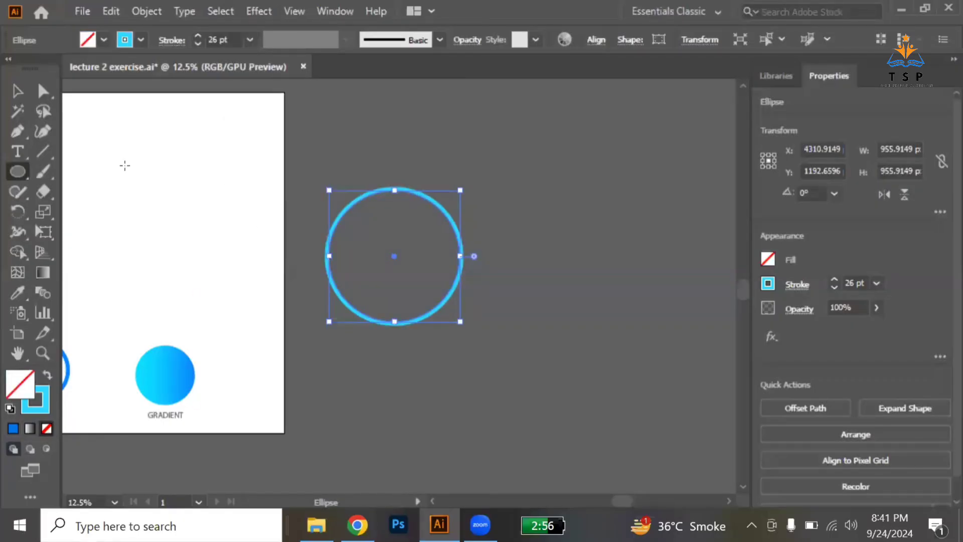
click(17, 92)
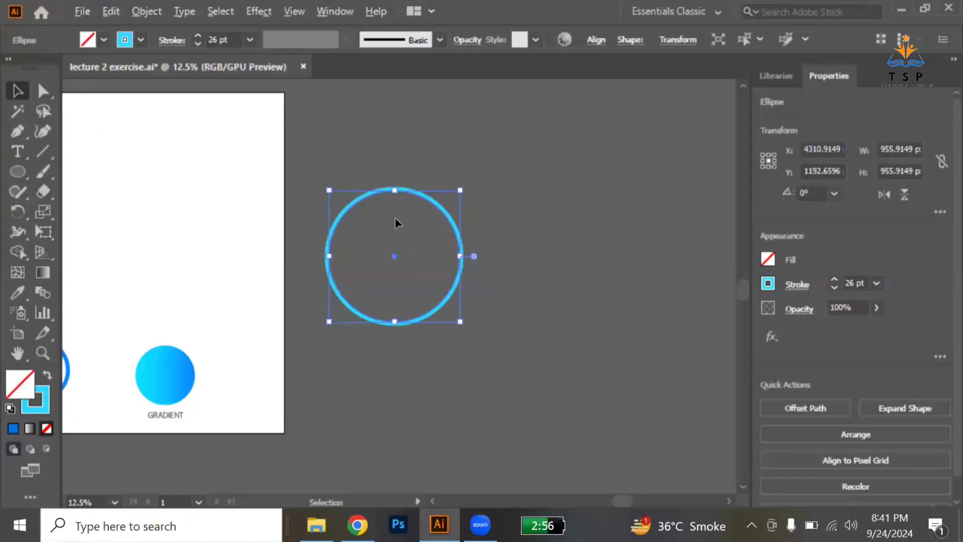
- Set the circle's stroke weight to 8 pt
scroll(396, 223, up, 3)
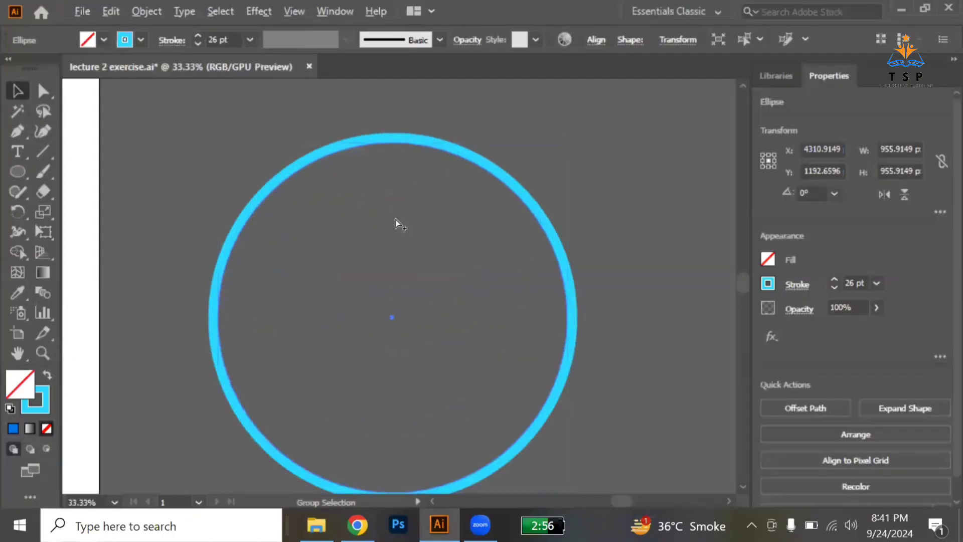
scroll(396, 221, up, 1)
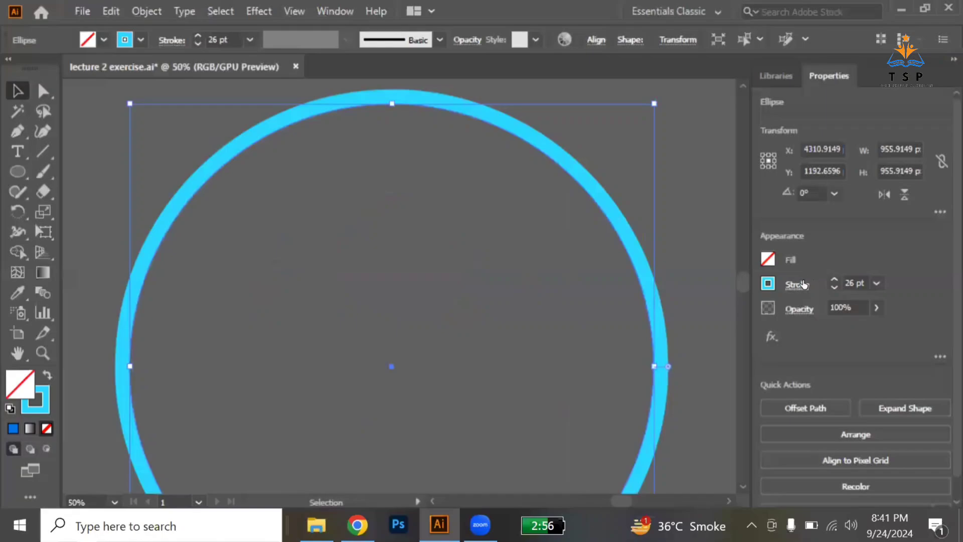
click(877, 283)
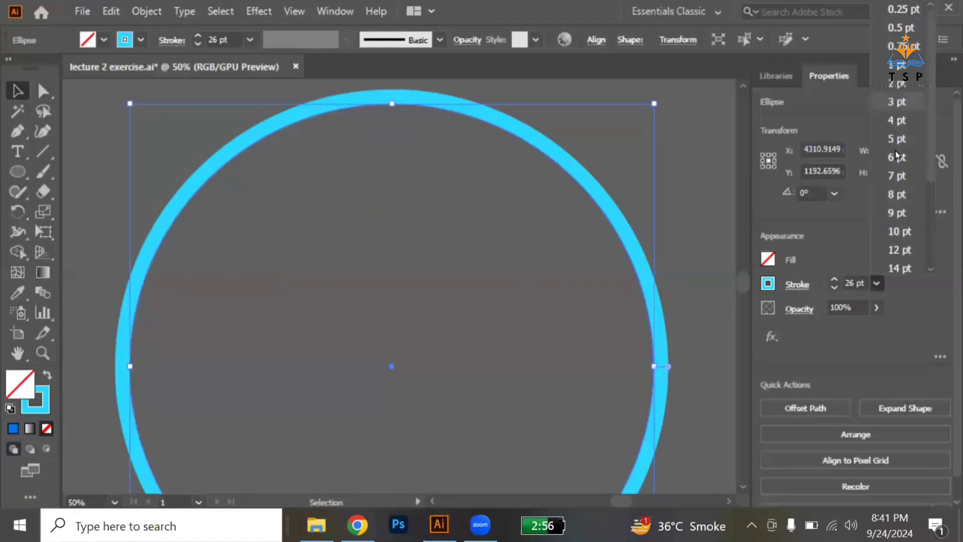
click(896, 190)
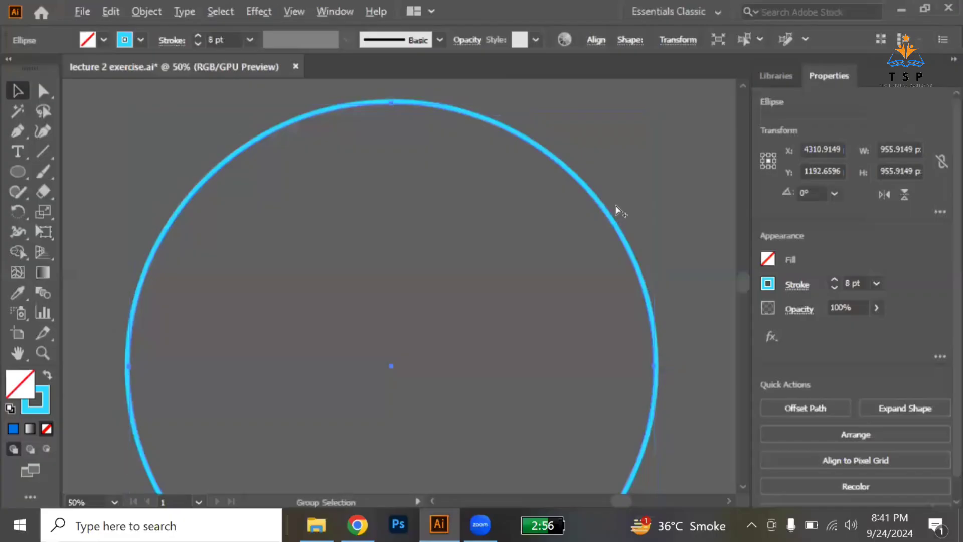
scroll(616, 207, up, 2)
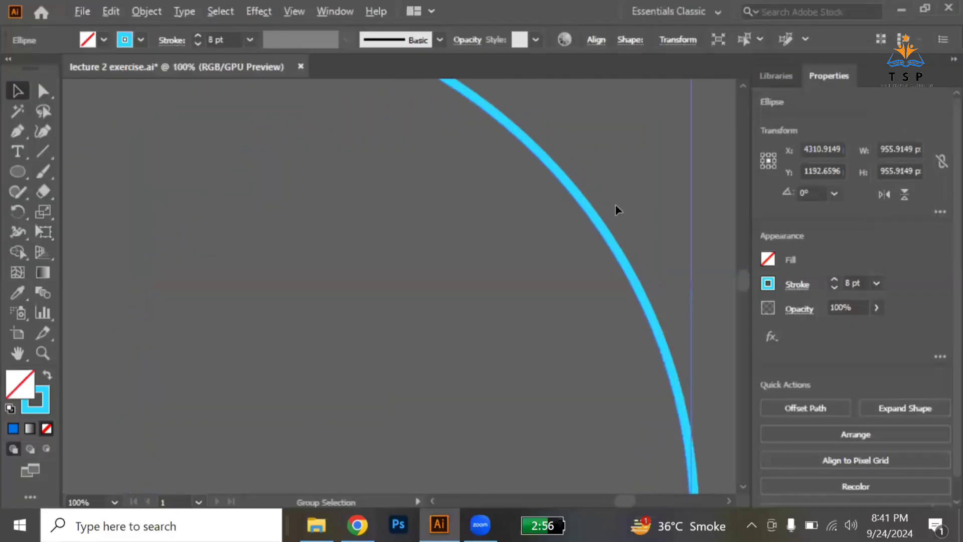
- Turn on a dashed line for the circle's stroke with a dash length of 3 pt
click(798, 286)
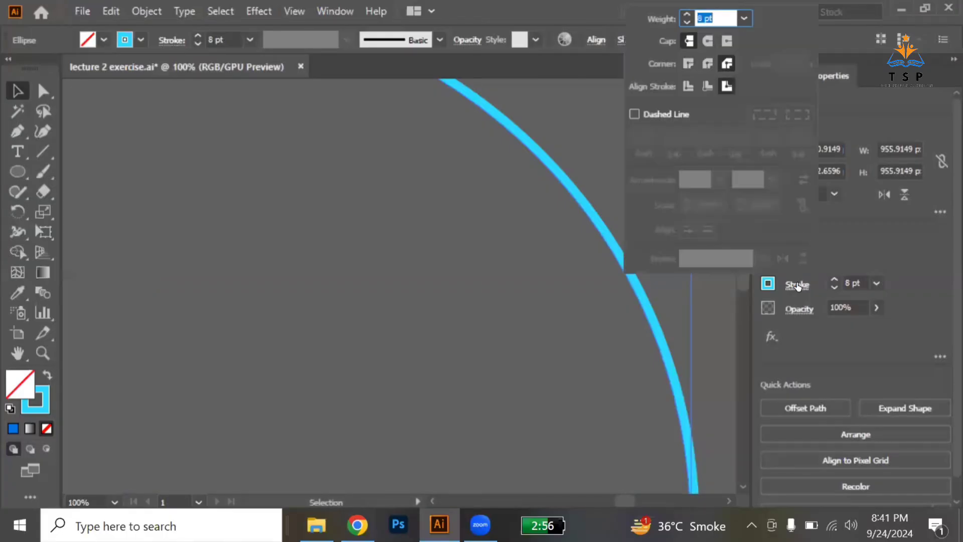
click(634, 114)
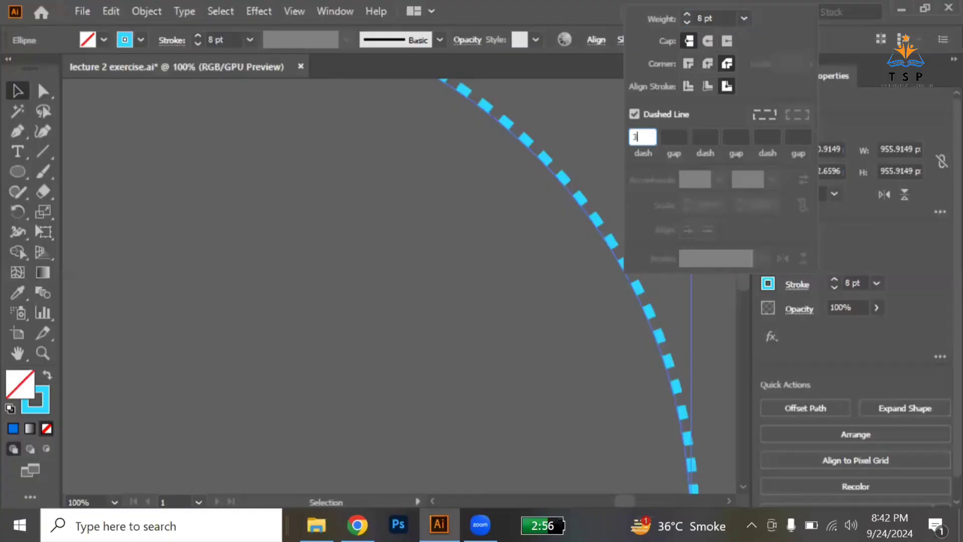
key(Return)
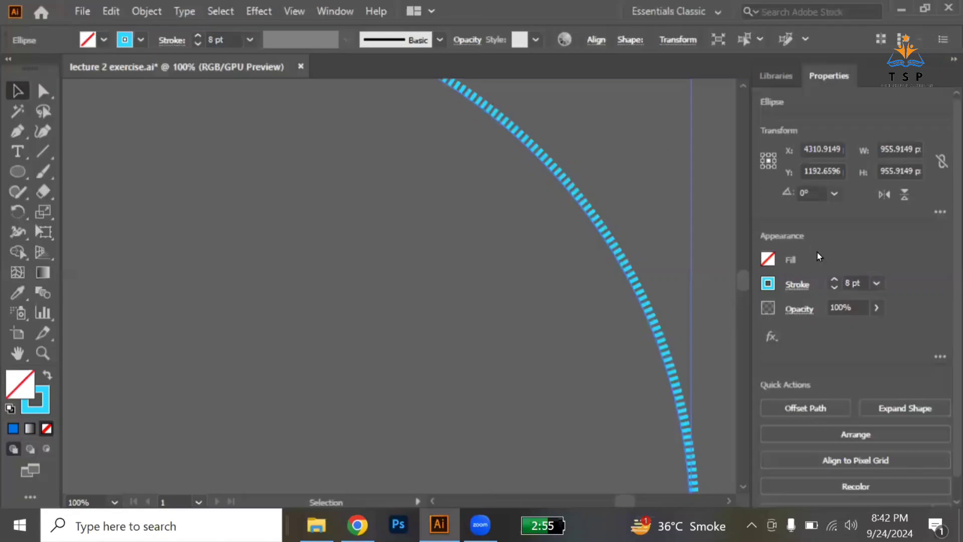
- Set the circle's dash pattern to a 10 pt dash, 2 pt gap and 10 pt dash
click(801, 283)
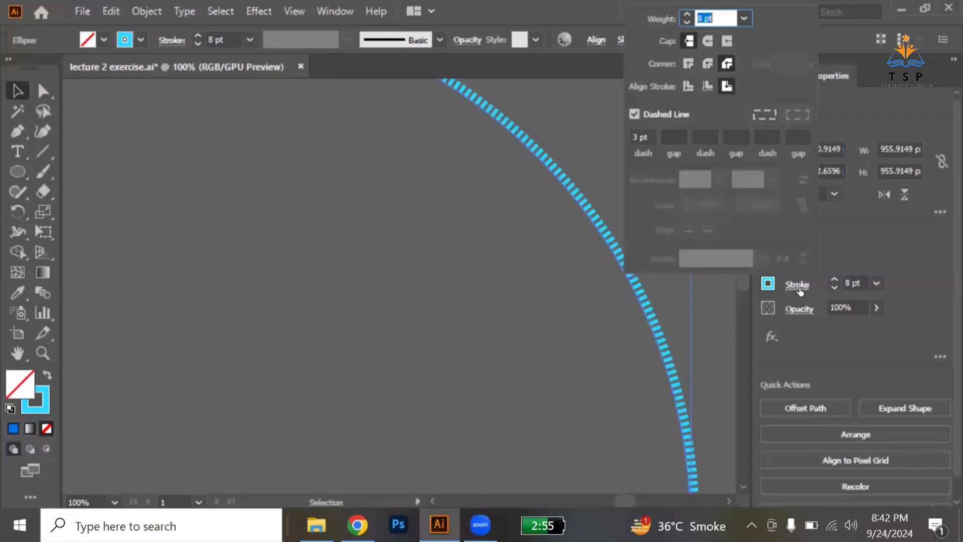
click(642, 137)
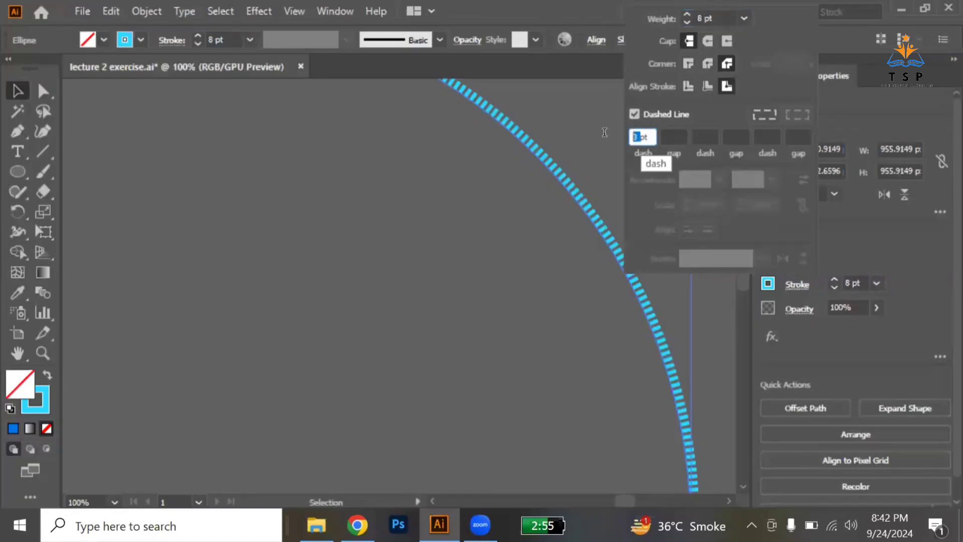
text(10)
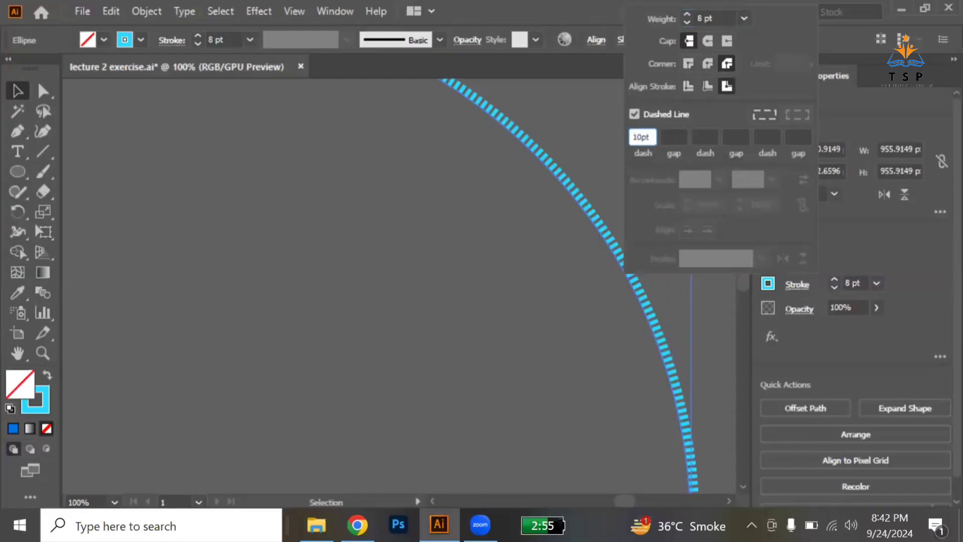
click(678, 138)
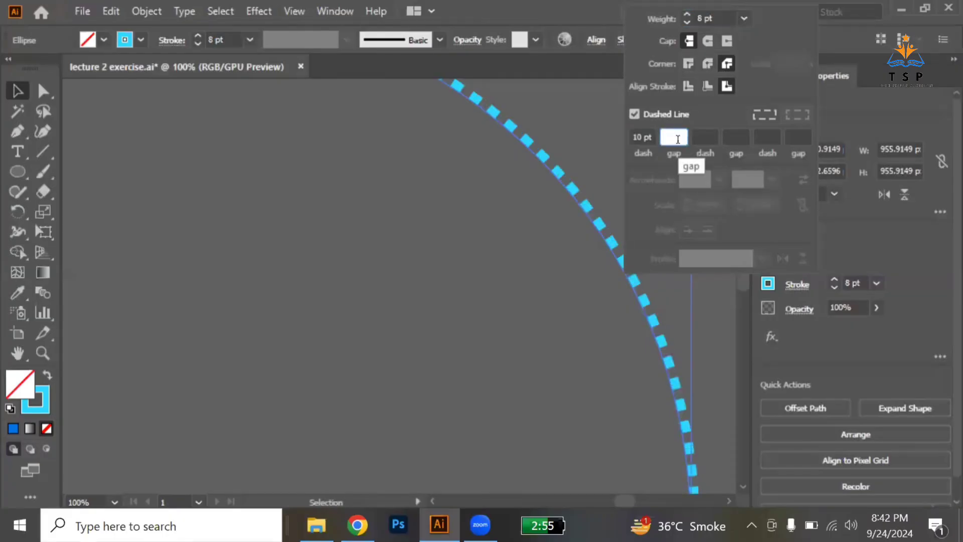
text(2)
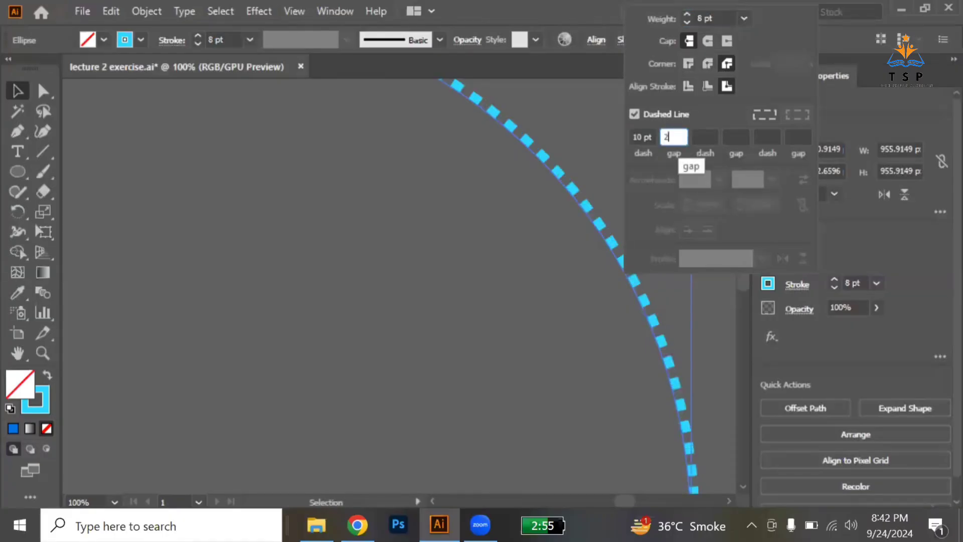
click(705, 138)
text(10)
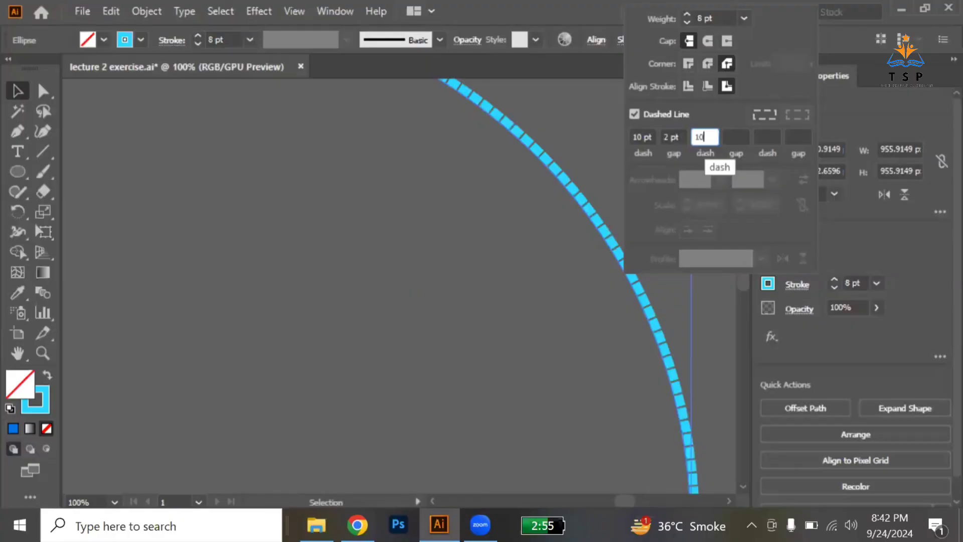
key(Return)
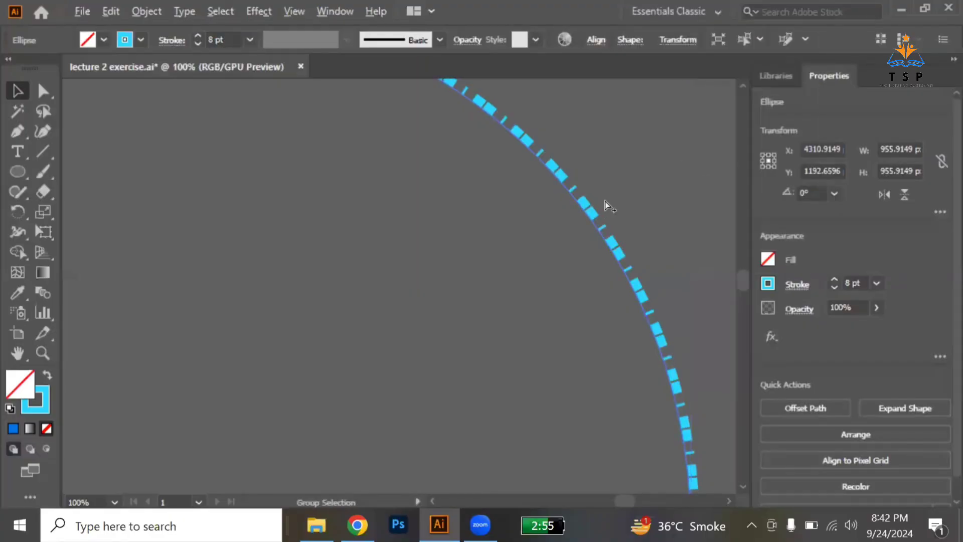
- Duplicate the dashed circle horizontally, placing the copy about 1889 px farther from the artboard
scroll(605, 201, down, 4)
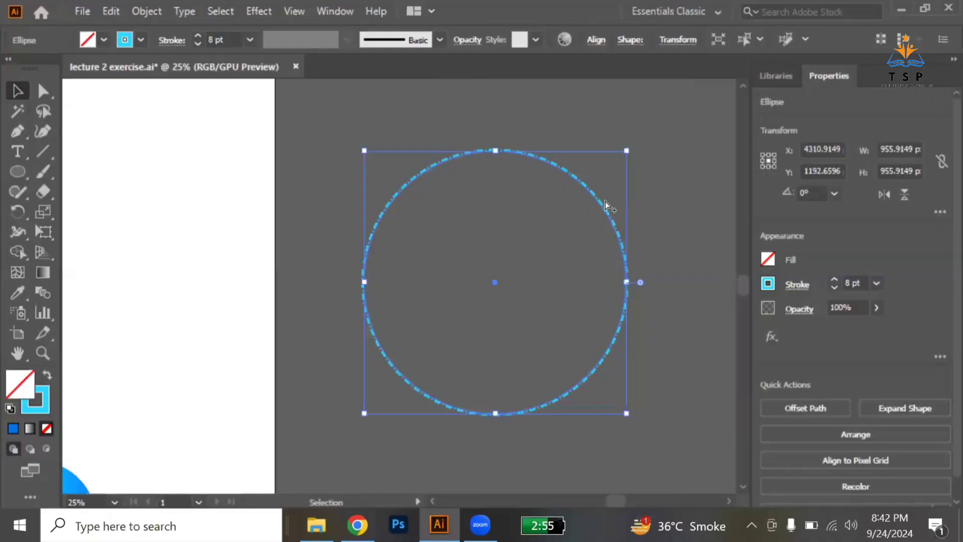
scroll(605, 200, right, 3)
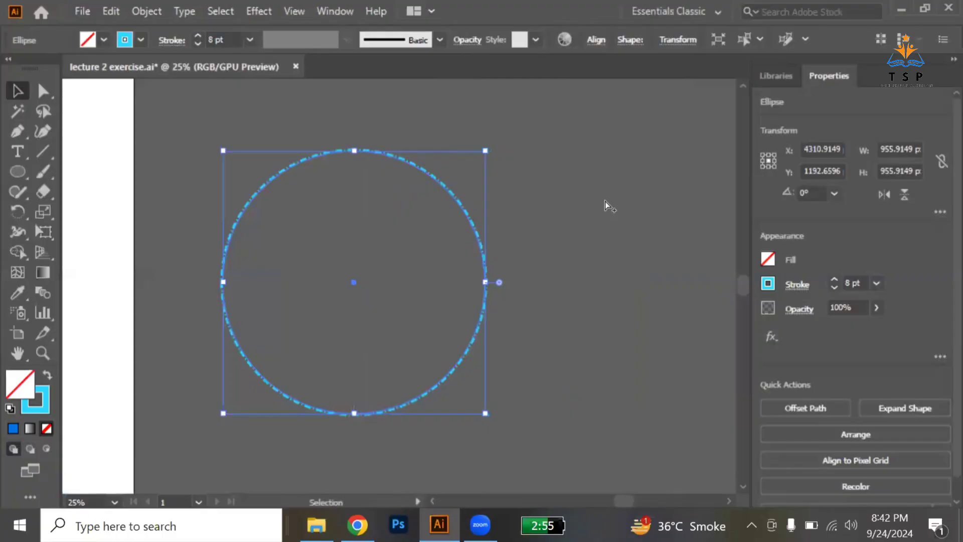
scroll(605, 207, right, 5)
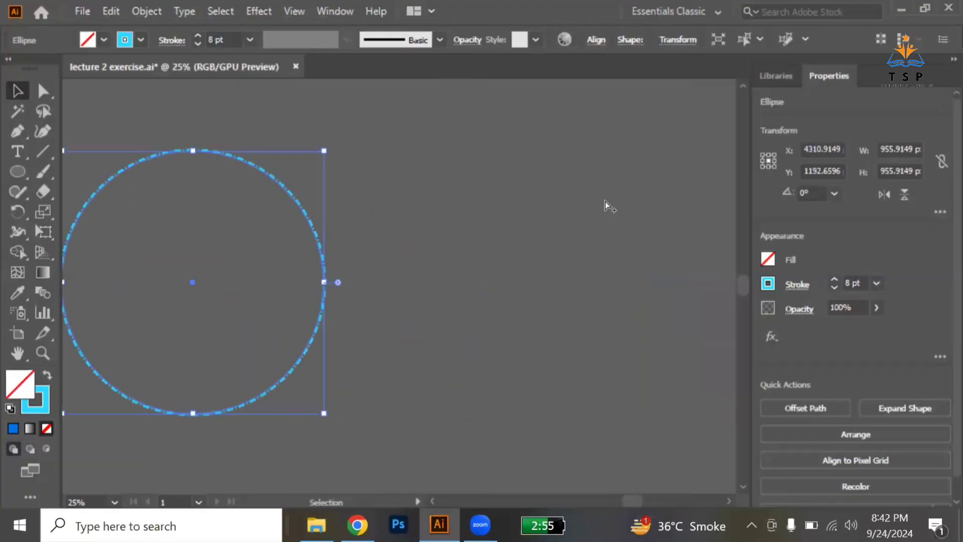
scroll(605, 206, right, 6)
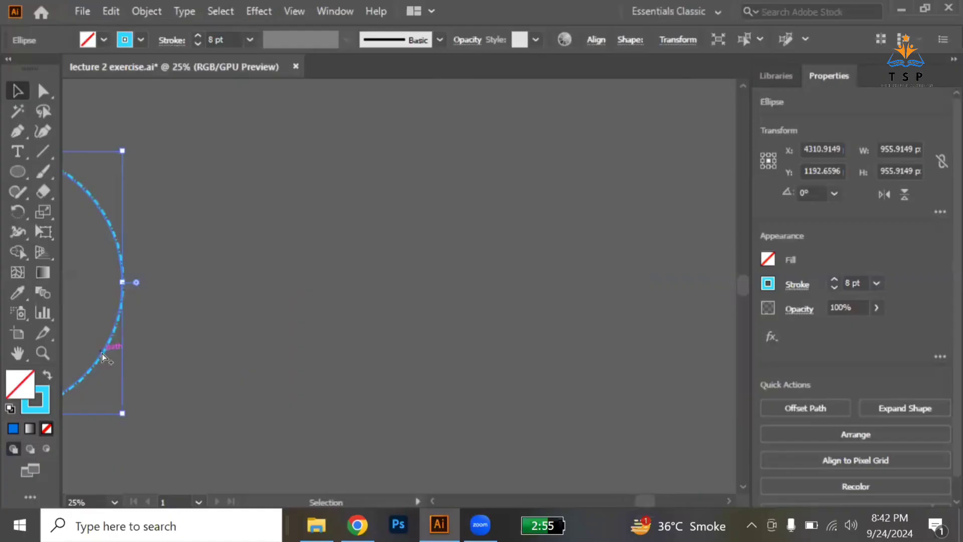
drag(101, 353, 105, 353)
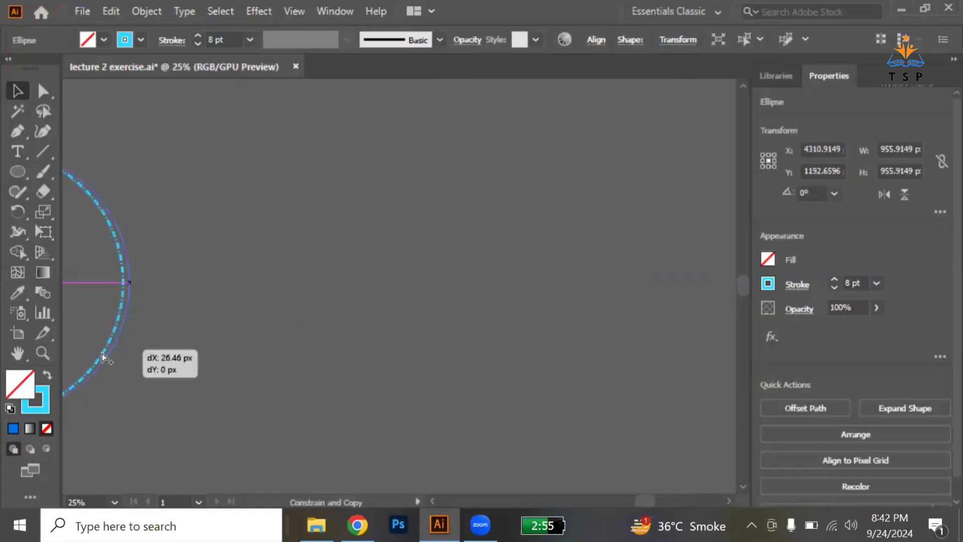
drag(101, 353, 268, 301)
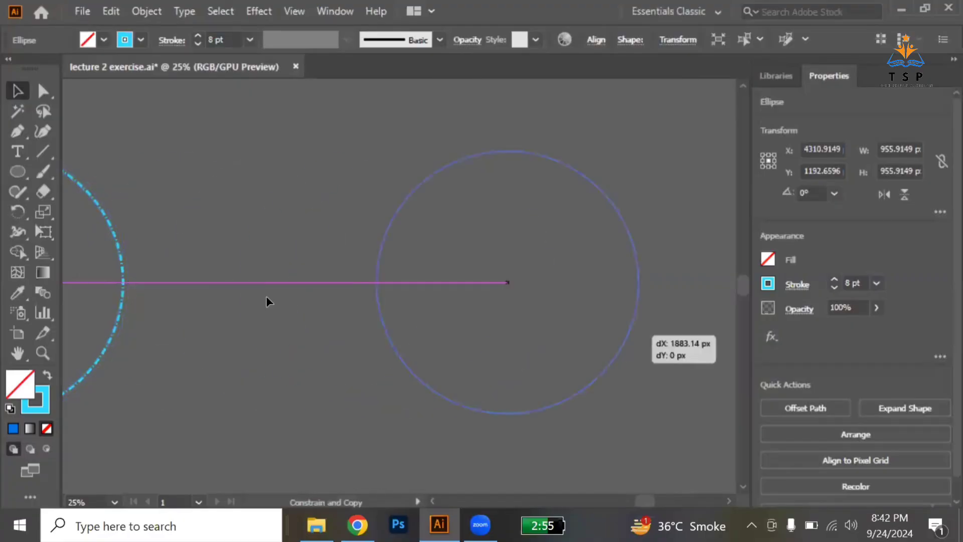
drag(267, 297, 267, 297)
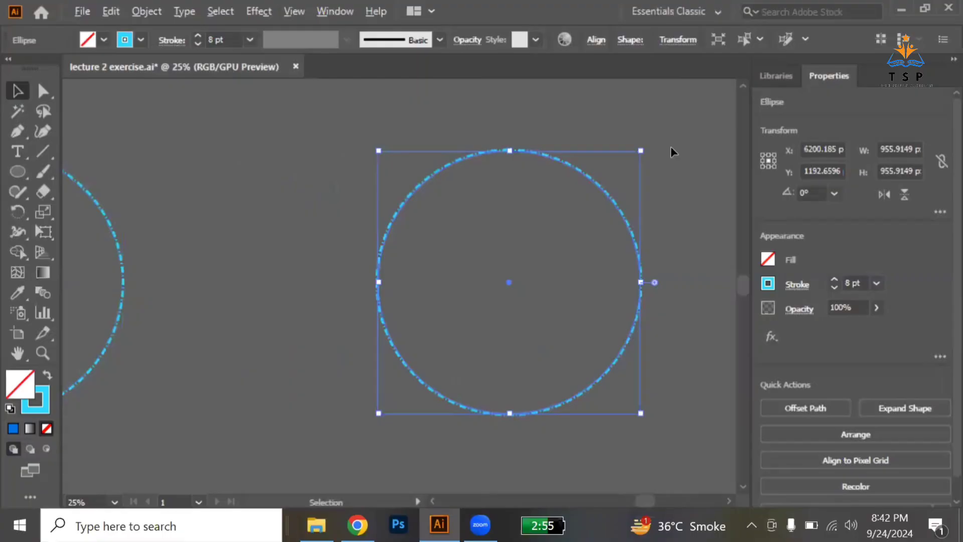
- Set the copied circle's dash pattern to a 12 pt dash, 2 pt gap and 12 pt dash
key(ctrl+equal)
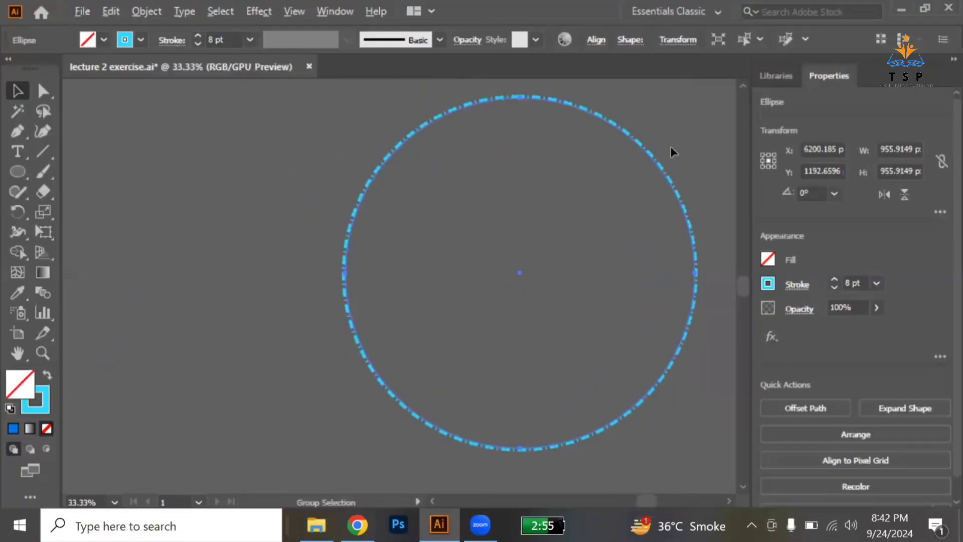
key(ctrl+equal)
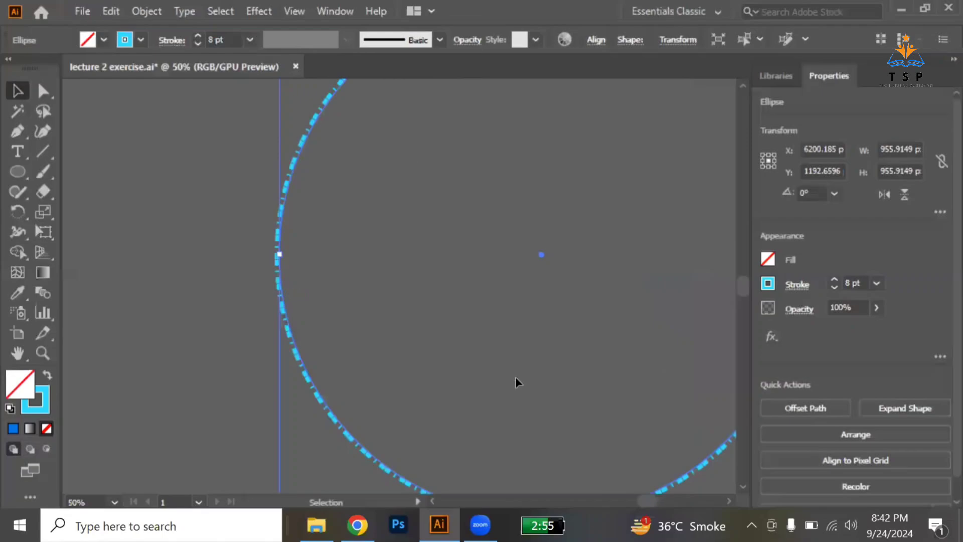
key(ctrl+plus)
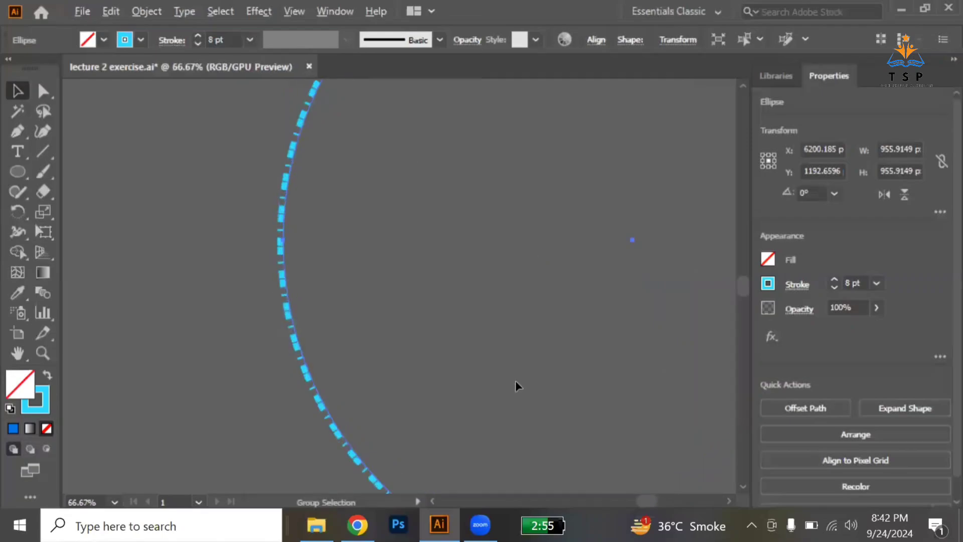
key(ctrl+plus)
key(ctrl+plus)
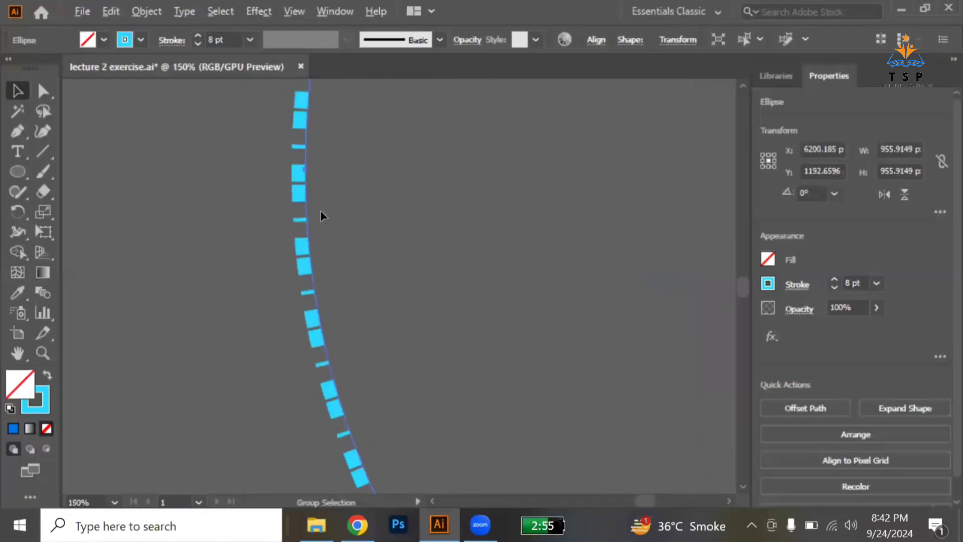
key(ctrl+plus)
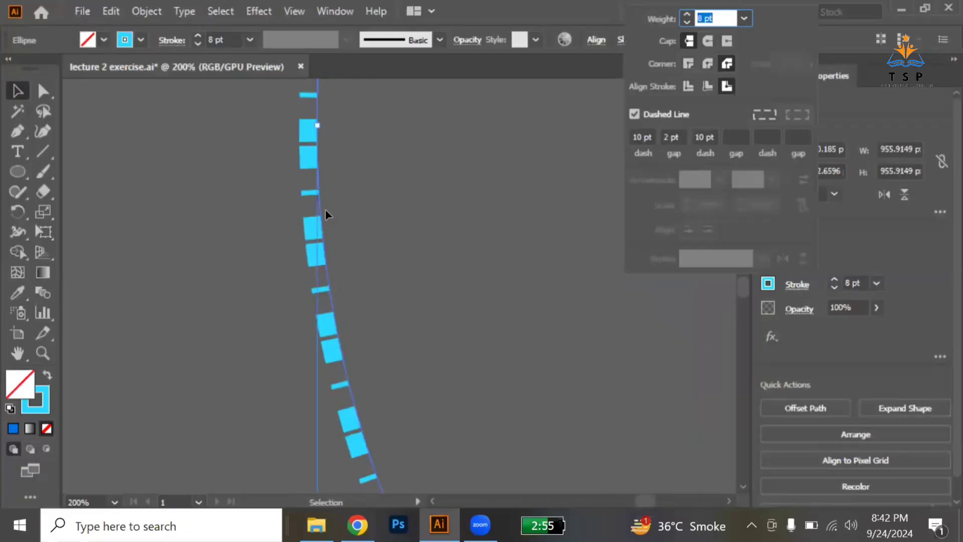
key(Tab)
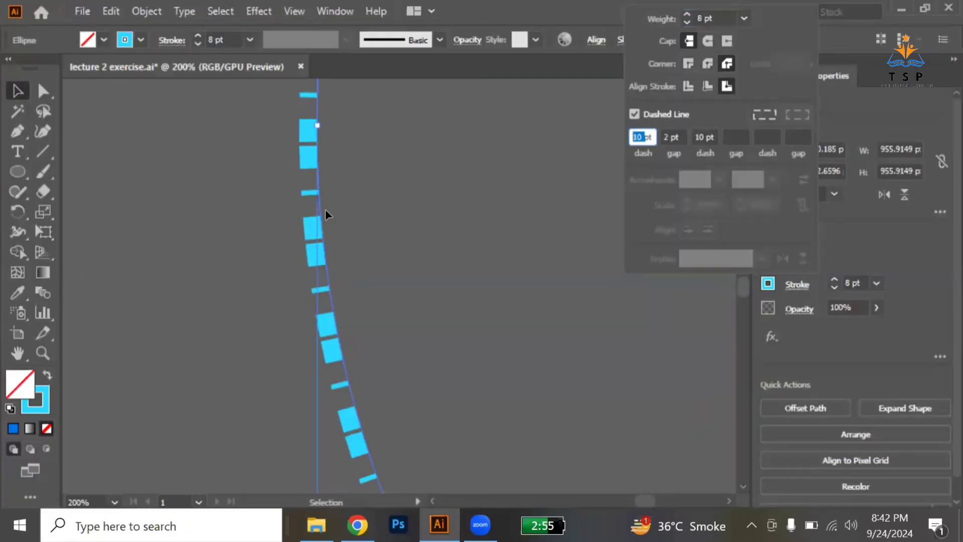
text(12pt)
key(Tab)
text(1)
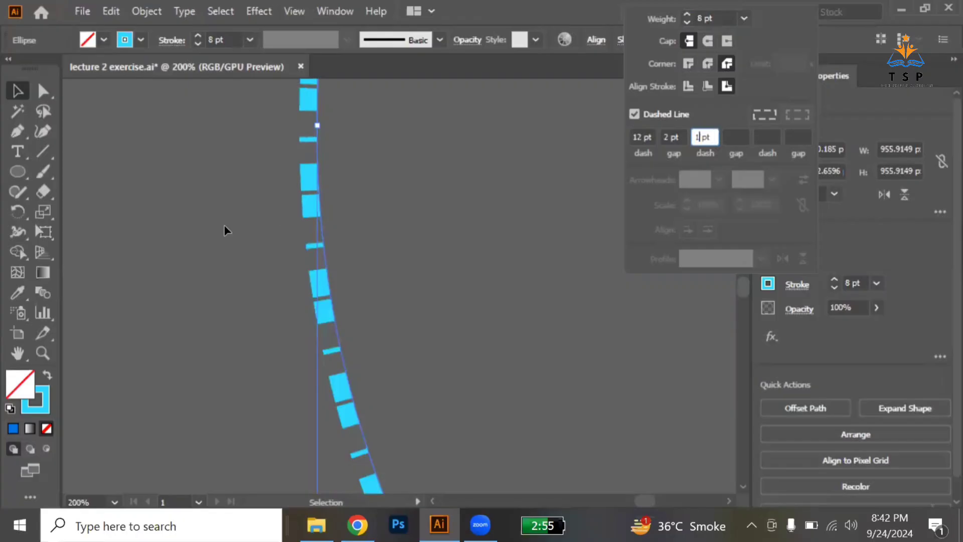
key(Return)
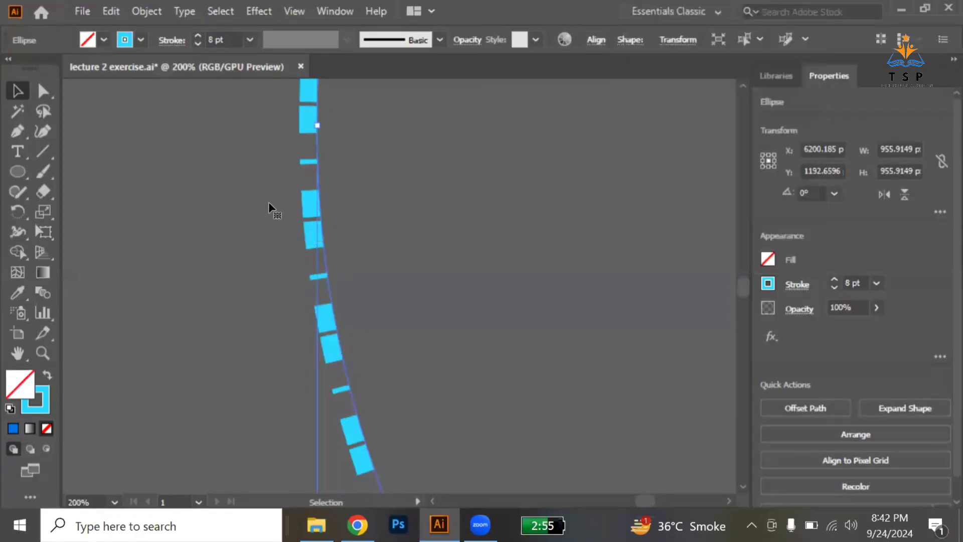
- Duplicate the copied circle to a spot above and between the two circles, at about X 5220 px, Y 237 px
key(ctrl+minus)
key(ctrl+minus)
key(ctrl+minus)
key(ctrl+minus)
key(ctrl+minus)
key(ctrl+minus)
key(ctrl+minus)
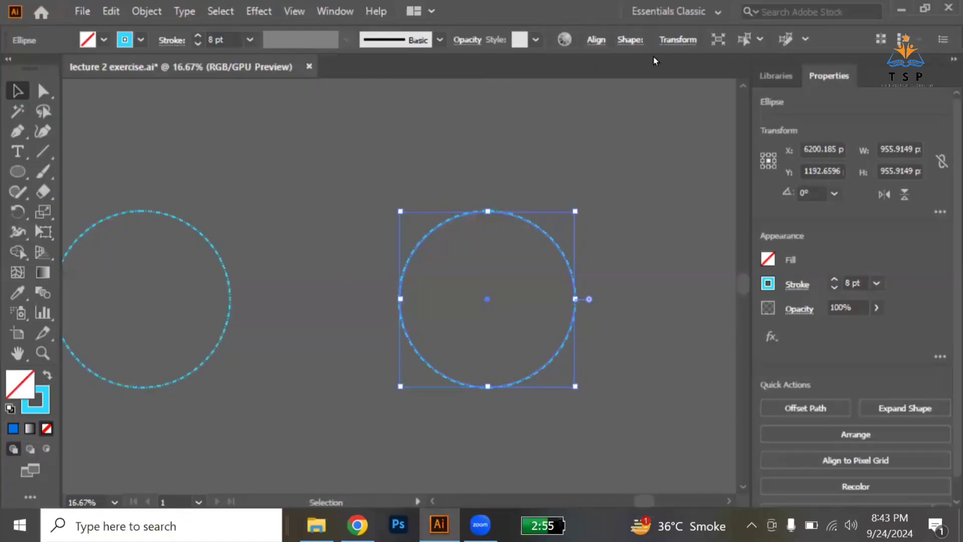
drag(529, 377, 350, 200)
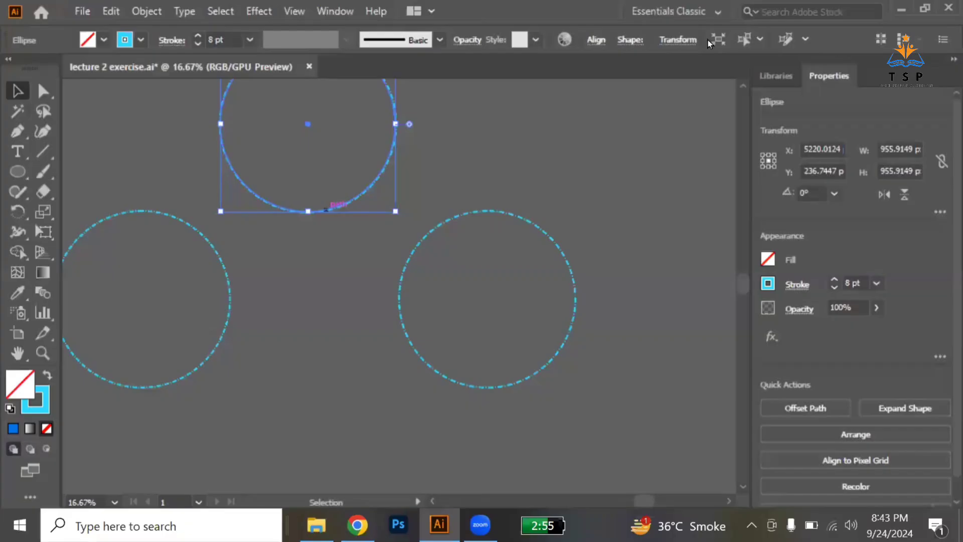
- Change the upper circle's dashed stroke to long round-capped dashes alternating with short dots
scroll(273, 201, up, 7)
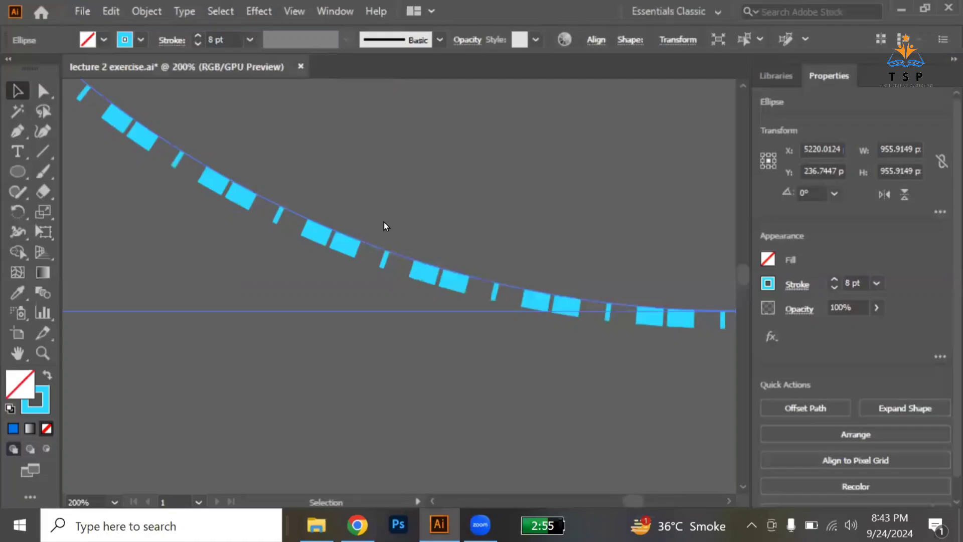
key(ctrl+F10)
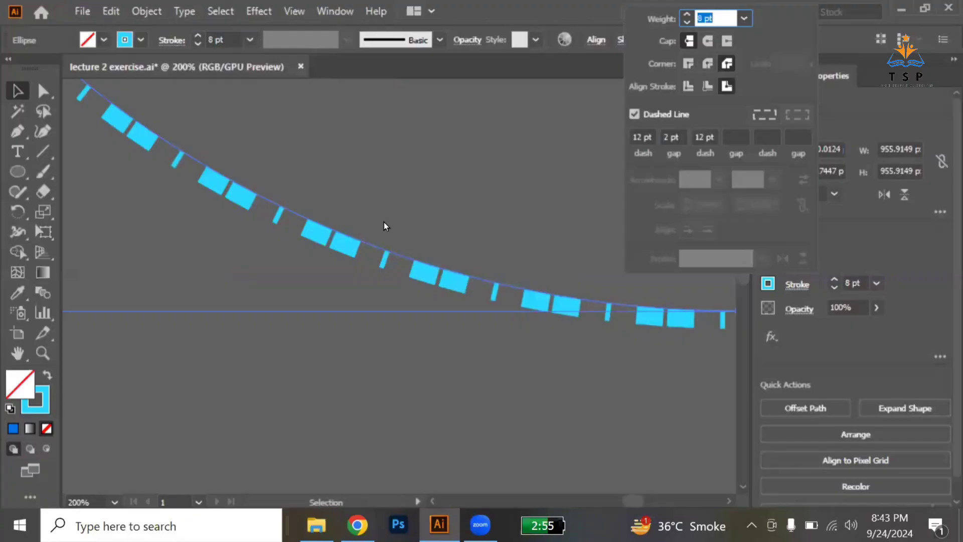
click(353, 322)
key(ctrl+alt+0)
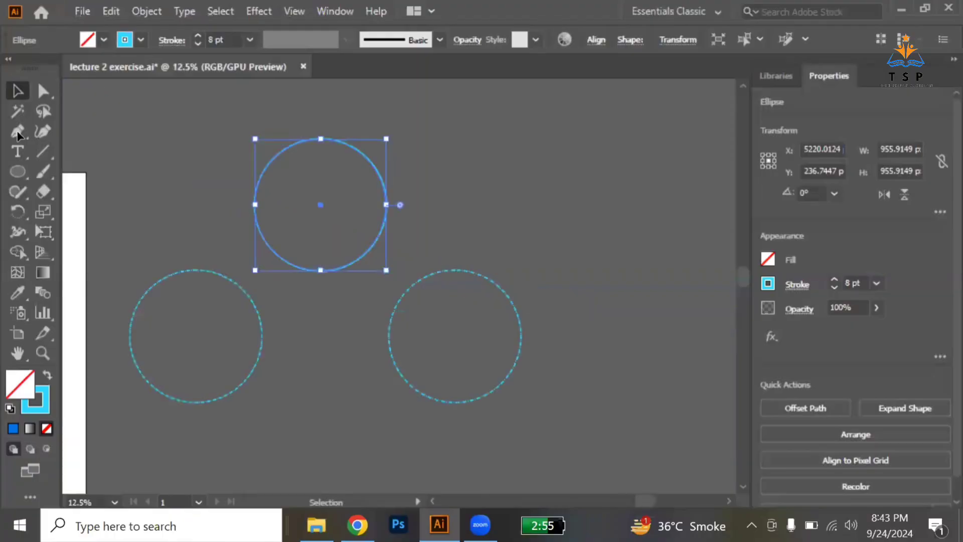
- Deselect the upper circle and activate the Pen tool for drawing in the space between the dashed circles
key(ctrl+shift+a)
key(ctrl+=)
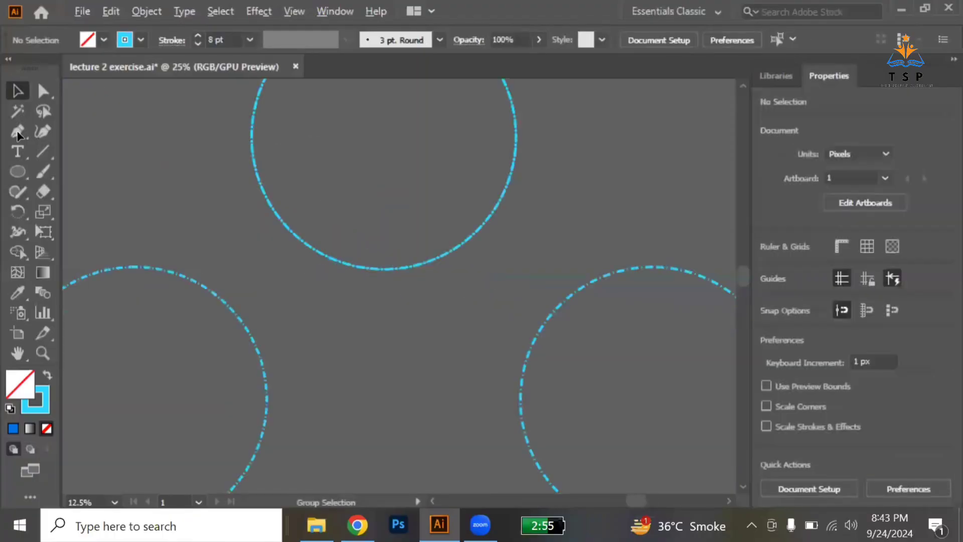
key(ctrl+=)
key(ctrl+=)
key(ctrl+=)
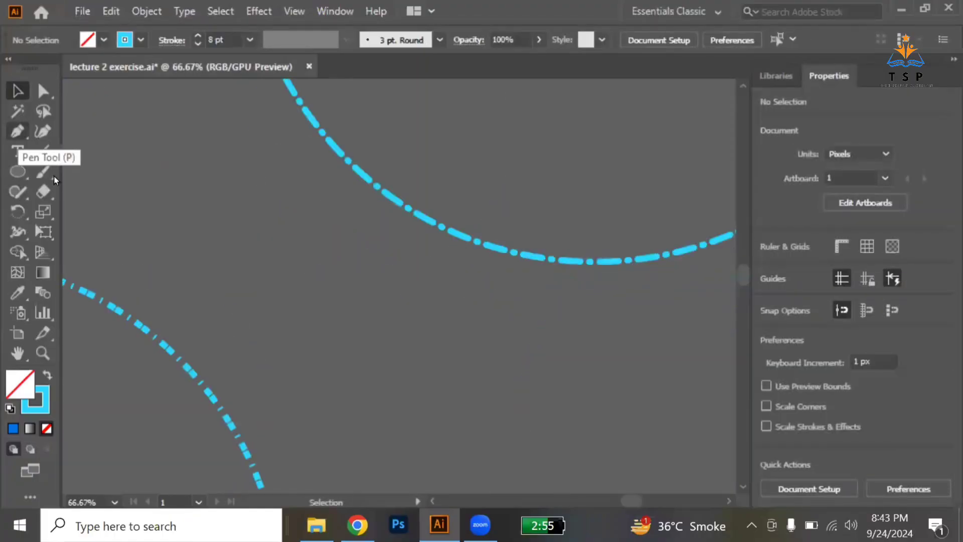
click(24, 141)
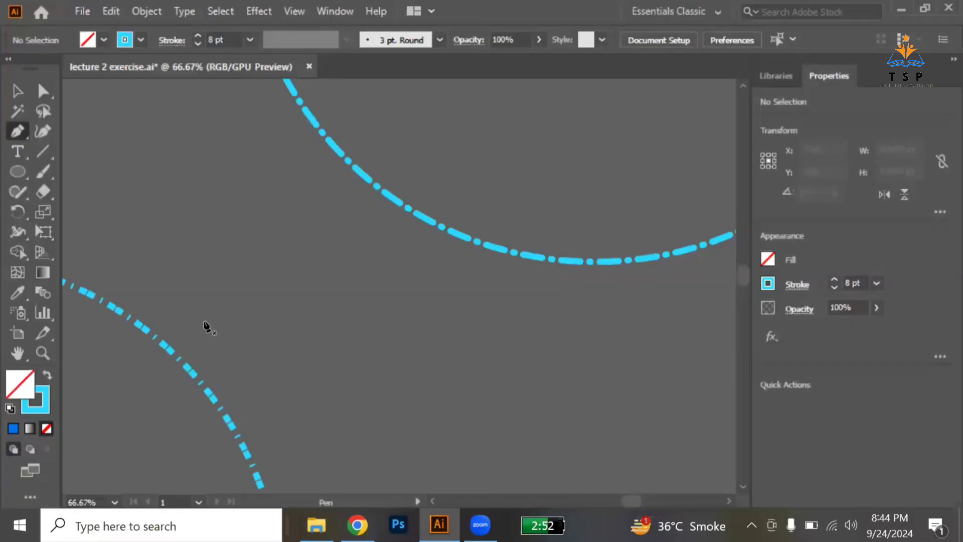
drag(205, 321, 342, 271)
key(ctrl+z)
key(ctrl+z)
- Draw a curved two-point Pen path about 203 px wide and 133 px high between the left circle and the upper circle
click(198, 322)
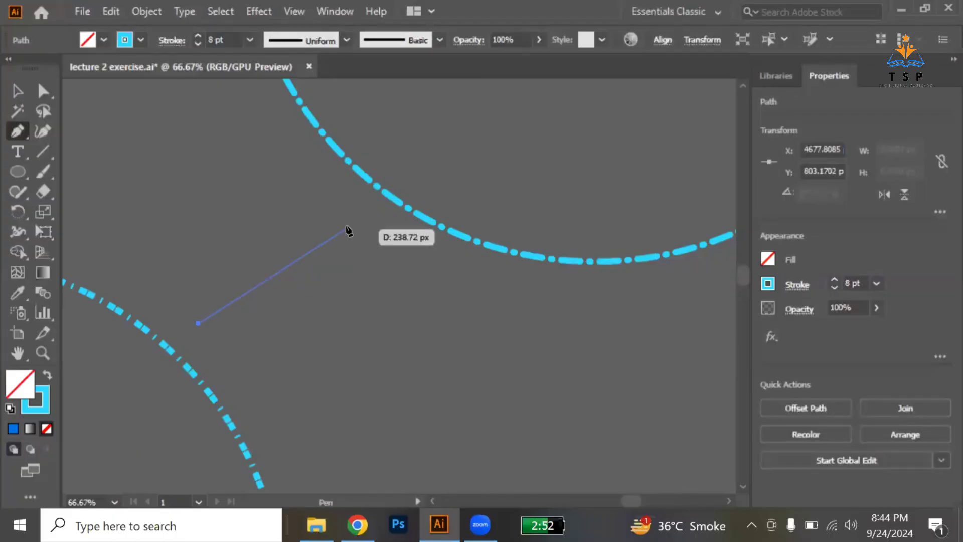
drag(347, 226, 598, 357)
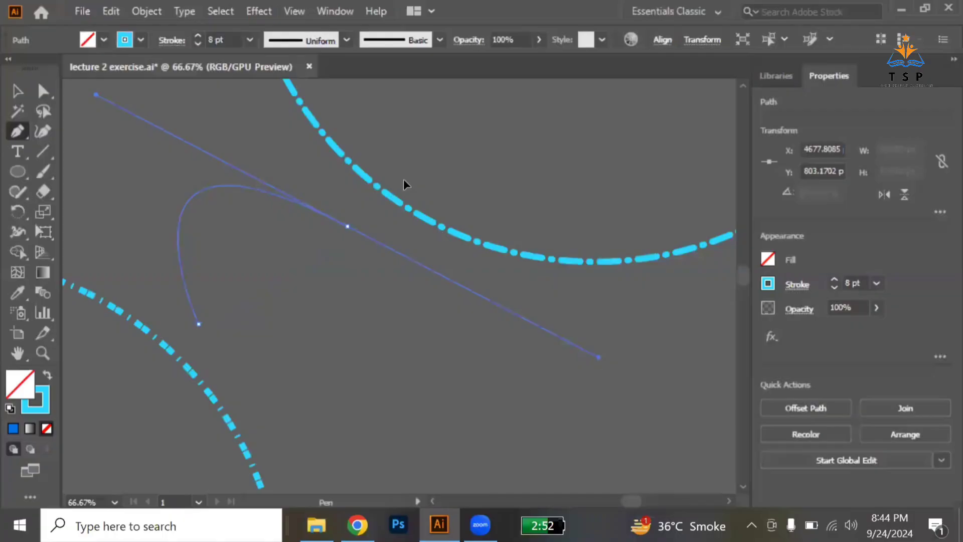
drag(311, 123, 271, 116)
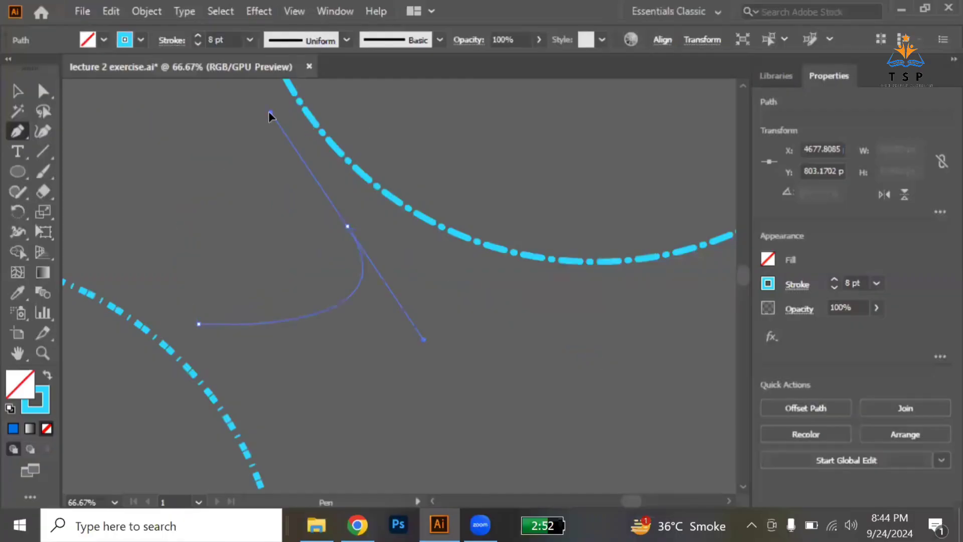
drag(506, 211, 497, 231)
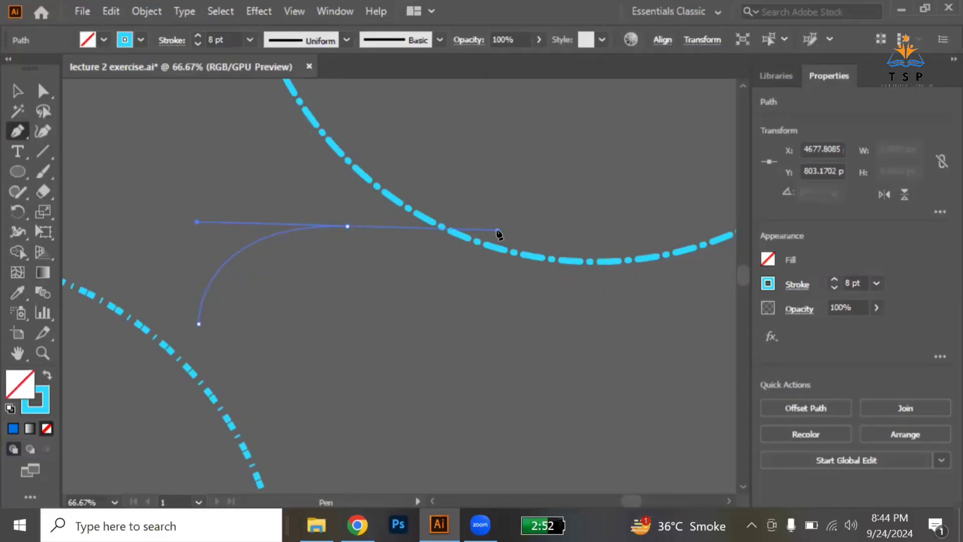
drag(497, 231, 497, 231)
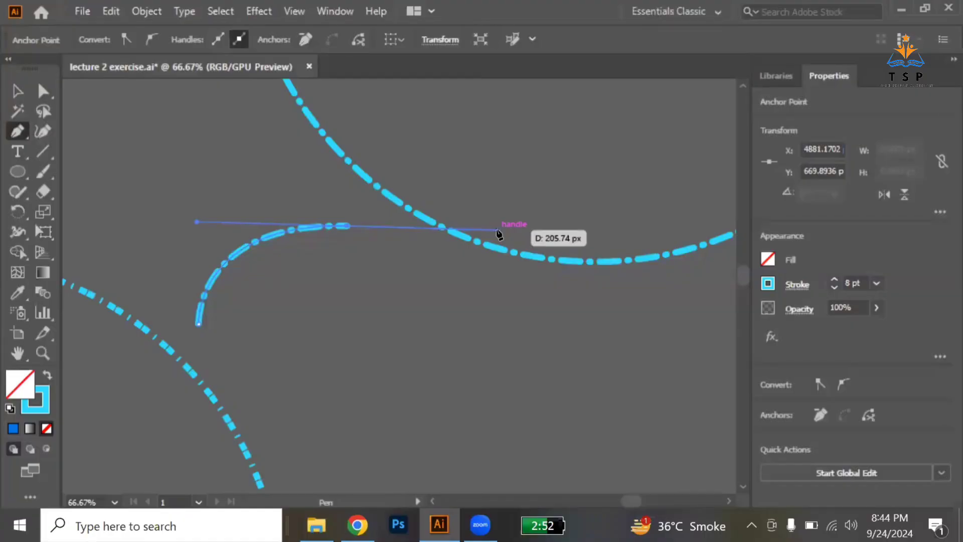
- Remove the outgoing direction handle from the curved path's end anchor point beside the upper circle
drag(495, 231, 437, 264)
key(ctrl+z)
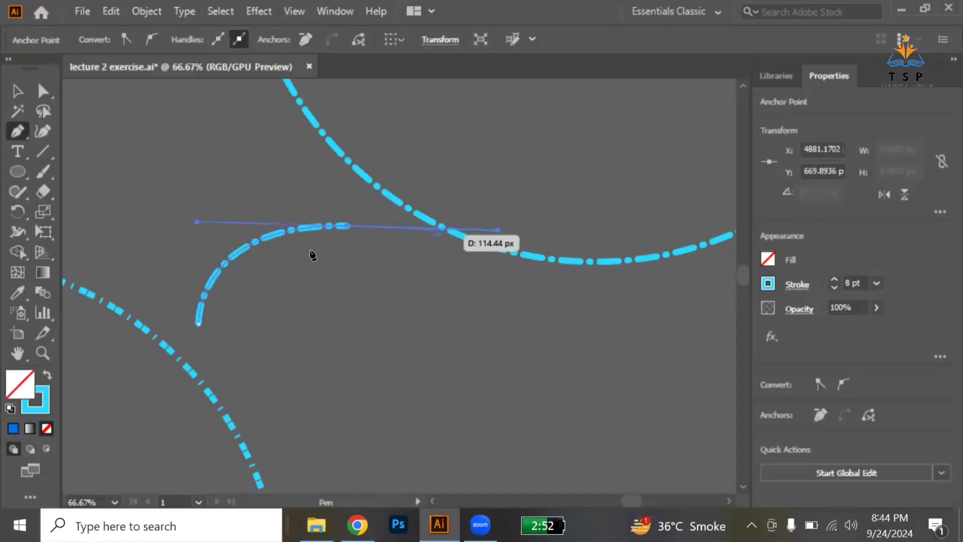
scroll(339, 232, up, 2)
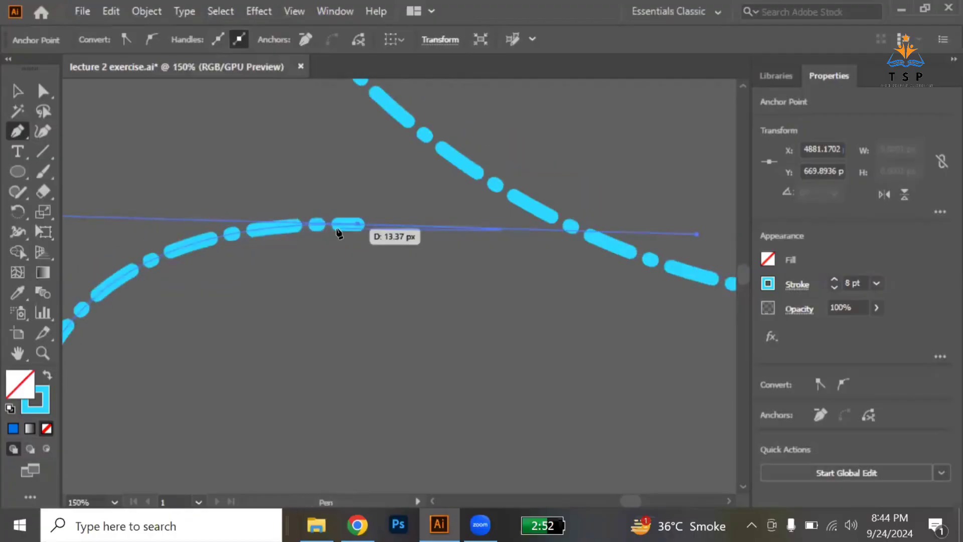
scroll(339, 232, down, 2)
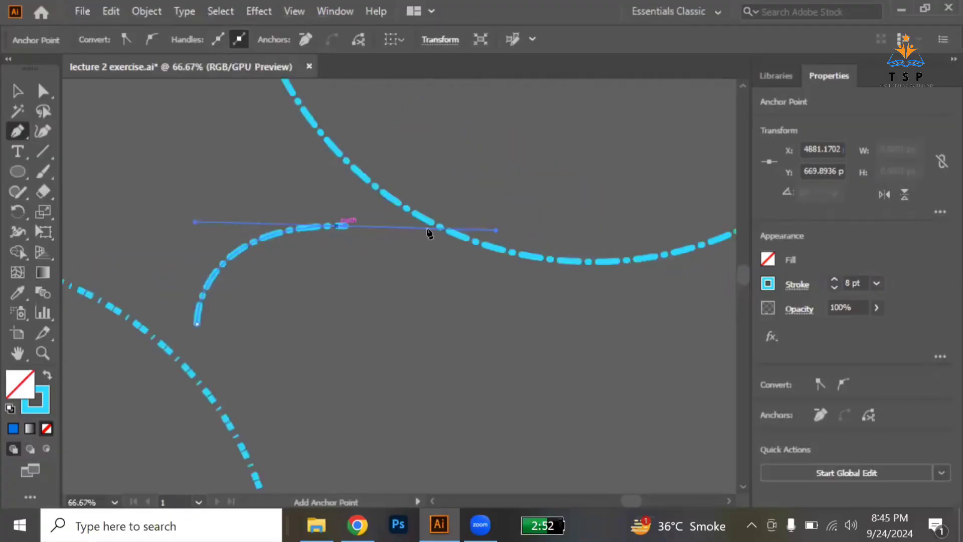
drag(476, 238, 342, 224)
click(345, 227)
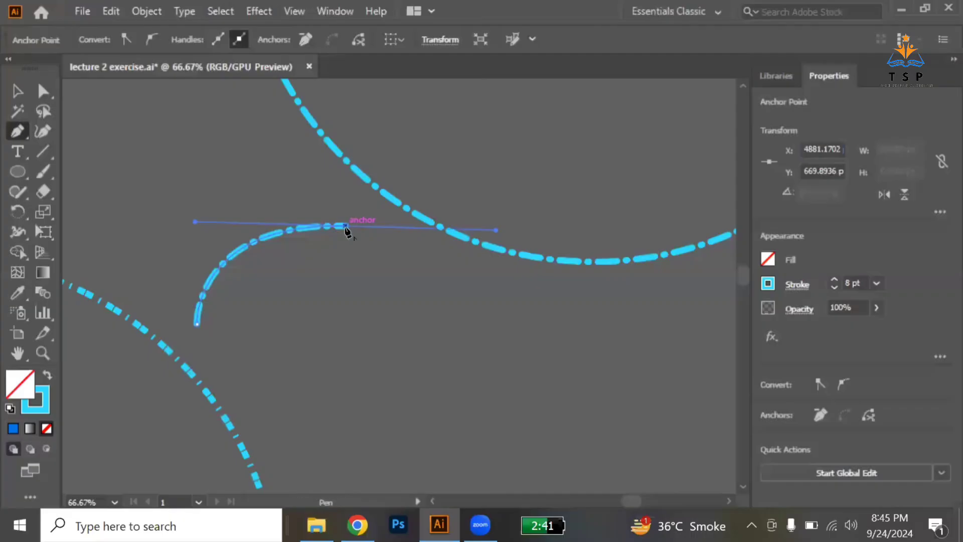
scroll(347, 232, up, 1)
scroll(348, 232, up, 1)
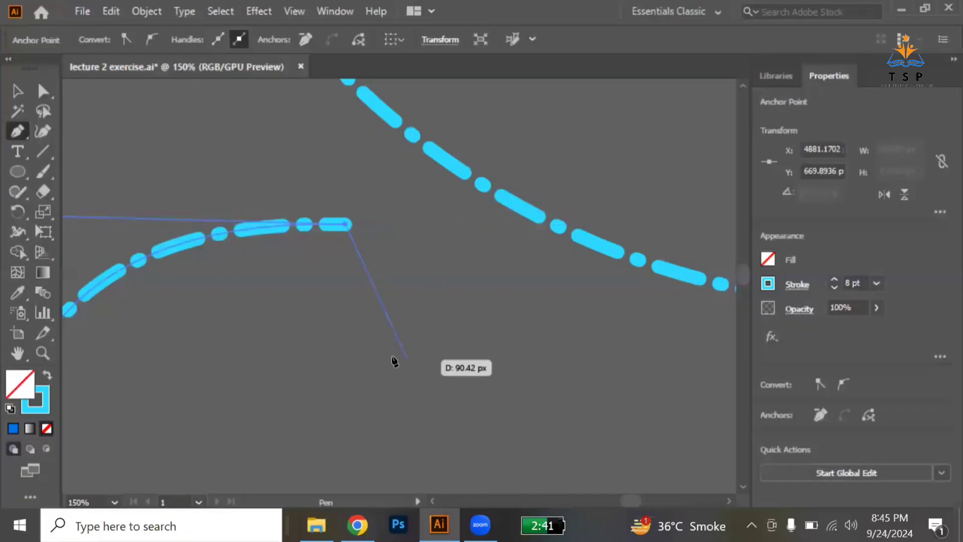
scroll(395, 360, down, 2)
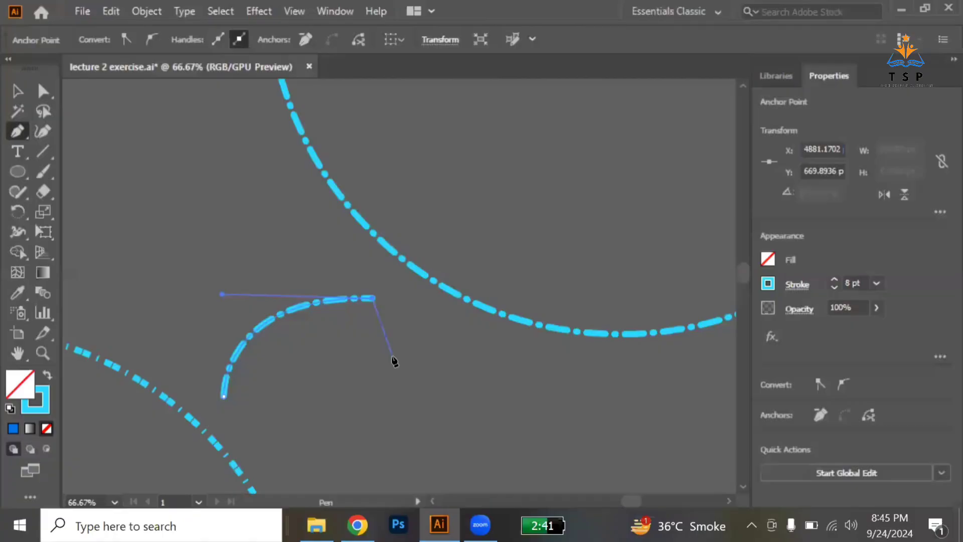
- Add a solid round arrowhead to the start of the curved path and the triangular Arrow 8 arrowhead to its end
click(802, 290)
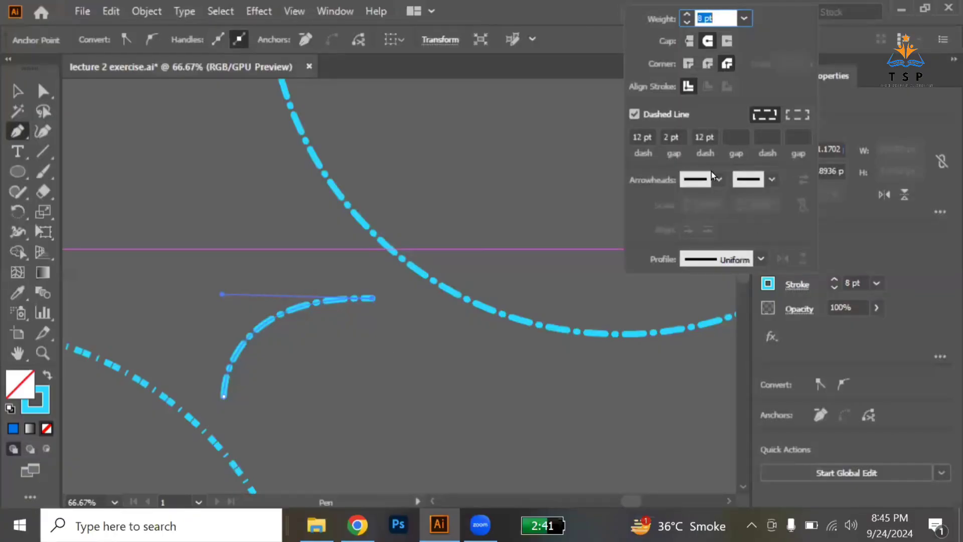
click(721, 185)
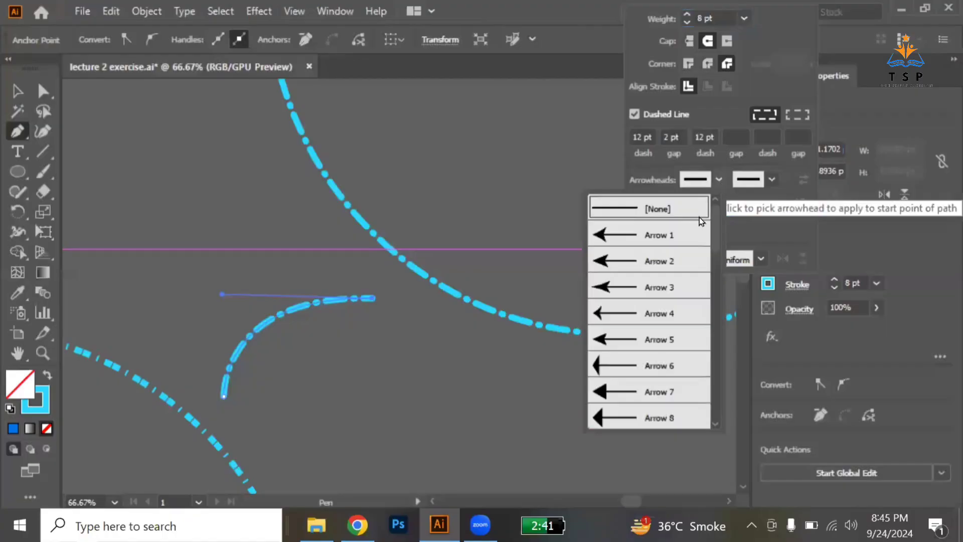
scroll(611, 402, down, 6)
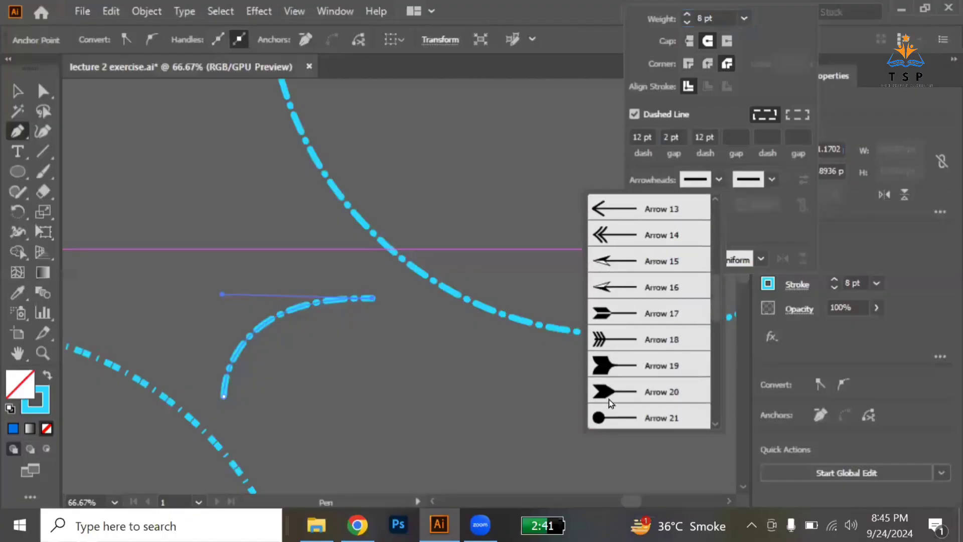
click(634, 260)
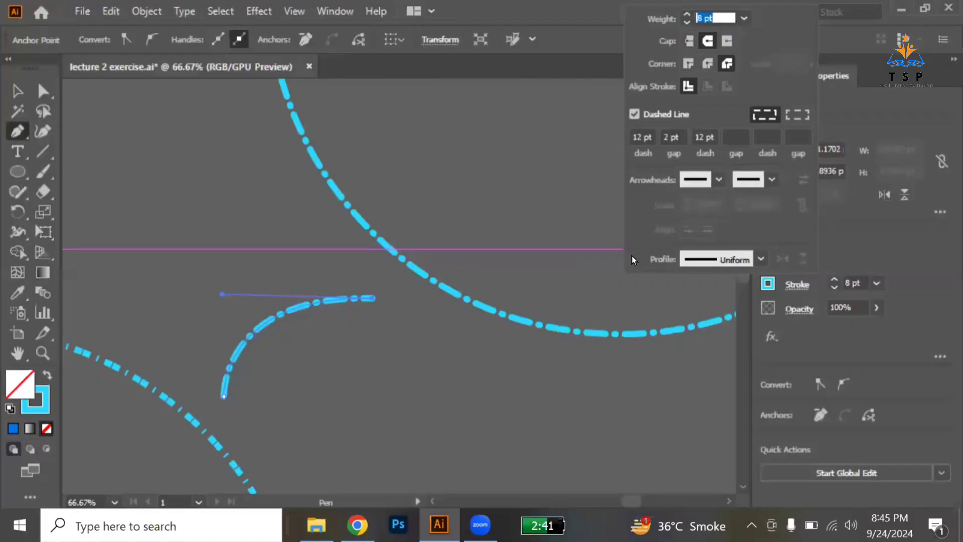
click(772, 184)
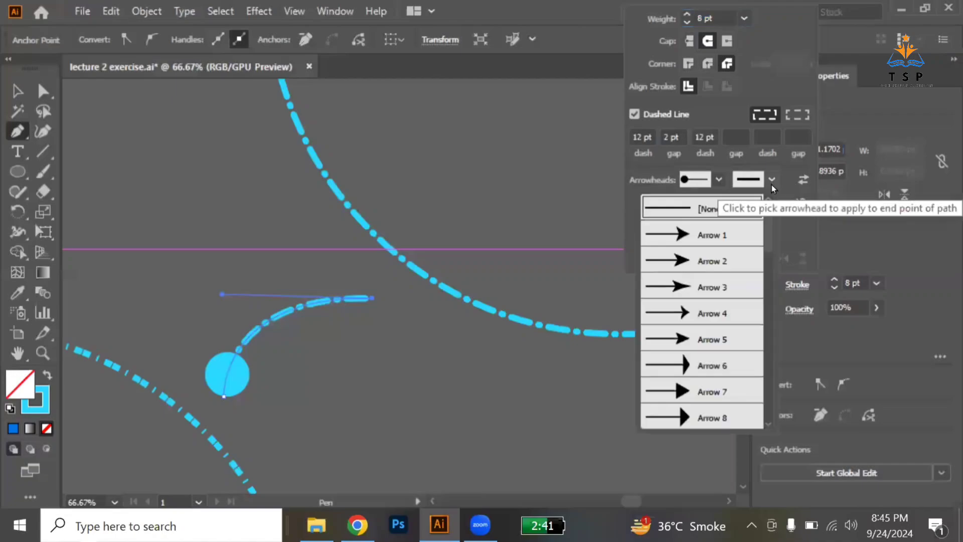
click(682, 421)
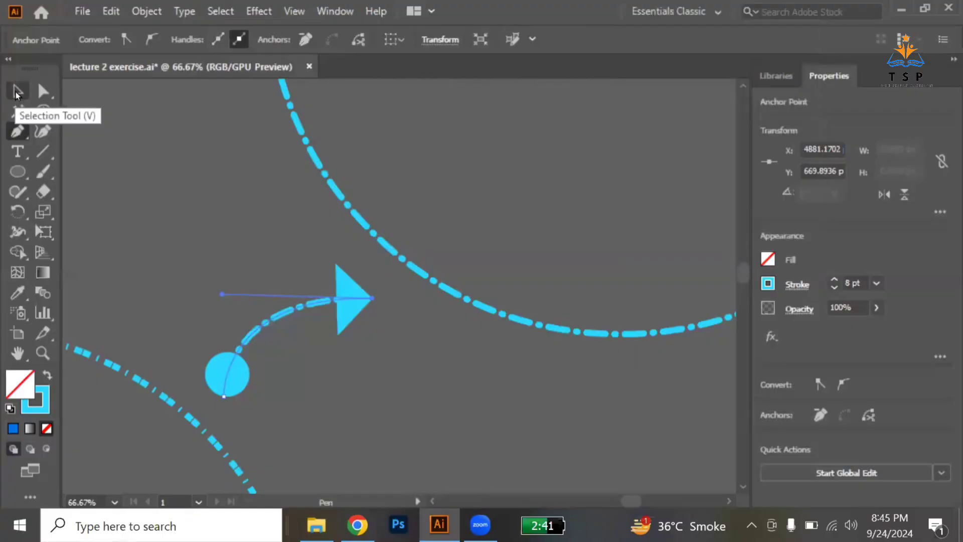
- Reduce the curved arrow's stroke weight to 5 pt and deselect it
click(834, 289)
click(833, 289)
click(834, 290)
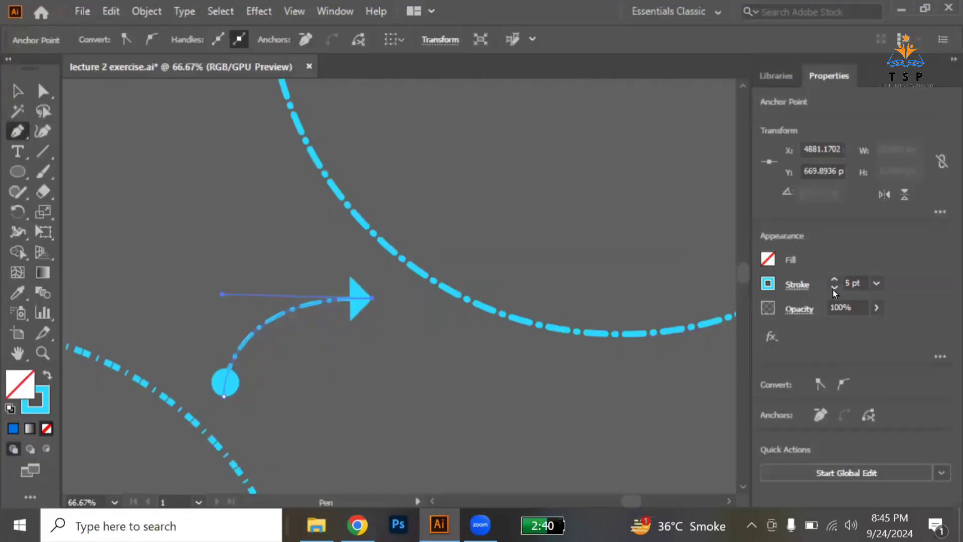
click(18, 91)
click(540, 194)
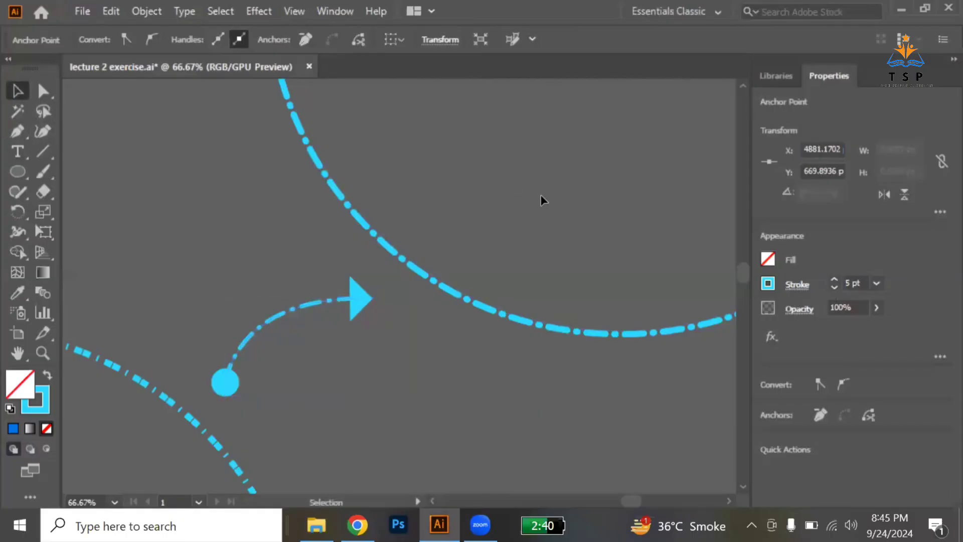
- Duplicate the curved arrow between the upper and right circles, rotated to about 292.5° at about X 5653 px, Y 759 px, and deselect it
scroll(541, 194, down, 2)
scroll(541, 195, right, 3)
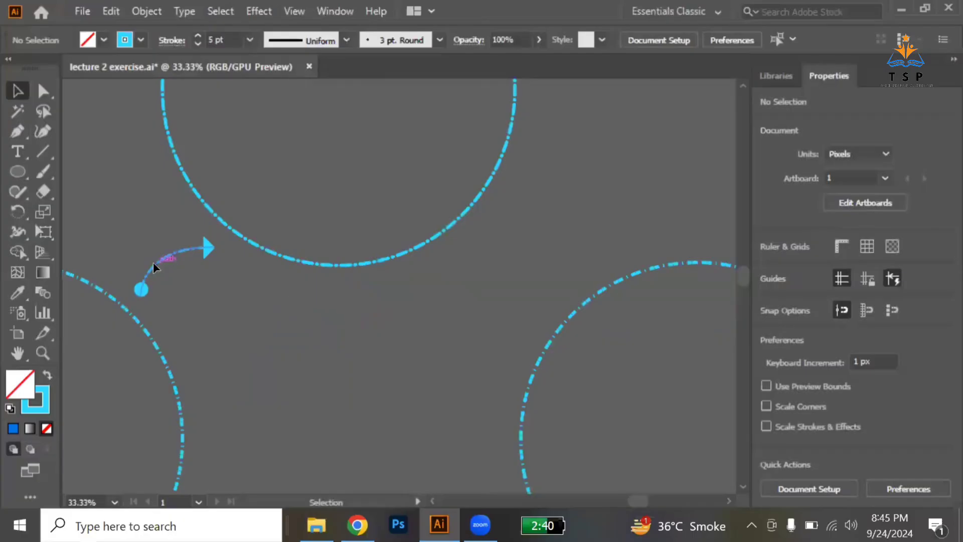
drag(153, 266, 490, 282)
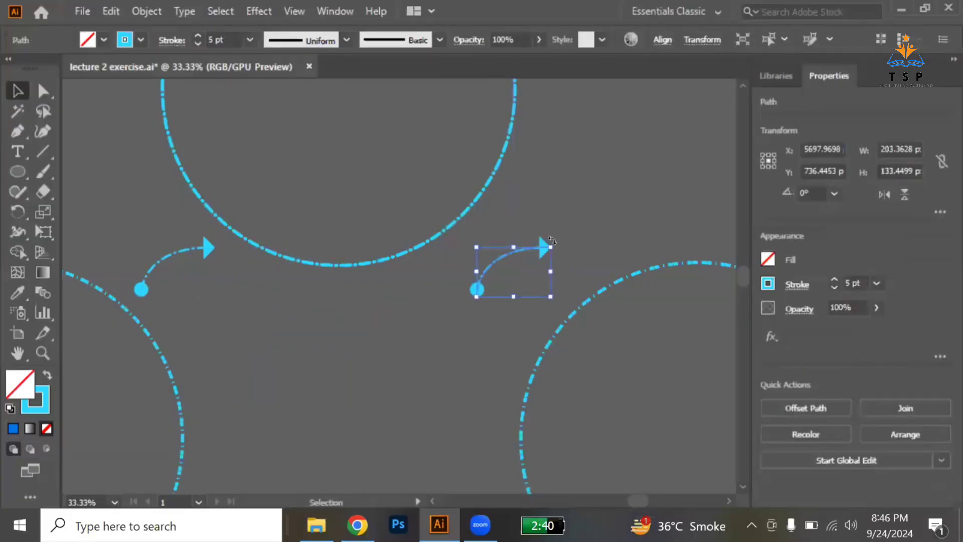
drag(552, 240, 552, 296)
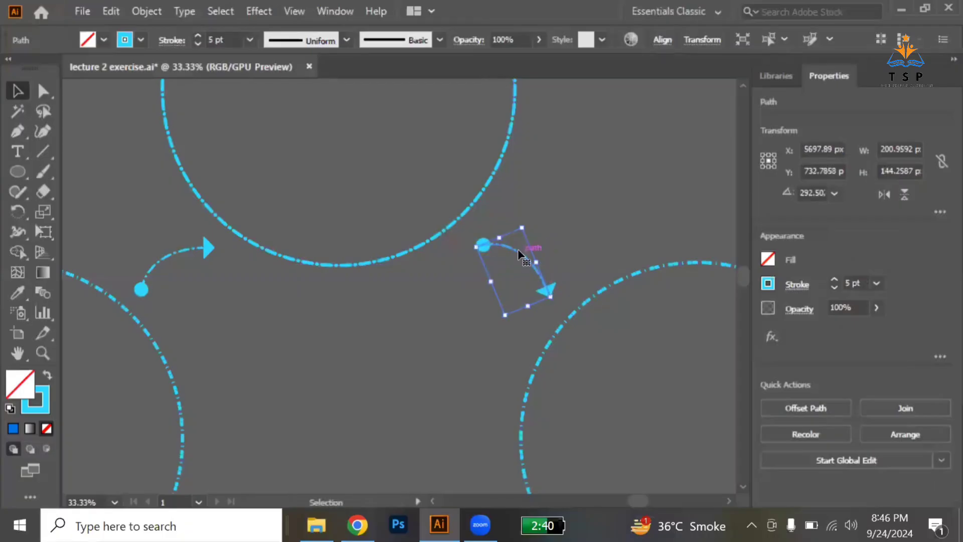
drag(518, 248, 501, 260)
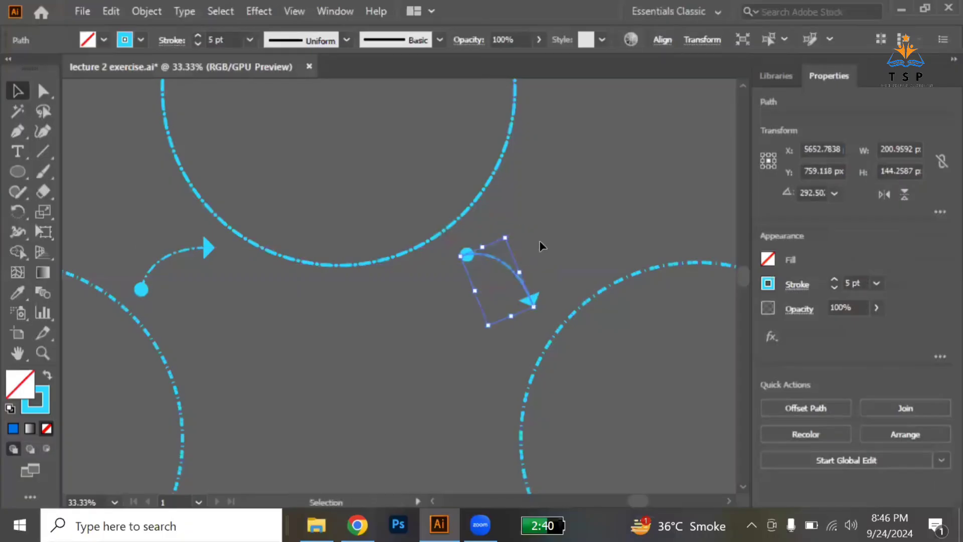
click(539, 241)
scroll(540, 241, down, 3)
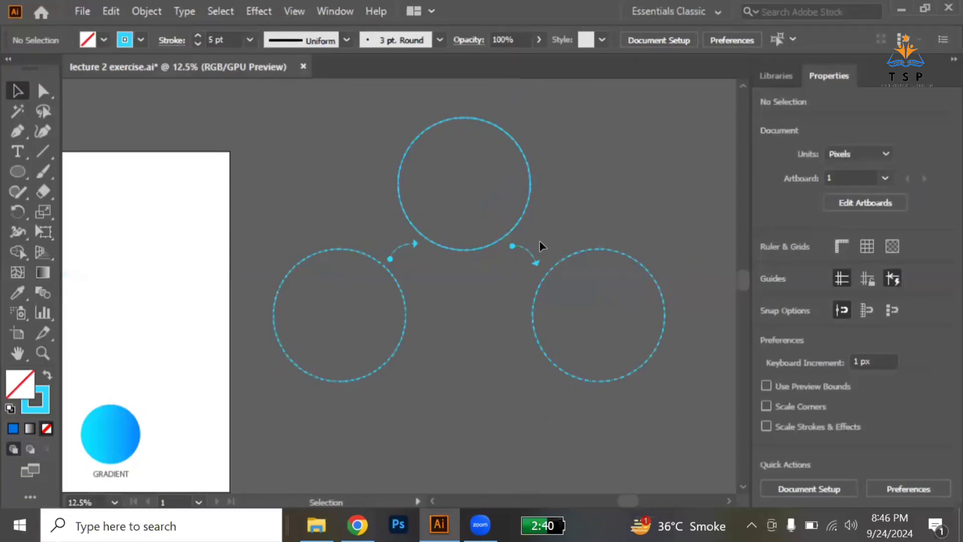
- Create a new 1080 x 1080 px document
click(83, 11)
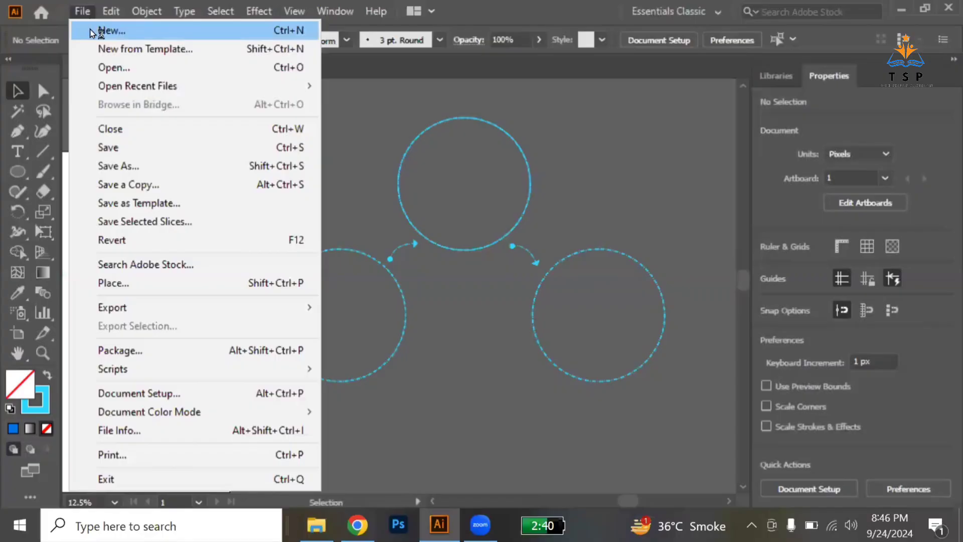
click(90, 28)
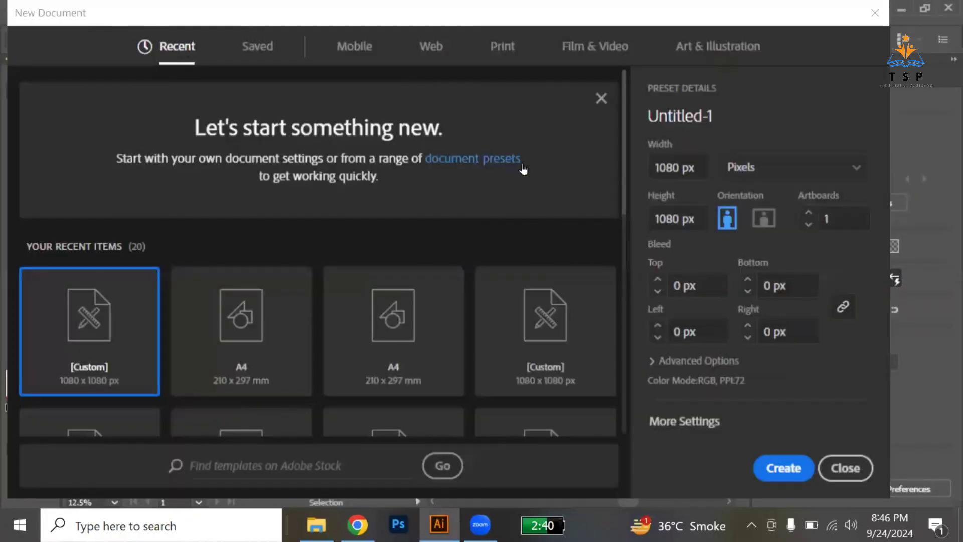
key(Return)
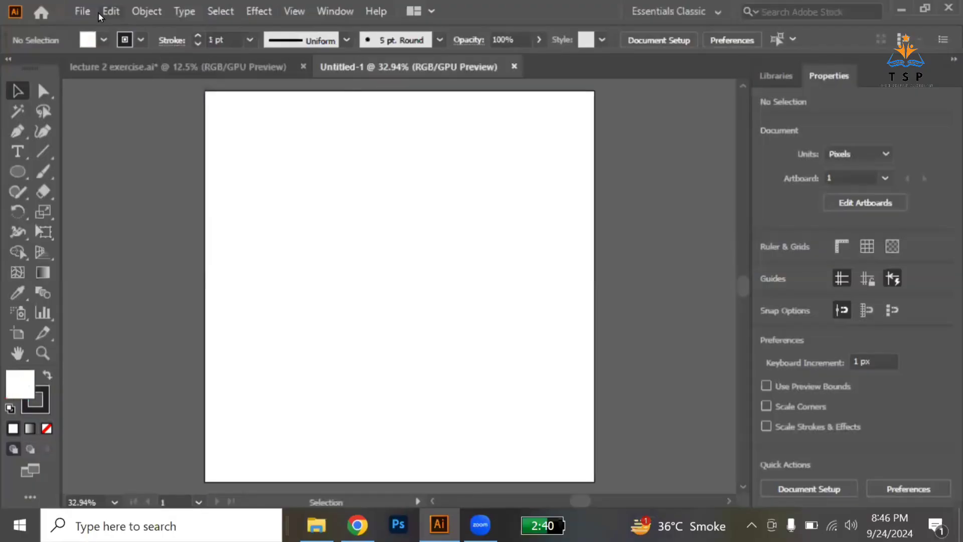
- Copy the three dashed circles and both curved arrows from "lecture 2 exercise.ai" into the new document
click(255, 68)
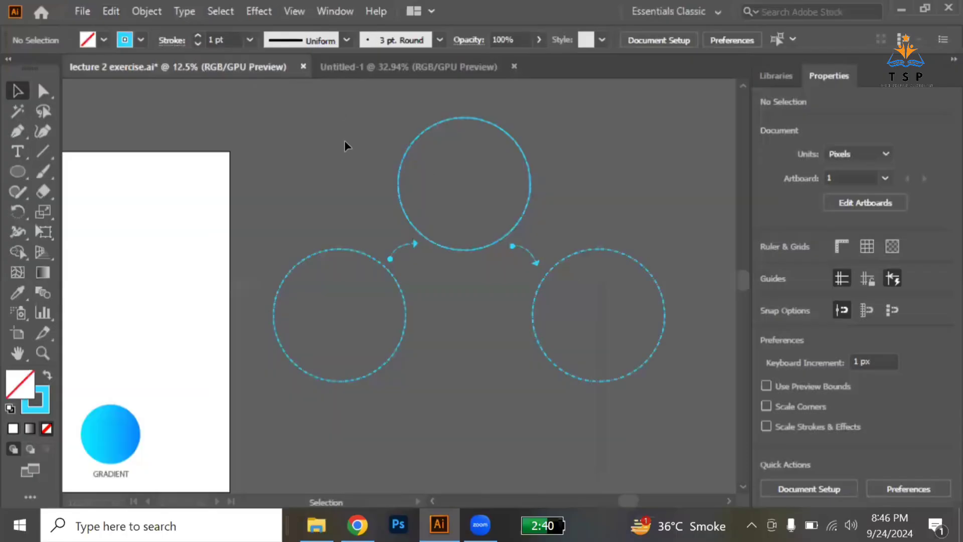
key(ctrl+a)
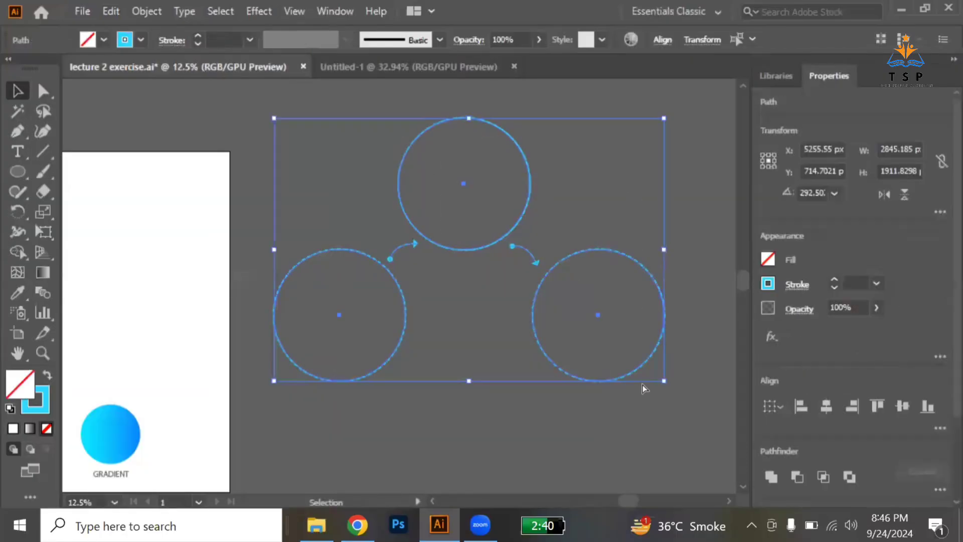
click(415, 65)
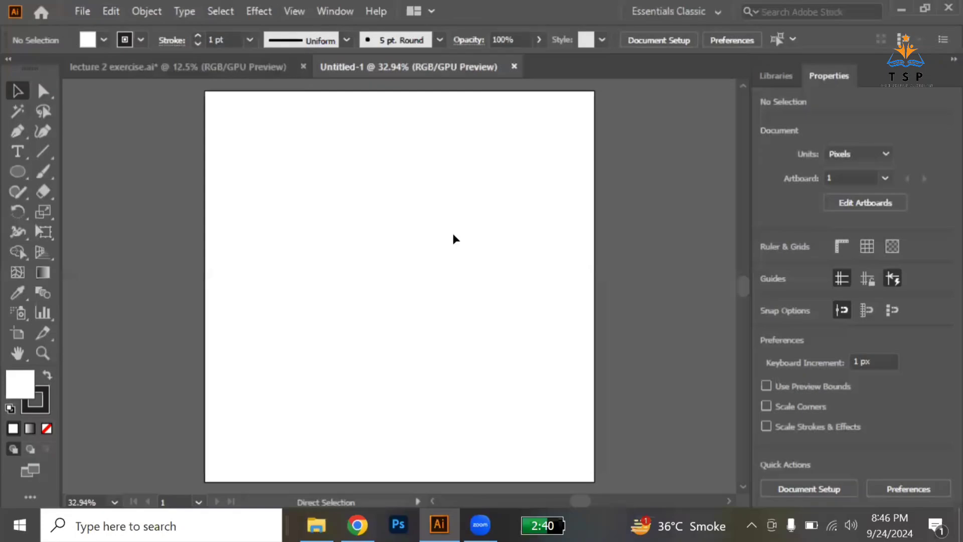
key(ctrl+v)
scroll(452, 232, down, 2)
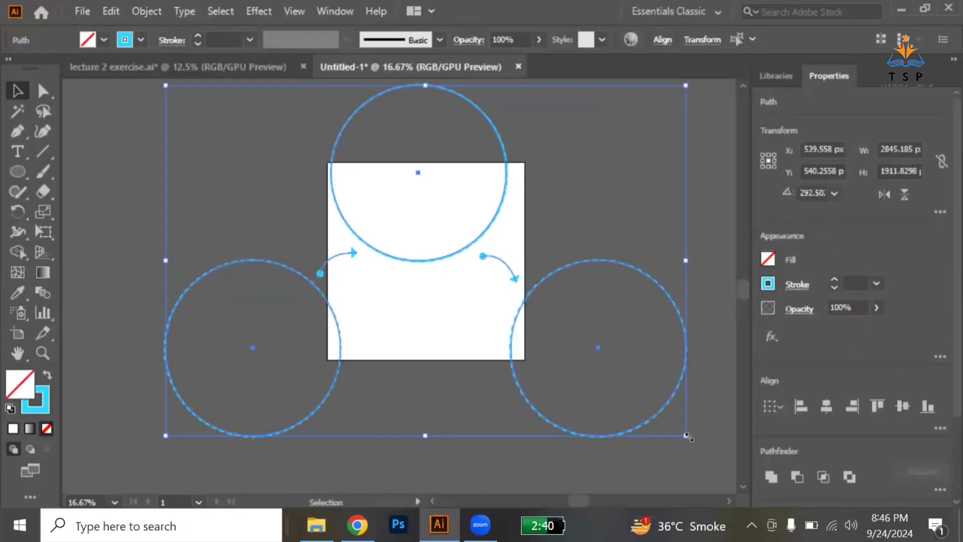
- Try scaling the pasted artwork down to about 794 x 534 px inside the artboard, and undo the scaling
drag(687, 435, 498, 310)
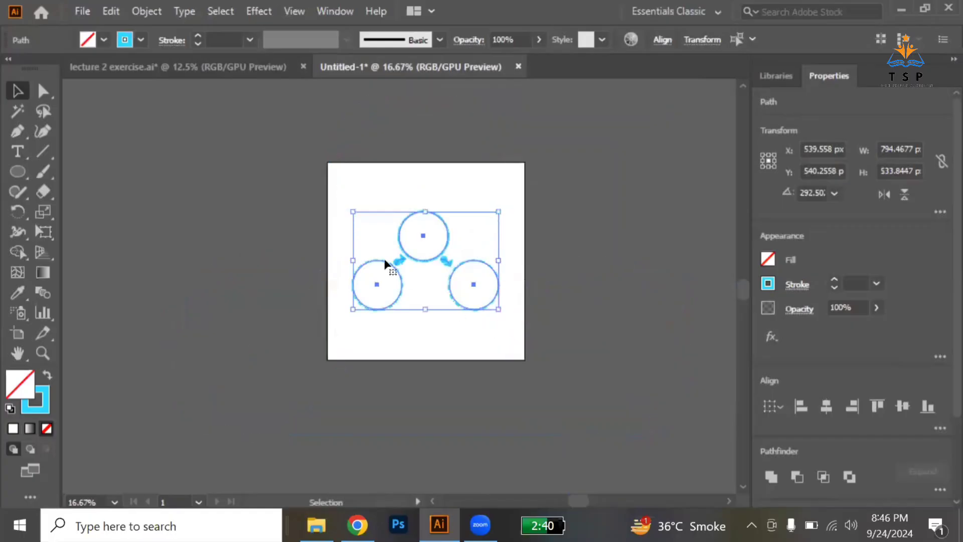
scroll(401, 263, up, 5)
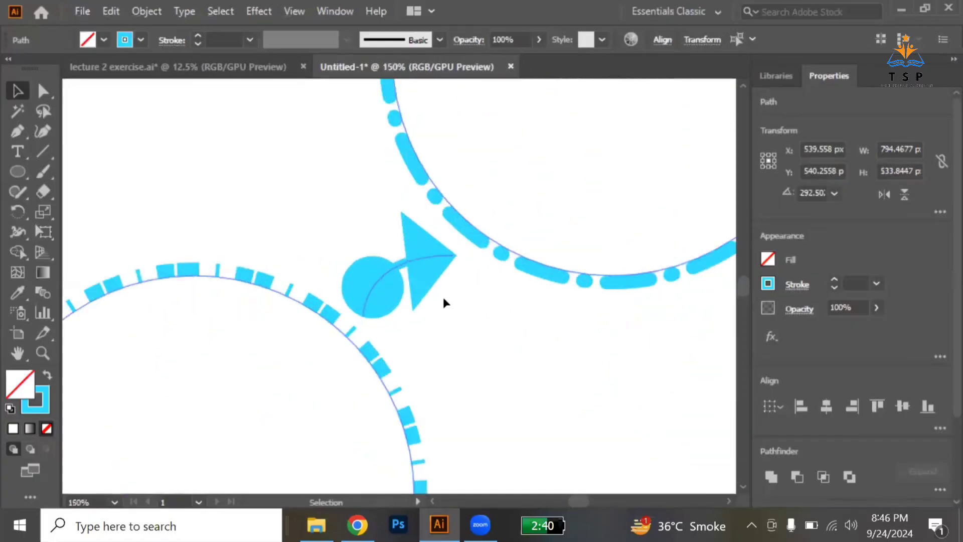
key(ctrl+z)
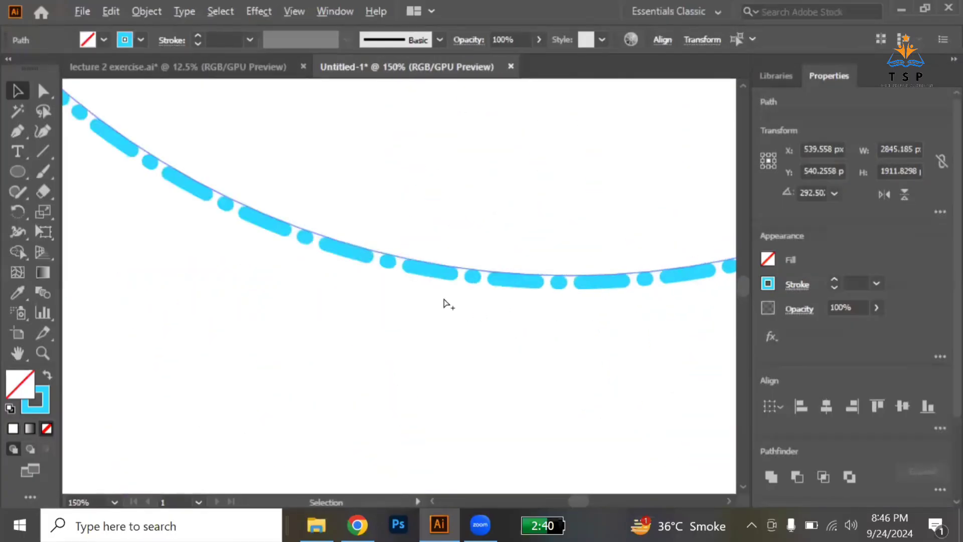
scroll(445, 303, down, 5)
scroll(444, 301, down, 1)
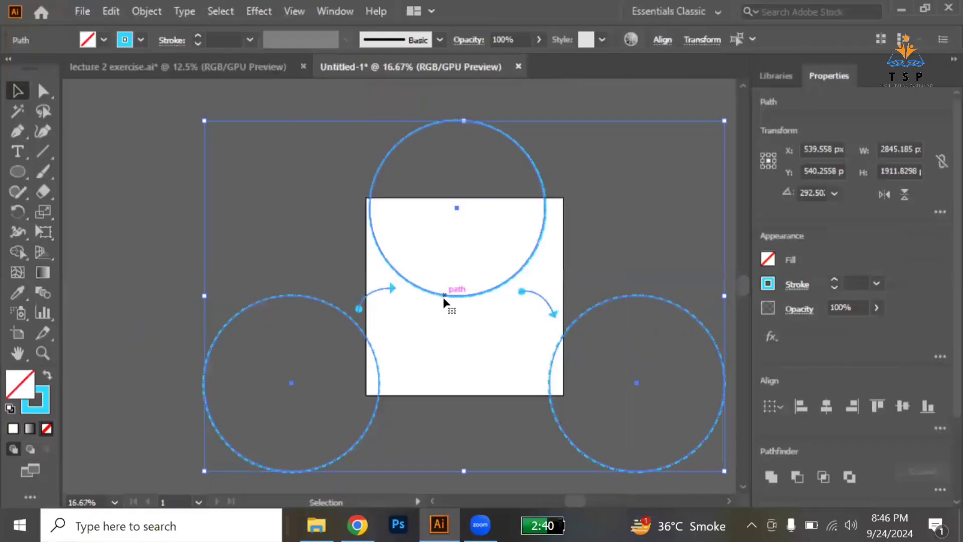
- Expand the appearance of the selected circles and arrows, including both fill and stroke
click(143, 14)
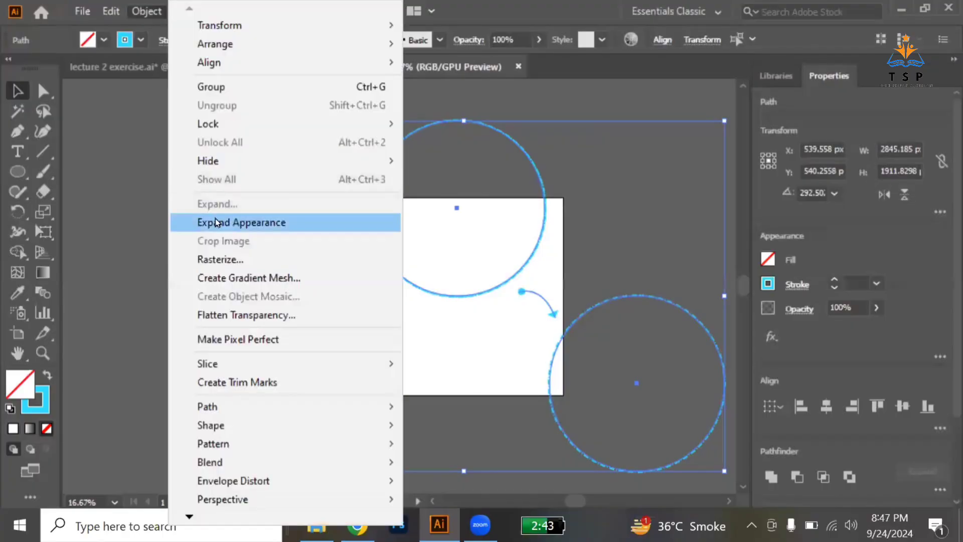
click(298, 221)
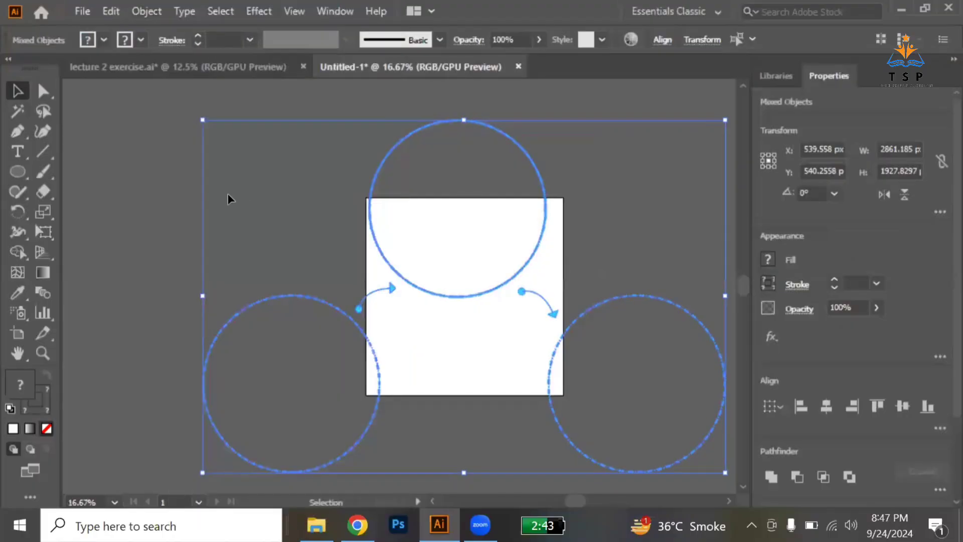
click(143, 13)
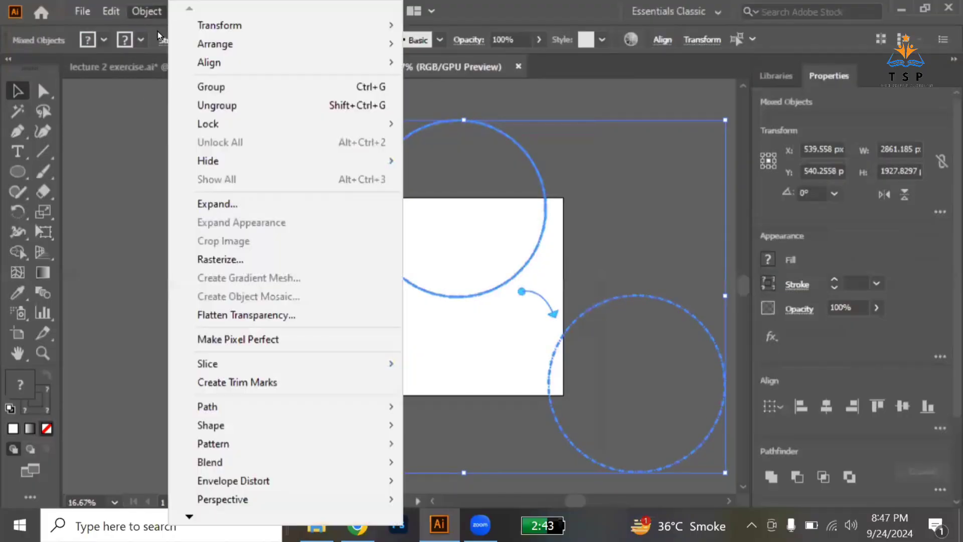
click(251, 210)
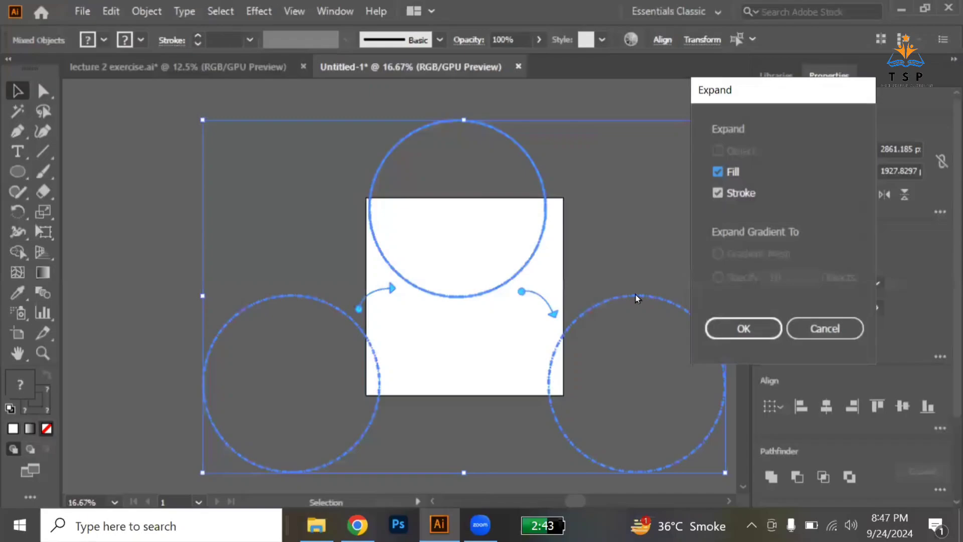
click(719, 329)
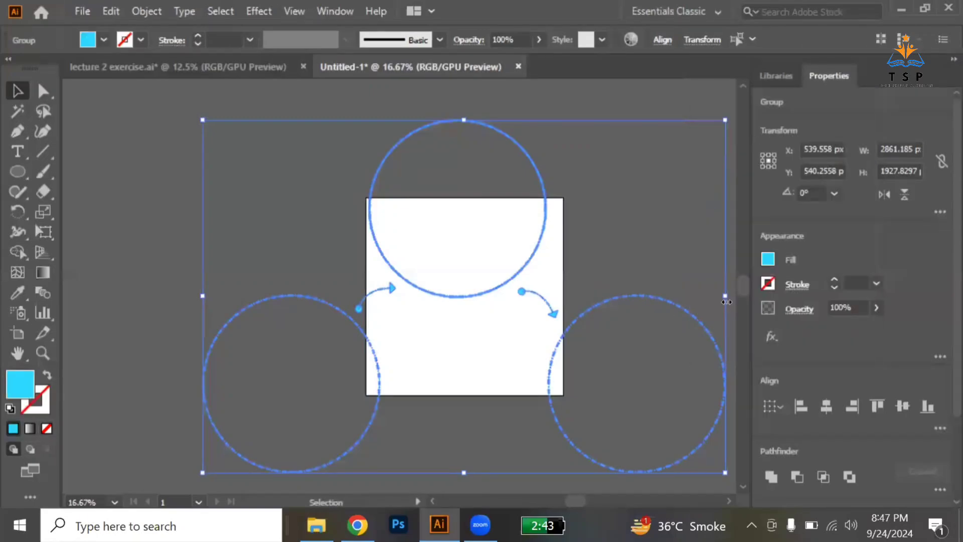
- Scale the expanded artwork proportionally to about 526 x 355 px in the artboard's upper-left area, around X 344 px, Y 243 px, and deselect it
drag(726, 301, 542, 295)
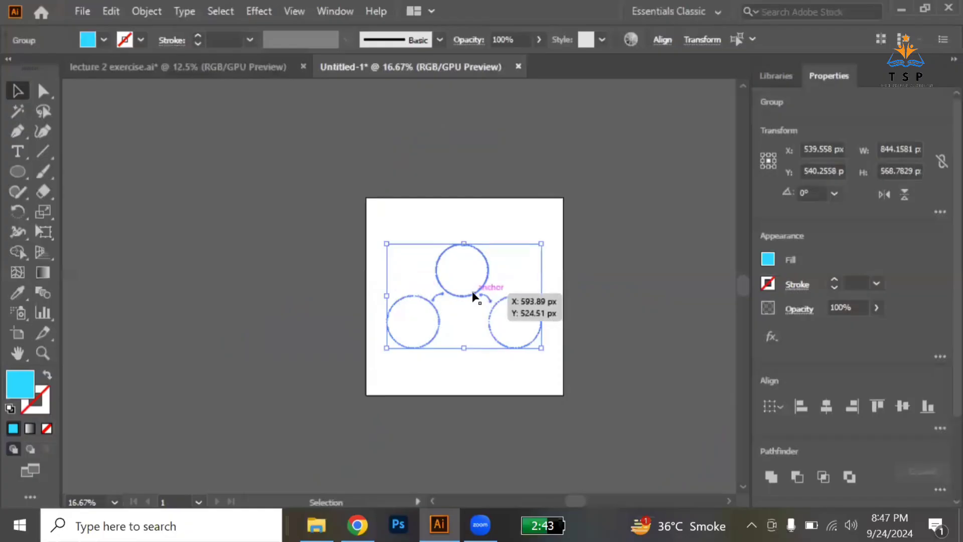
drag(473, 296, 465, 255)
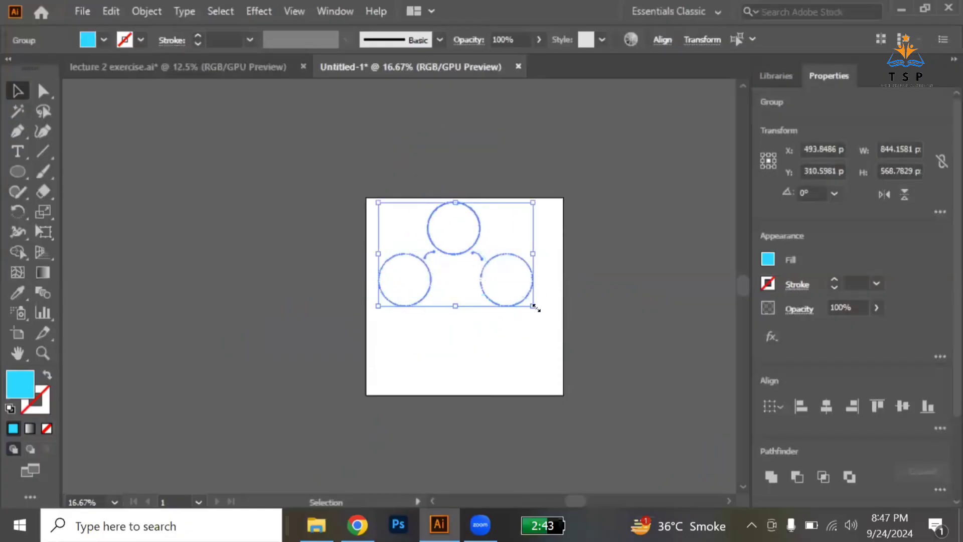
drag(529, 306, 449, 266)
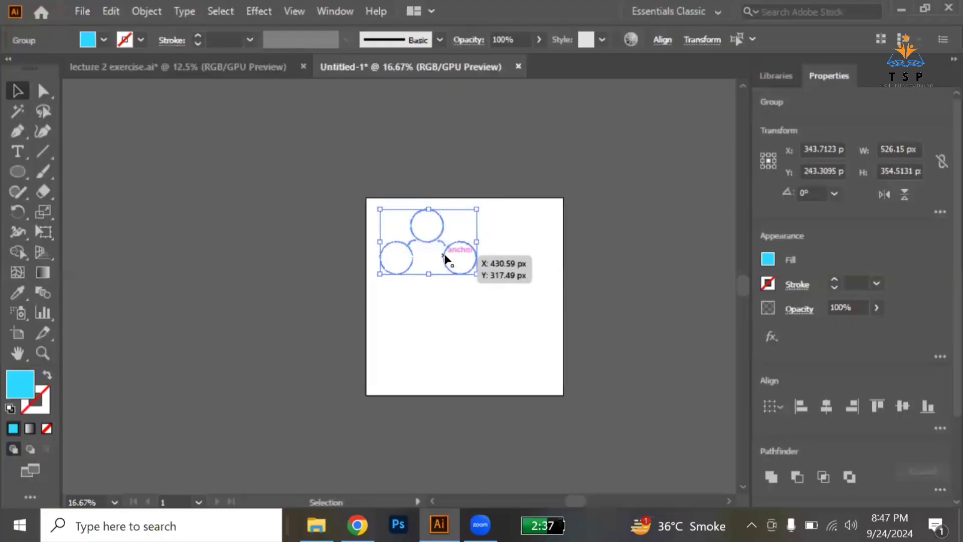
scroll(445, 258, up, 2)
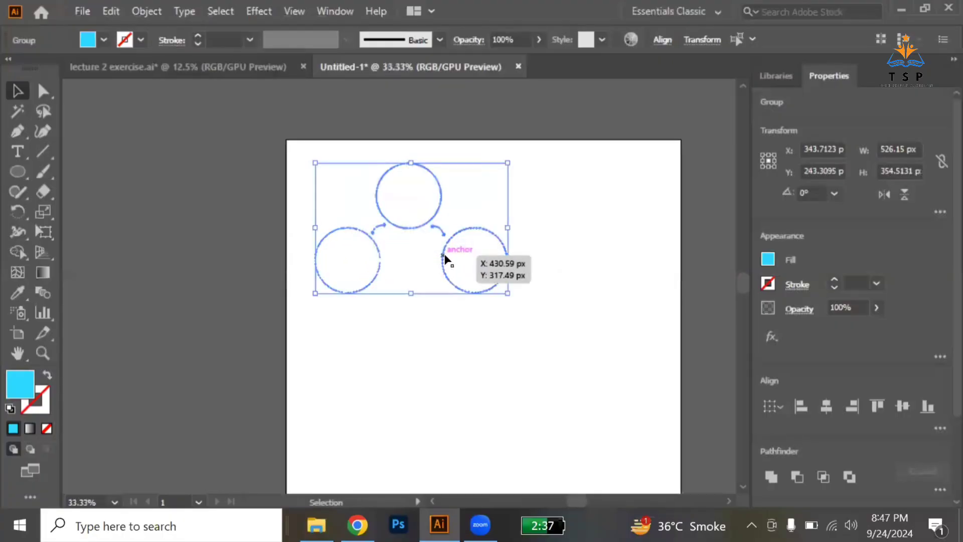
click(421, 263)
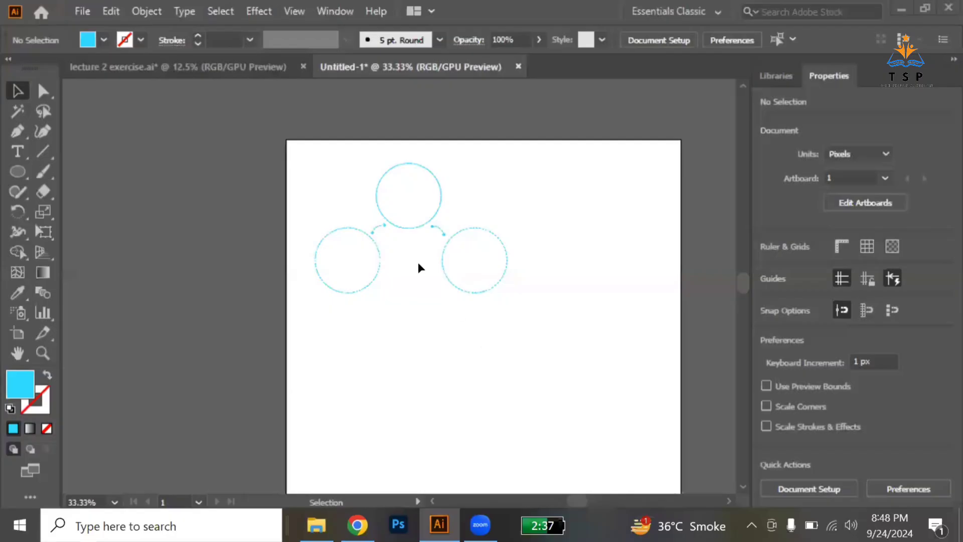
- Add the heading "INFOGRAPHICS" inside the upper circle and center it horizontally at about X 338 px, Y 133 px
scroll(404, 190, up, 5)
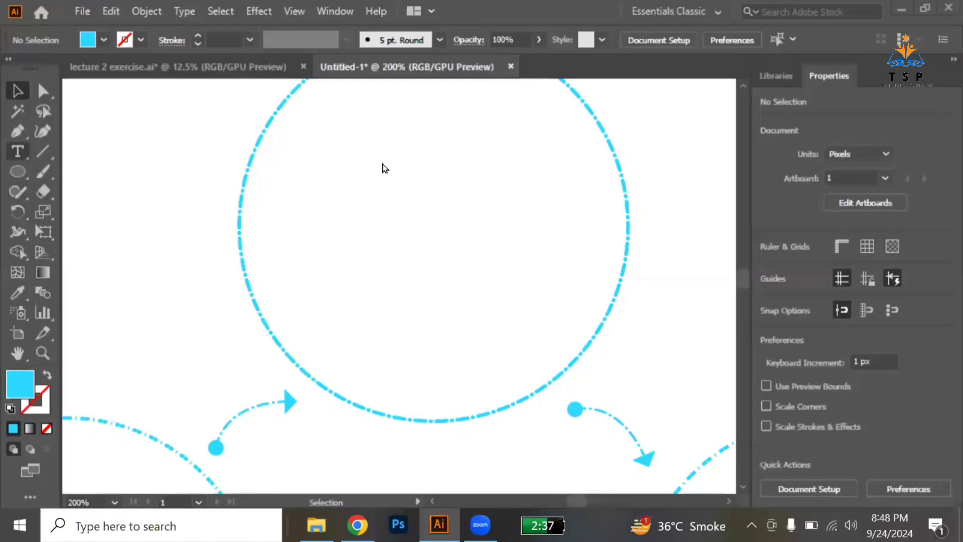
key(t)
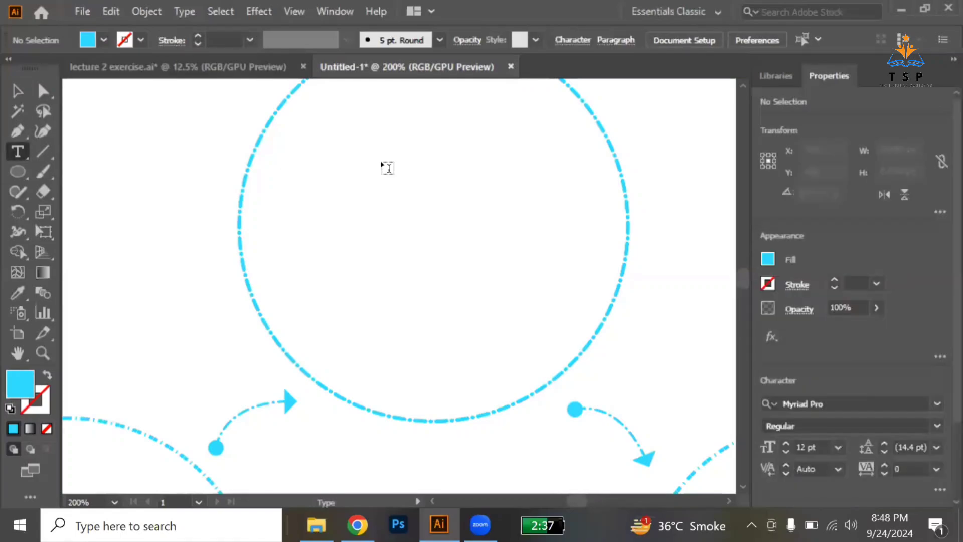
click(382, 161)
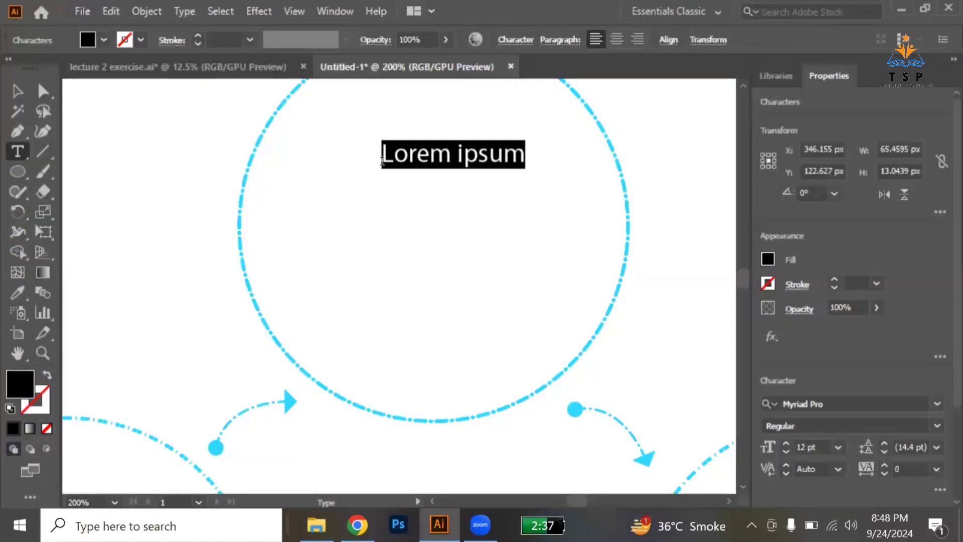
text(I)
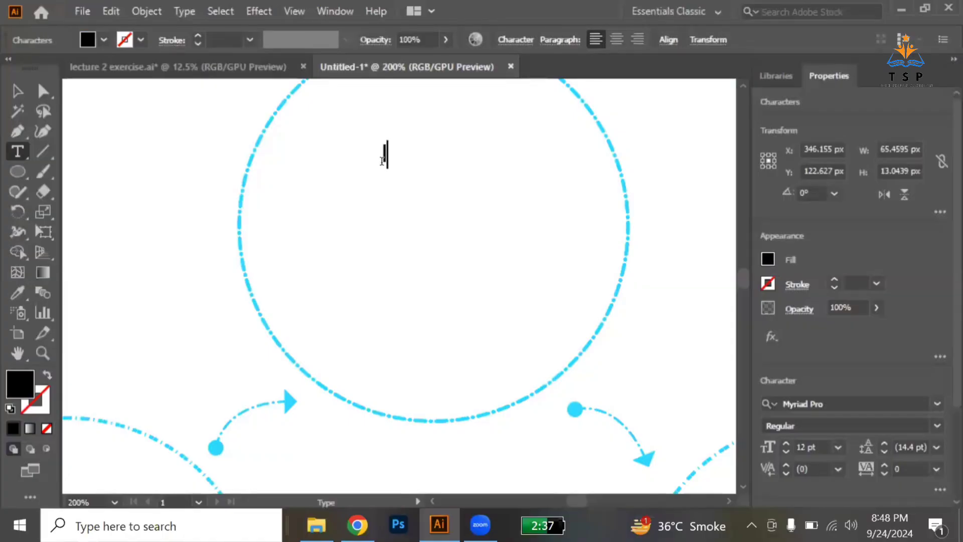
text(NFOGRS)
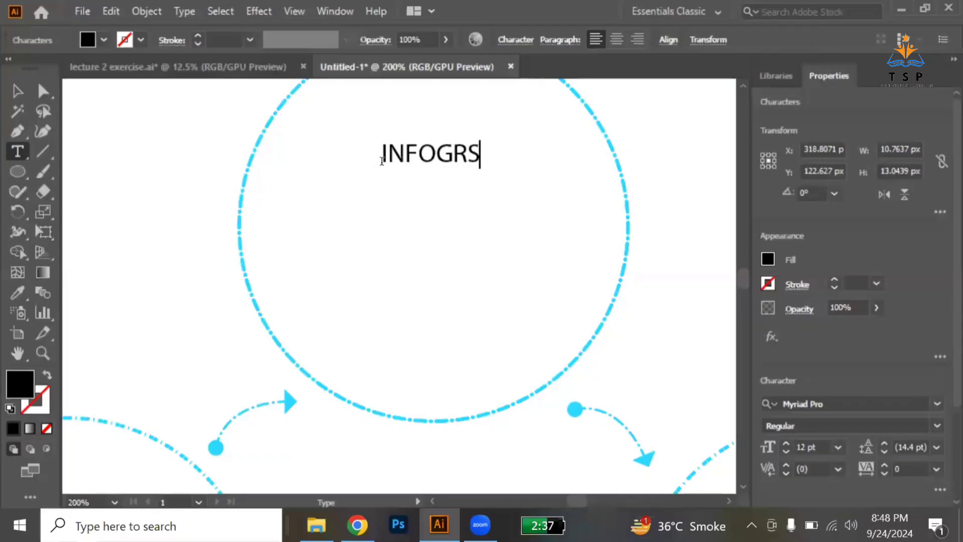
key(BackSpace)
text(APHI)
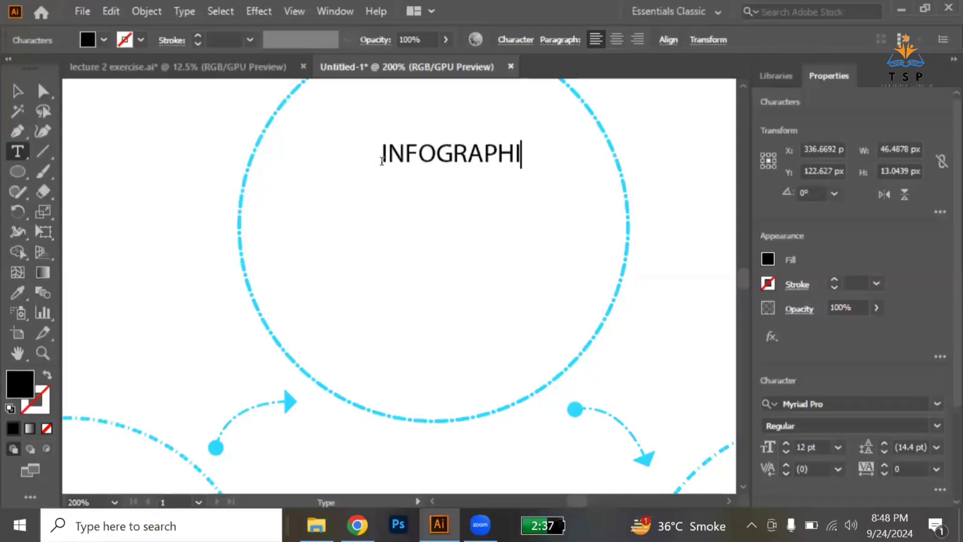
text(CS)
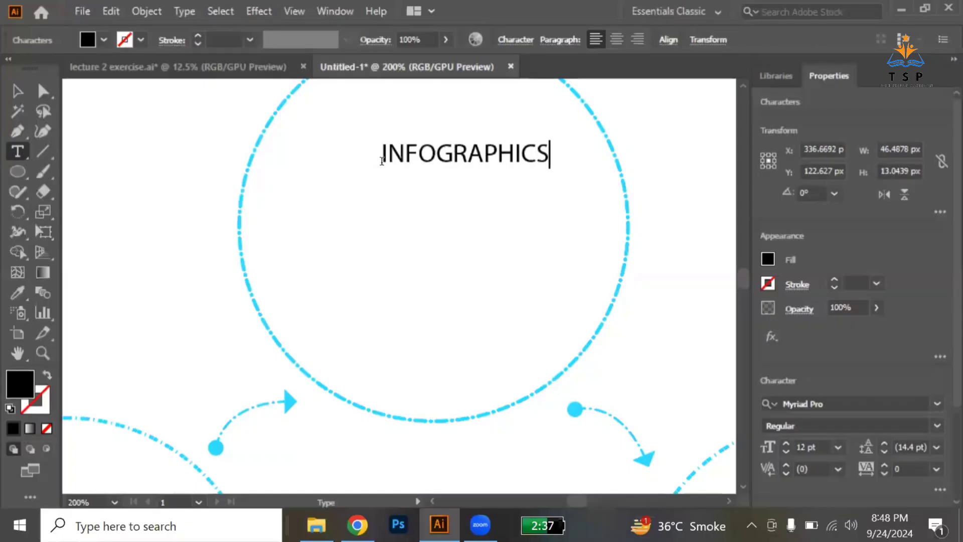
click(17, 91)
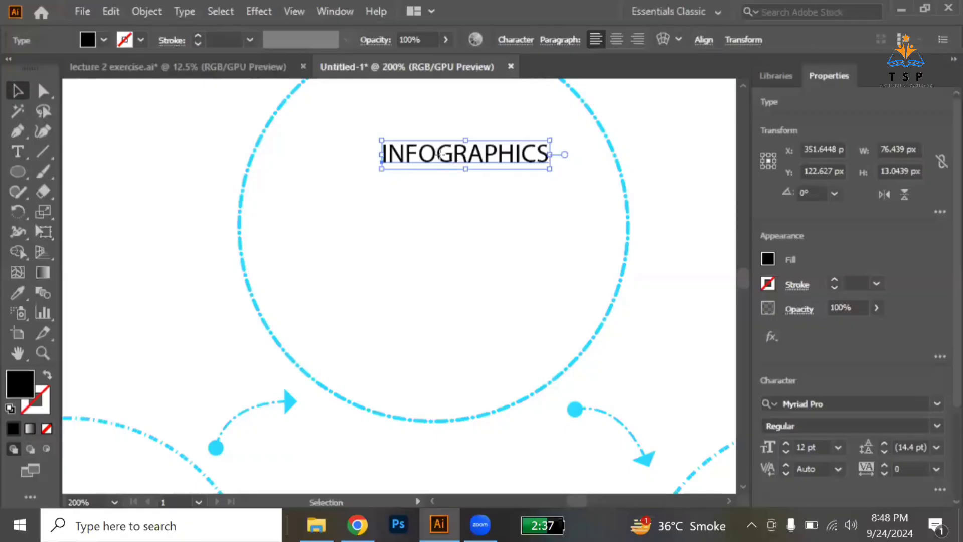
drag(448, 155, 412, 183)
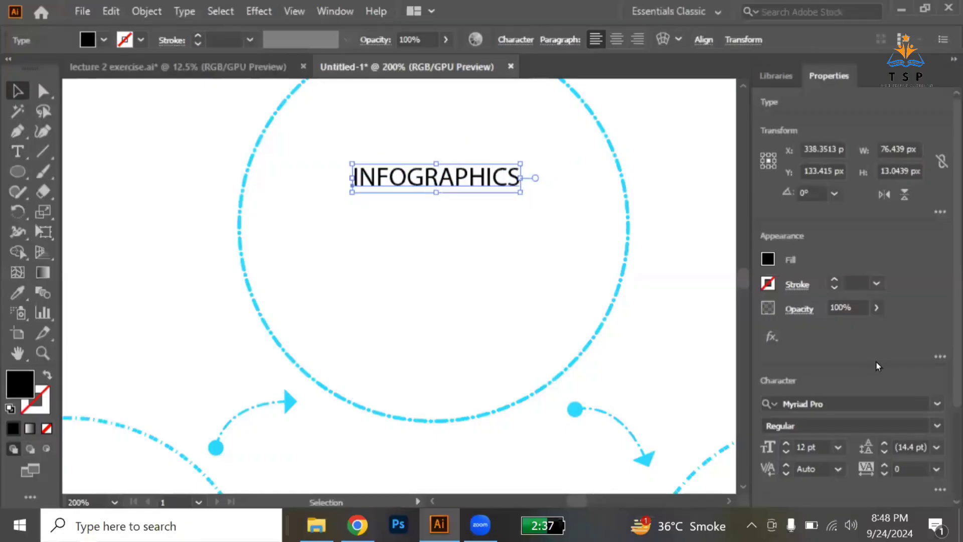
- Set the "INFOGRAPHICS" heading's font to Arial Narrow Bold and deselect it
scroll(881, 366, down, 3)
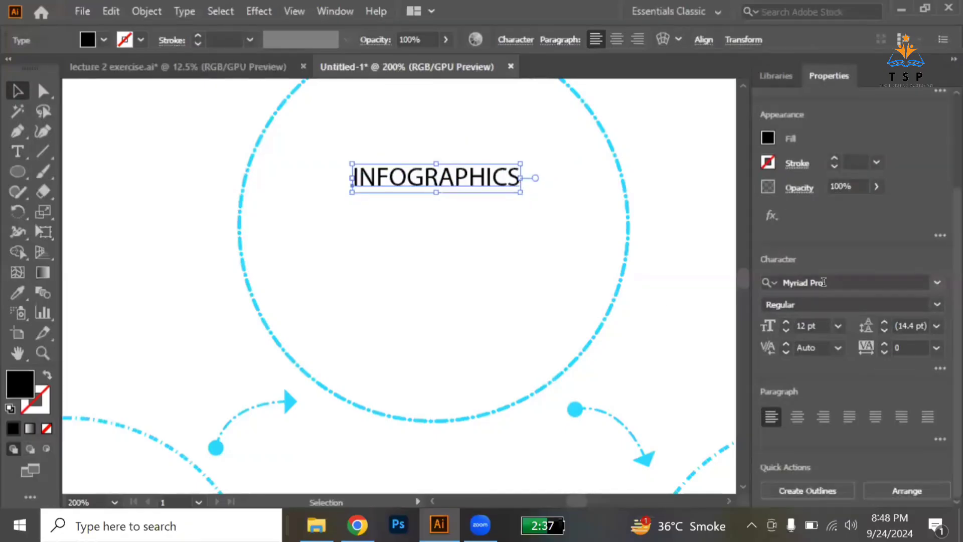
click(824, 282)
text(ARIL)
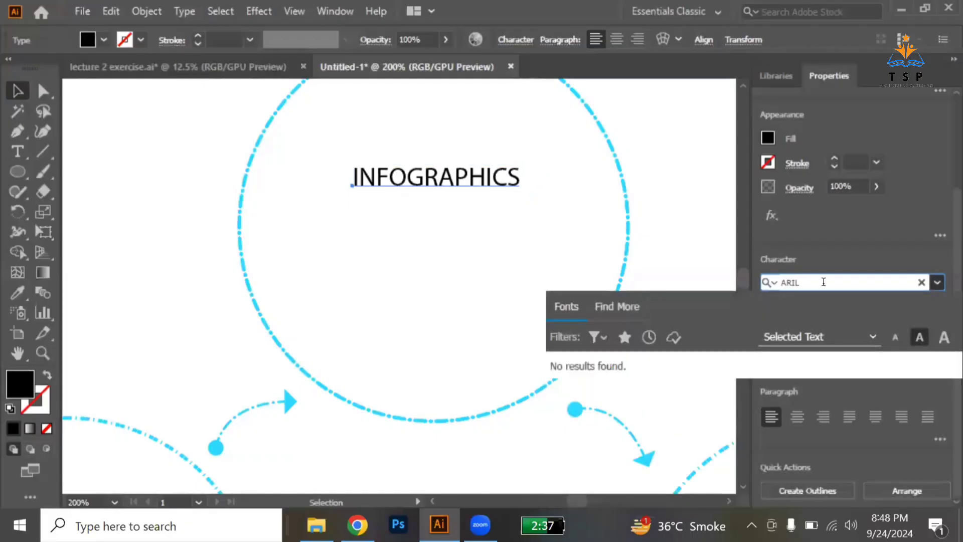
key(BackSpace)
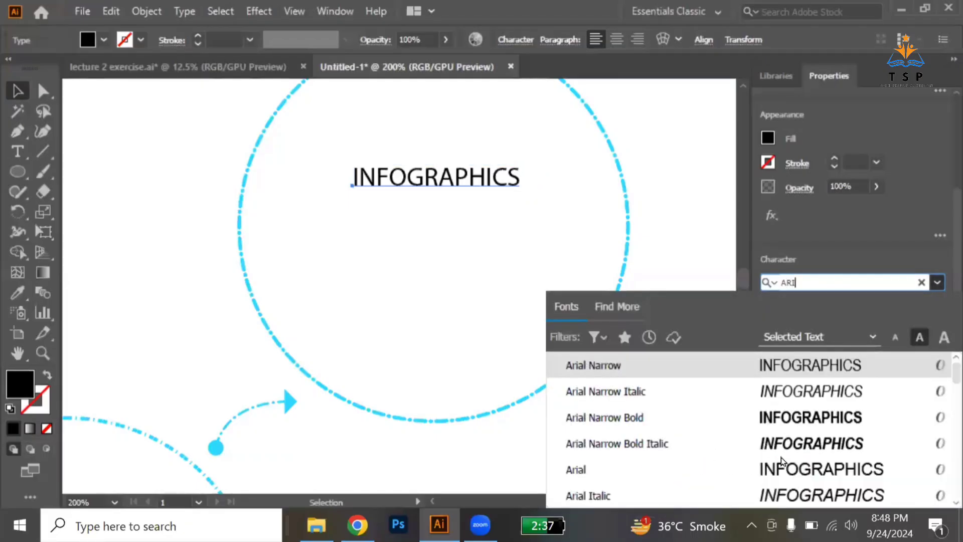
click(789, 416)
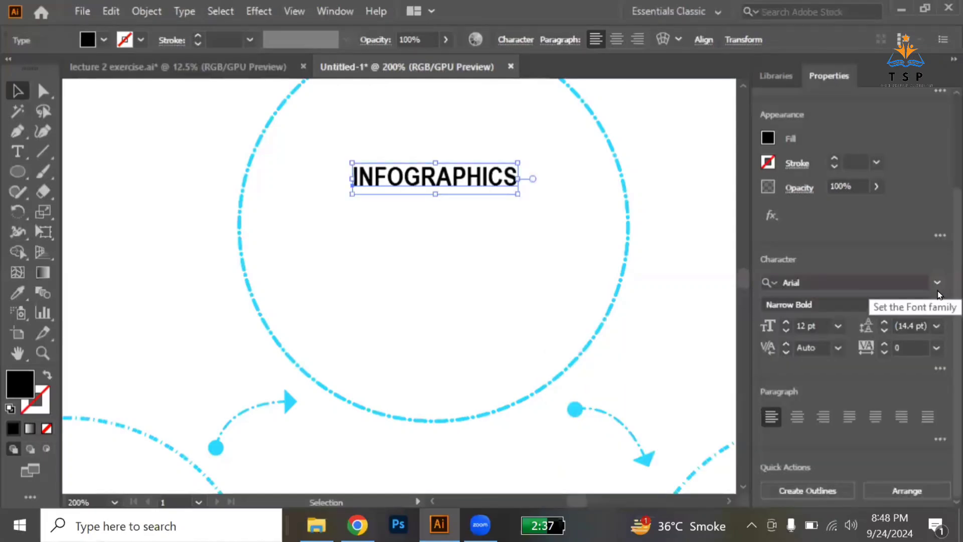
click(371, 226)
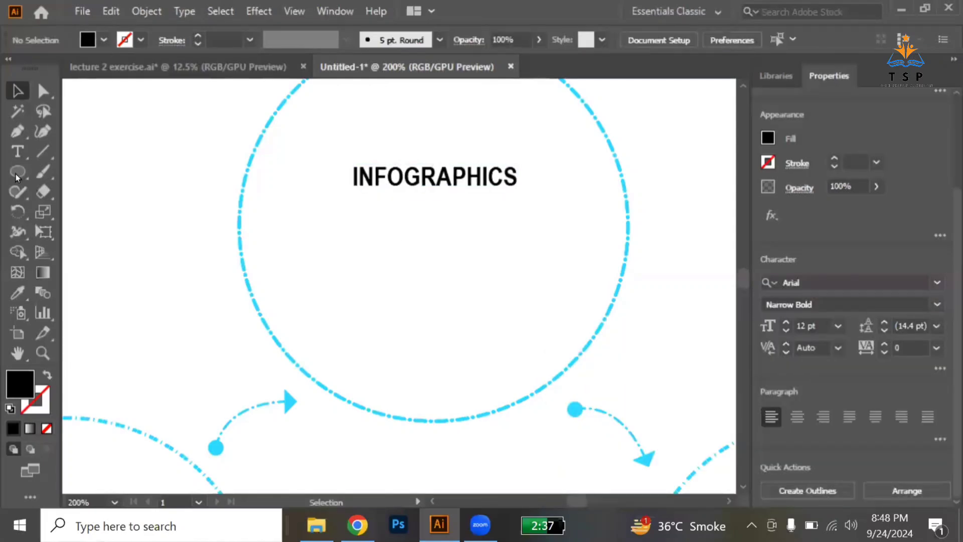
- Create a 10 pt placeholder paragraph in a text frame about 158 px wide below the heading in the upper circle
click(16, 150)
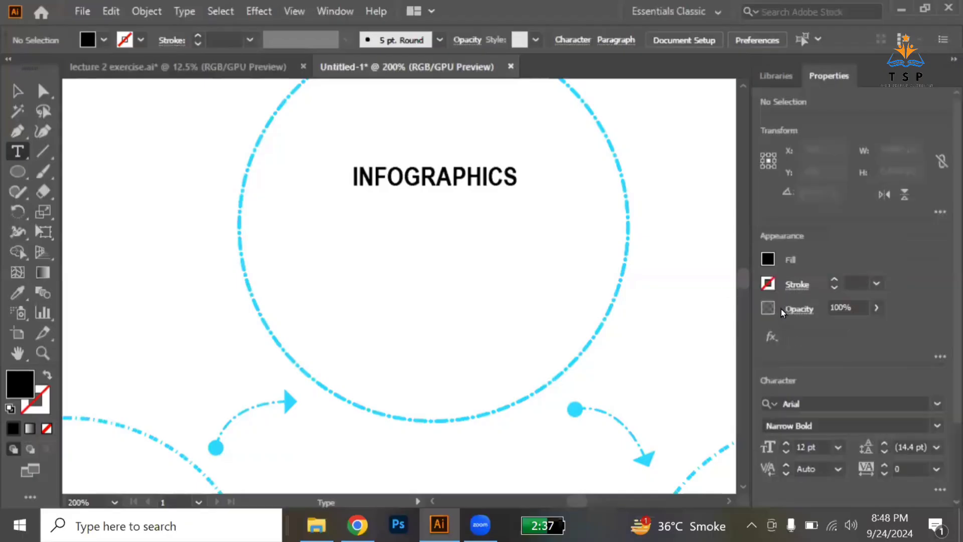
scroll(800, 340, down, 3)
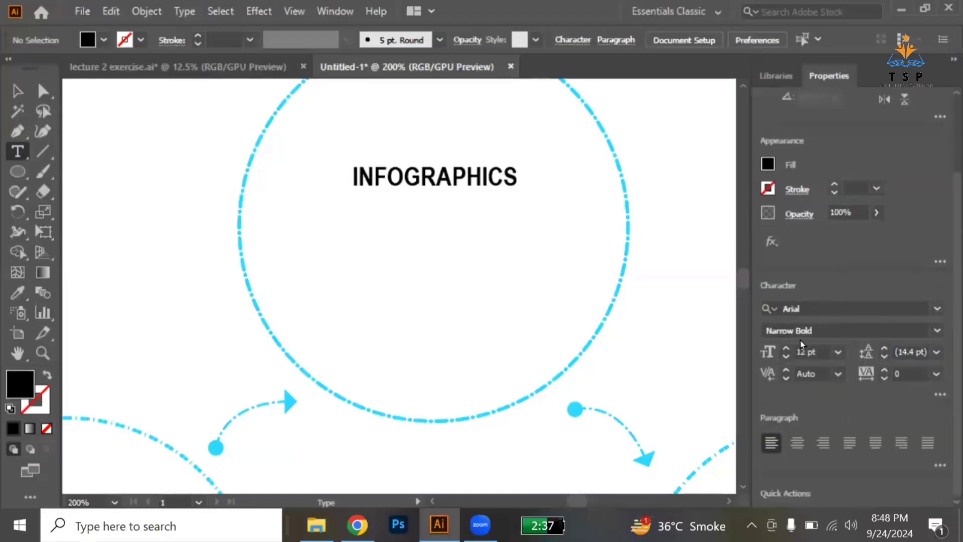
click(786, 357)
click(786, 356)
drag(264, 208, 609, 306)
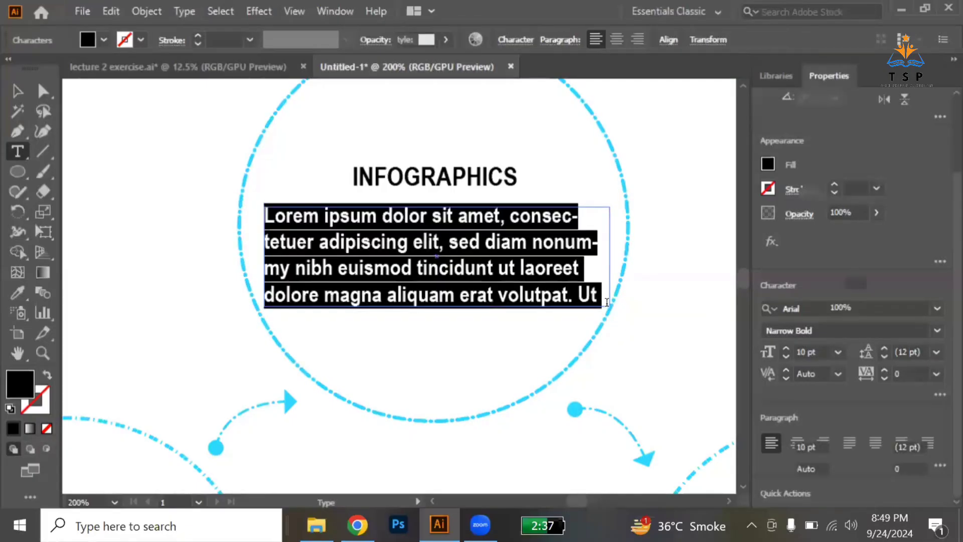
- Reduce the placeholder paragraph's font size to 5 pt
click(787, 357)
click(788, 356)
click(788, 356)
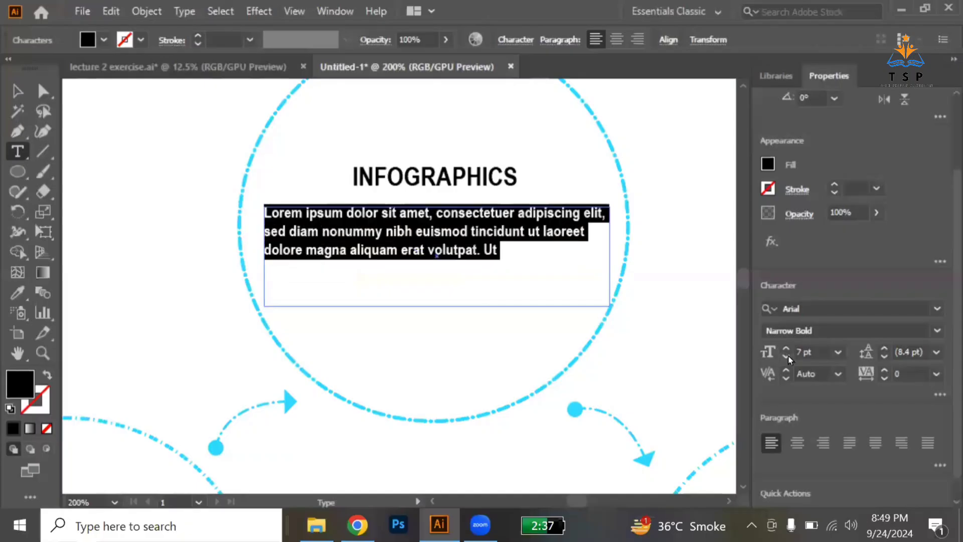
click(788, 356)
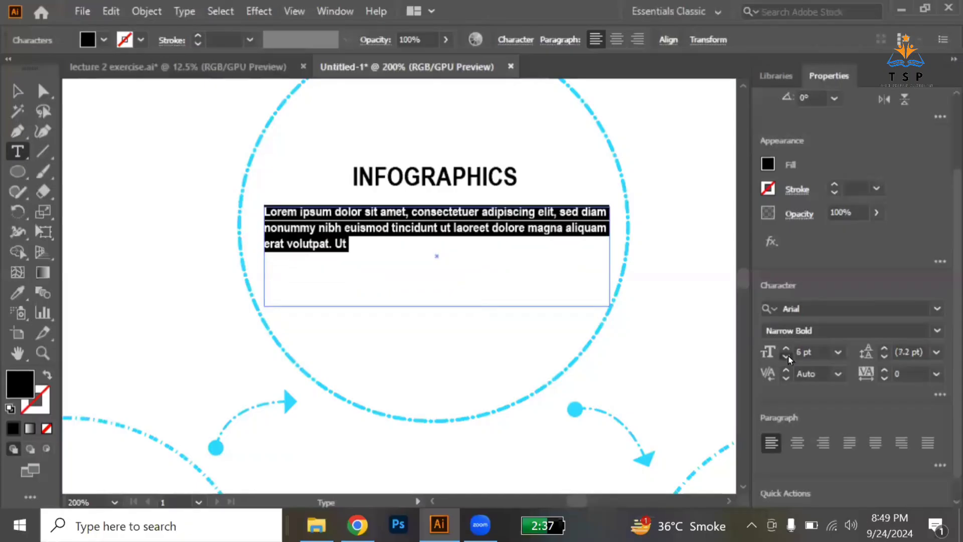
click(787, 356)
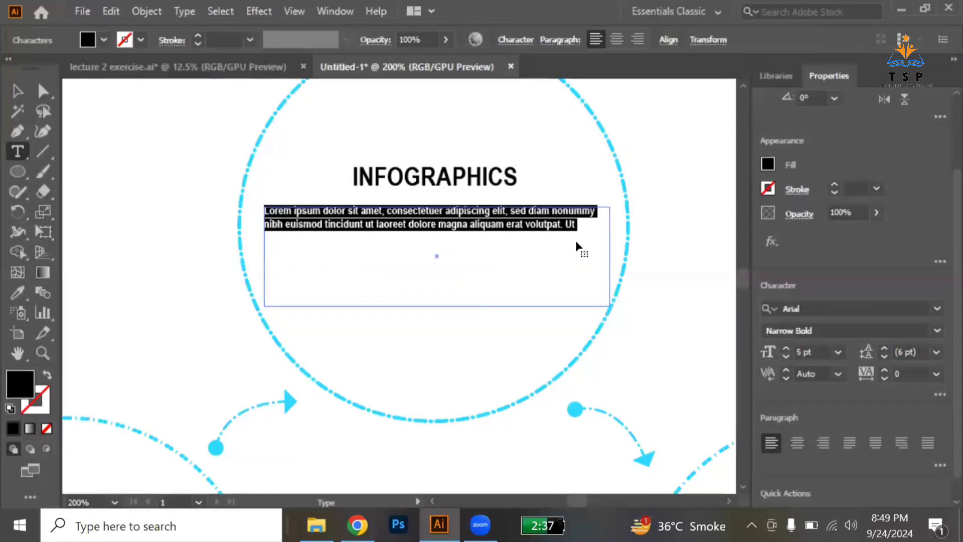
key(Escape)
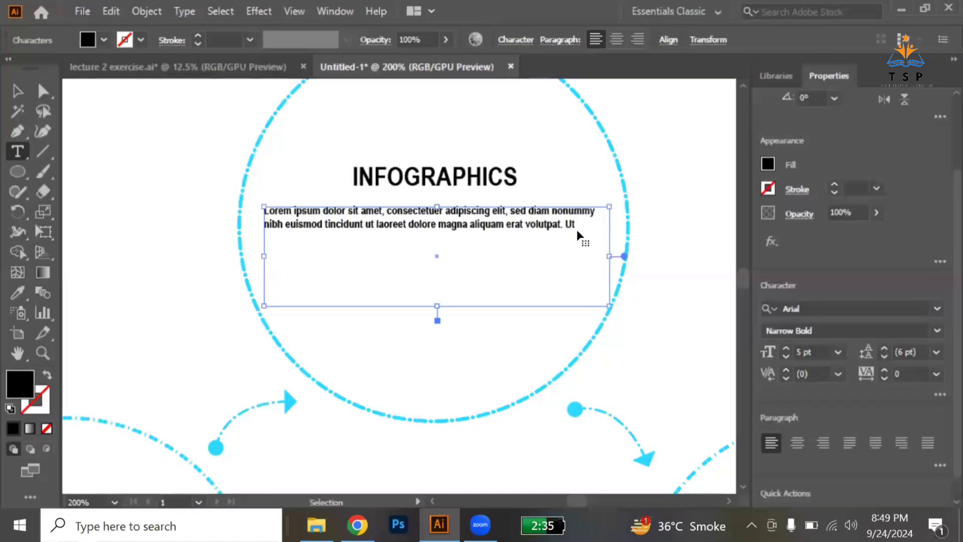
- Paste a second copy of the Lorem ipsum text at the paragraph's end and shorten the text frame to fit the four lines
click(579, 234)
key(ctrl+v)
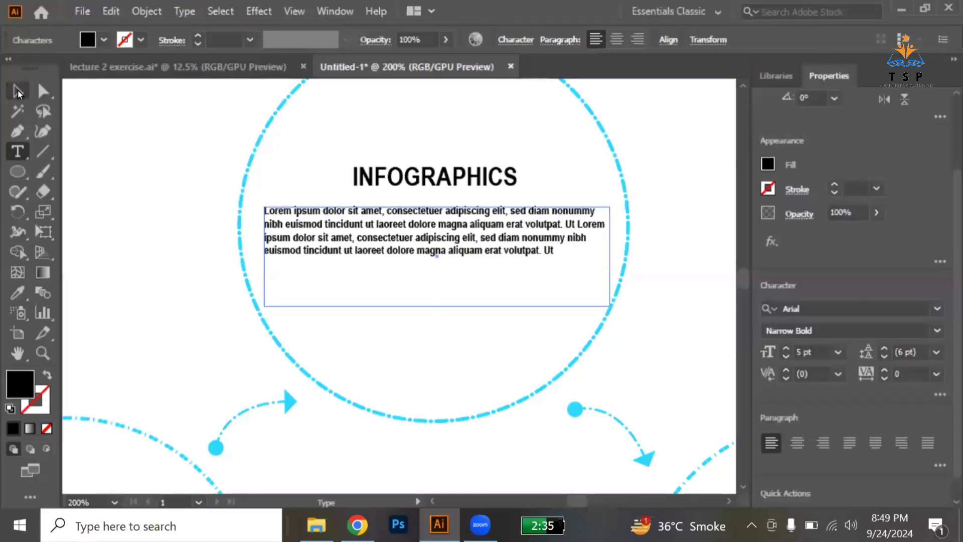
click(18, 91)
drag(438, 305, 438, 270)
click(436, 293)
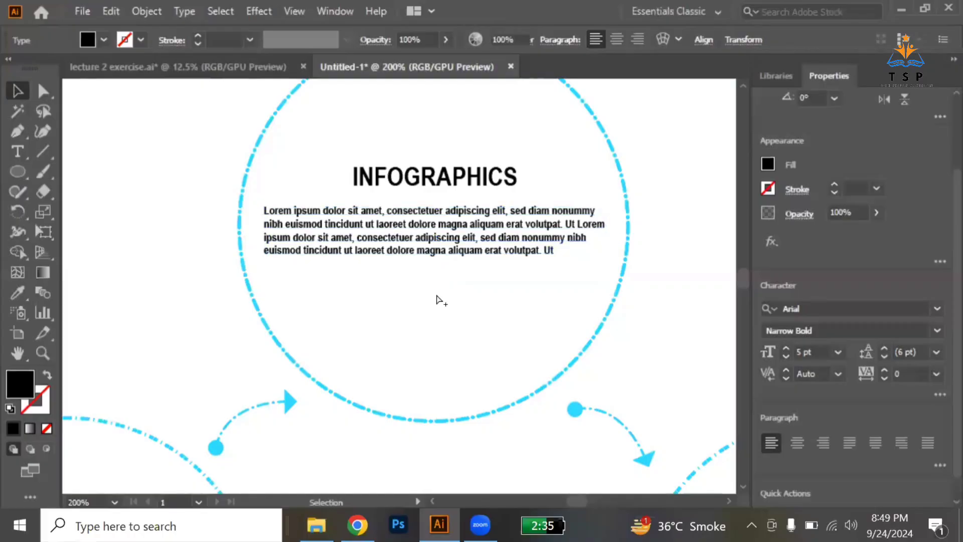
- Duplicate the heading and paragraph together into the lower-left and lower-right circles
scroll(435, 294, down, 3)
scroll(436, 299, down, 2)
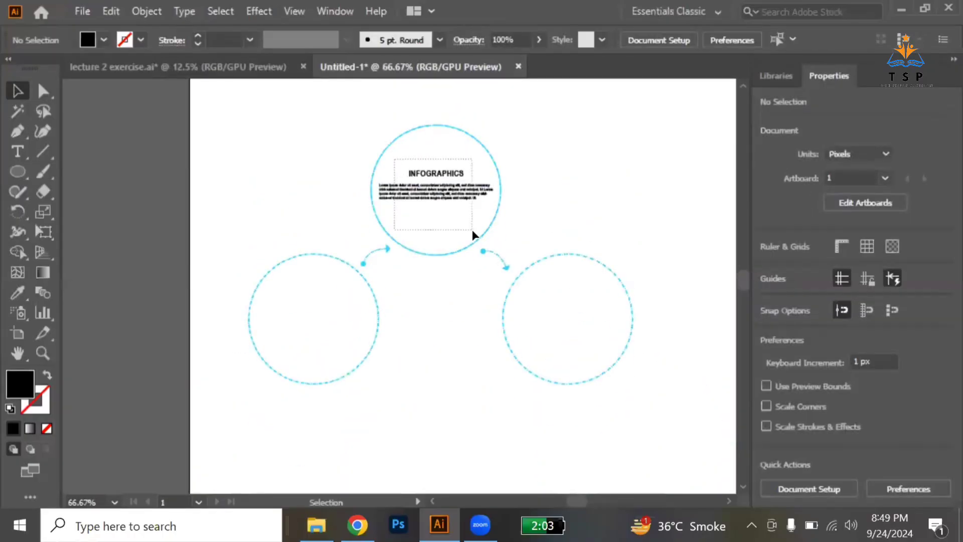
click(454, 198)
drag(429, 206, 569, 308)
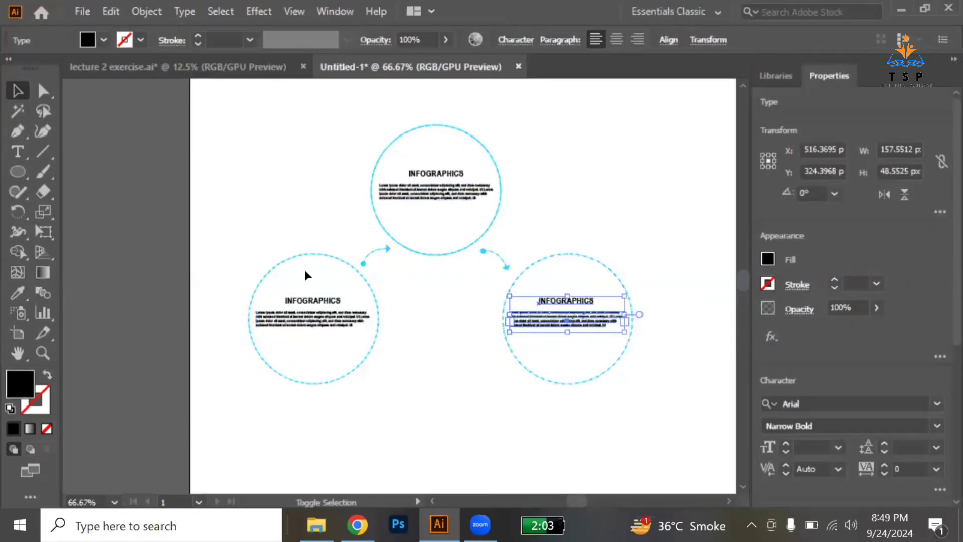
- Recolour the headings and paragraphs in all three circles to a medium grey fill
drag(306, 270, 338, 332)
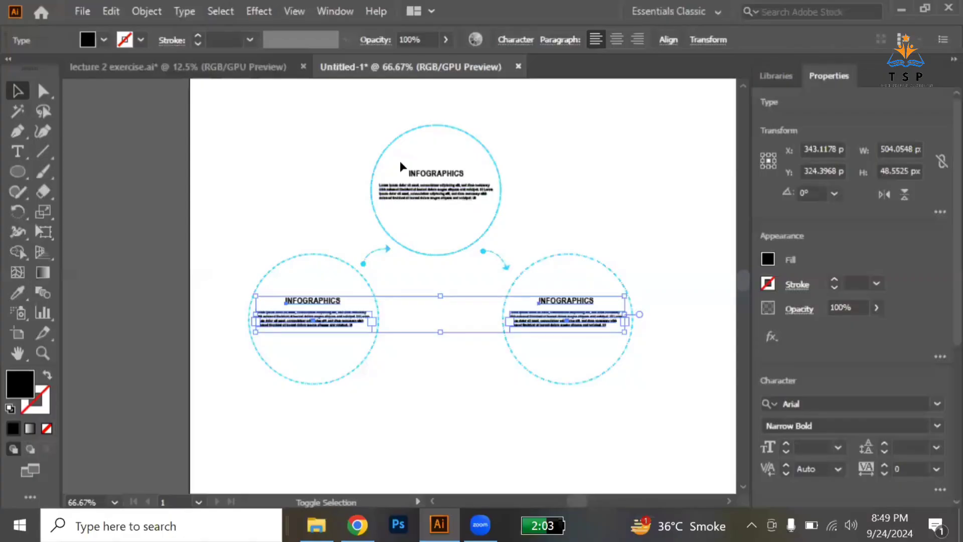
drag(440, 207, 440, 208)
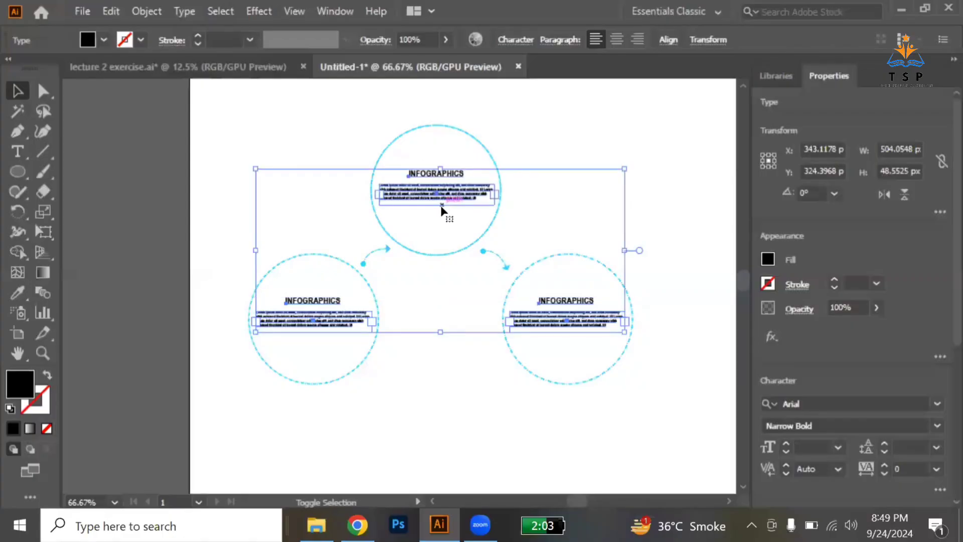
double_click(17, 385)
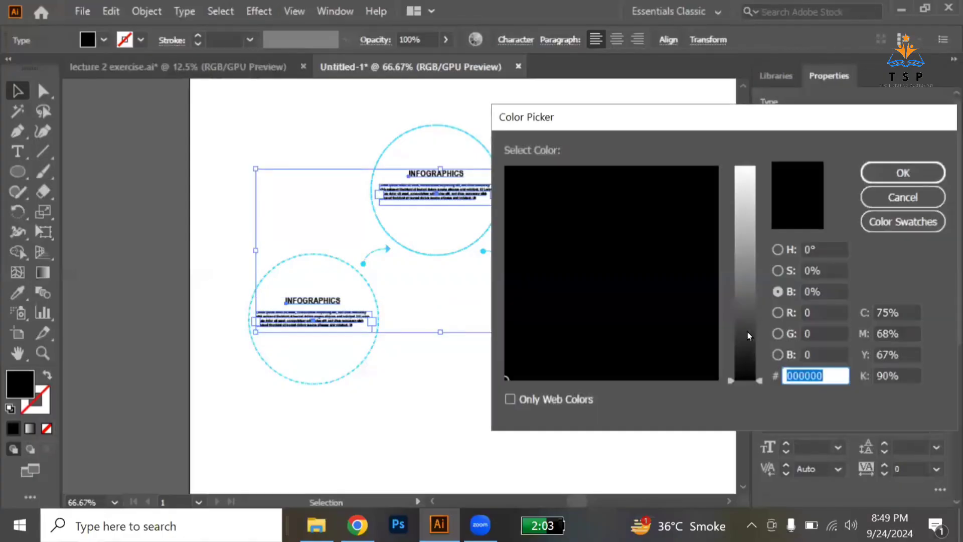
drag(747, 334, 745, 284)
key(Return)
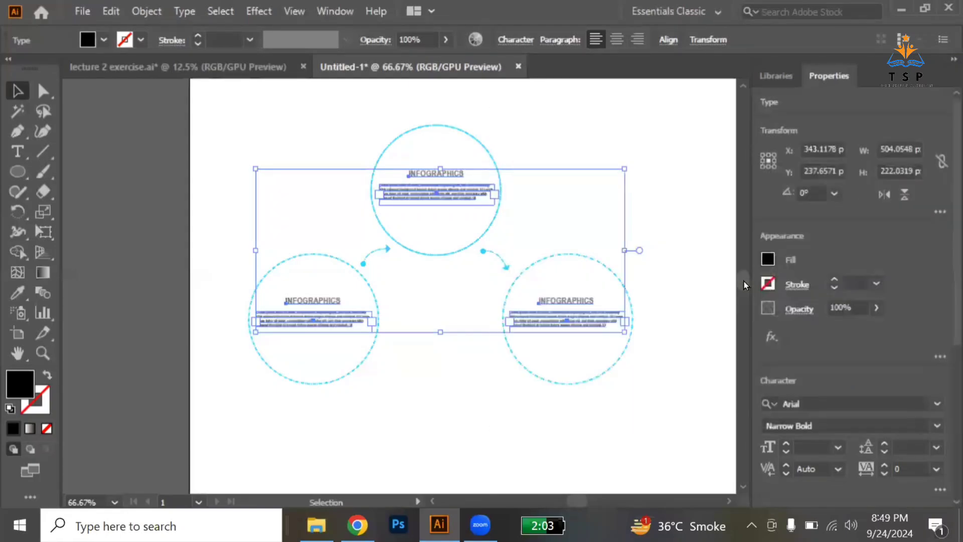
click(430, 307)
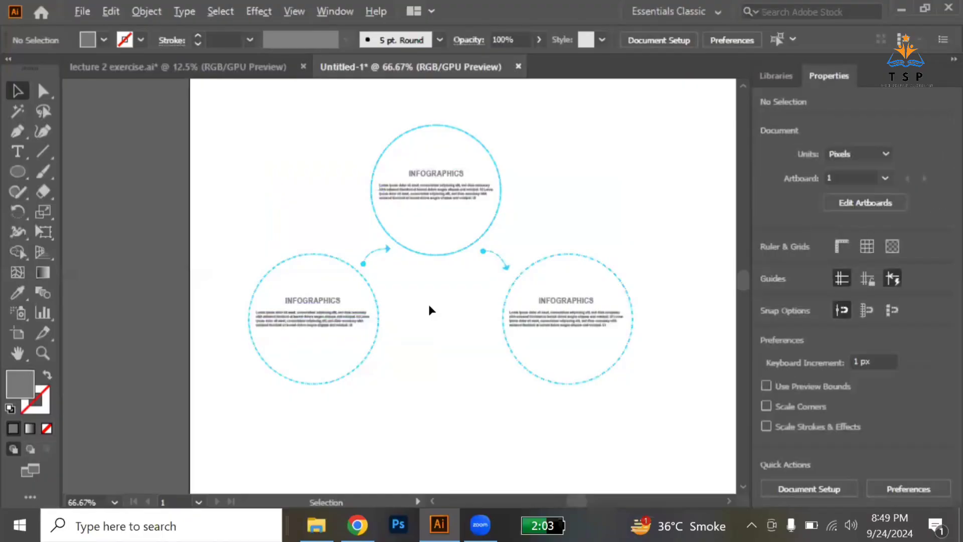
- Duplicate the INFOGRAPHICS heading below the three circles and enlarge the copy to about 144 px wide
scroll(429, 307, down, 1)
drag(431, 213, 430, 385)
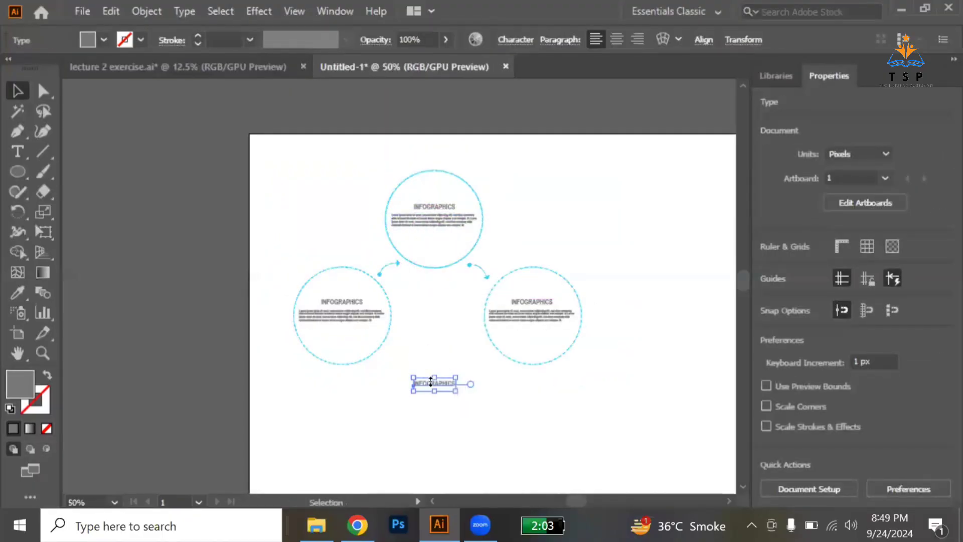
scroll(430, 385, up, 3)
scroll(430, 385, down, 2)
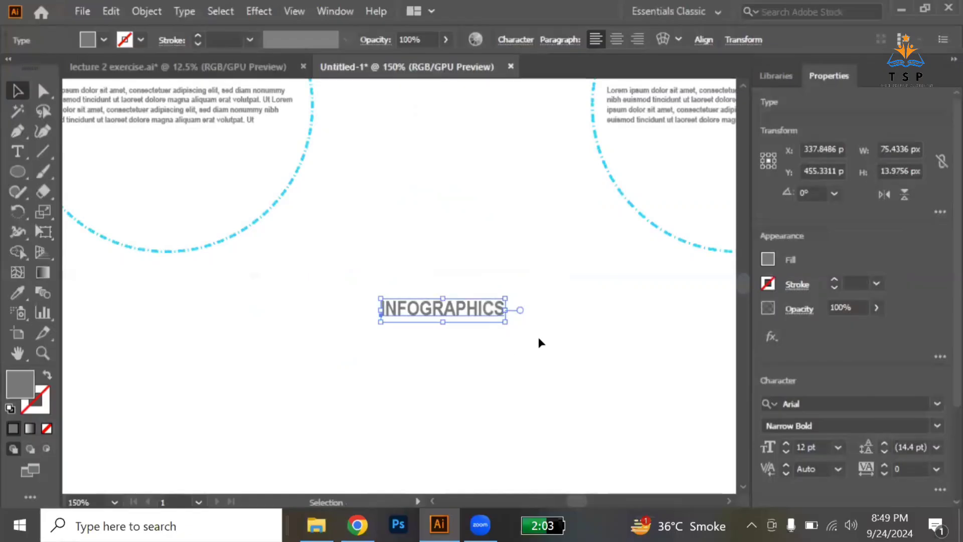
drag(506, 321, 561, 351)
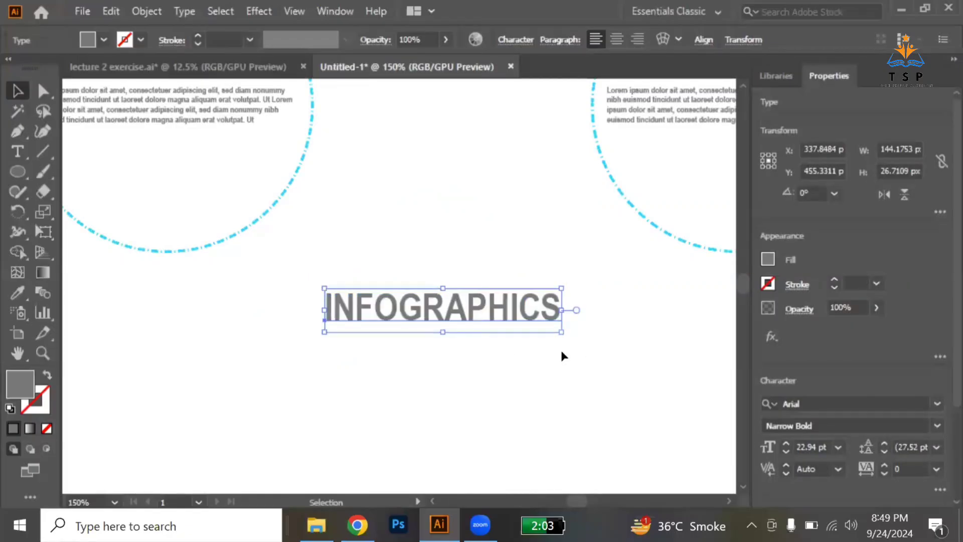
- Colour the enlarged INFOGRAPHICS title cyan by sampling the lower-left dashed circle with the Eyedropper
key(i)
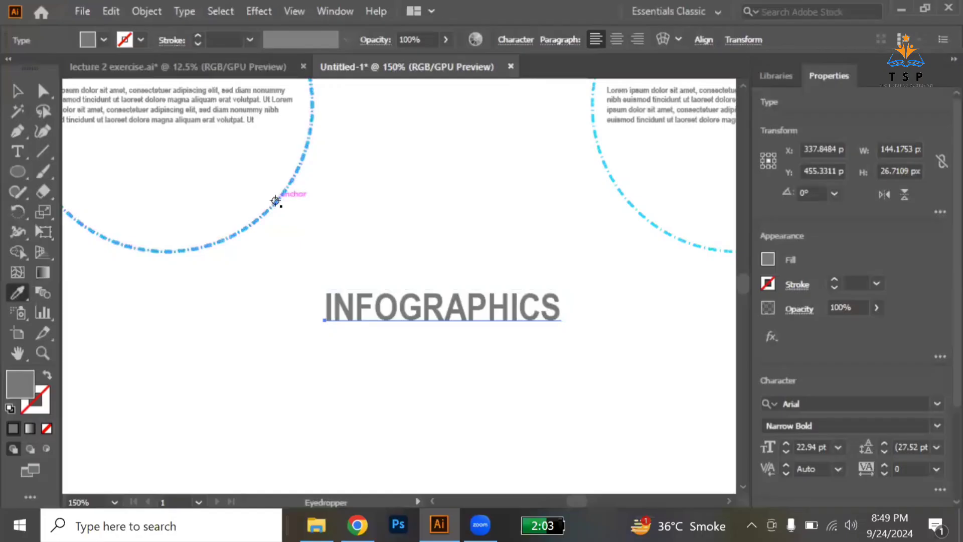
click(275, 202)
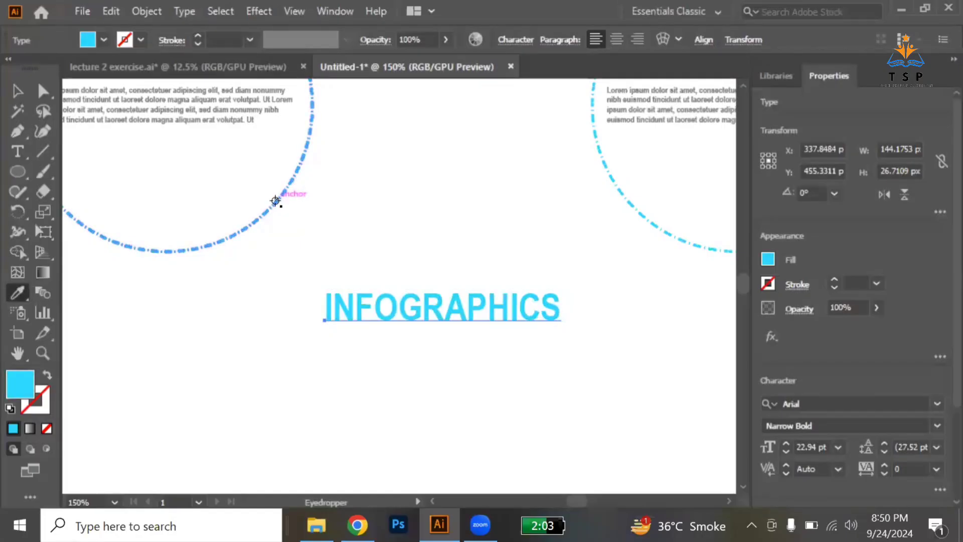
click(19, 91)
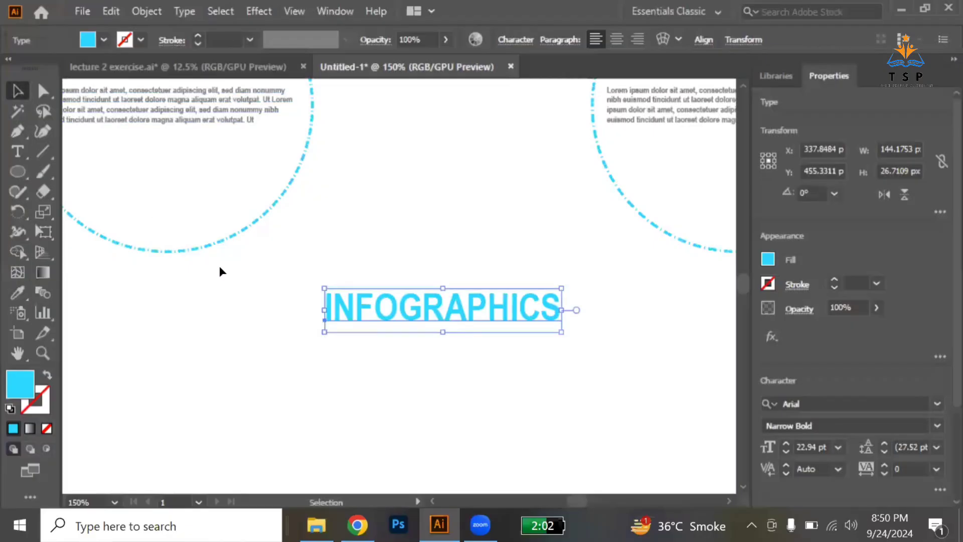
click(391, 266)
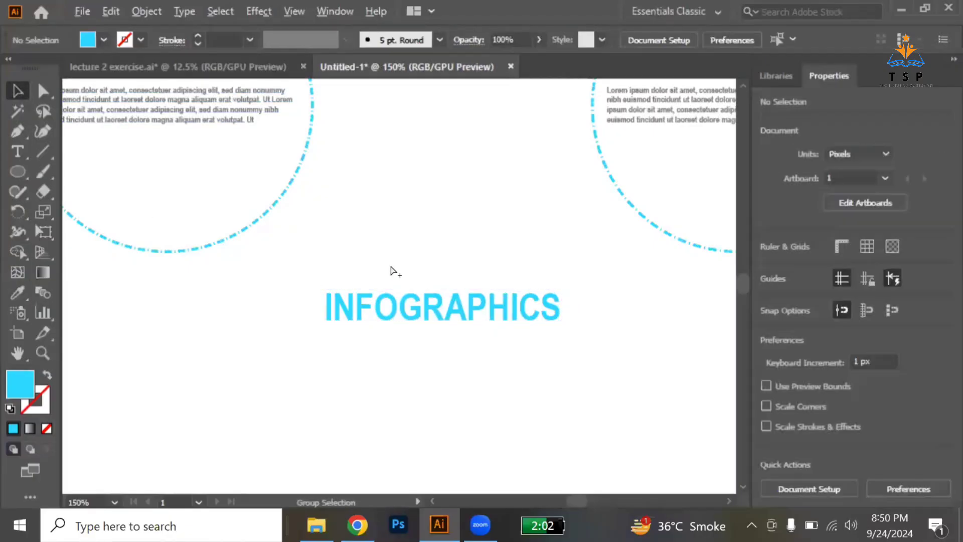
- Duplicate the cyan title onto the artboard's empty right side, level with the original, and change its text to PENTOOL PRACTICE
scroll(390, 263, down, 3)
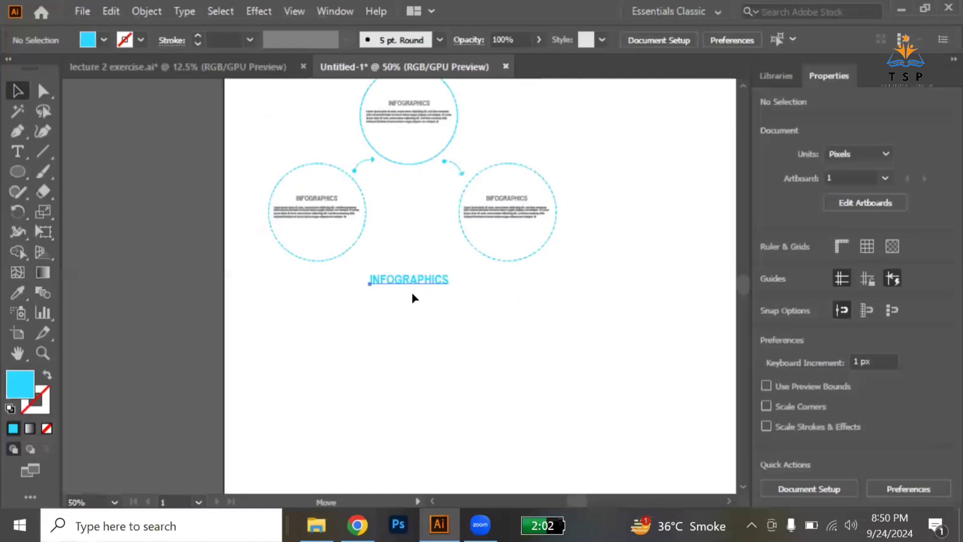
drag(413, 286, 701, 290)
scroll(699, 291, right, 4)
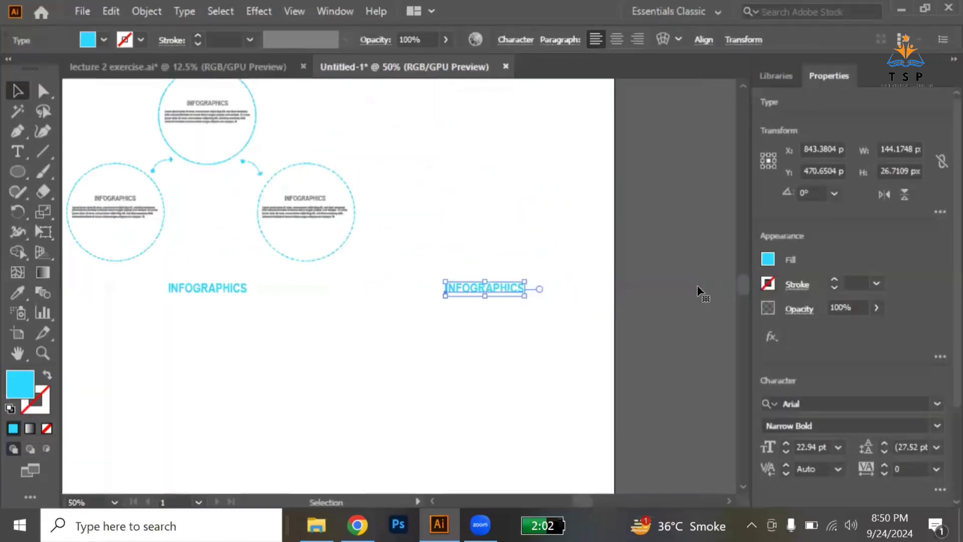
drag(512, 289, 398, 289)
double_click(514, 287)
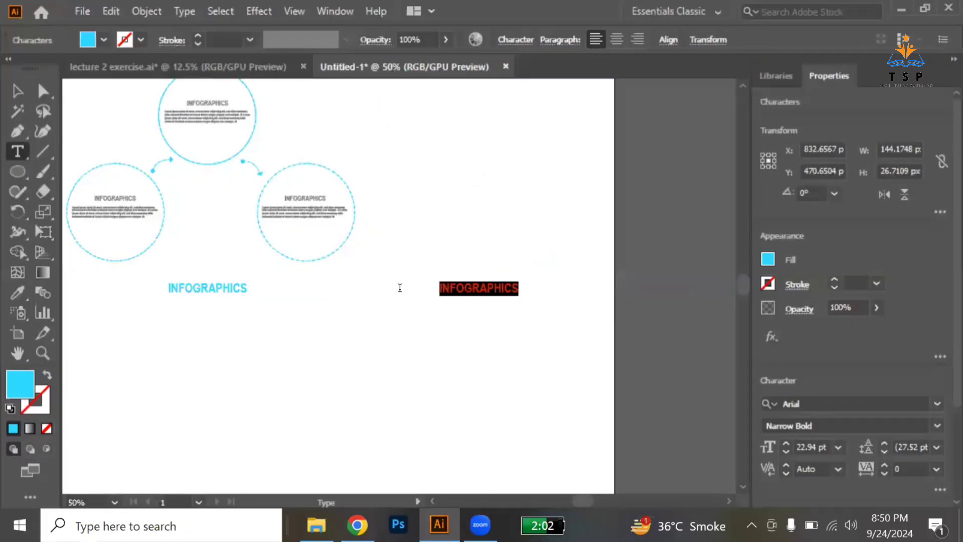
text(PENTOO)
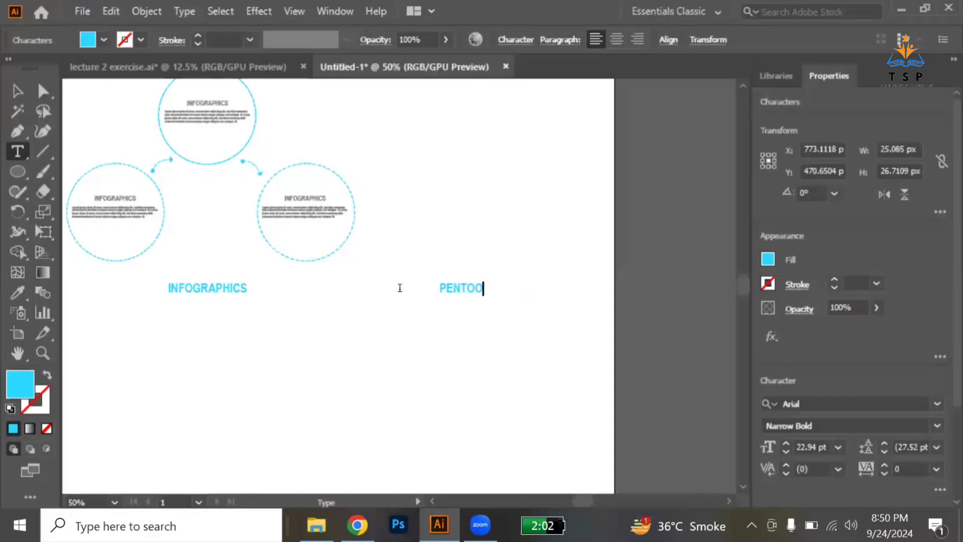
text(L PRACTICE)
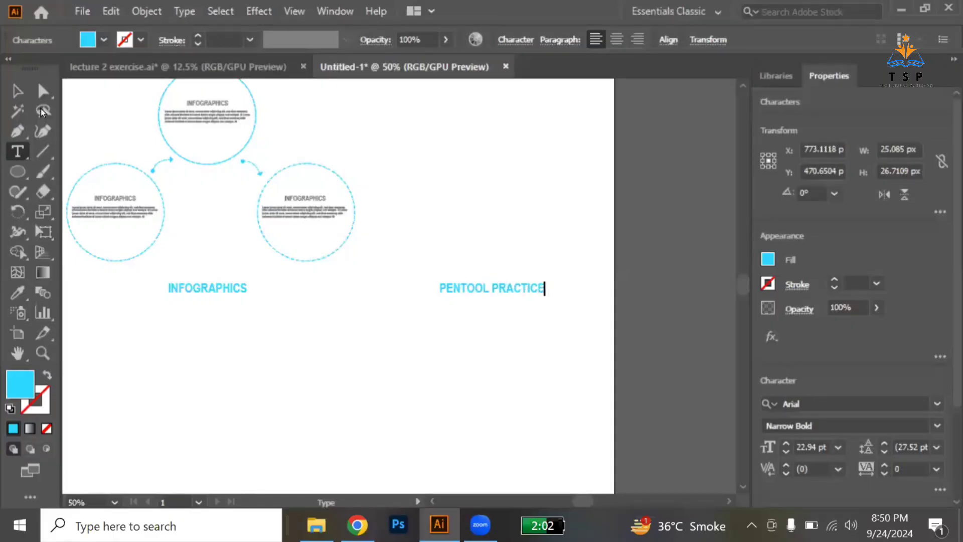
key(Escape)
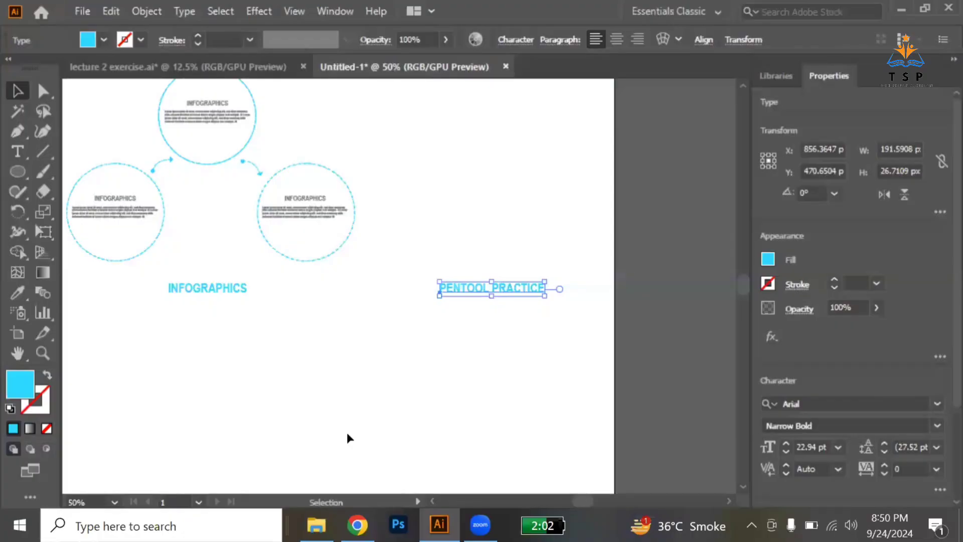
- Switch to File Explorer and find the lecture 2 image in the work folder's Class reference subfolder
key(alt+Tab)
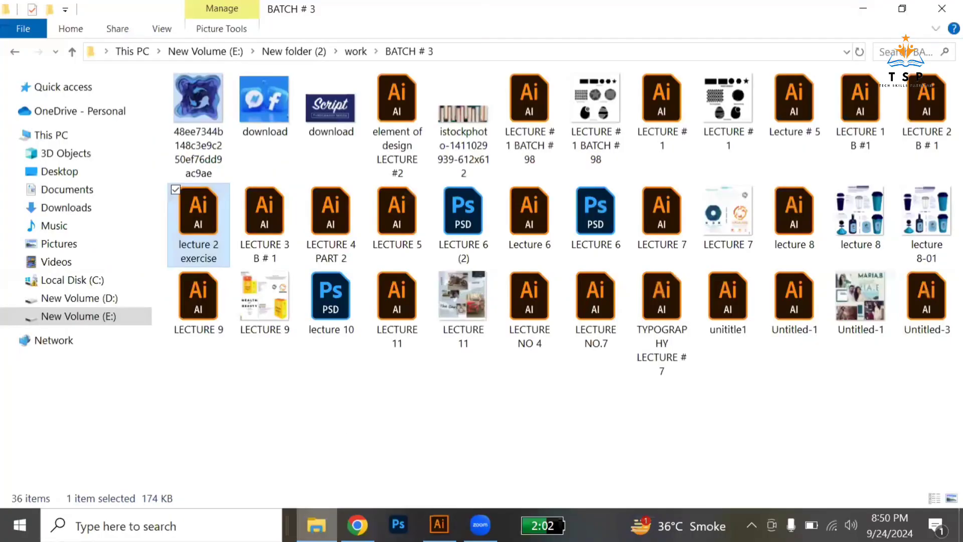
click(15, 52)
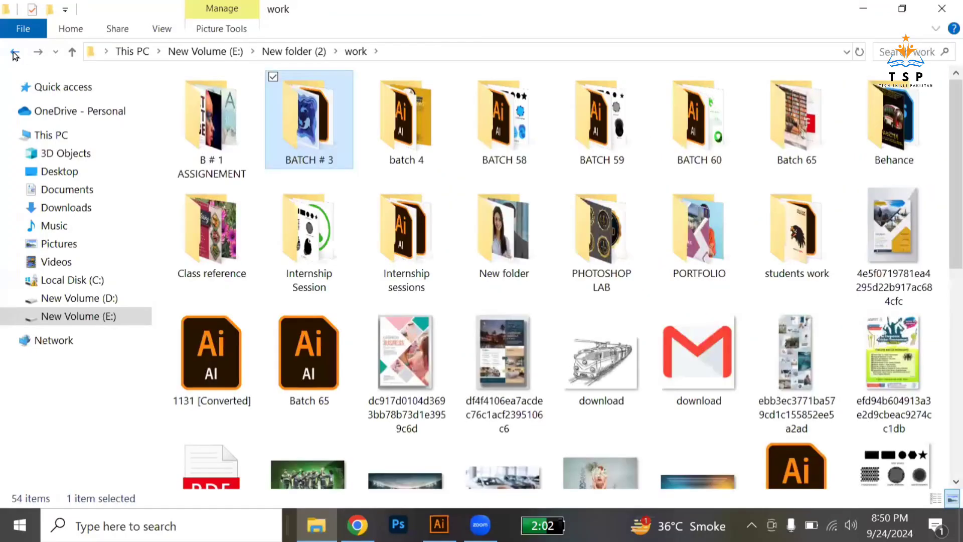
double_click(208, 241)
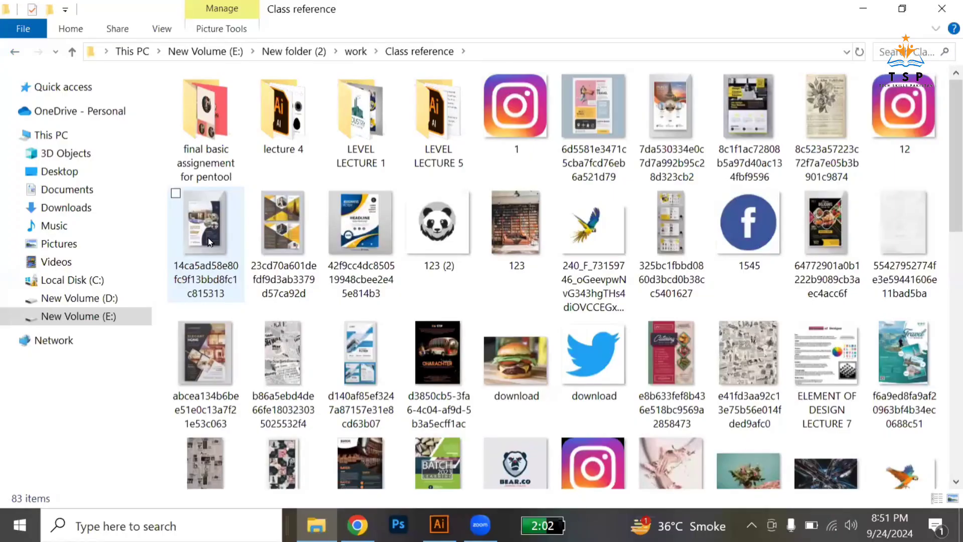
scroll(456, 314, down, 3)
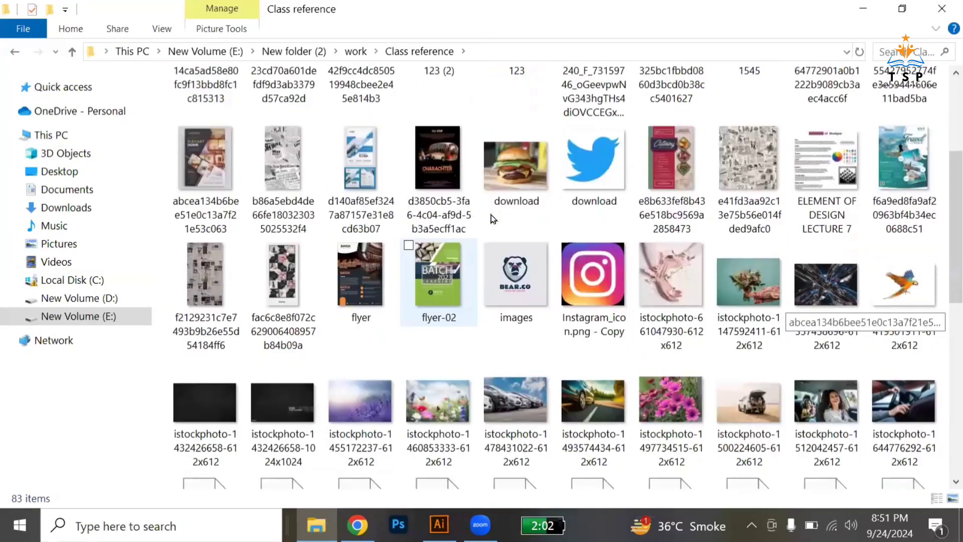
scroll(493, 219, down, 9)
scroll(491, 219, up, 1)
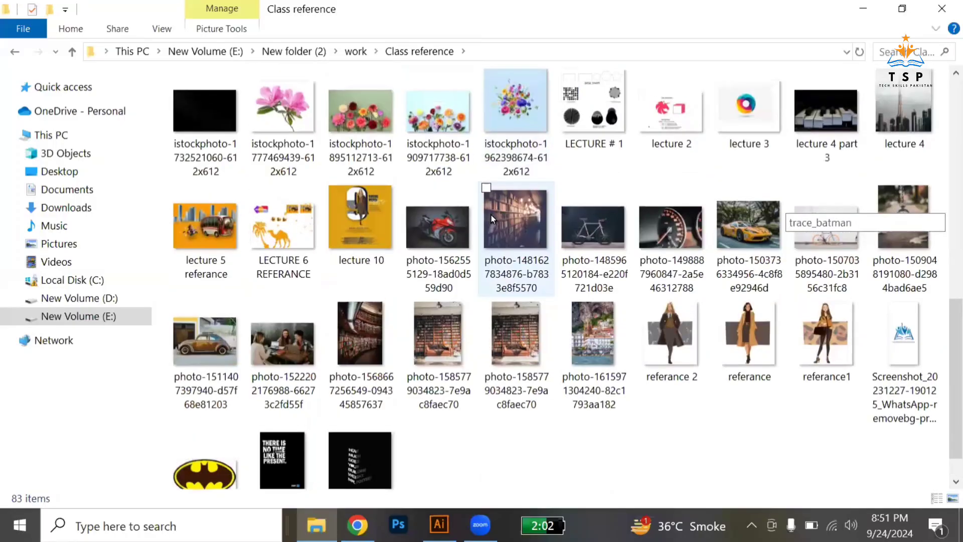
- Place the lecture 2 image into the Untitled-1 Illustrator document above the PENTOOL PRACTICE title and deselect it
drag(674, 112, 439, 524)
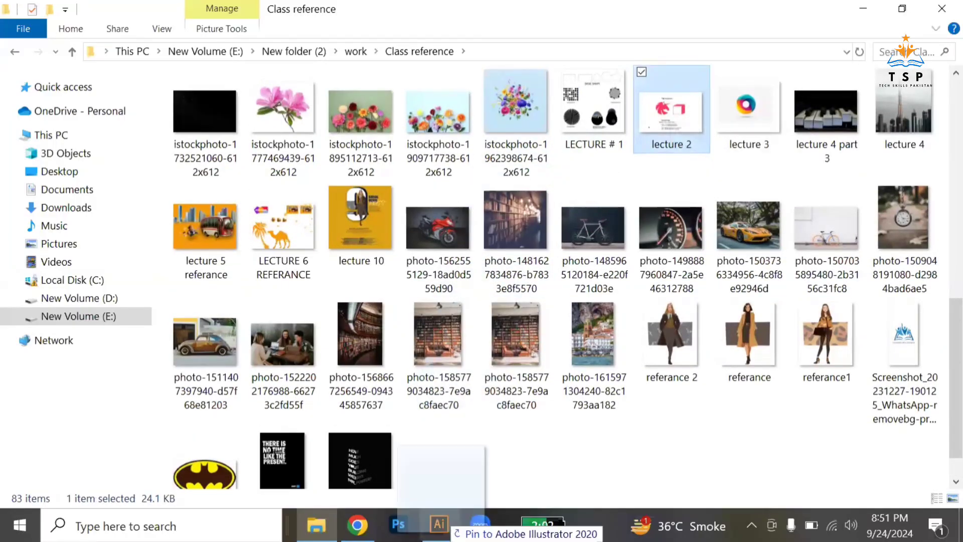
drag(418, 474, 490, 165)
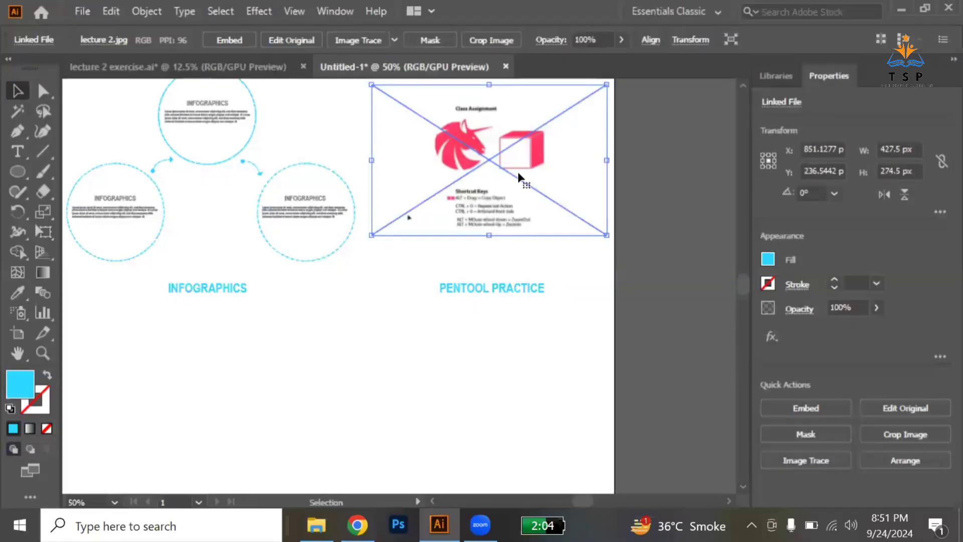
key(ctrl+shift+a)
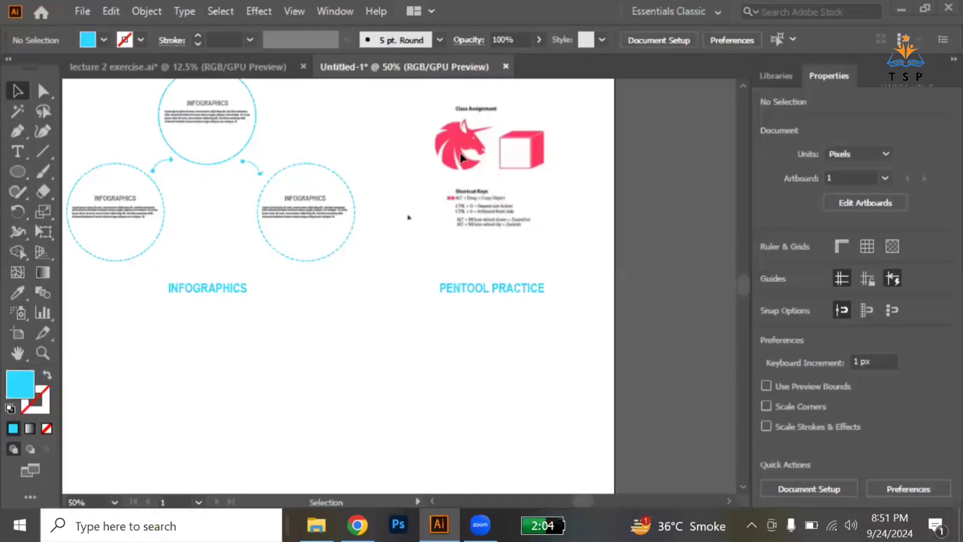
- With the Pen tool, start tracing the unicorn's ear from its inner base up along the right inner edge to the inner tip
scroll(462, 152, up, 3)
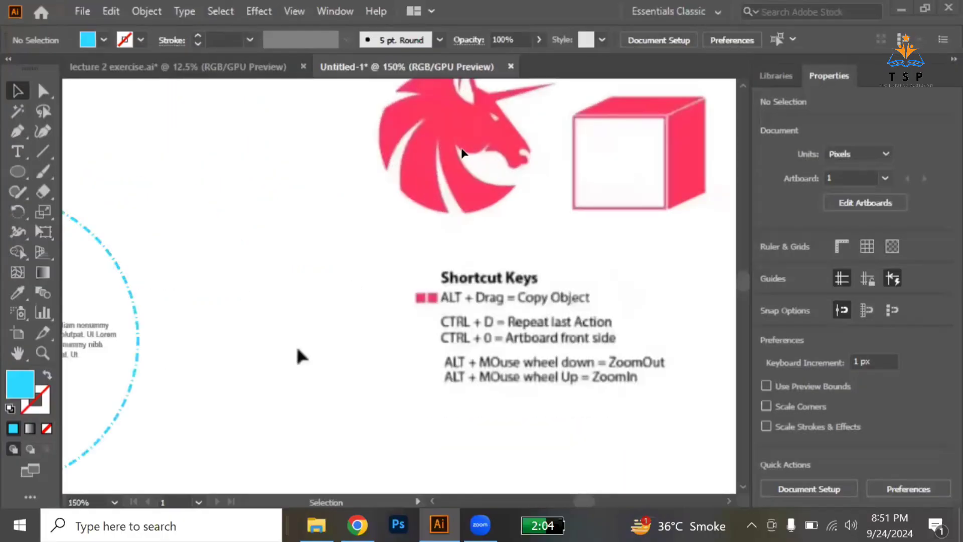
scroll(462, 152, up, 3)
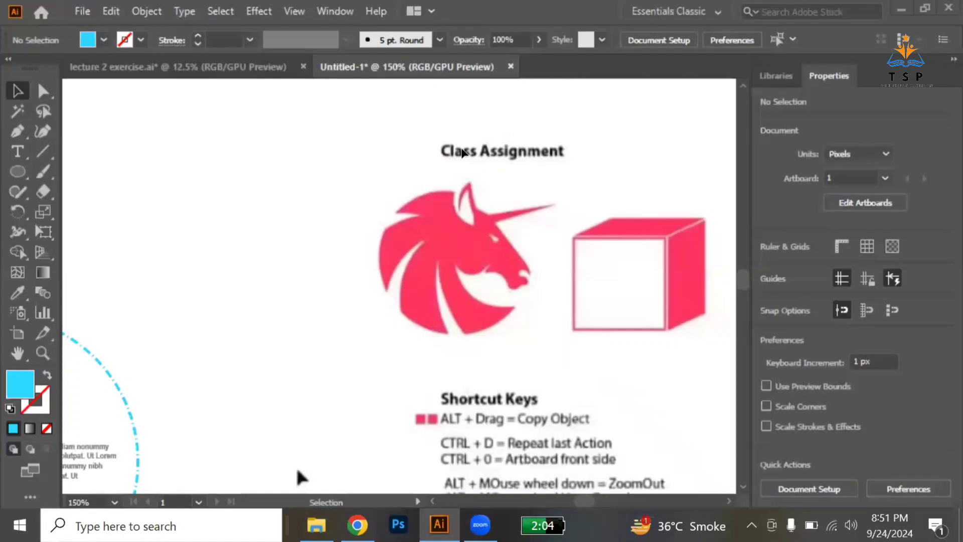
click(11, 130)
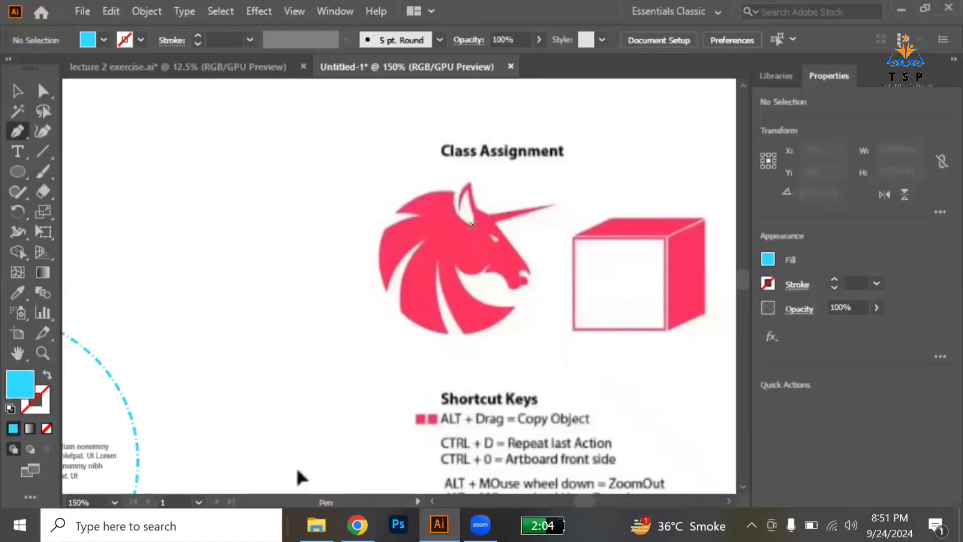
scroll(474, 230, up, 4)
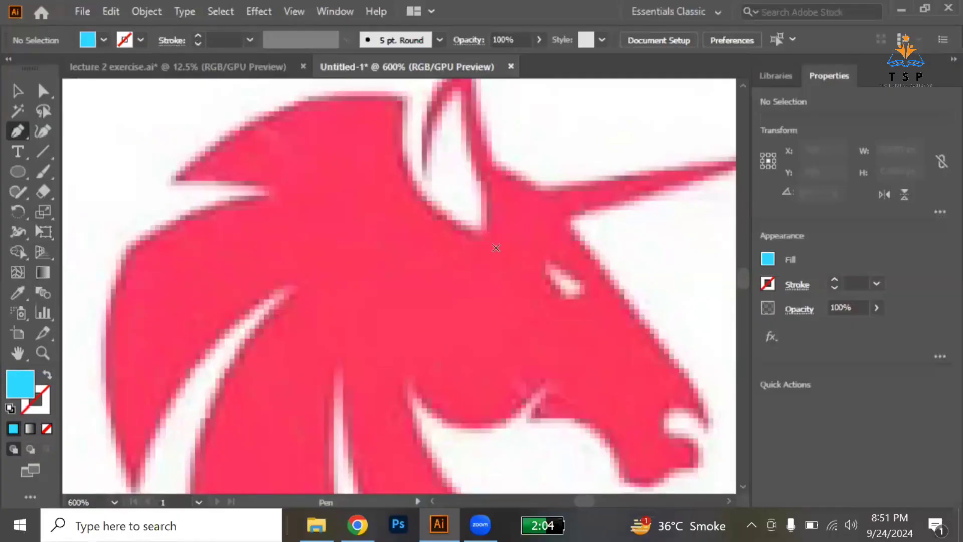
click(486, 236)
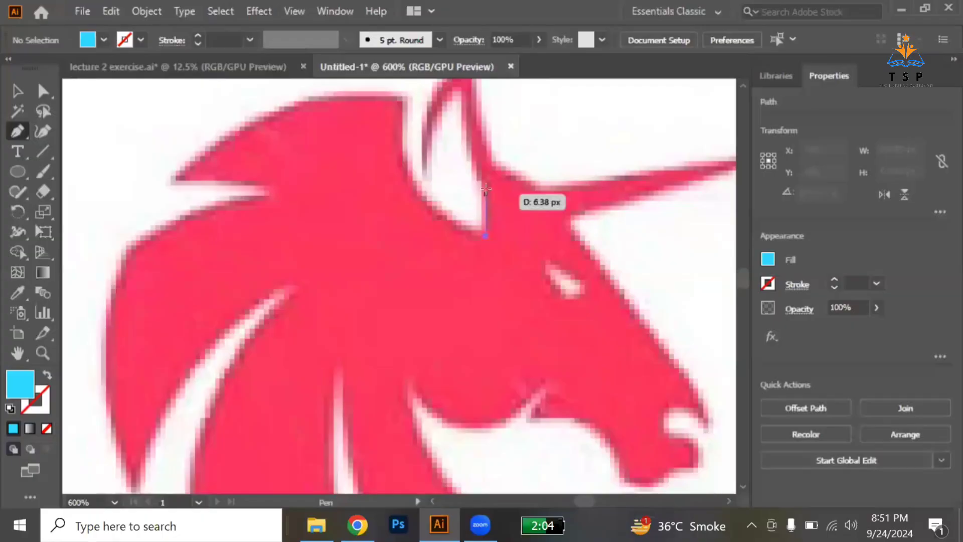
click(485, 182)
scroll(485, 189, up, 4)
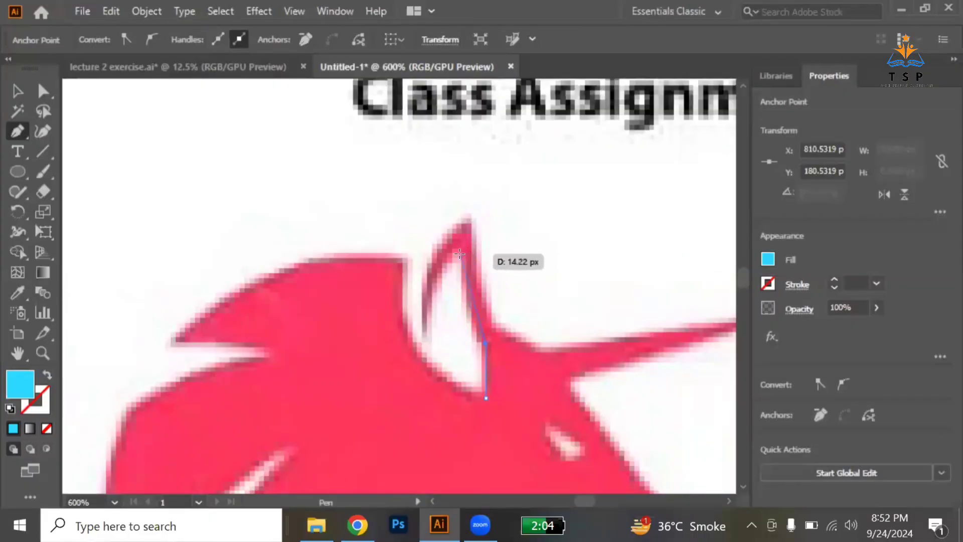
drag(462, 256, 462, 211)
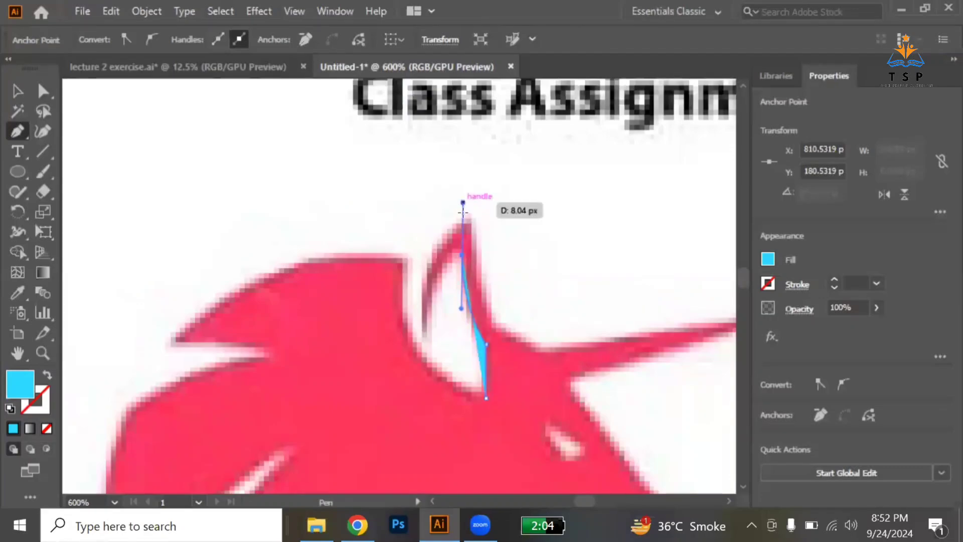
click(463, 256)
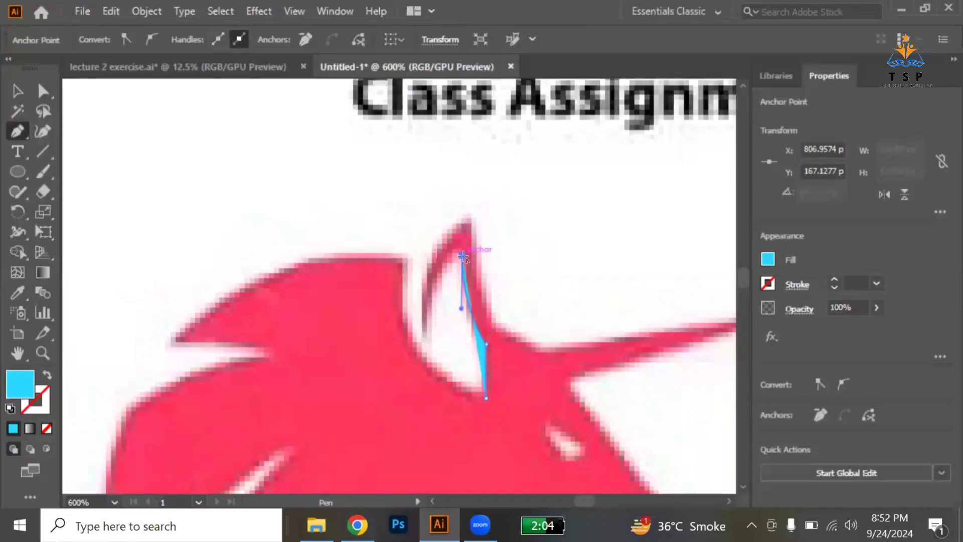
- Swap the path's fill and stroke for a cyan outline and continue tracing around the ear's outer tip to the horn's base
click(45, 378)
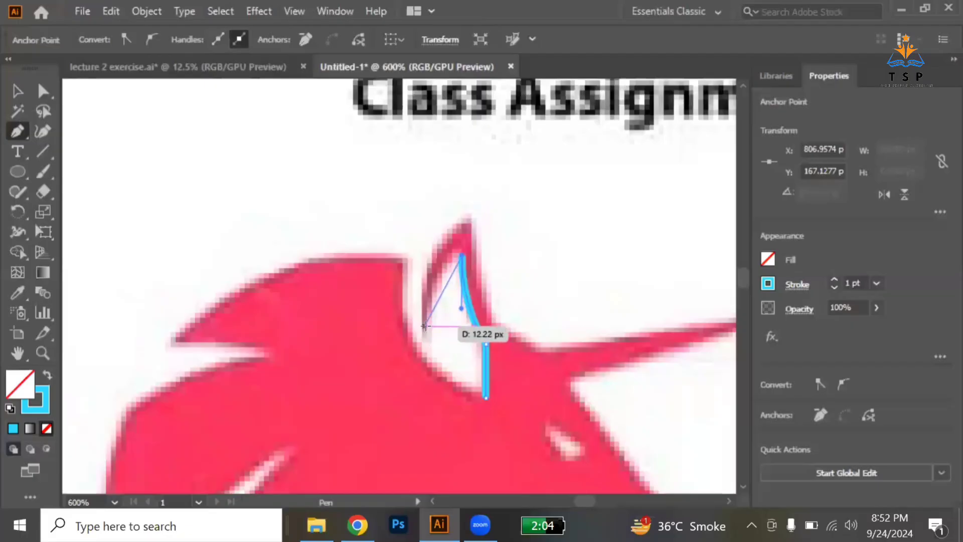
drag(429, 326, 426, 383)
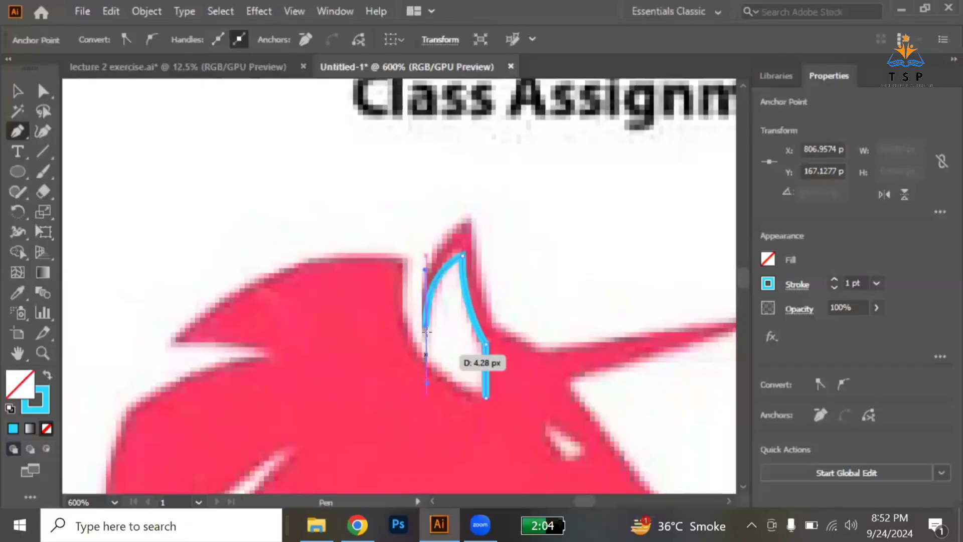
drag(427, 329, 532, 424)
mouse_move(402, 371)
mouse_down()
mouse_move(429, 325)
mouse_move(440, 389)
mouse_move(423, 372)
mouse_move(438, 408)
mouse_move(504, 402)
mouse_move(426, 378)
mouse_move(426, 390)
mouse_move(427, 352)
mouse_up()
mouse_move(427, 331)
mouse_down()
mouse_move(470, 213)
mouse_move(500, 189)
mouse_move(537, 191)
mouse_up()
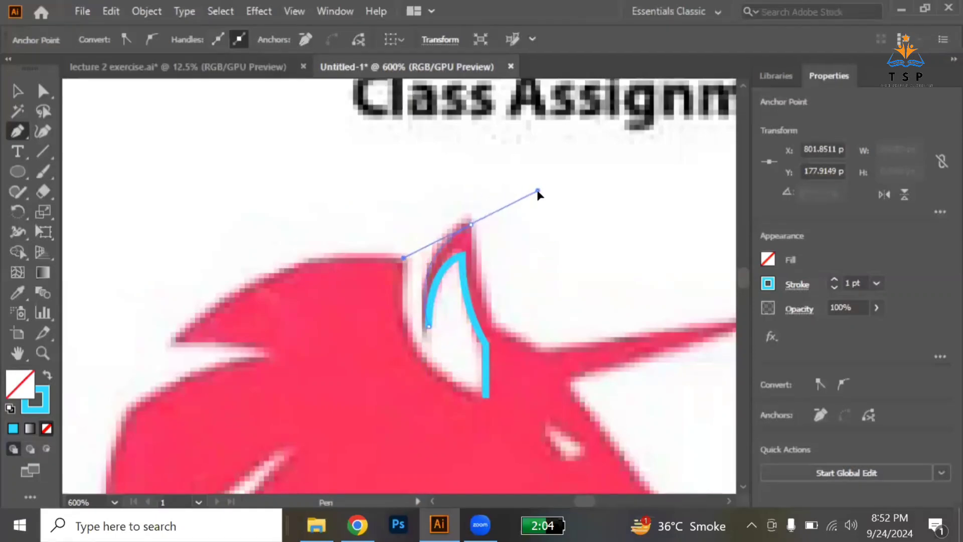
mouse_move(470, 224)
mouse_down()
mouse_move(492, 323)
mouse_move(533, 351)
mouse_up()
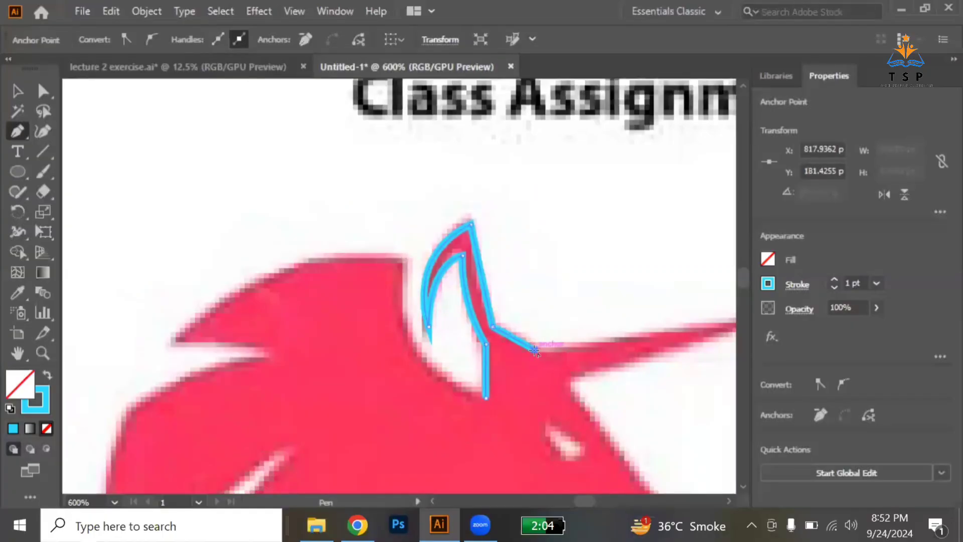
- Continue the path with straight segments around the horn's tip and down the face to just above the nostril
scroll(534, 351, right, 3)
click(665, 311)
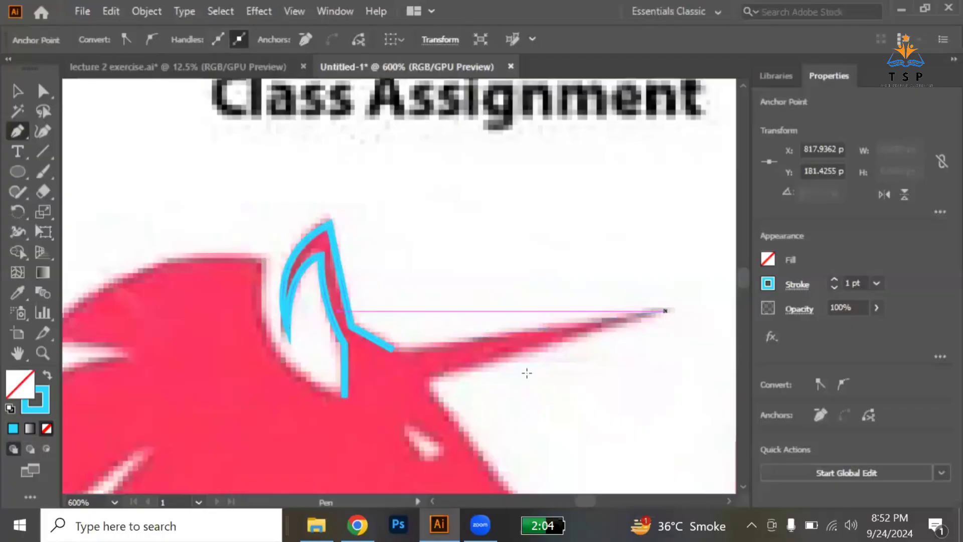
click(428, 387)
scroll(428, 387, down, 3)
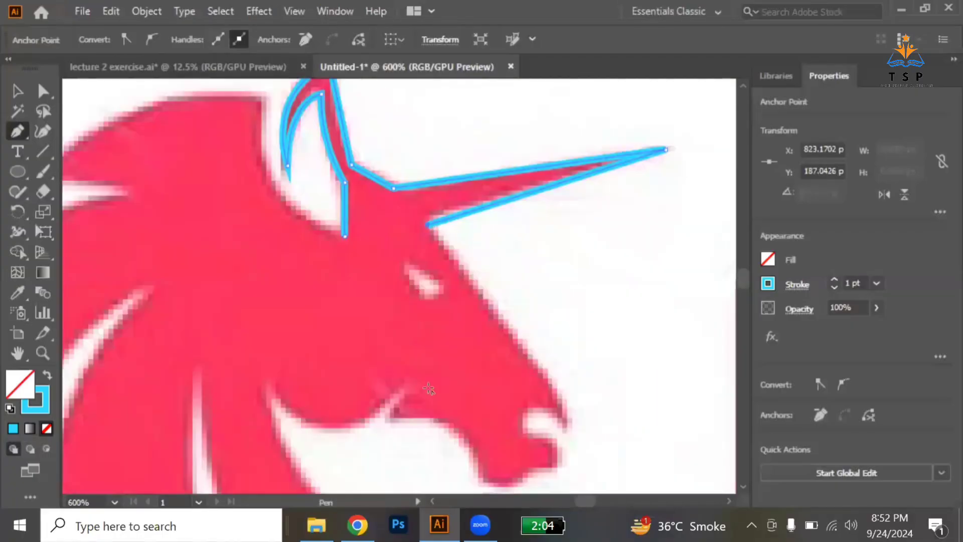
click(563, 399)
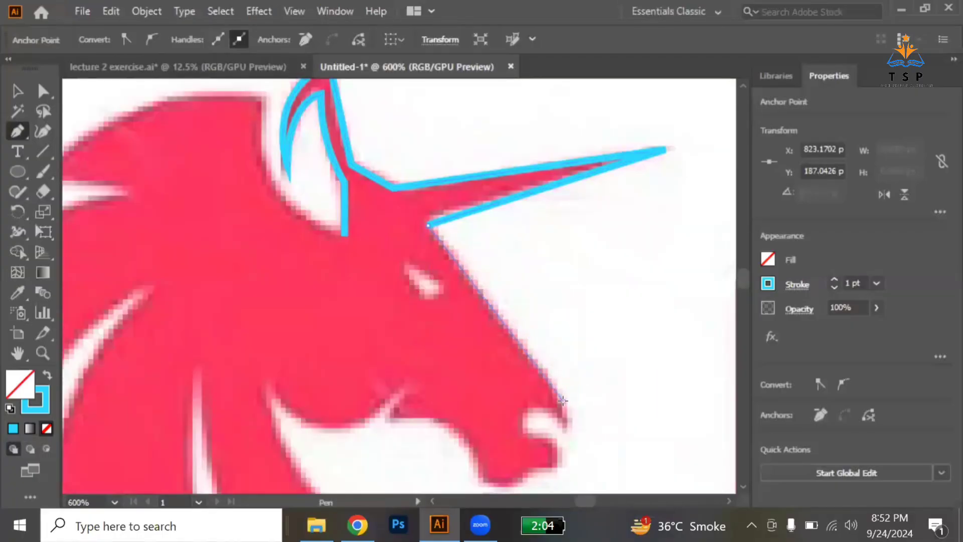
- Trace the tip of the nose and the rounded white notch beneath it with curved segments
scroll(563, 399, down, 4)
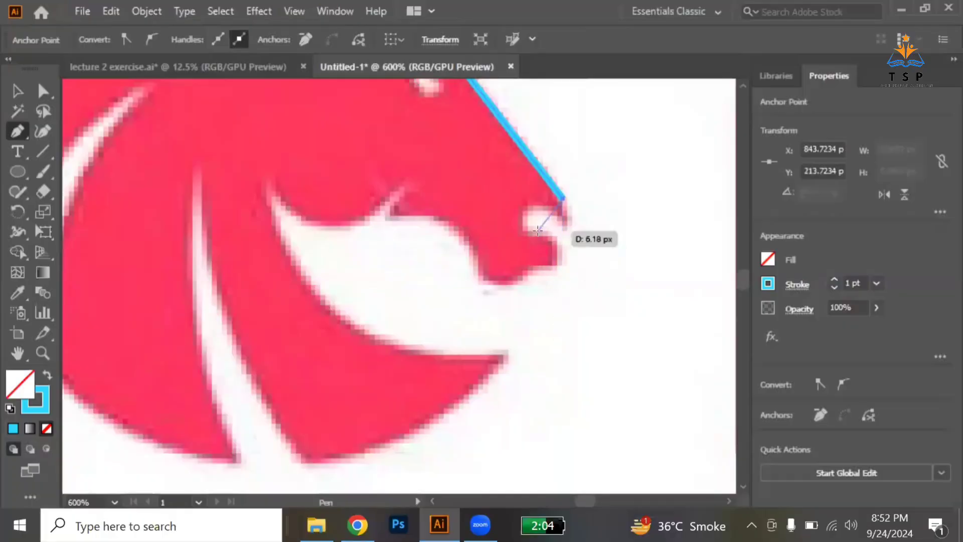
scroll(538, 231, up, 3)
scroll(538, 232, down, 2)
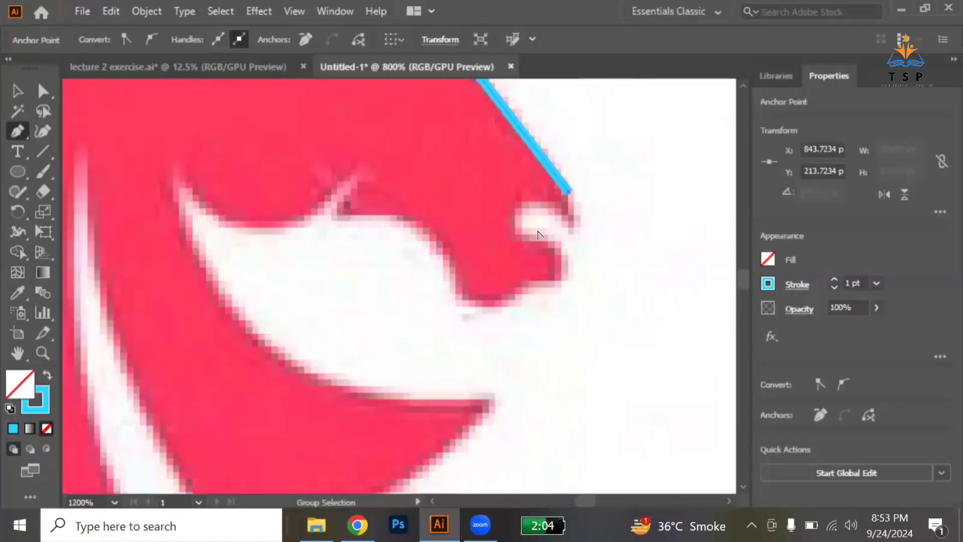
scroll(538, 231, up, 1)
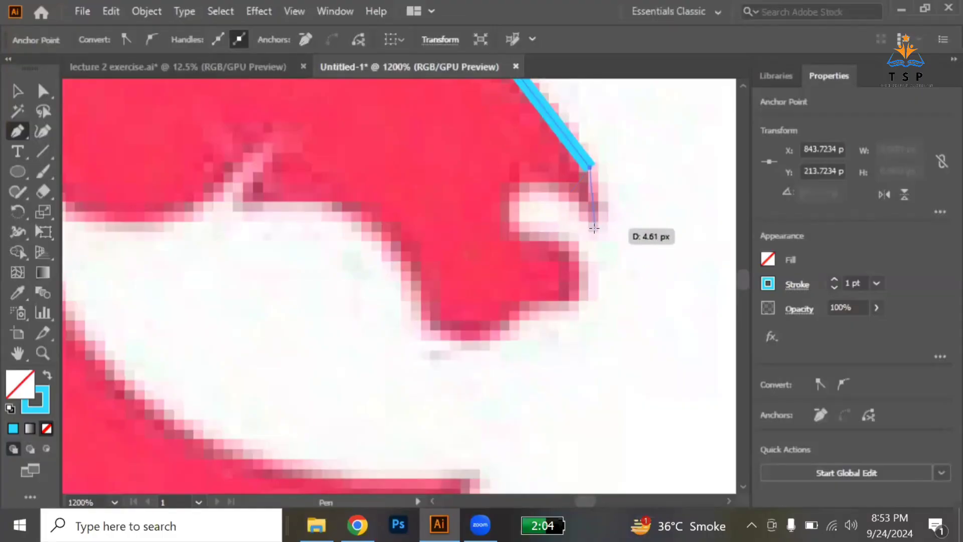
drag(595, 225, 579, 254)
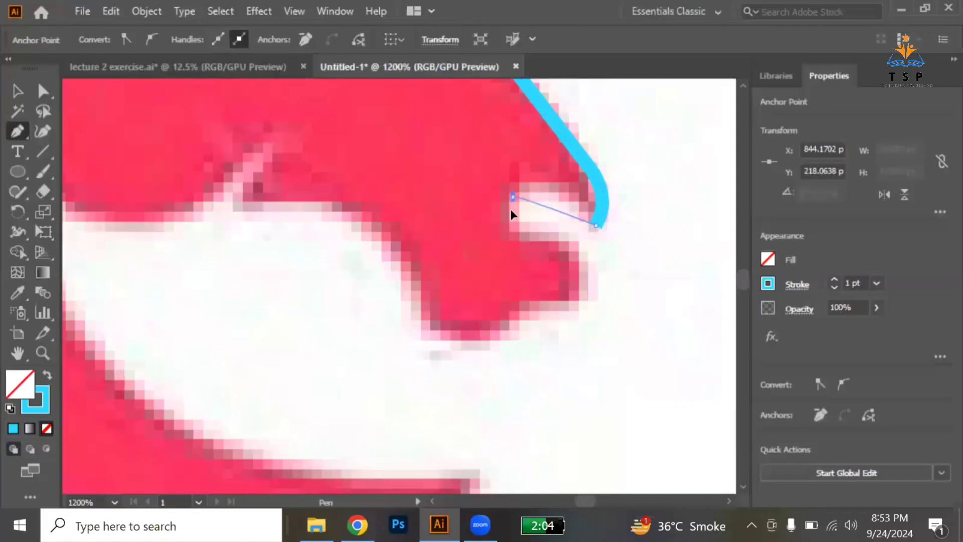
drag(513, 197, 500, 240)
drag(481, 271, 481, 254)
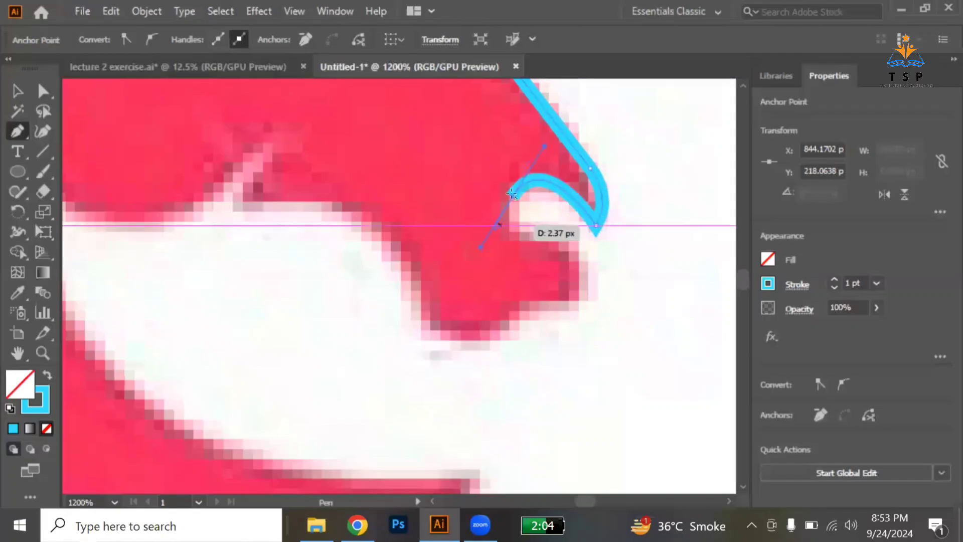
- Continue the curved outline around the lower lip and chin, ending with a corner at the back of the chin
mouse_move(557, 243)
mouse_down()
mouse_move(548, 221)
mouse_move(577, 242)
mouse_move(608, 235)
mouse_move(562, 301)
mouse_move(559, 330)
mouse_move(481, 353)
mouse_up()
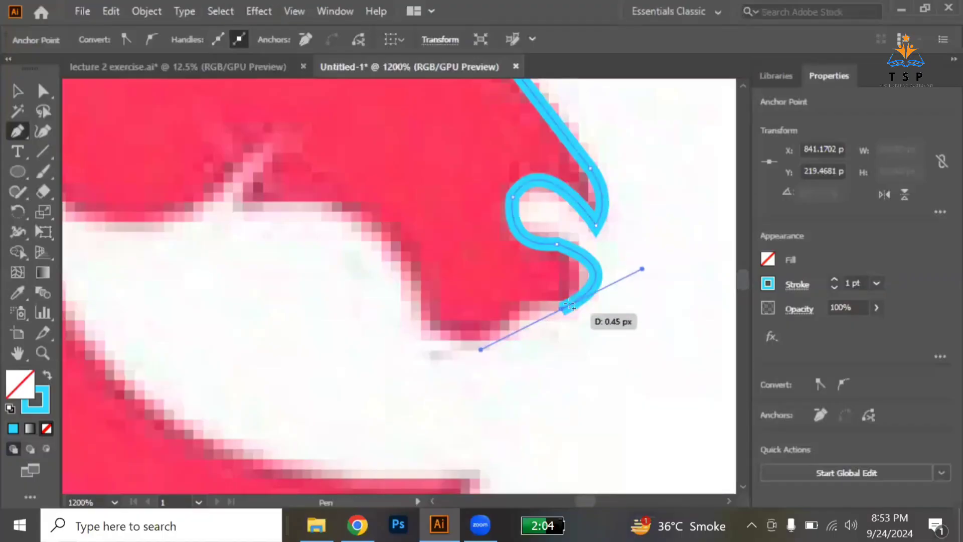
mouse_move(562, 309)
mouse_down()
mouse_move(484, 339)
mouse_move(481, 369)
mouse_move(453, 397)
mouse_up()
mouse_move(483, 340)
mouse_down()
mouse_move(410, 285)
mouse_move(421, 291)
mouse_up()
mouse_move(421, 291)
mouse_down()
mouse_move(417, 212)
mouse_move(427, 217)
mouse_up()
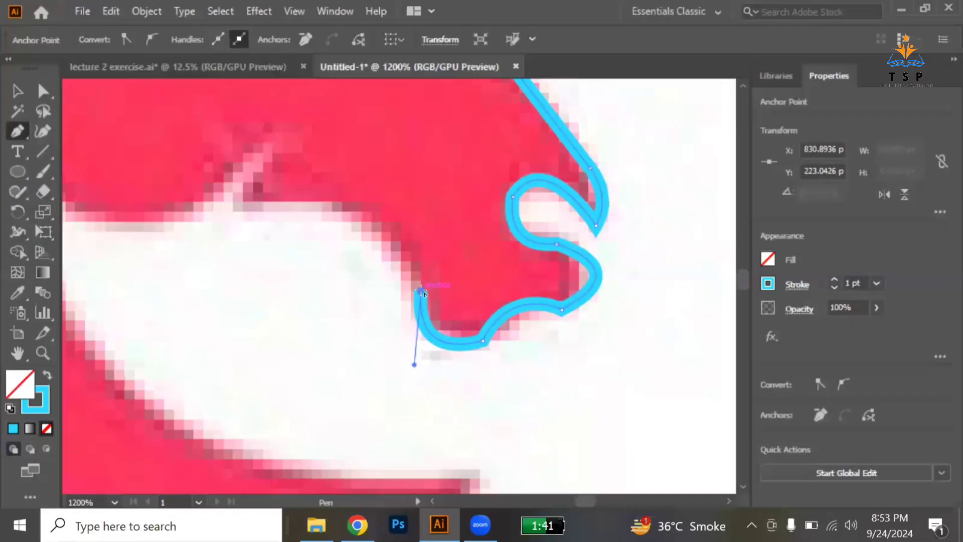
- Trace the jaw's underside through the small pointed notch and along the cheek curve to the top of the front mane lock
scroll(422, 291, left, 5)
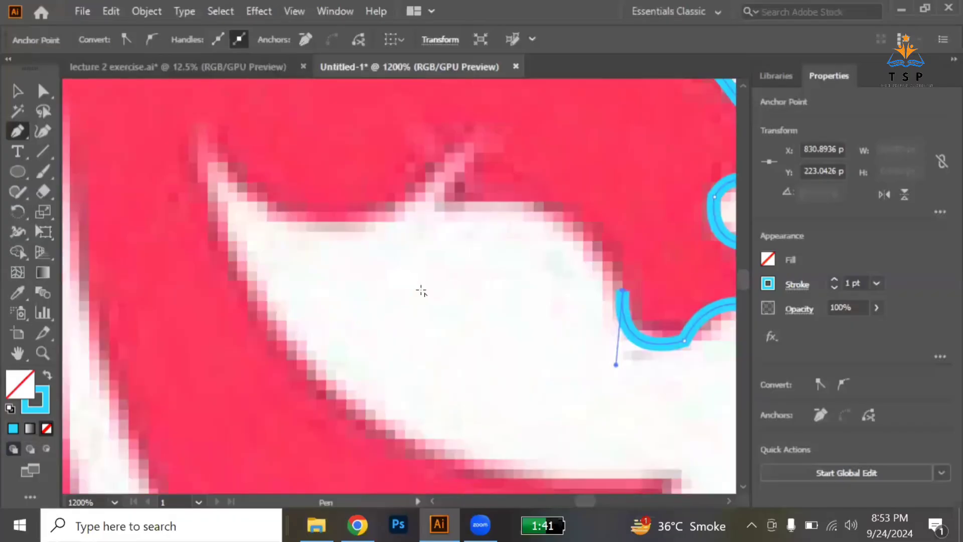
mouse_move(439, 206)
mouse_down()
mouse_move(376, 221)
mouse_move(295, 264)
mouse_move(288, 249)
mouse_move(439, 206)
mouse_up()
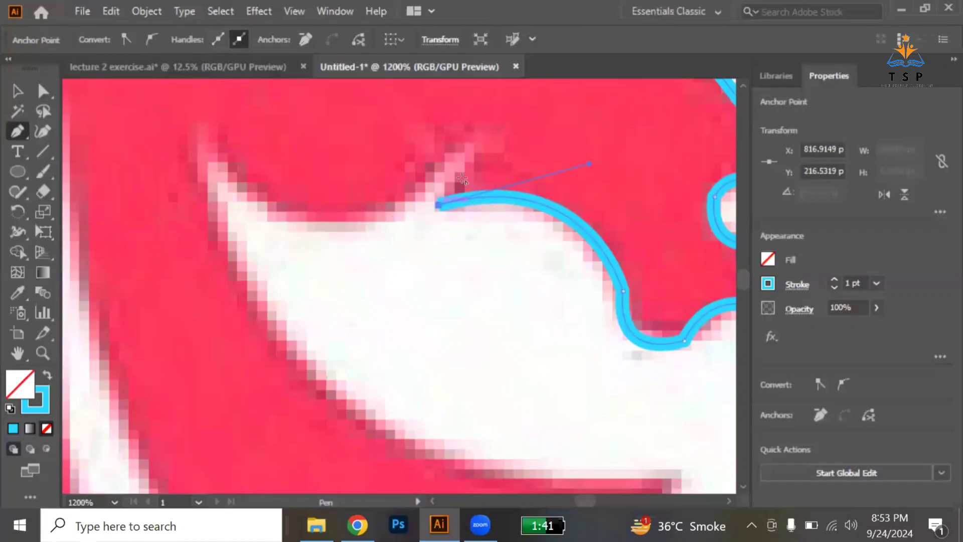
drag(472, 145, 472, 144)
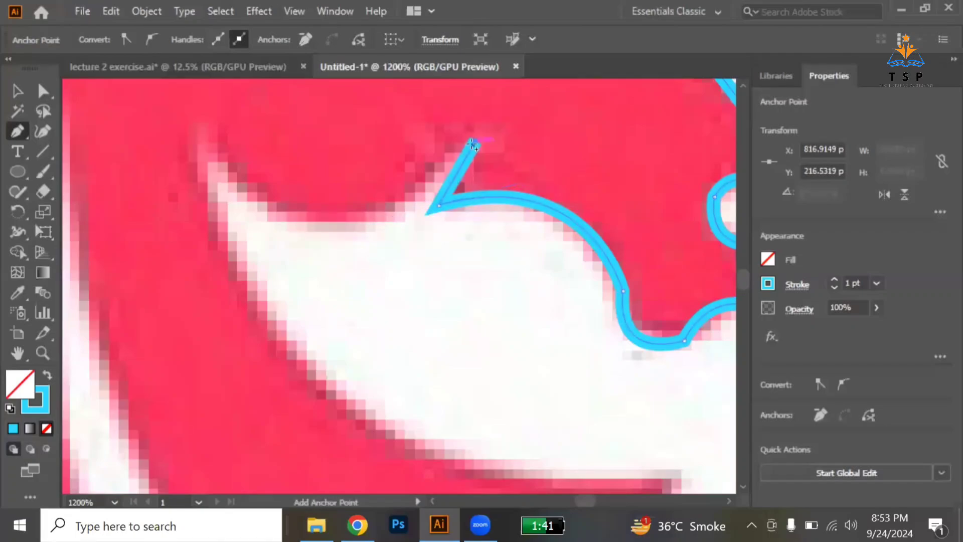
scroll(471, 144, down, 2)
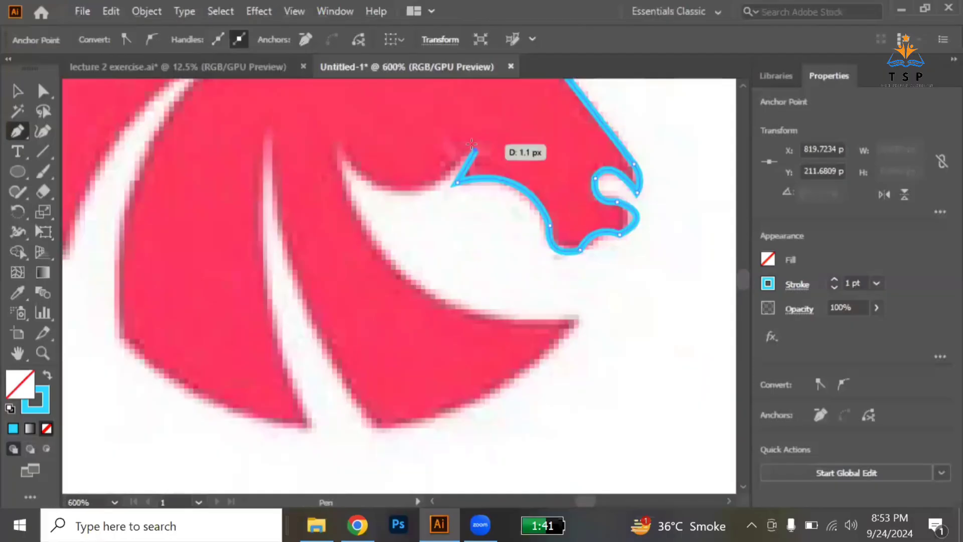
scroll(472, 143, up, 4)
drag(475, 250, 270, 138)
click(335, 242)
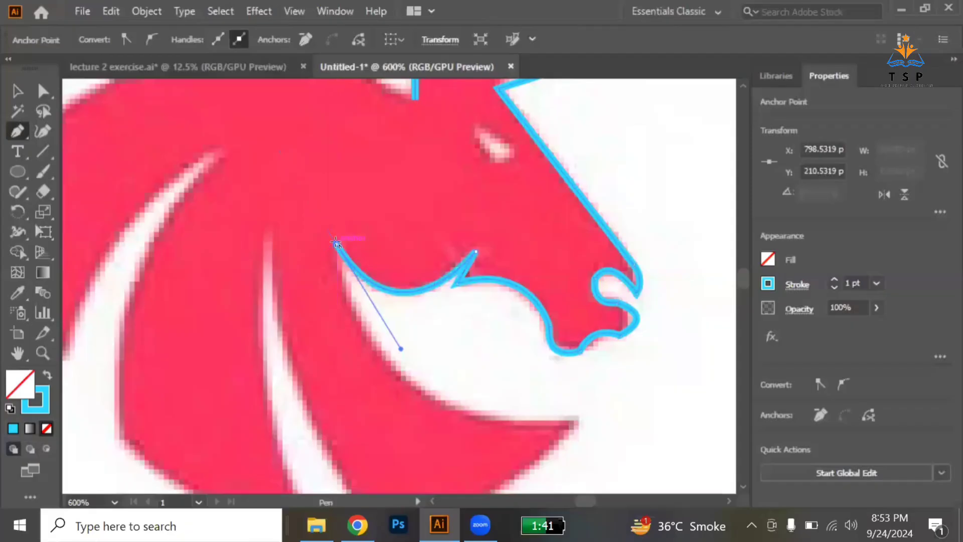
- Trace the front mane lock's upper edge to its pointed tip and its lower edge back to the bottom corner
scroll(334, 243, down, 3)
scroll(334, 243, down, 1)
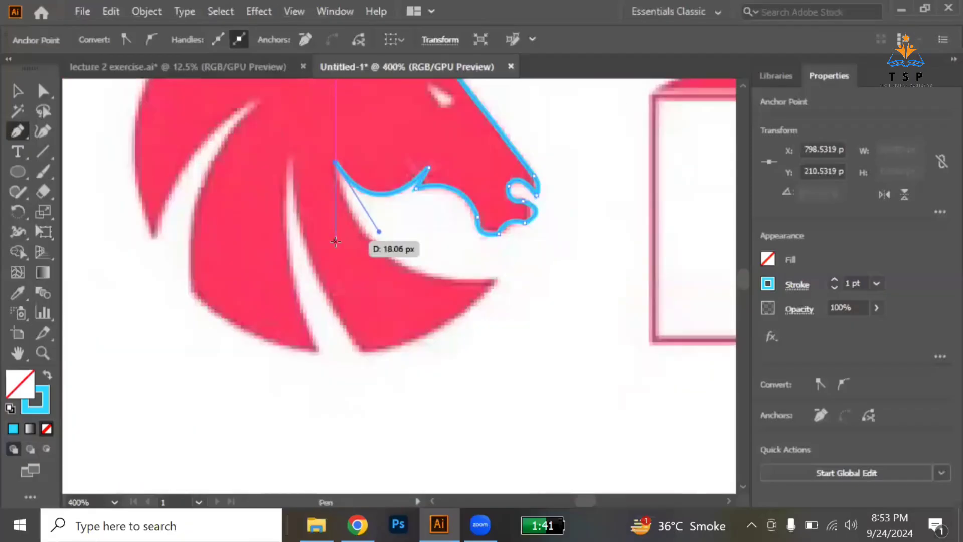
drag(497, 281, 652, 270)
click(496, 281)
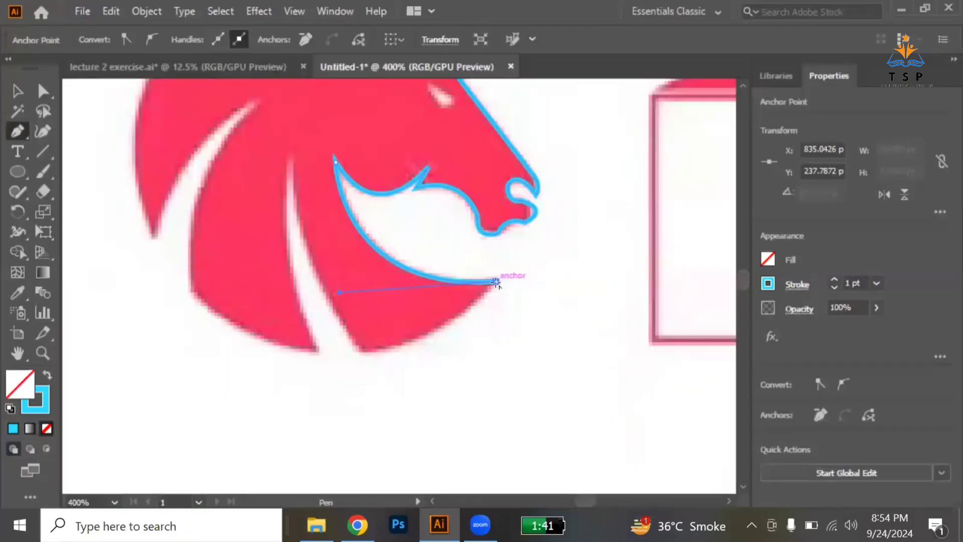
drag(372, 349, 286, 350)
click(361, 349)
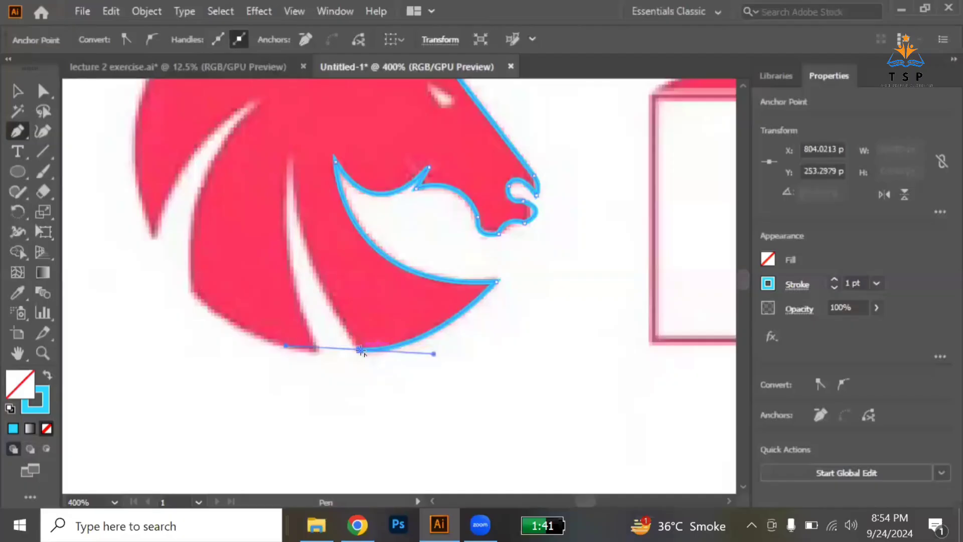
drag(361, 349, 357, 339)
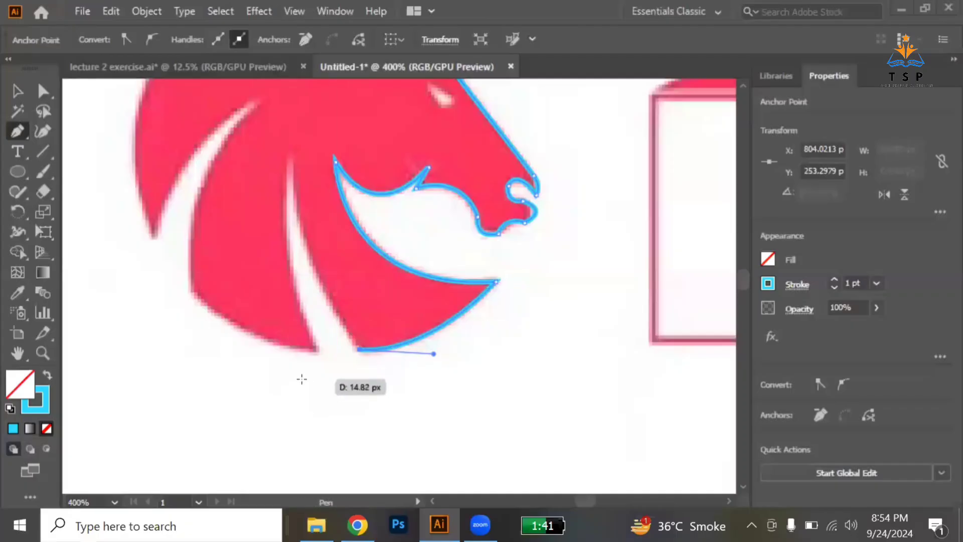
click(358, 350)
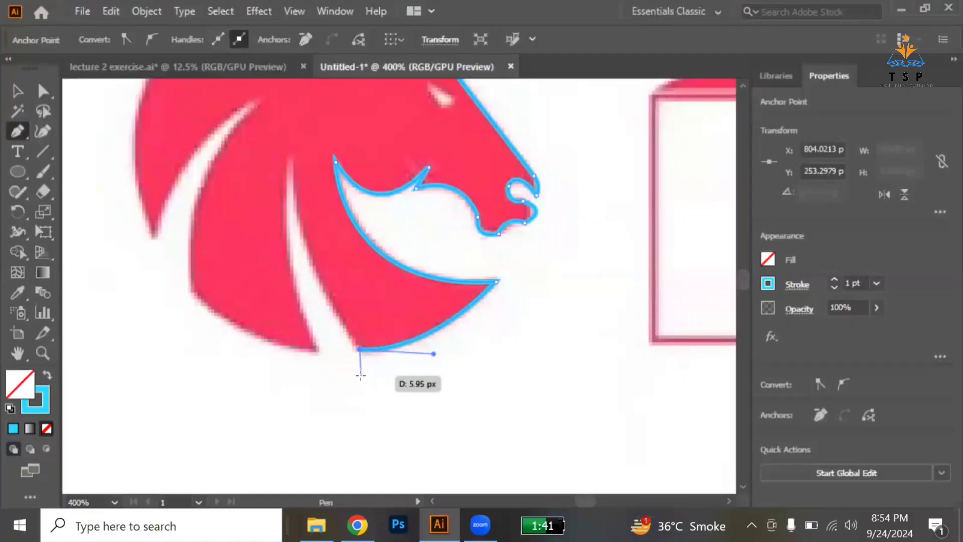
- Curve the path up the front mane lock's inner edge to the top of the narrow white gap
scroll(360, 375, up, 3)
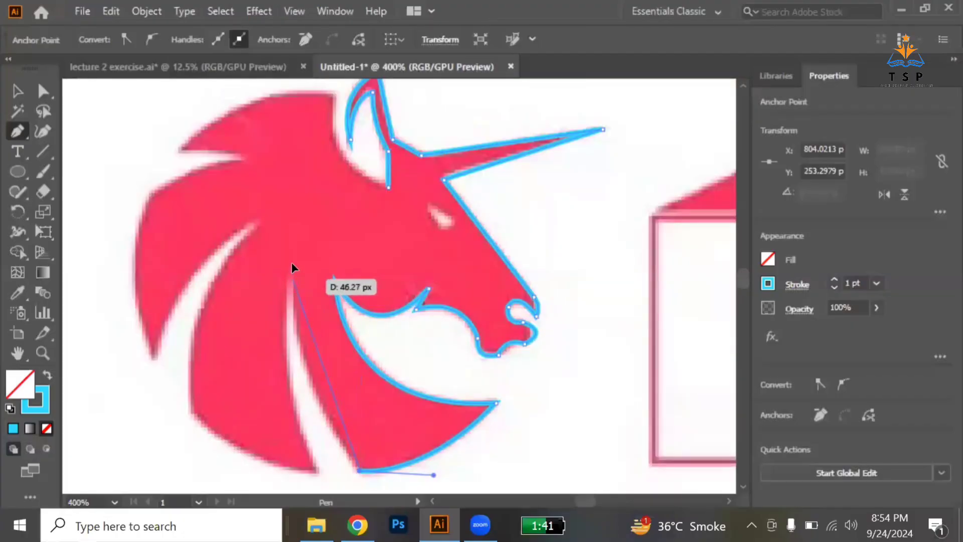
drag(293, 279, 285, 210)
scroll(297, 391, up, 1)
scroll(290, 372, up, 3)
scroll(286, 214, down, 1)
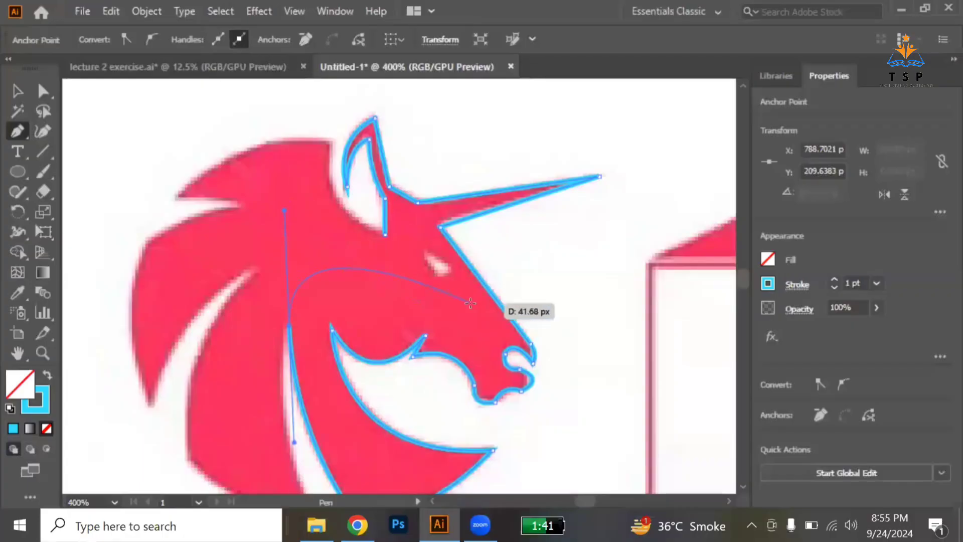
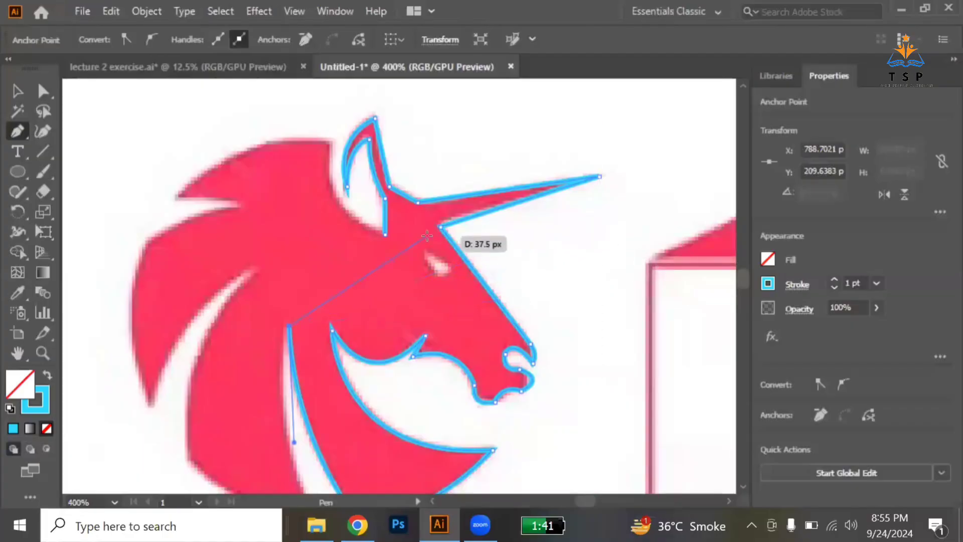
- Trace the middle mane lock from the narrow white gap to its bottom corner and along its lower edge to the back corner
scroll(451, 234, down, 5)
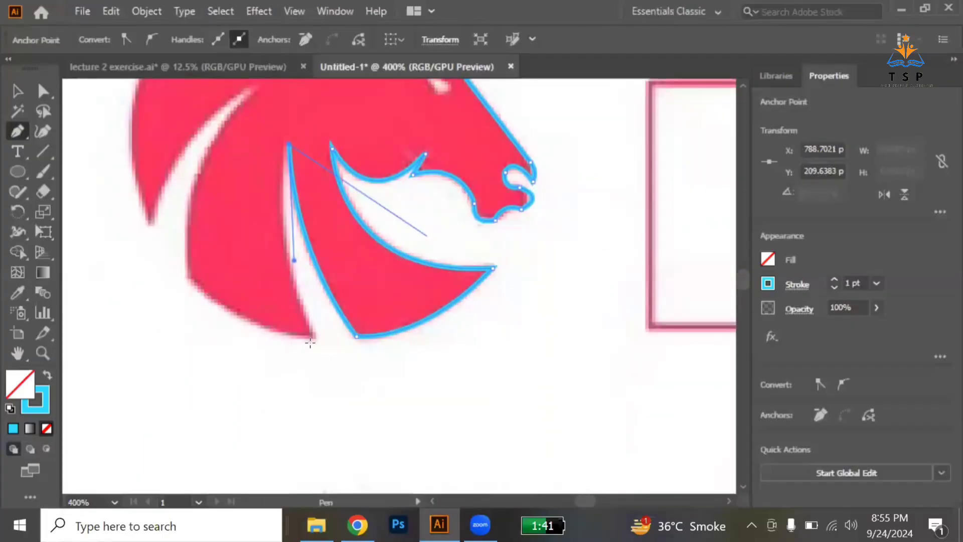
drag(315, 336, 354, 387)
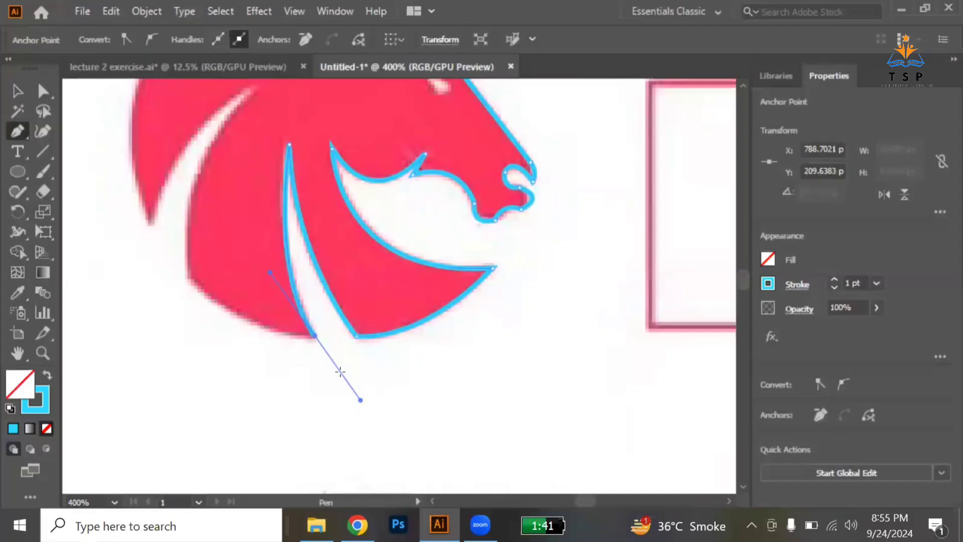
click(315, 336)
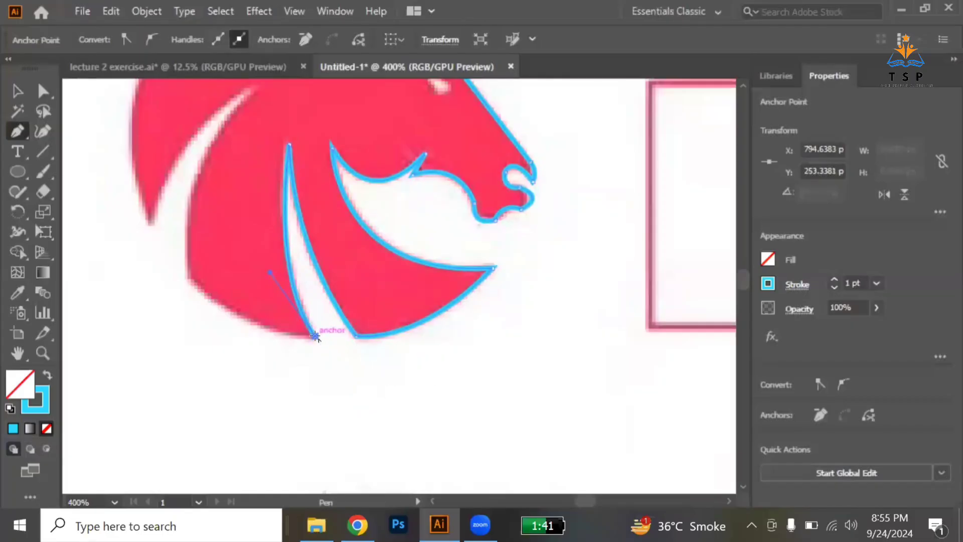
scroll(315, 336, left, 3)
drag(288, 275, 244, 216)
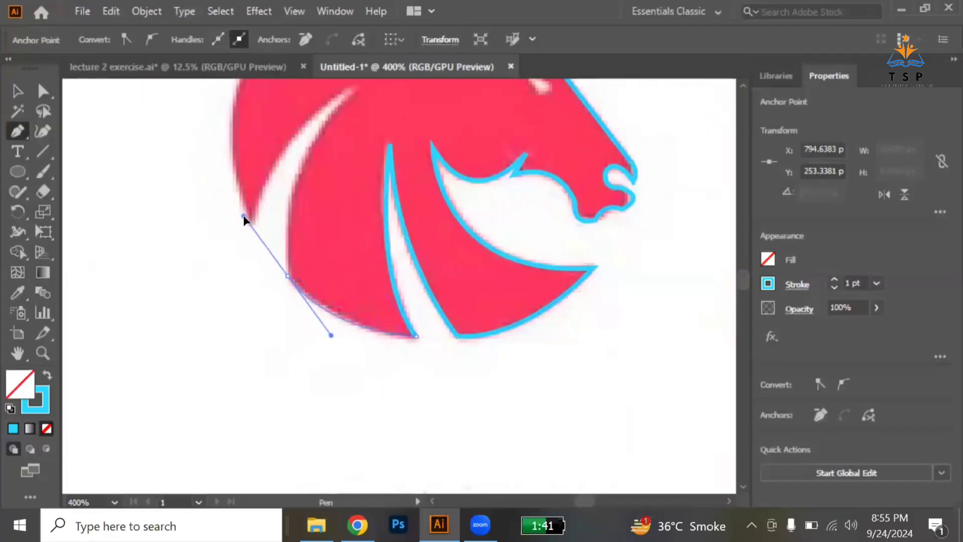
click(289, 277)
- Curve the path up to the top of the rear white gap and back down to the rear mane lock's pointed tip
scroll(288, 278, up, 5)
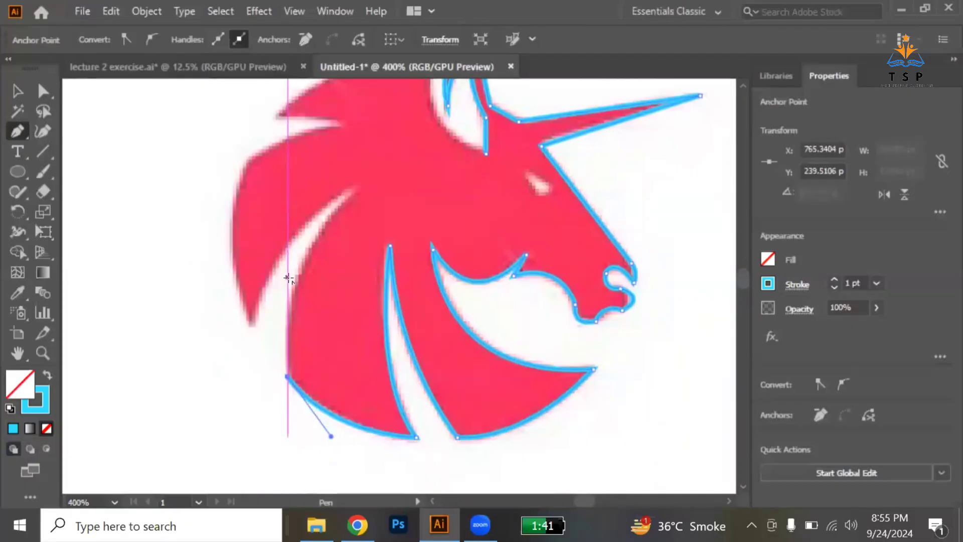
click(357, 192)
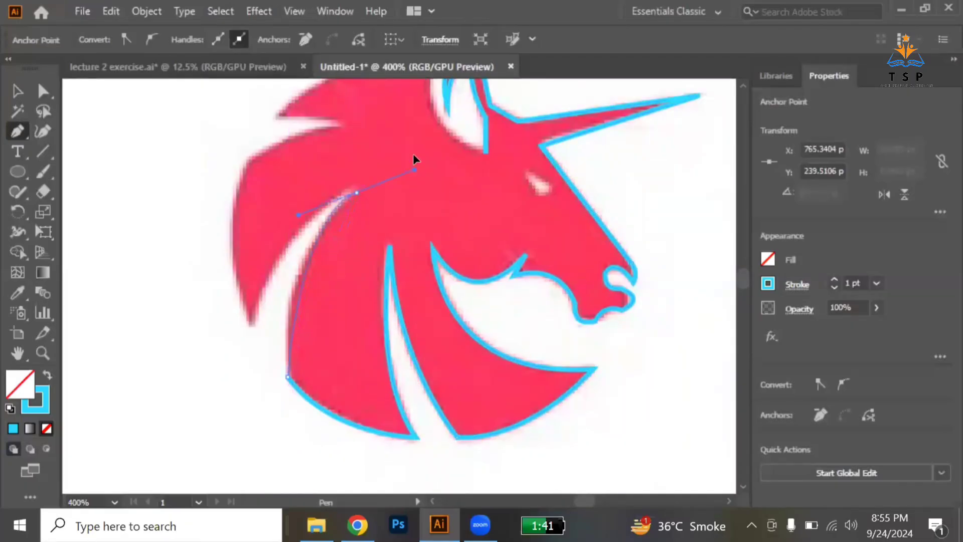
drag(413, 160, 438, 131)
click(358, 188)
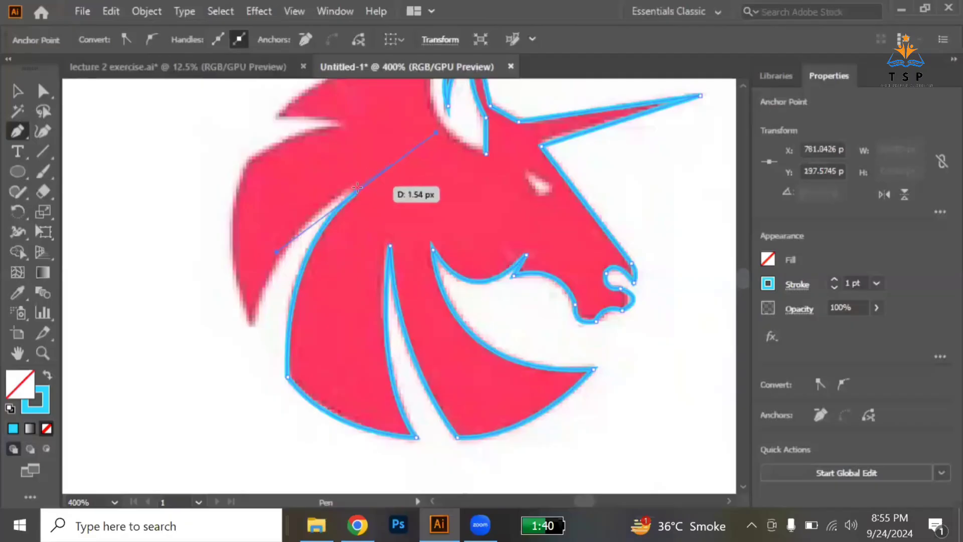
drag(357, 192, 242, 406)
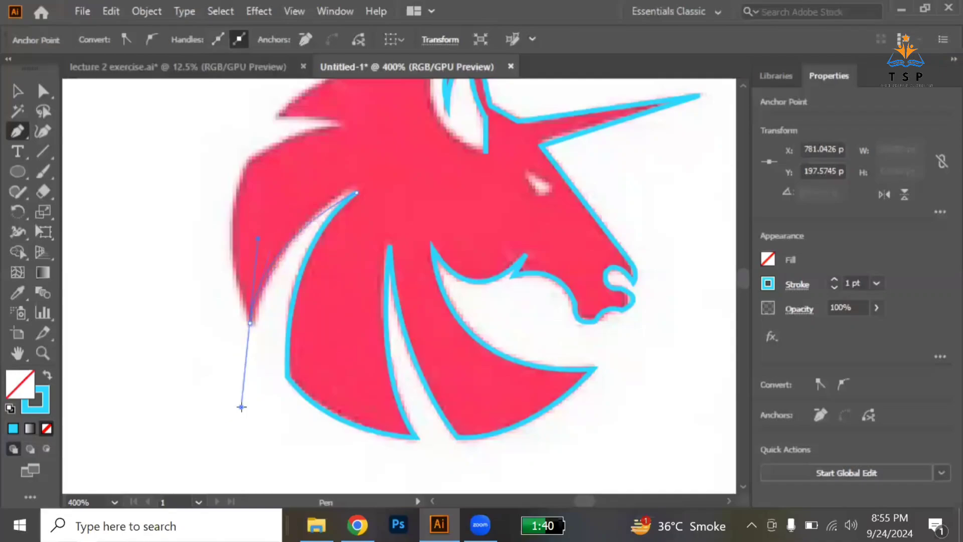
click(250, 321)
- Trace the rear mane lock's outer edge to its upper corner and continue through the notch to the top lock's pointed tip
scroll(249, 320, up, 2)
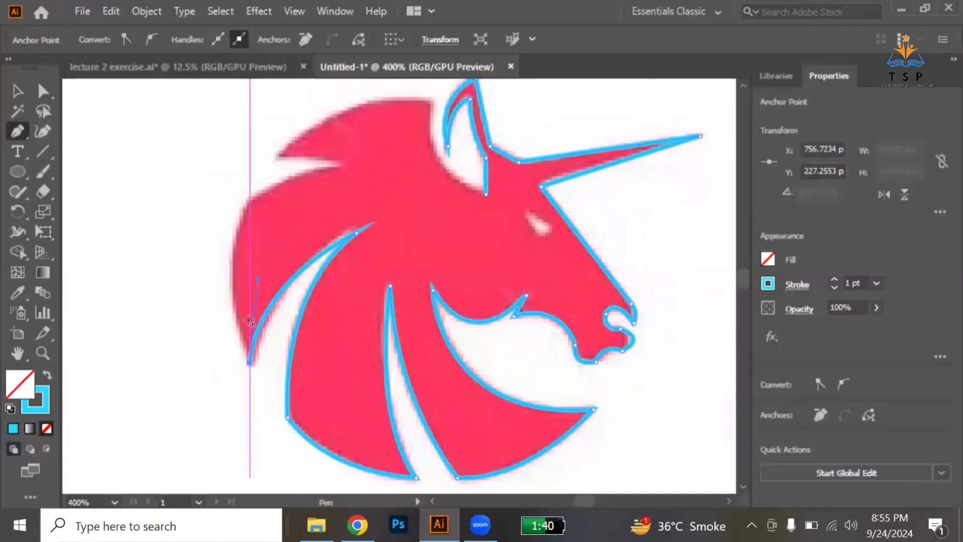
scroll(249, 320, up, 1)
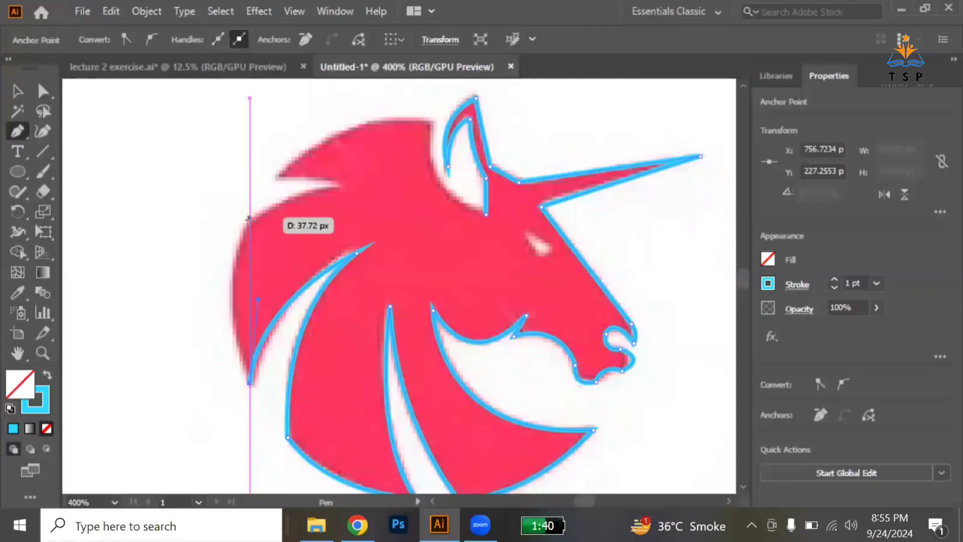
drag(249, 219, 288, 164)
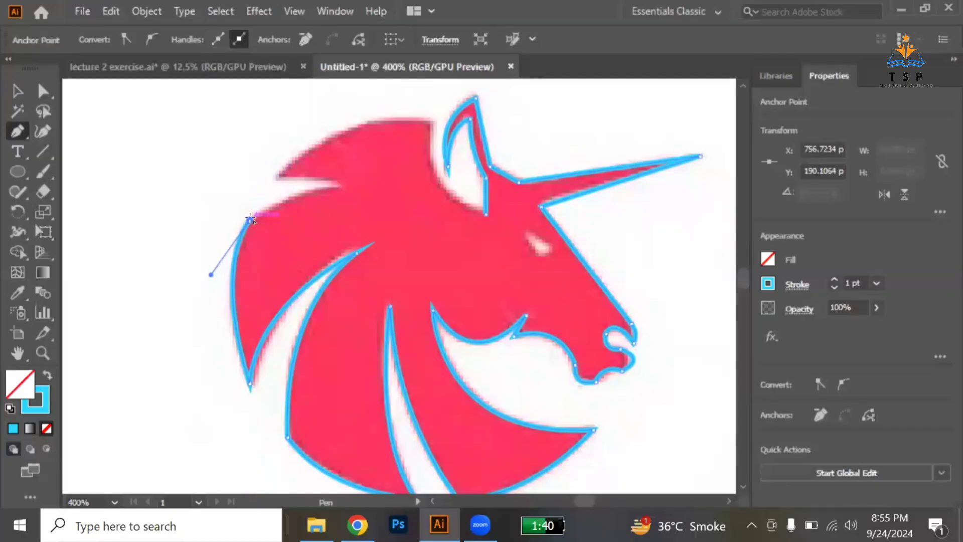
drag(379, 193, 217, 181)
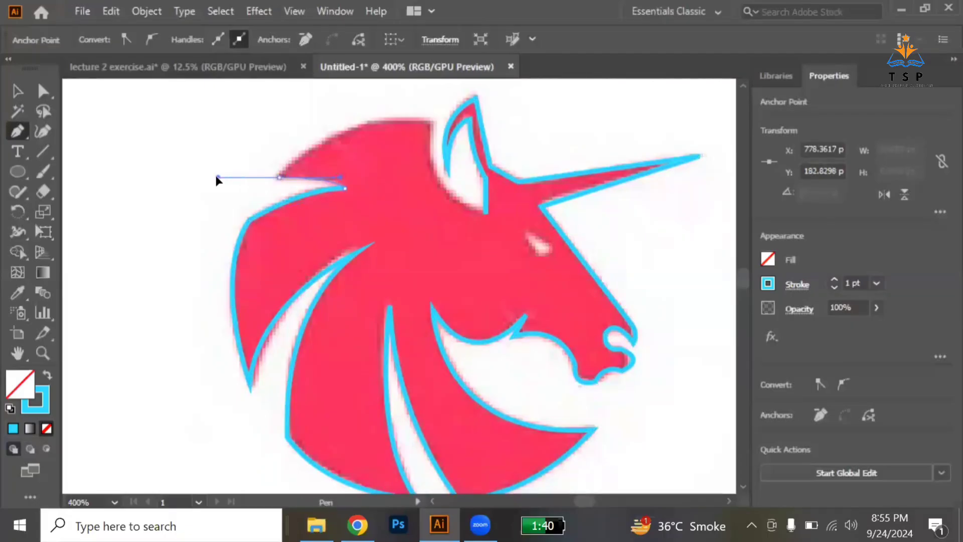
click(279, 178)
- Curve the path along the top mane lock to its front corner and close the outline at the base of the ear
drag(434, 124, 522, 131)
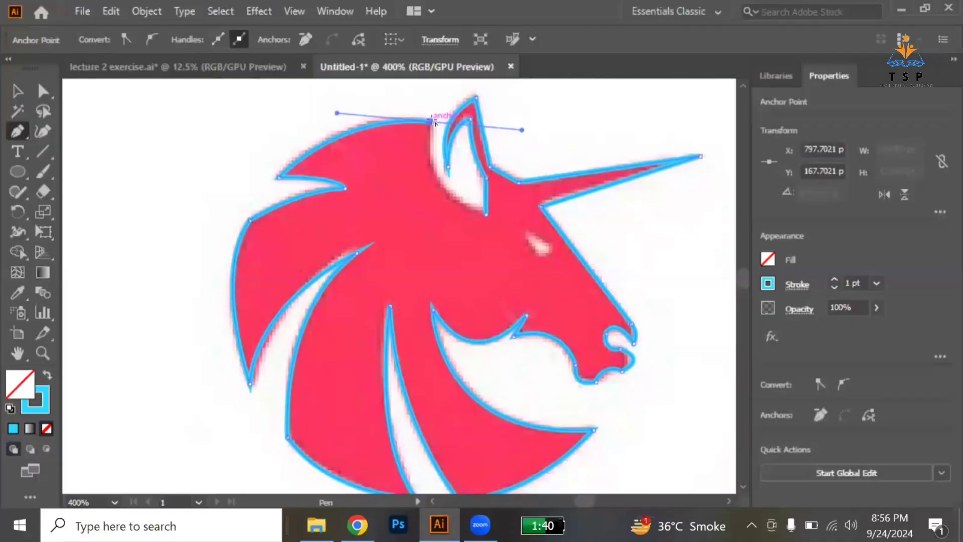
click(434, 122)
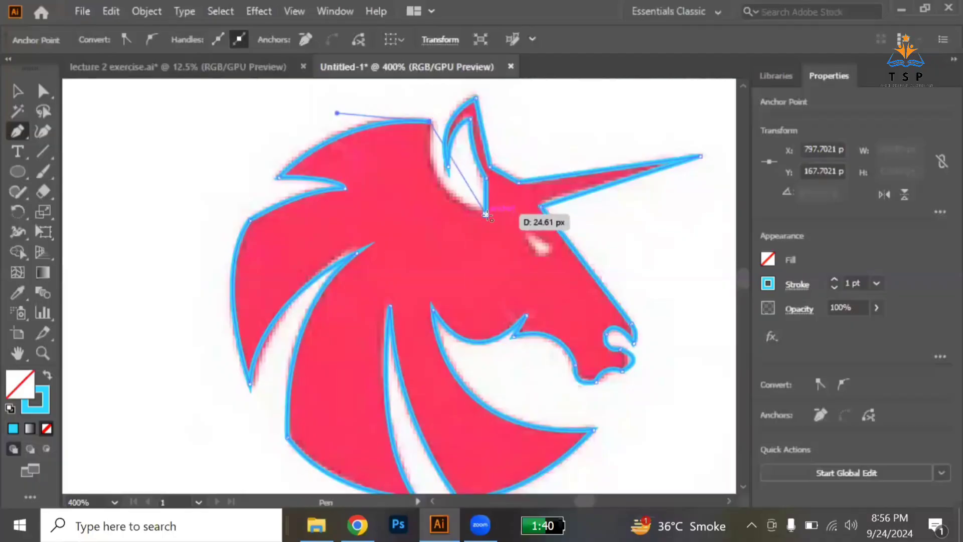
drag(486, 215, 552, 228)
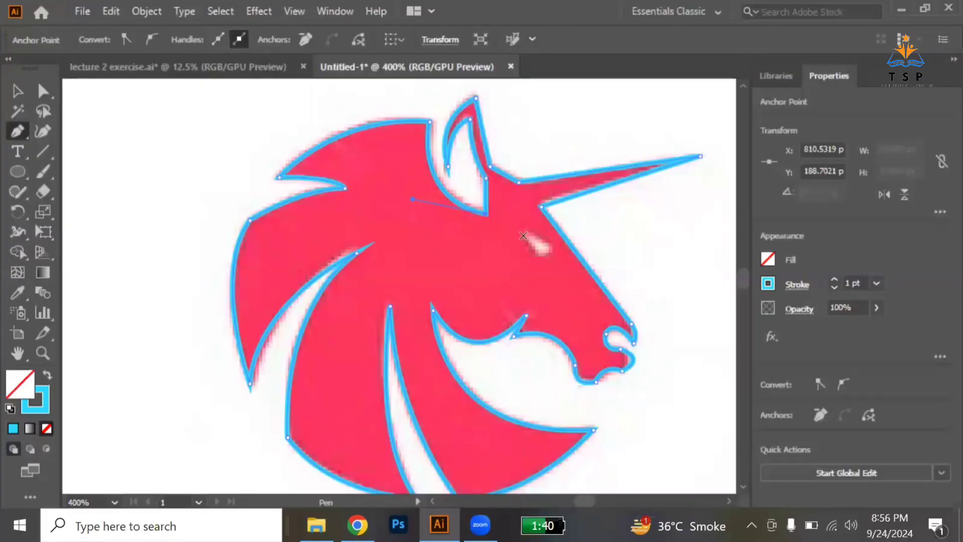
ctrl+click(524, 238)
click(525, 235)
drag(539, 254, 537, 237)
click(523, 236)
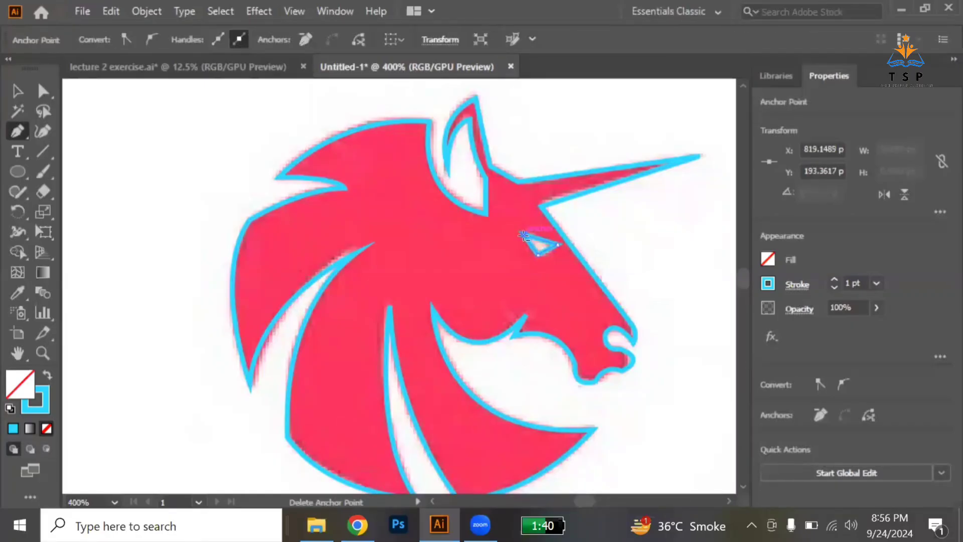
- Draw a small closed triangular path with the Pen tool over the unicorn's white eye
ctrl+click(523, 240)
click(523, 235)
drag(537, 254, 526, 233)
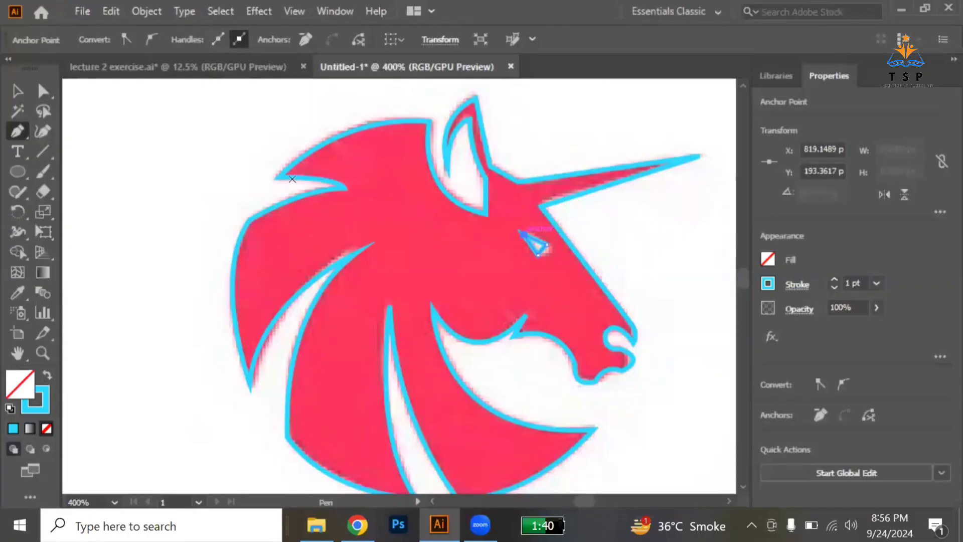
- Delete the linked lecture 2.jpg reference image from behind the traced unicorn
click(17, 91)
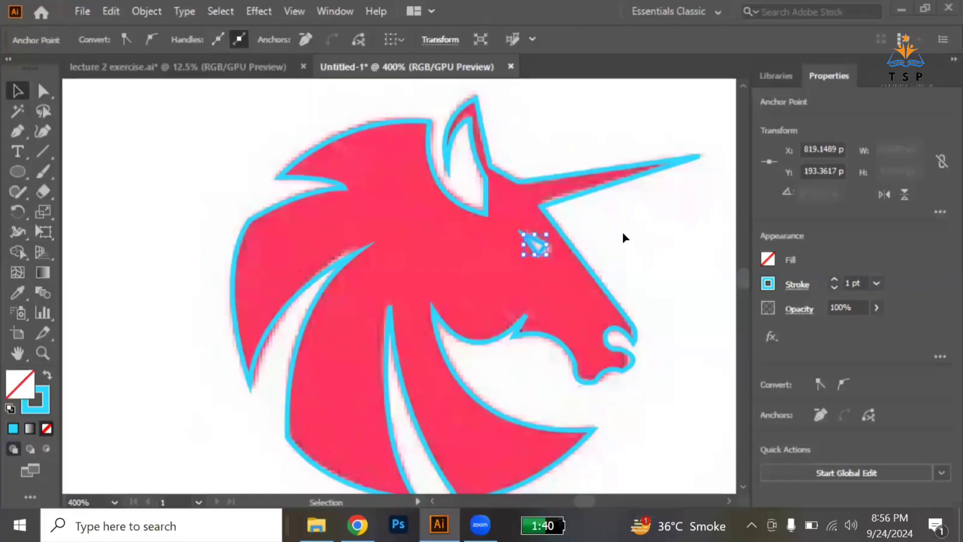
scroll(622, 232, down, 3)
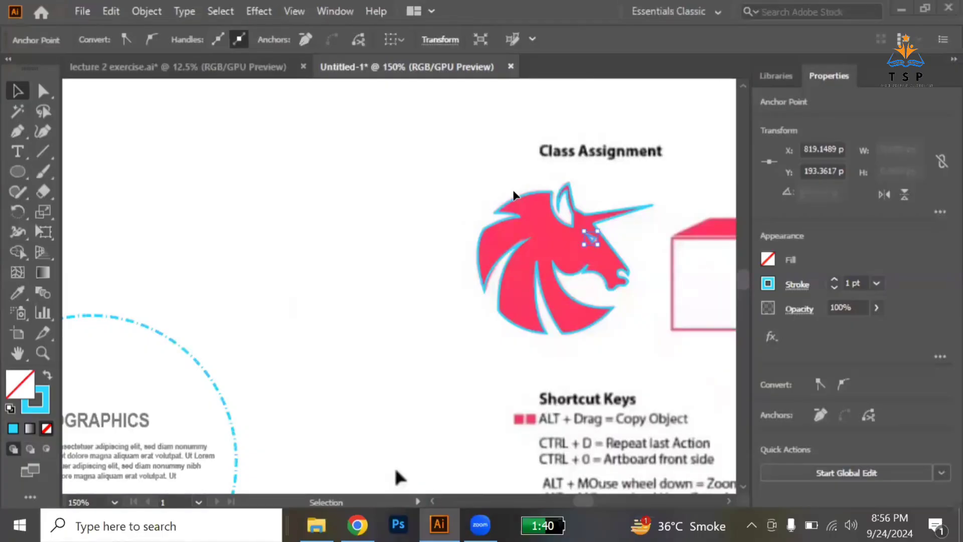
click(469, 178)
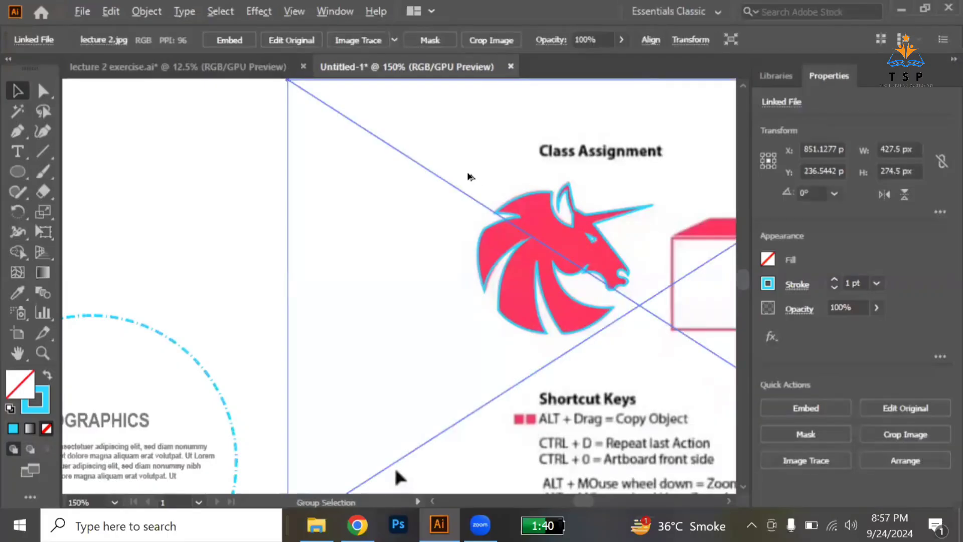
scroll(469, 179, down, 1)
key(Delete)
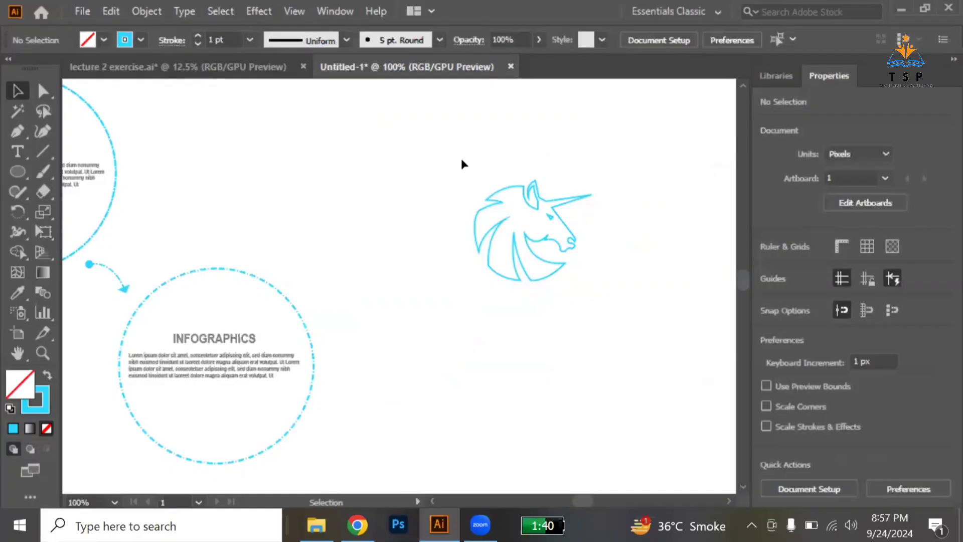
- Select the unicorn outline and eye together, enlarge them to about 243 × 207 px and move them slightly down and to the right
drag(462, 158, 666, 345)
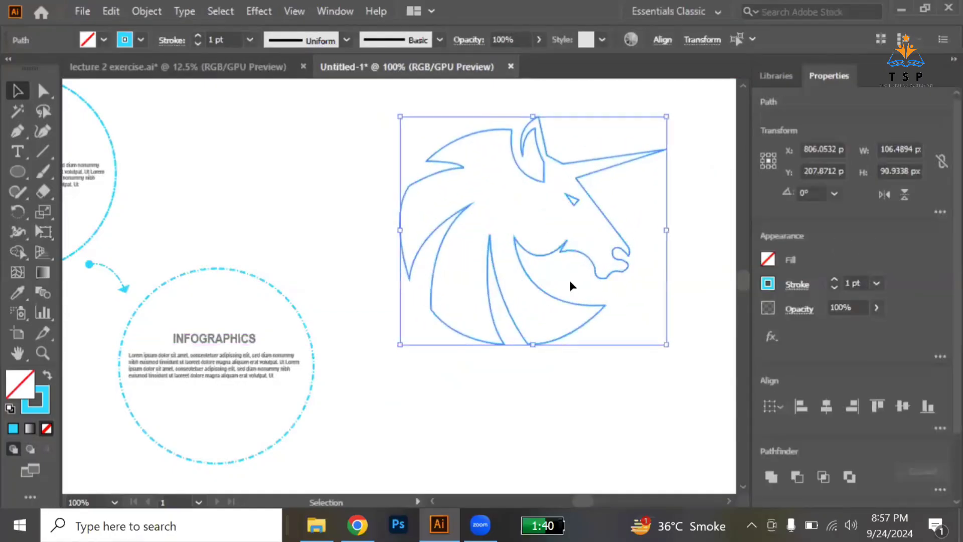
drag(549, 253, 590, 321)
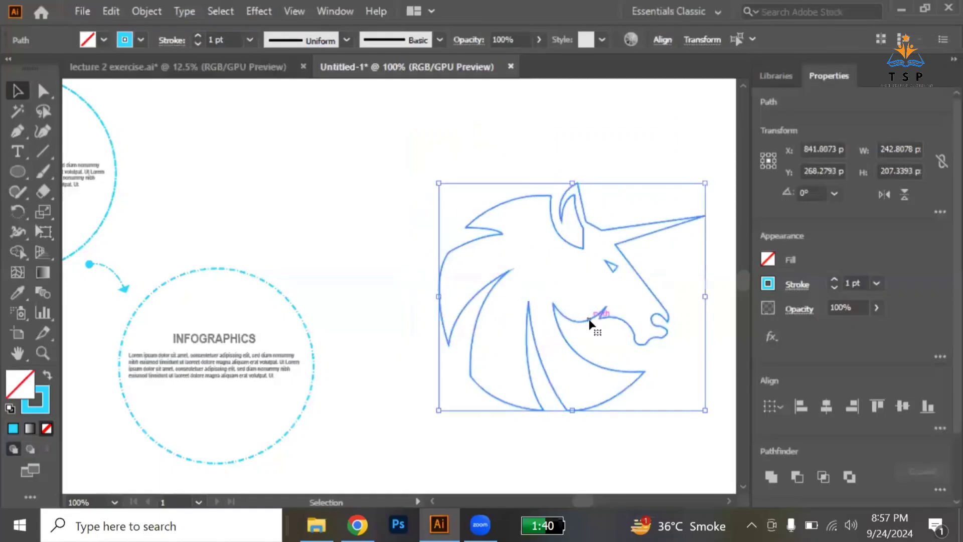
click(606, 338)
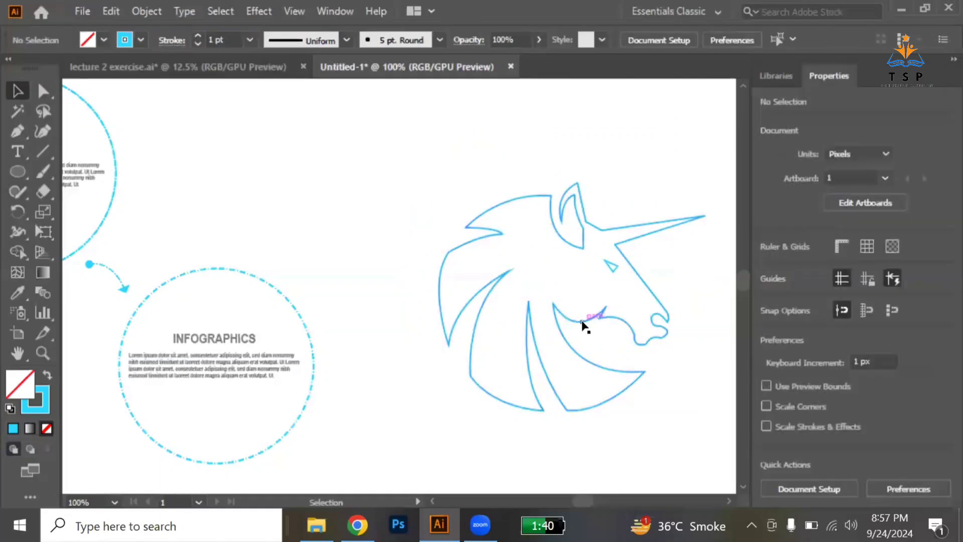
- Swap the unicorn outline's fill and stroke to give it a solid cyan fill and no stroke
click(582, 321)
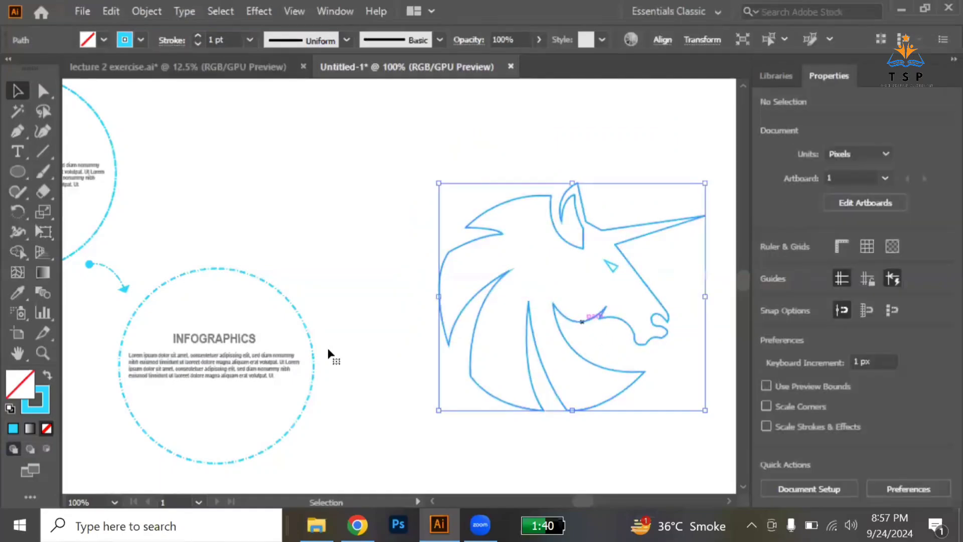
click(47, 376)
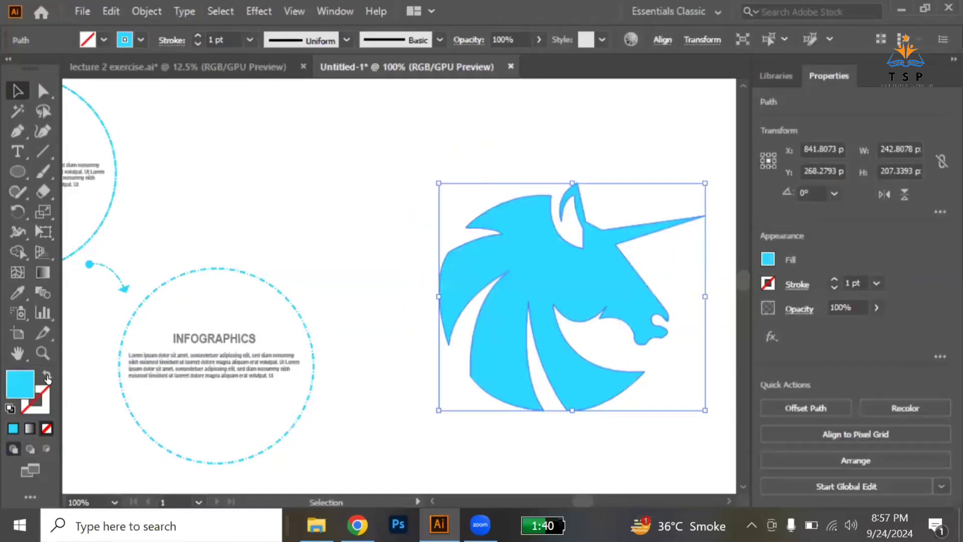
- Select the unicorn's eye and use the Eyedropper to give it a white fill with no stroke, sampled from the empty background
key(i)
click(608, 262)
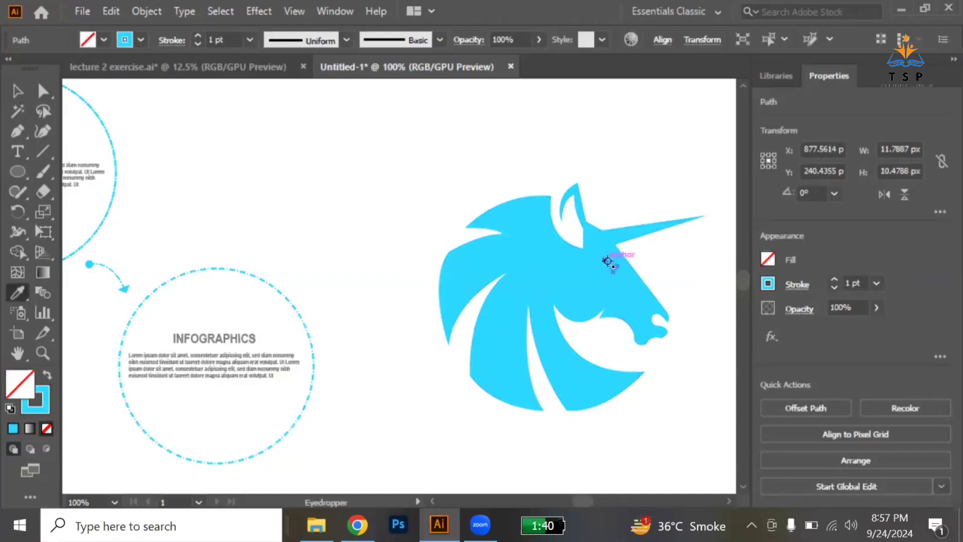
click(624, 168)
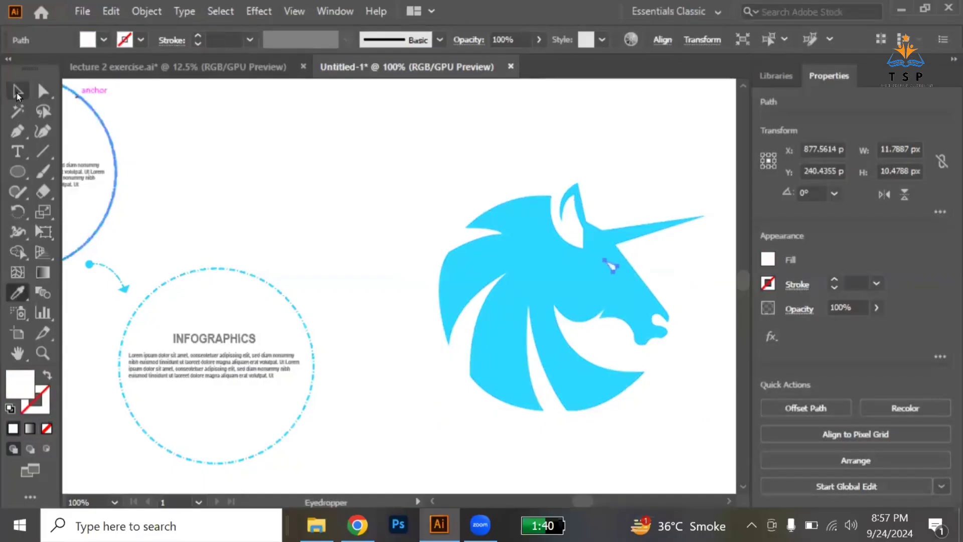
click(17, 93)
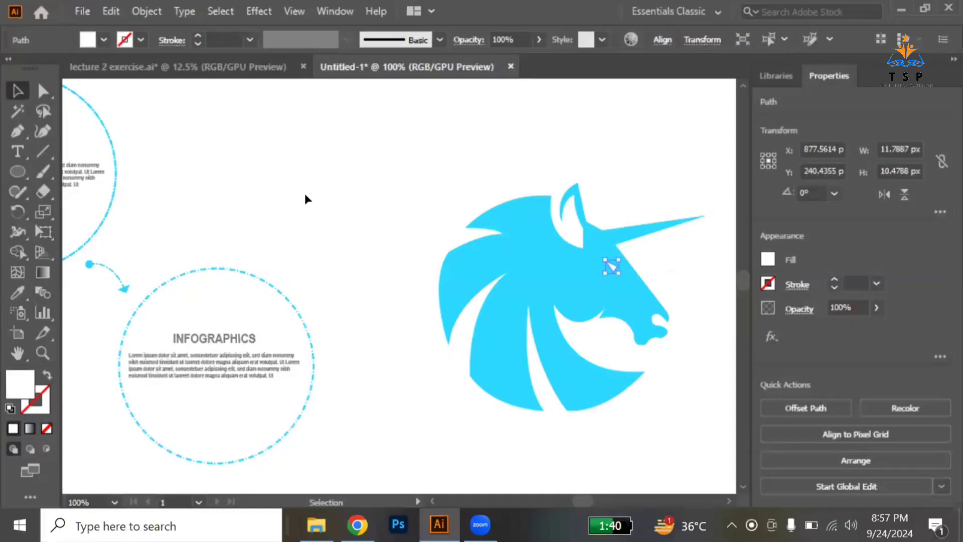
- Select the unicorn with its eye and enlarge them to about 318 × 271 px above the PENTOOL PRACTICE title
scroll(305, 194, down, 2)
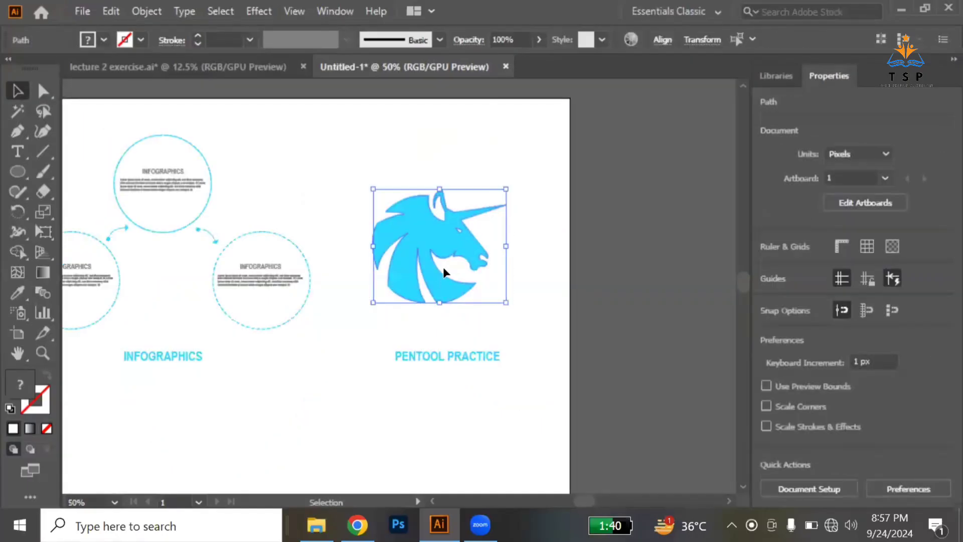
drag(443, 267, 546, 319)
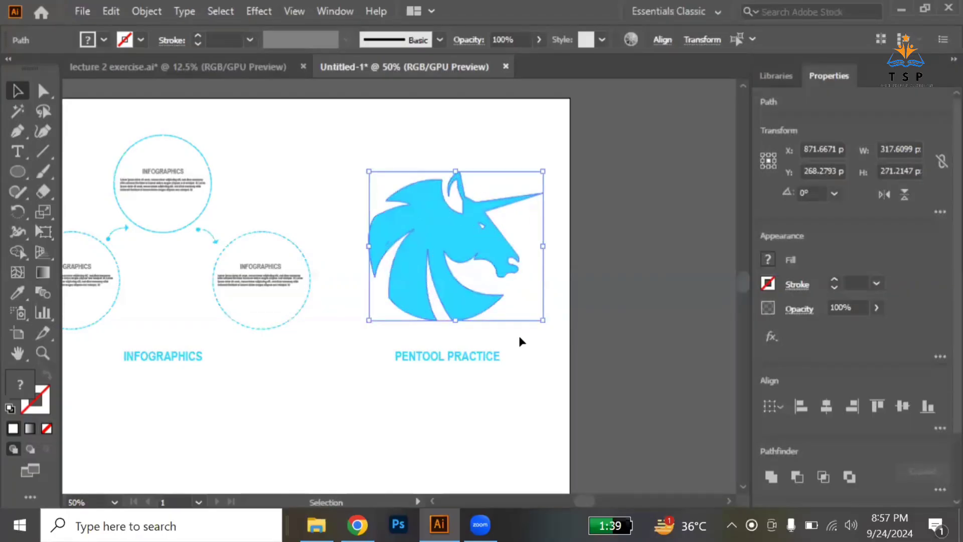
click(518, 336)
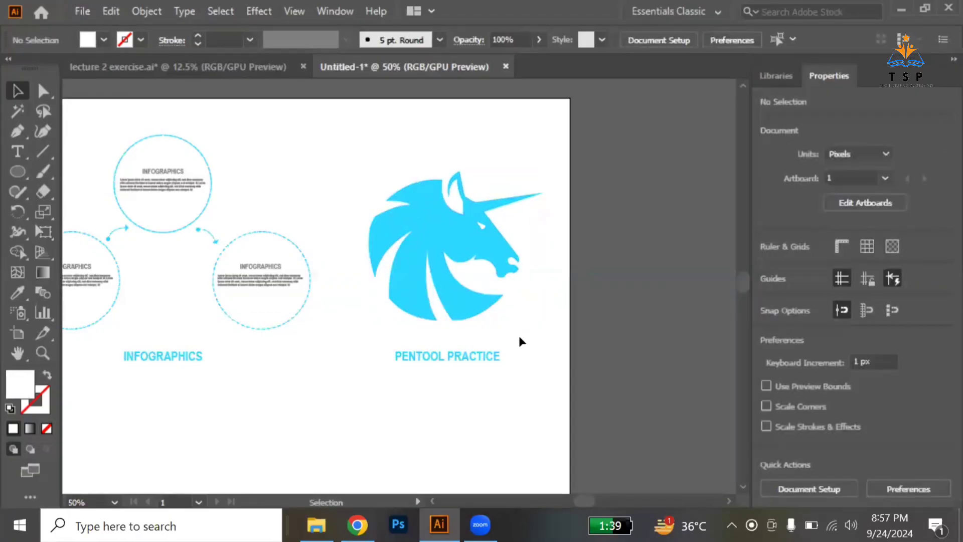
- Add a PROCESS WORK heading about 215 × 37 px below the infographic, using a retyped copy of the INFOGRAPHICS title
scroll(519, 335, left, 5)
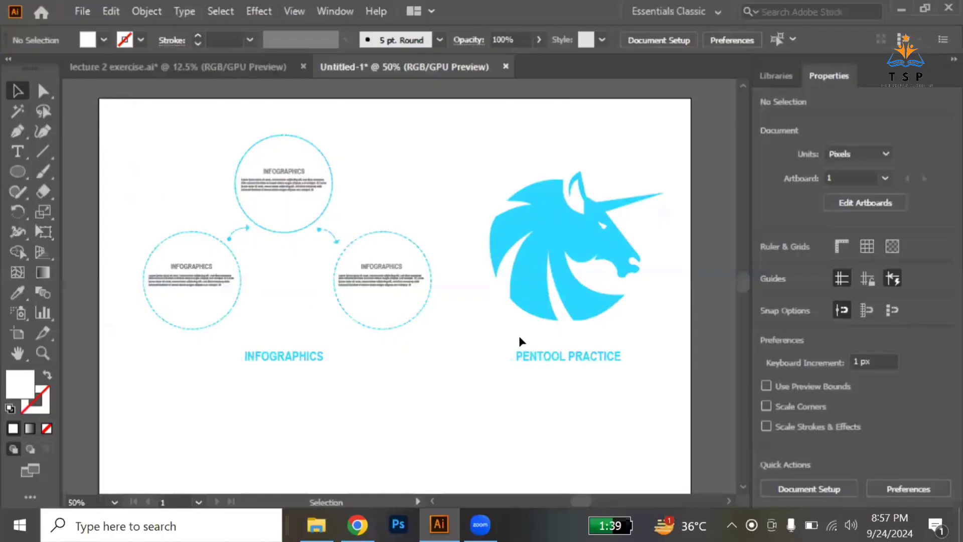
scroll(518, 336, down, 3)
scroll(520, 339, down, 1)
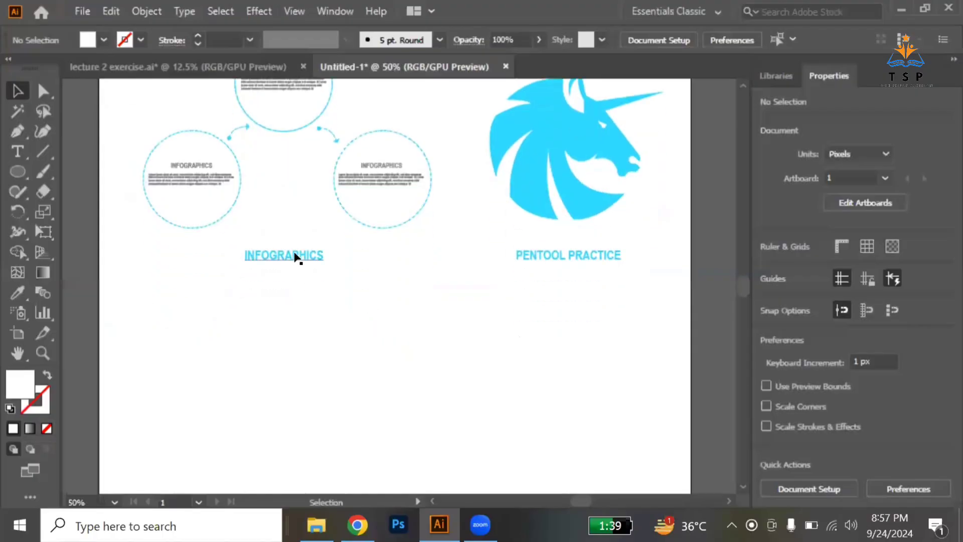
drag(295, 252, 95, 332)
double_click(188, 325)
text(P)
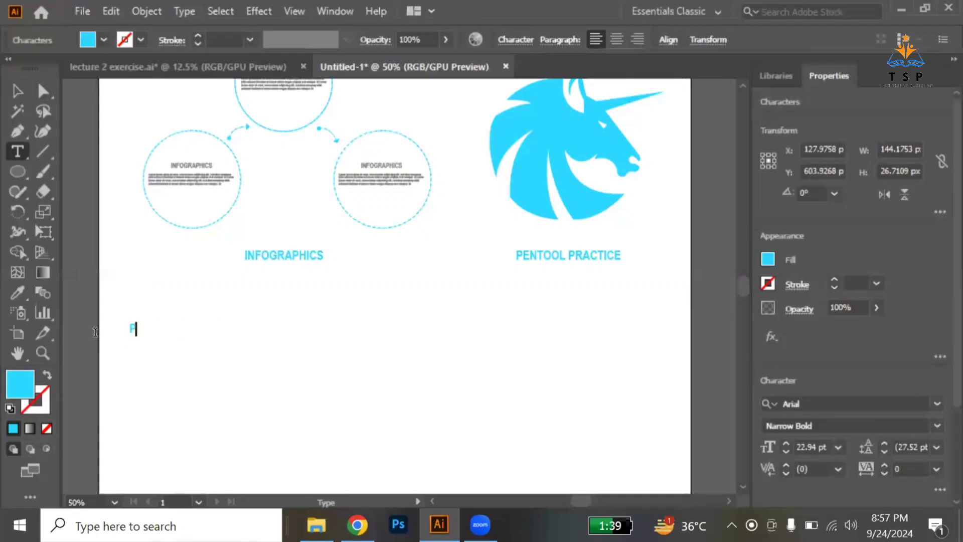
text(ROCESS WORK)
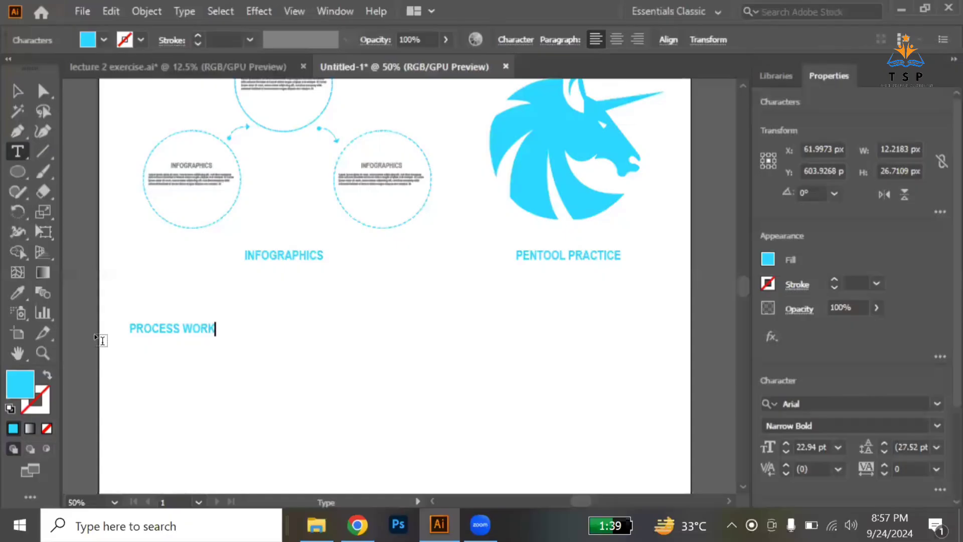
click(17, 90)
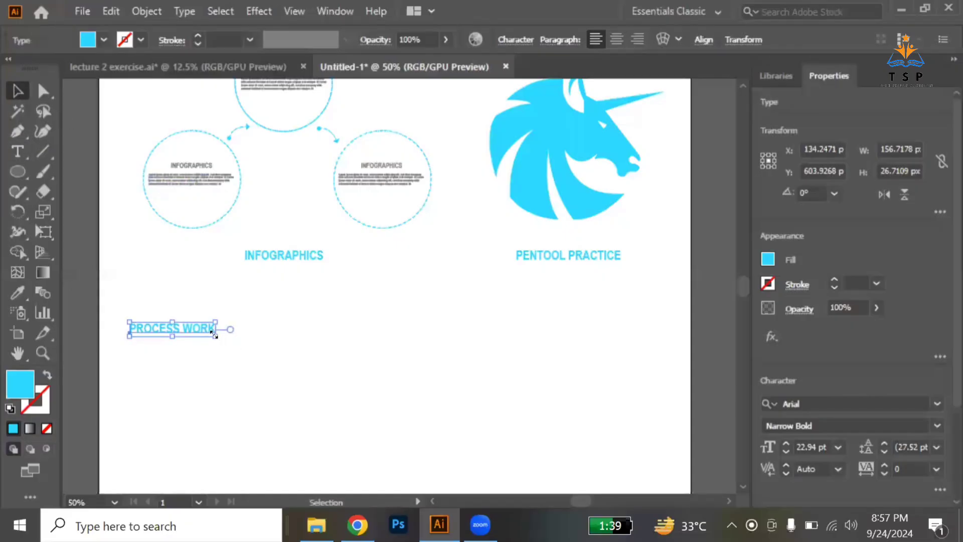
drag(217, 335, 248, 342)
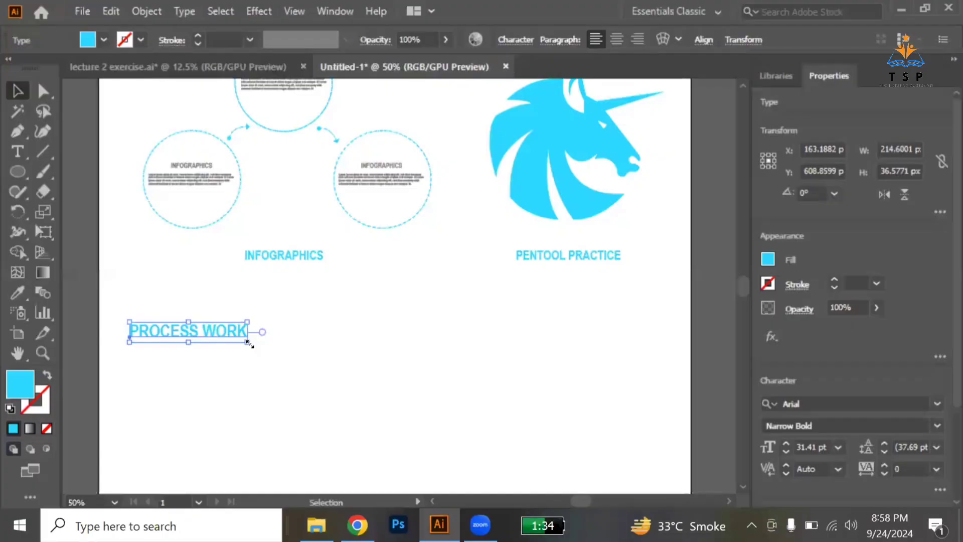
- Draw a circle about 103 px in diameter below the PROCESS WORK heading and give it a cyan stroke with no fill
click(17, 172)
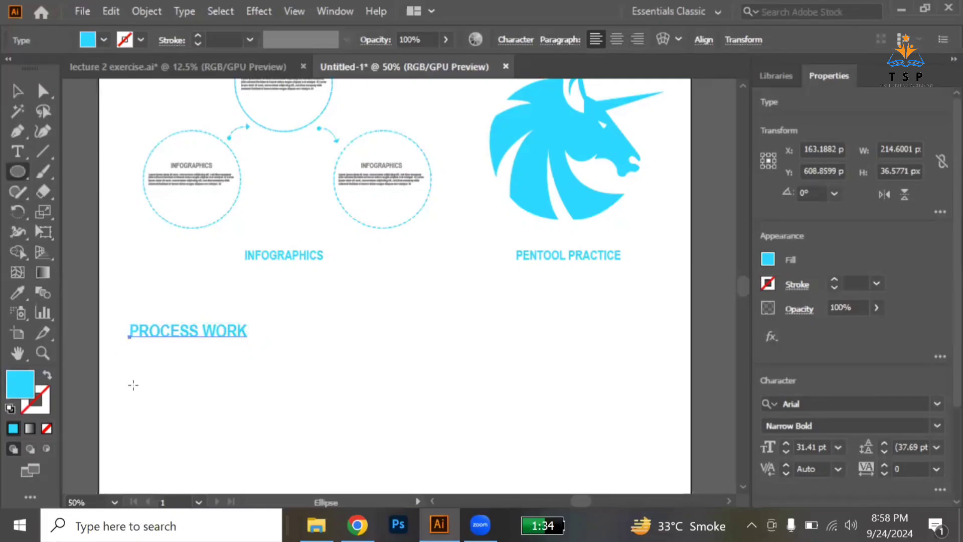
scroll(133, 385, up, 1)
scroll(134, 385, down, 4)
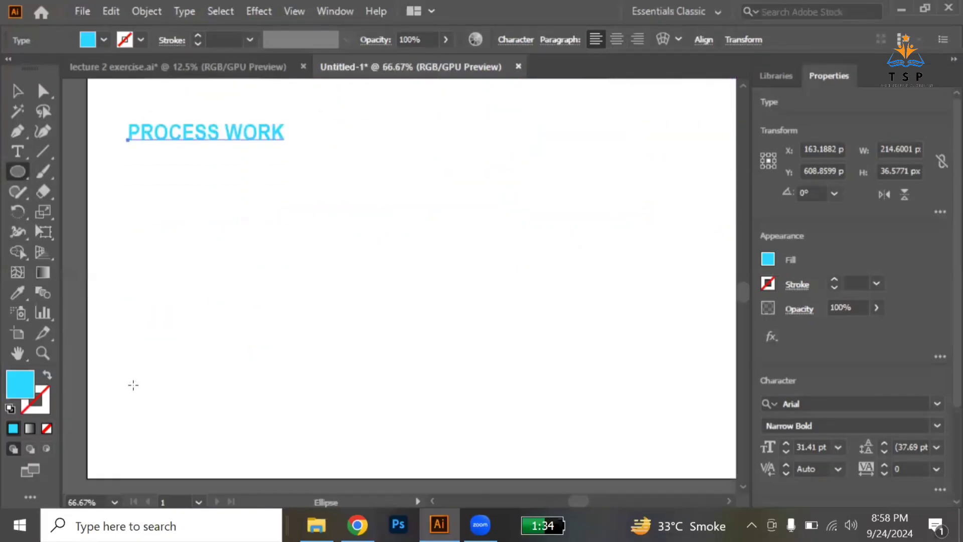
drag(173, 235, 213, 272)
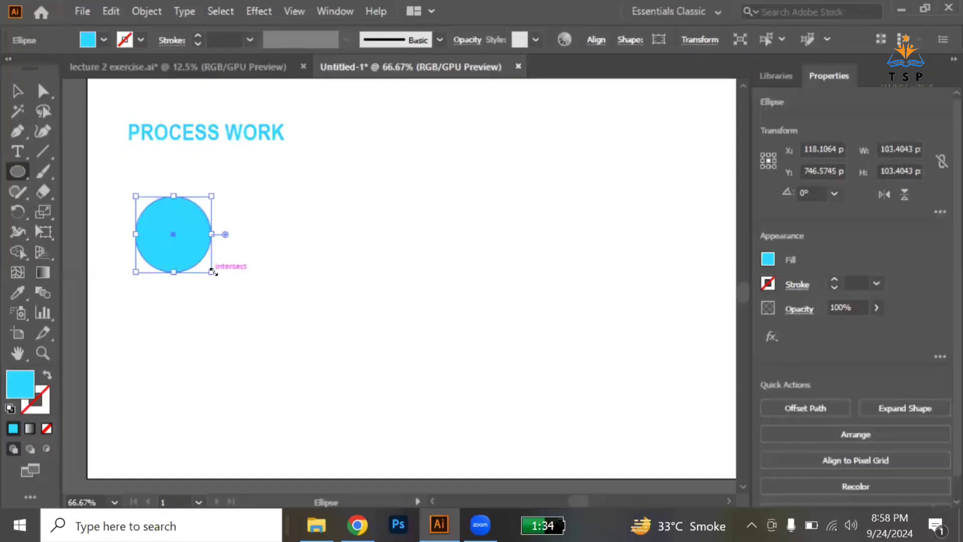
click(47, 376)
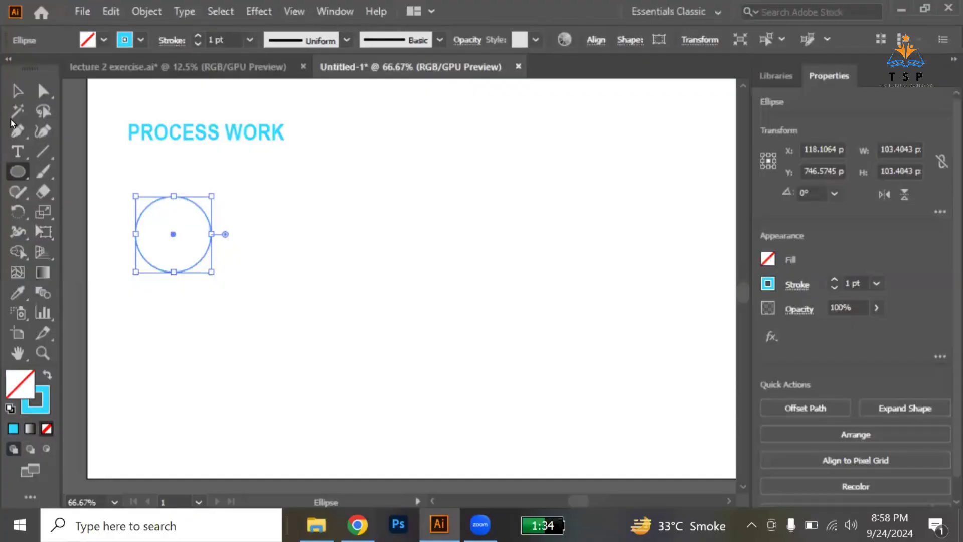
- Copy the circle horizontally to its right, then add another copy overlapping that one by half its width
click(17, 91)
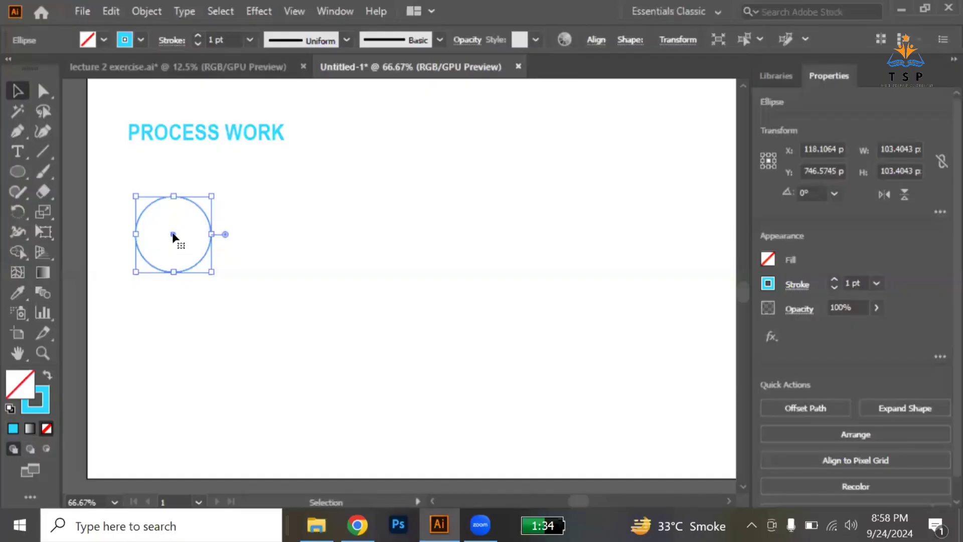
drag(174, 236, 304, 237)
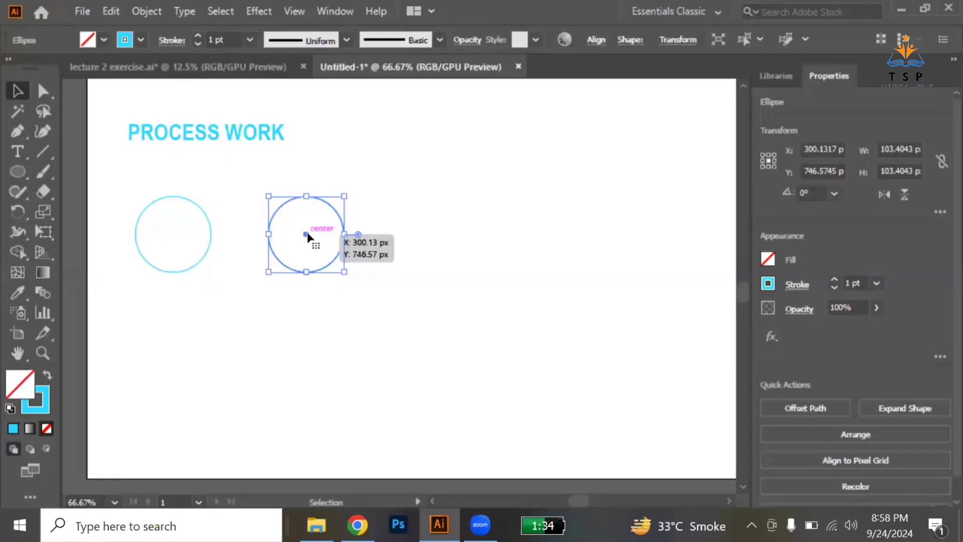
drag(307, 233, 345, 238)
click(291, 295)
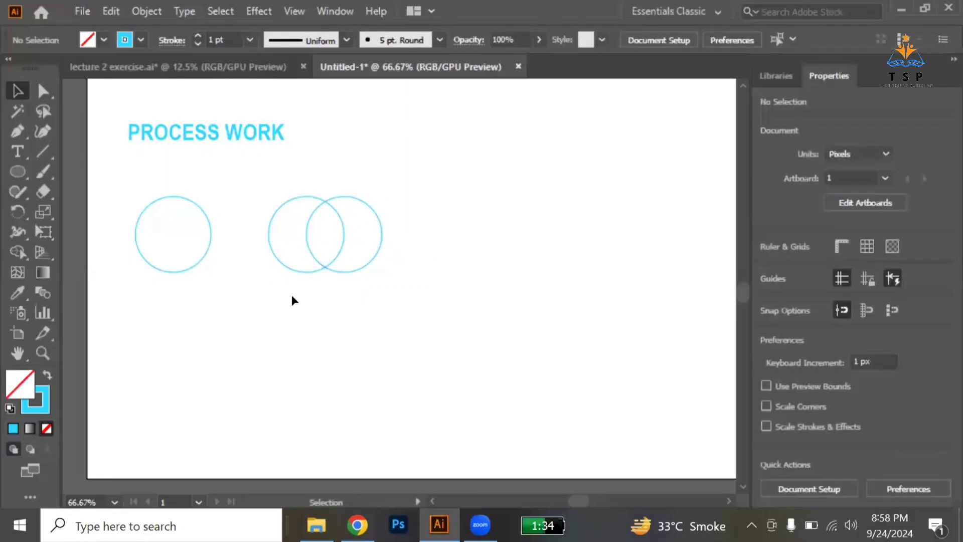
- Copy the overlapping pair farther along the row and add a third circle centred below, overlapping both
drag(292, 296, 500, 234)
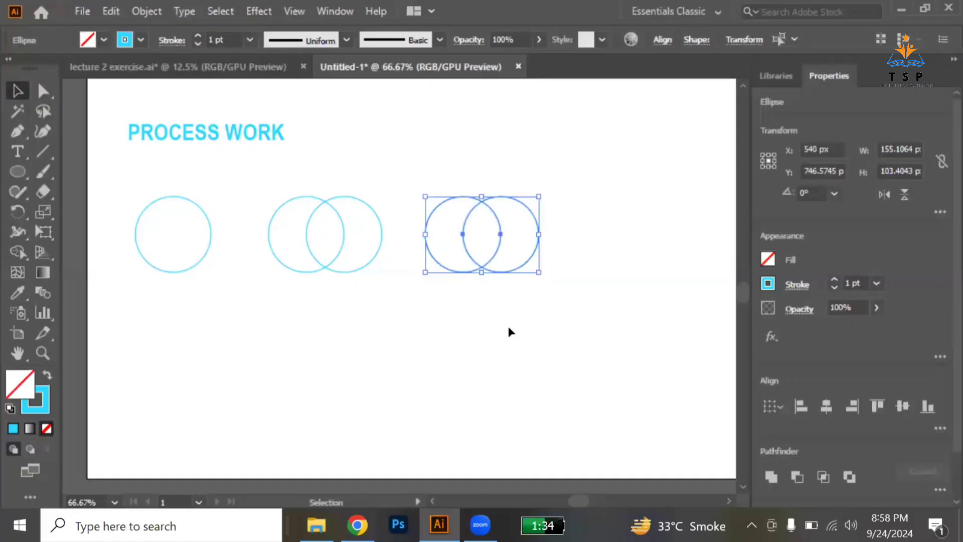
click(509, 331)
drag(519, 271, 497, 300)
click(504, 335)
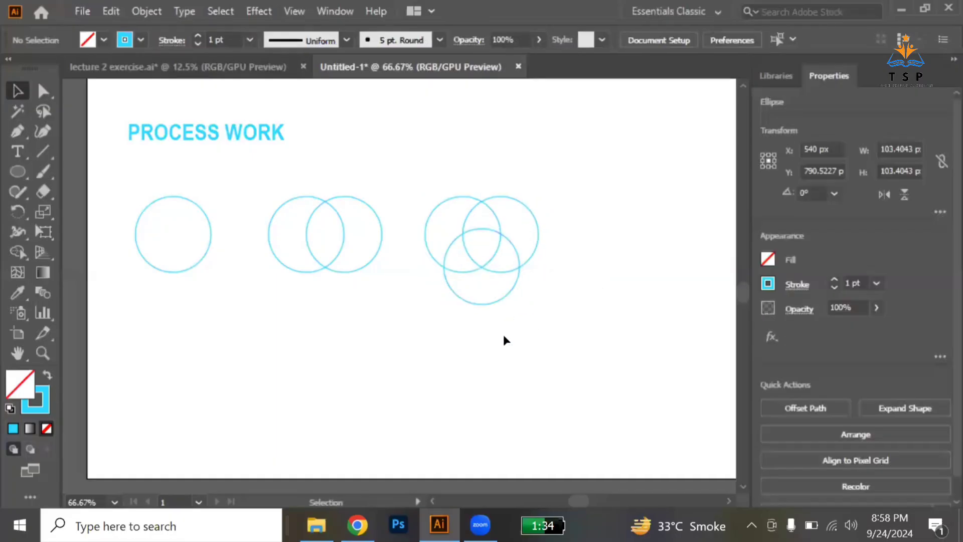
- Copy the three-circle group below the first single circle, centred under it at about Y 949 px
drag(428, 187, 537, 292)
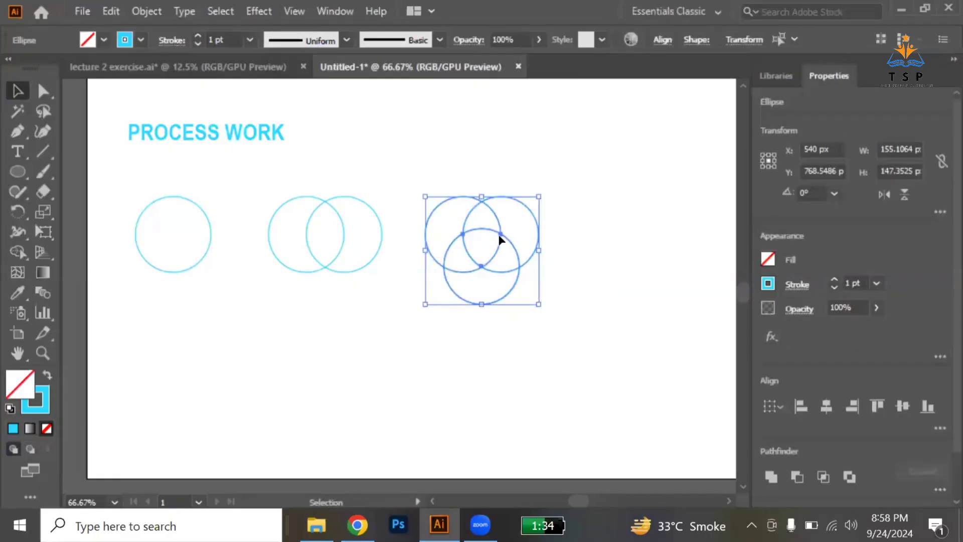
drag(500, 239, 199, 404)
scroll(198, 404, down, 3)
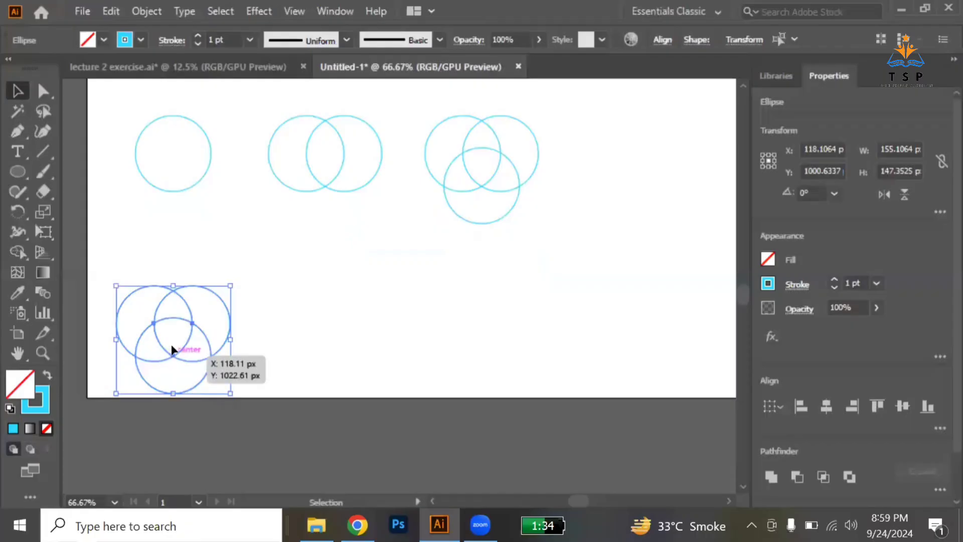
drag(172, 353, 172, 315)
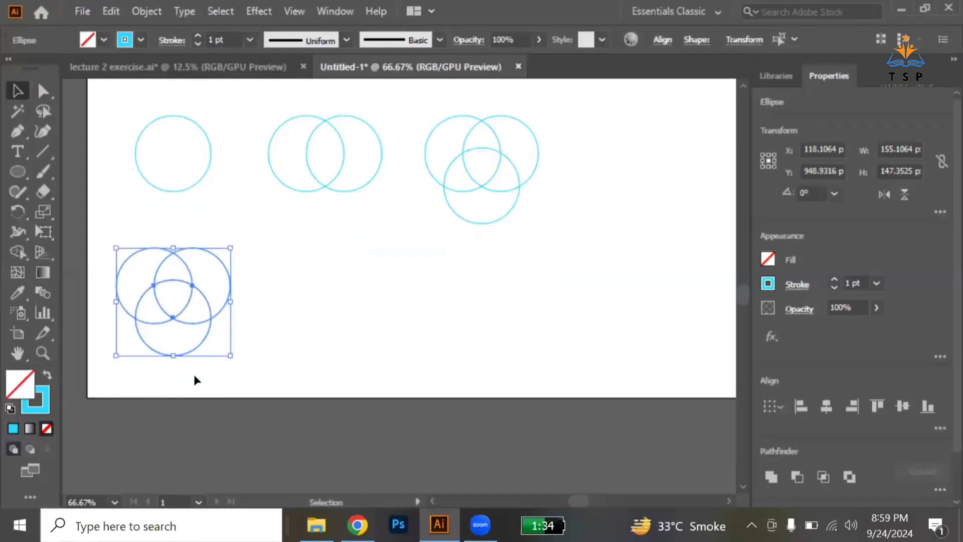
- Copy one circle of the lower group into the middle of its three overlapping circles
click(194, 375)
scroll(168, 324, up, 2)
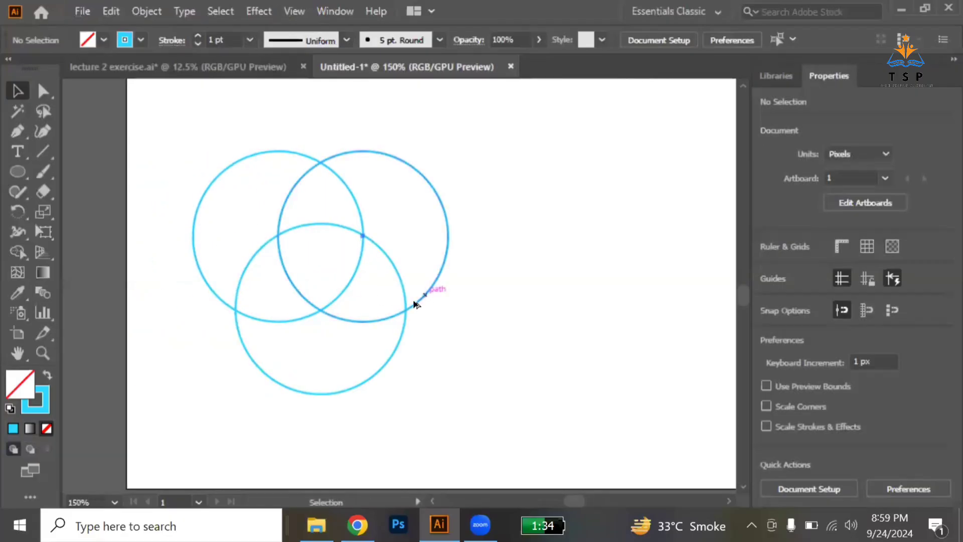
drag(416, 304, 386, 332)
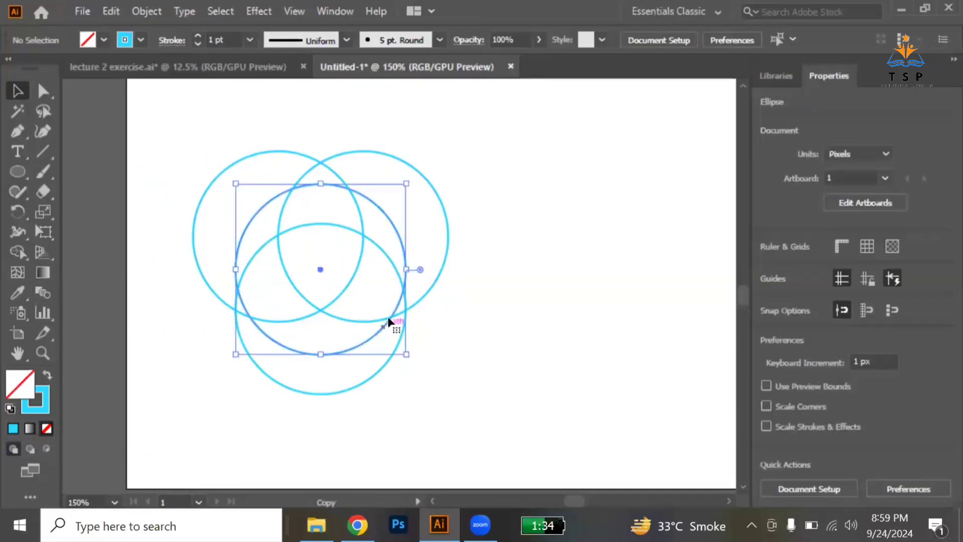
- Select all four circles of the lower group and copy them horizontally to about X 326 px
click(191, 154)
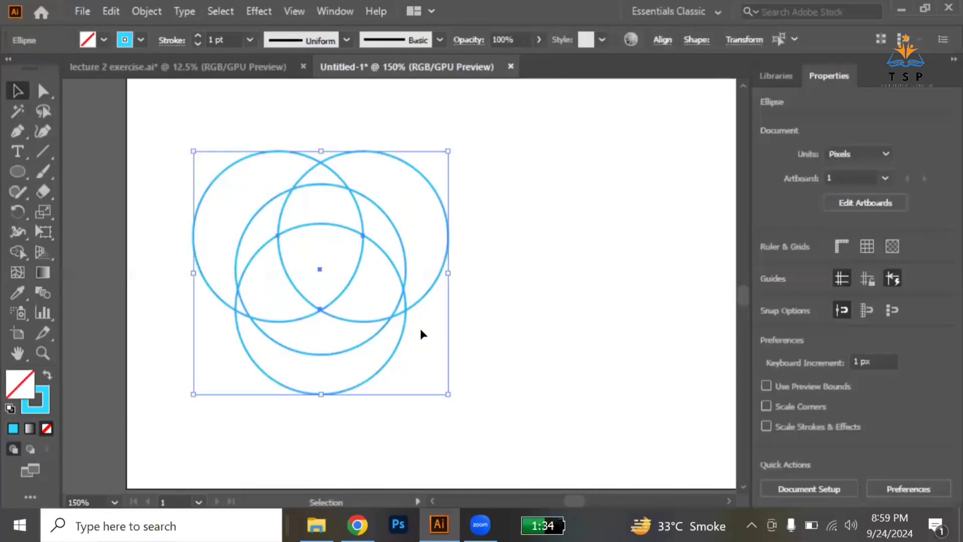
key(ctrl+minus)
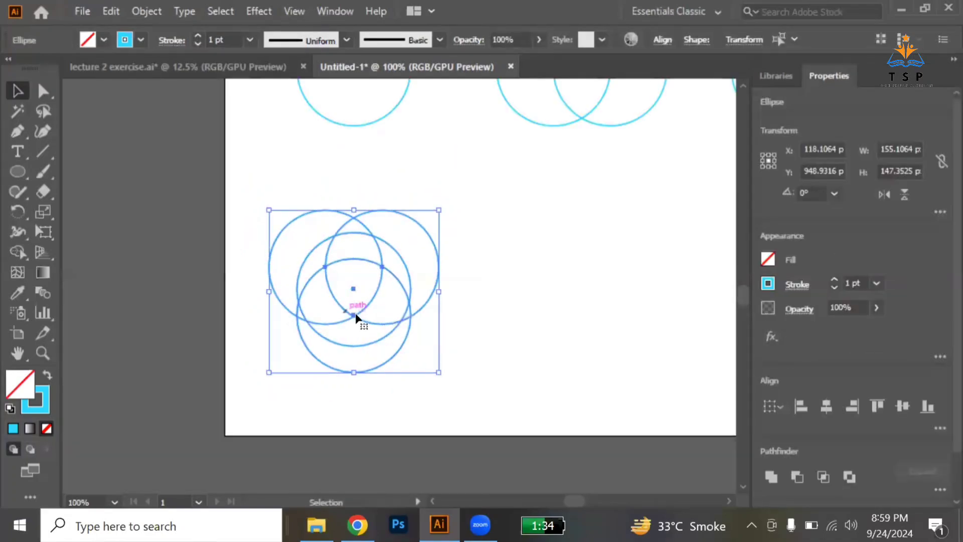
drag(366, 316, 581, 316)
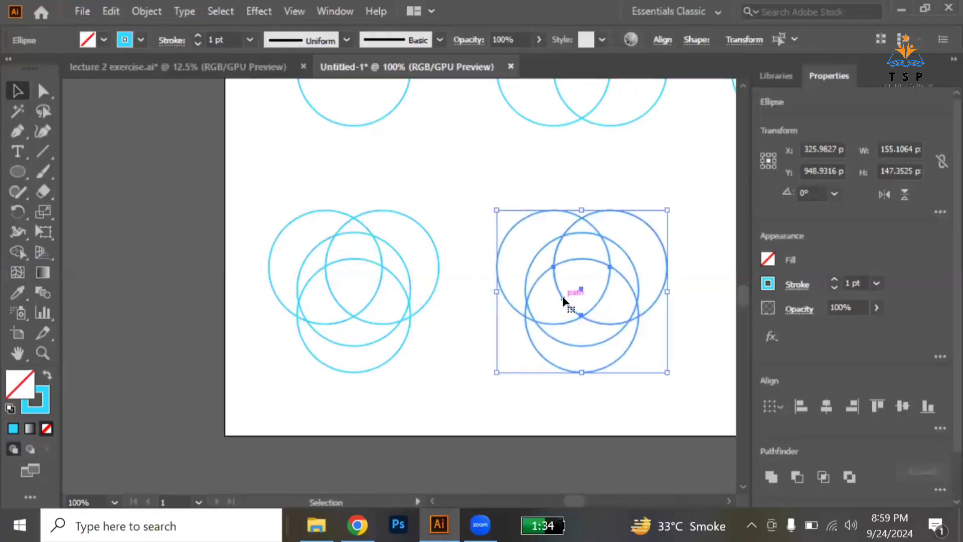
- Use the Shape Builder to remove every region of the copied four-circle group that lies outside the middle circle
click(17, 254)
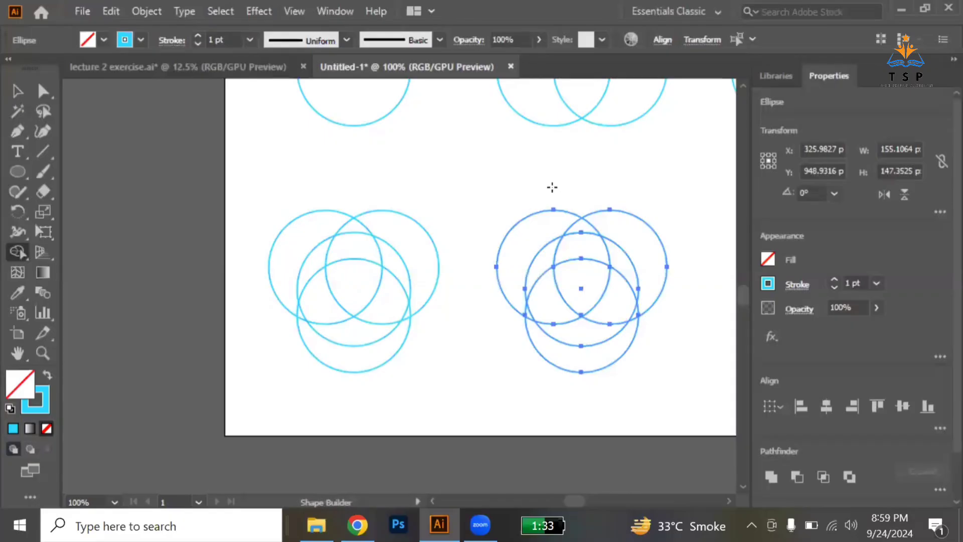
mouse_move(552, 190)
mouse_down()
mouse_move(556, 214)
mouse_move(571, 225)
mouse_move(618, 227)
mouse_up()
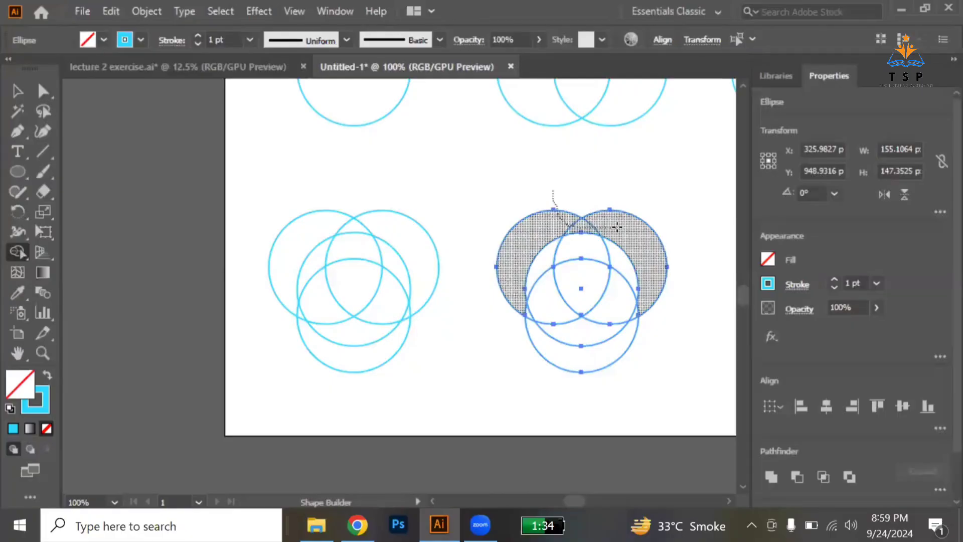
drag(617, 228, 617, 226)
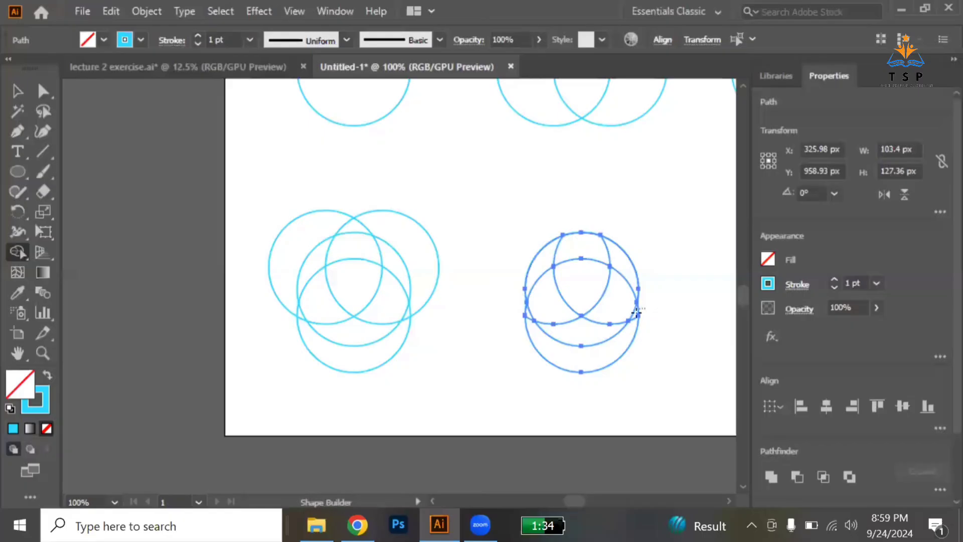
mouse_move(637, 310)
mouse_down()
mouse_move(633, 324)
mouse_move(553, 383)
mouse_move(546, 369)
mouse_up()
key(ctrl)
alt+click(636, 322)
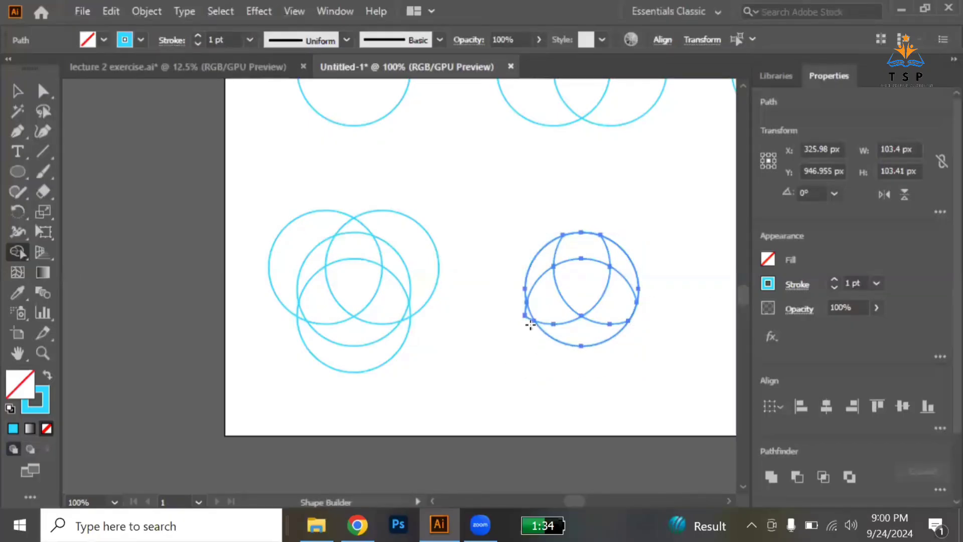
- Merge the regions around the central triangular shape with the Shape Builder to form three swirling blades
mouse_move(596, 249)
mouse_down()
mouse_move(615, 263)
mouse_move(622, 296)
mouse_up()
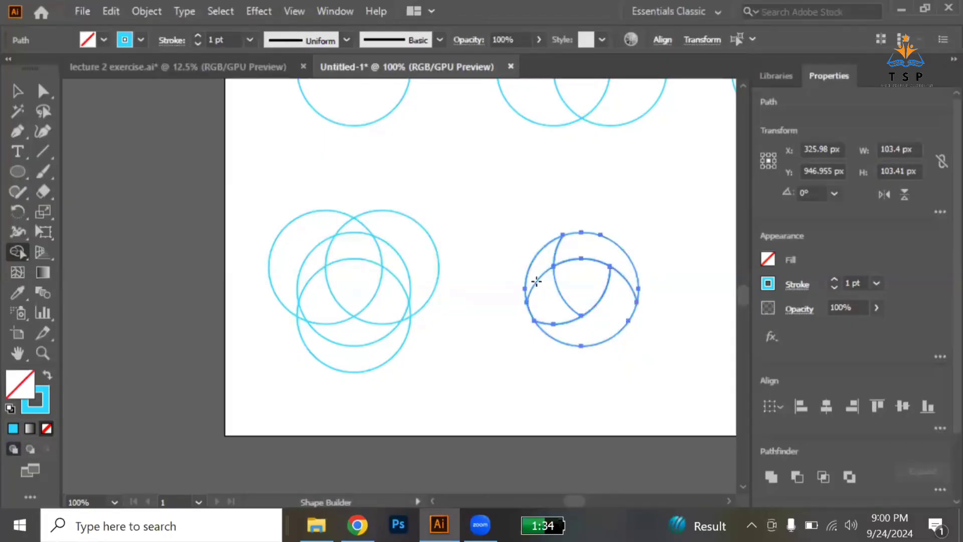
mouse_move(536, 281)
mouse_down()
mouse_move(539, 289)
mouse_move(541, 275)
mouse_up()
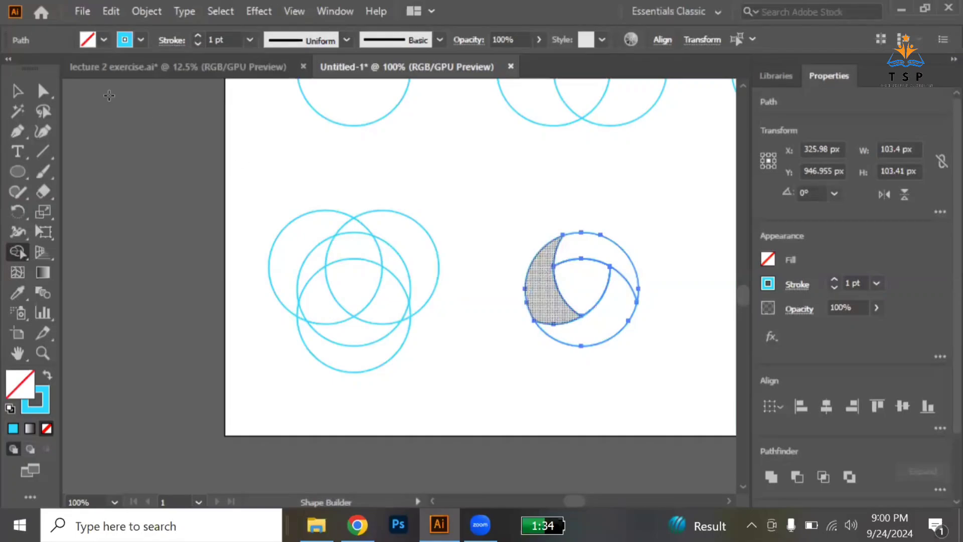
click(14, 92)
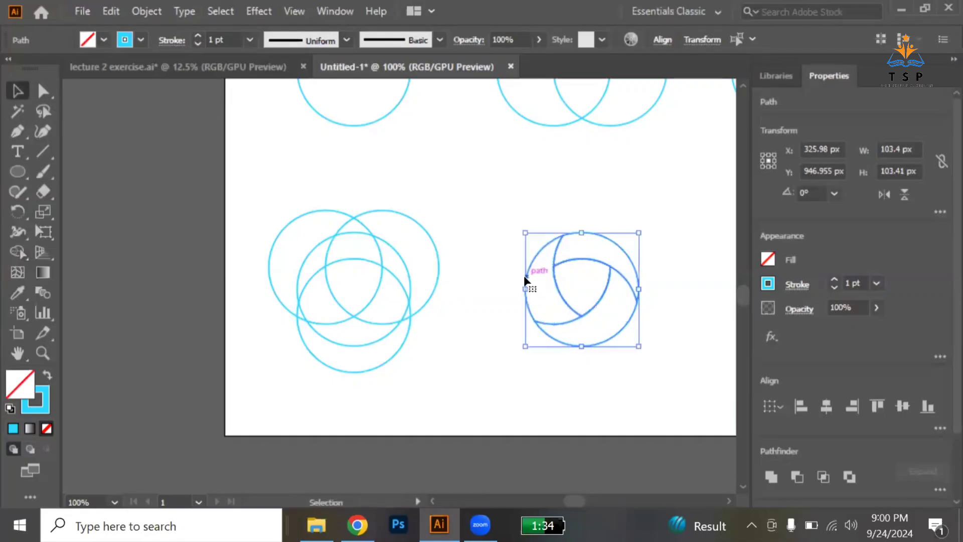
- Copy the finished swirl emblem horizontally to its right, beneath the three-circle group of the upper row
scroll(524, 276, right, 5)
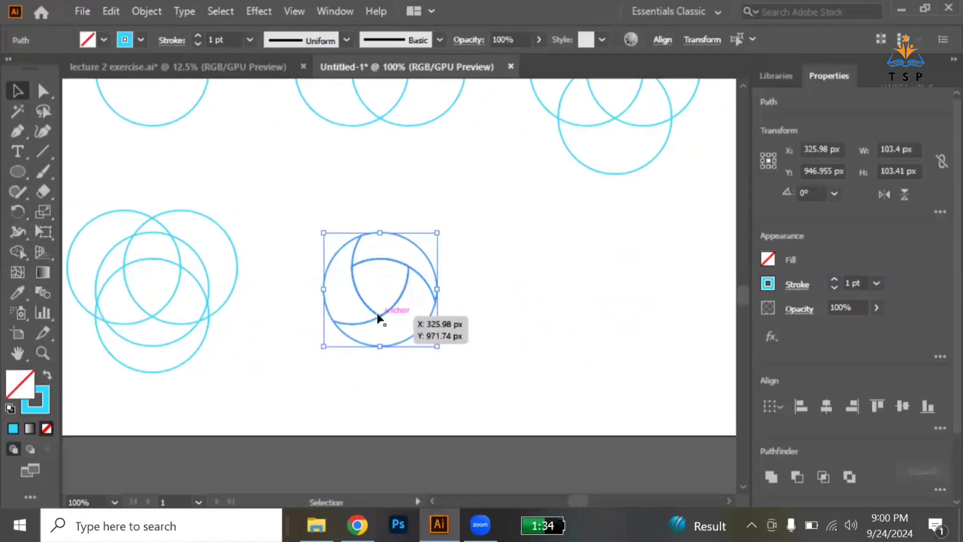
drag(378, 317, 617, 321)
click(686, 302)
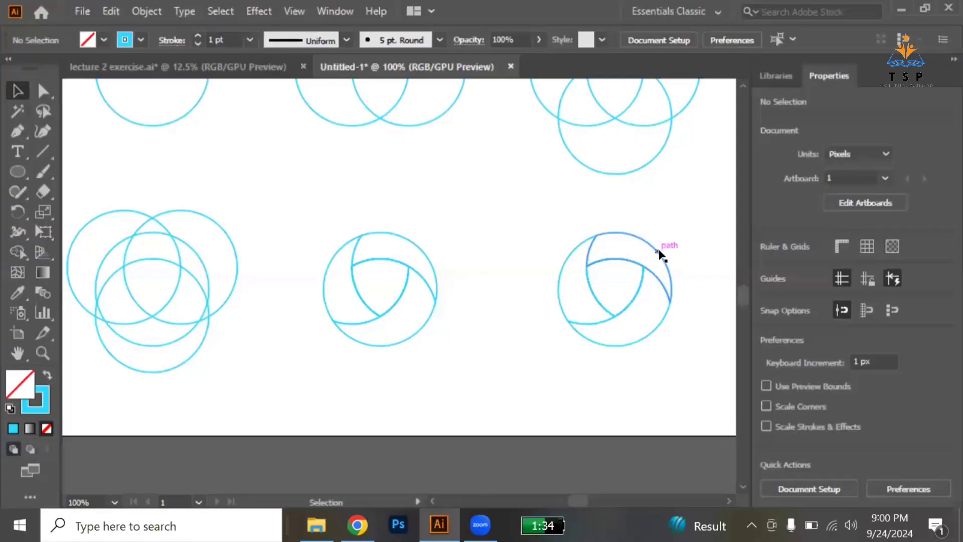
- Move the three blades of the copied emblem slightly outward, leaving gaps around its central triangular shape
click(658, 250)
drag(658, 249, 669, 232)
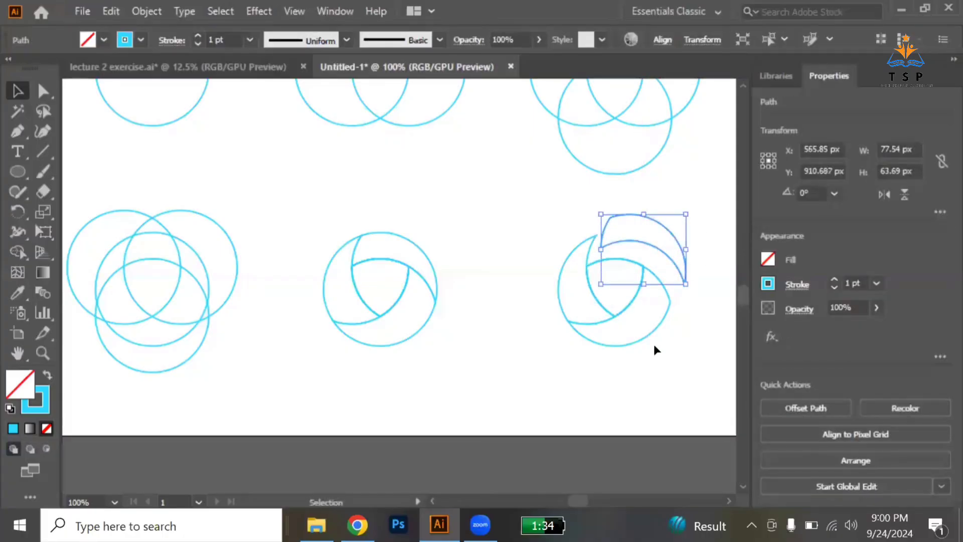
drag(649, 334, 667, 350)
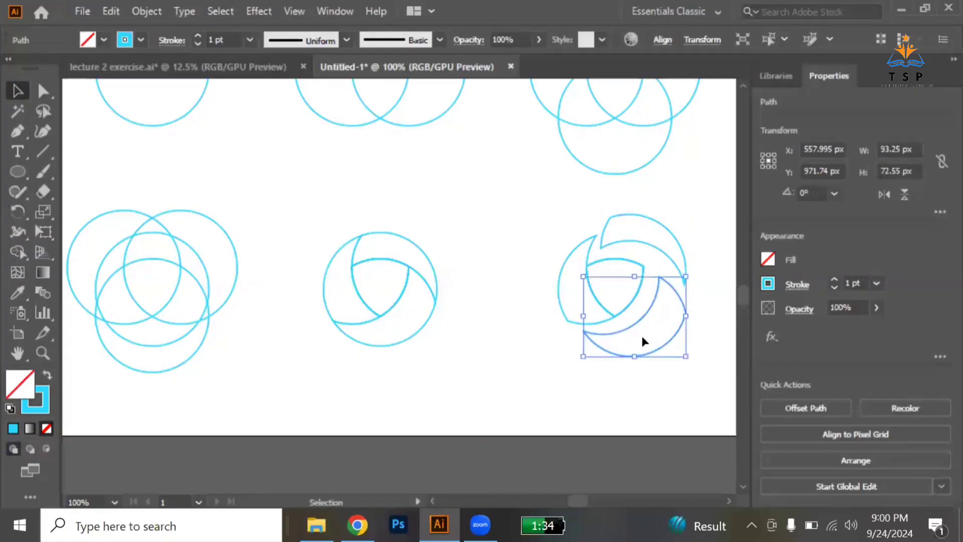
drag(555, 297, 542, 296)
click(516, 278)
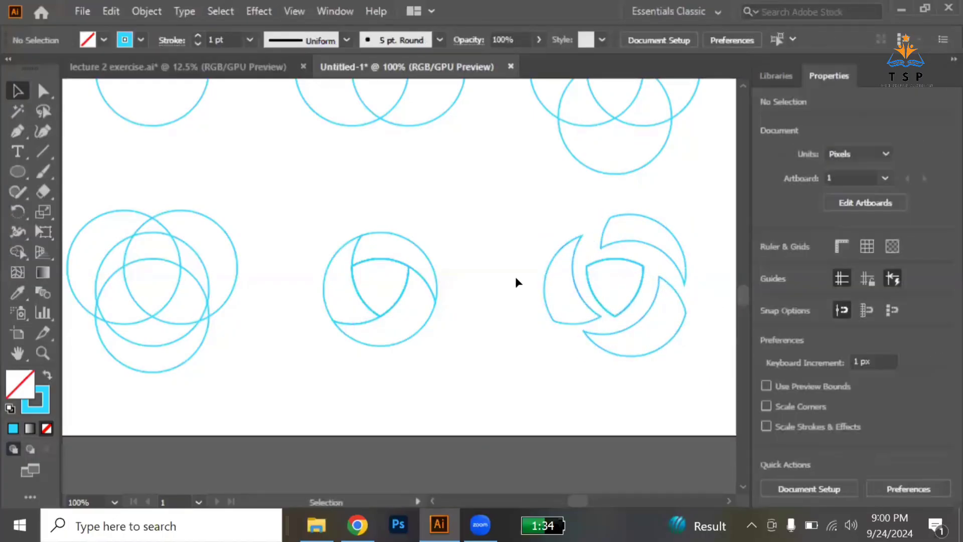
- Copy the intact swirl emblem to the empty area beyond the exploded emblem and enlarge it proportionally to about twice its size
scroll(516, 277, down, 1)
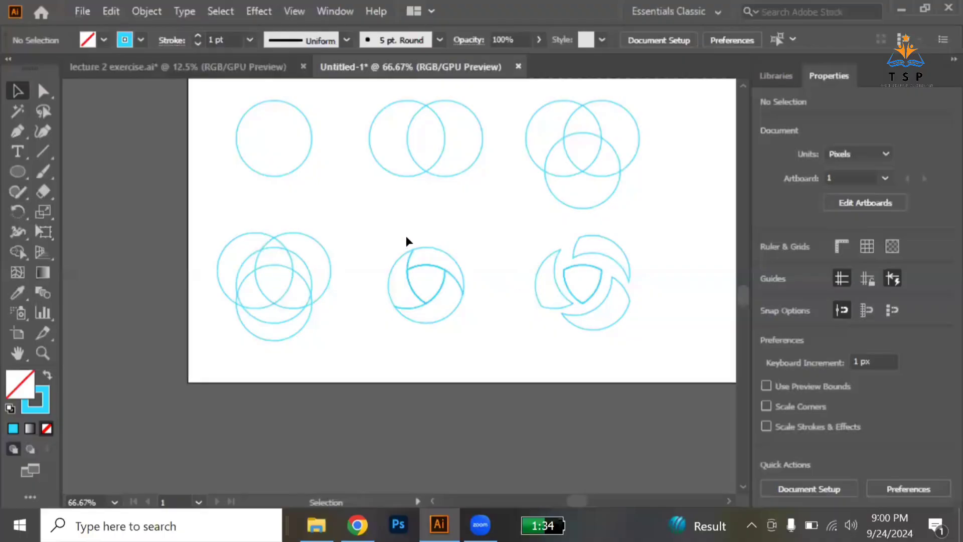
drag(378, 228, 507, 336)
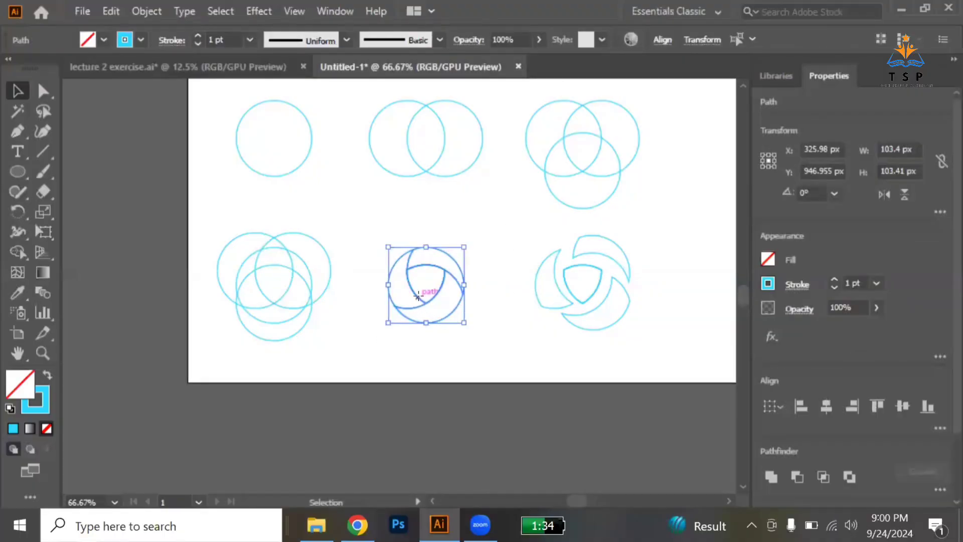
drag(423, 299, 725, 297)
scroll(705, 300, right, 5)
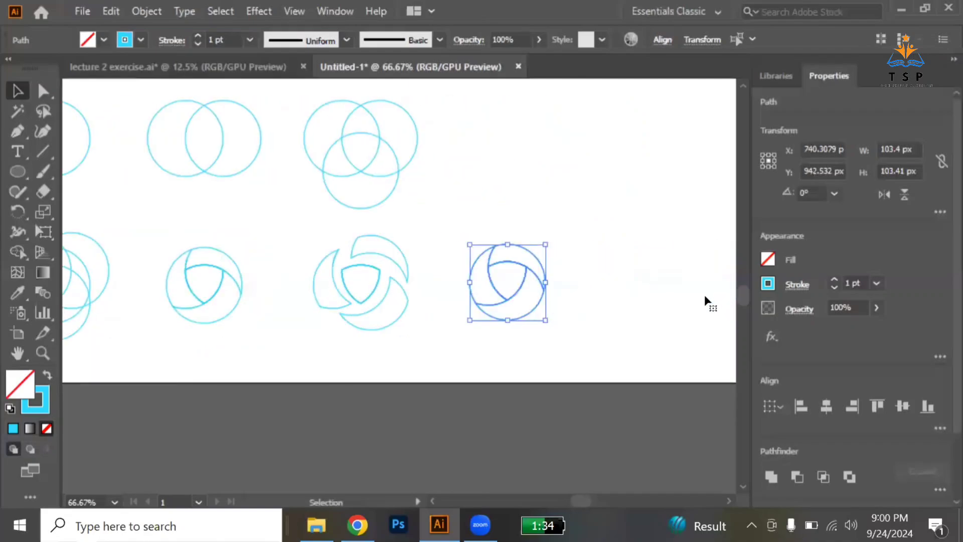
drag(545, 321, 654, 305)
click(654, 335)
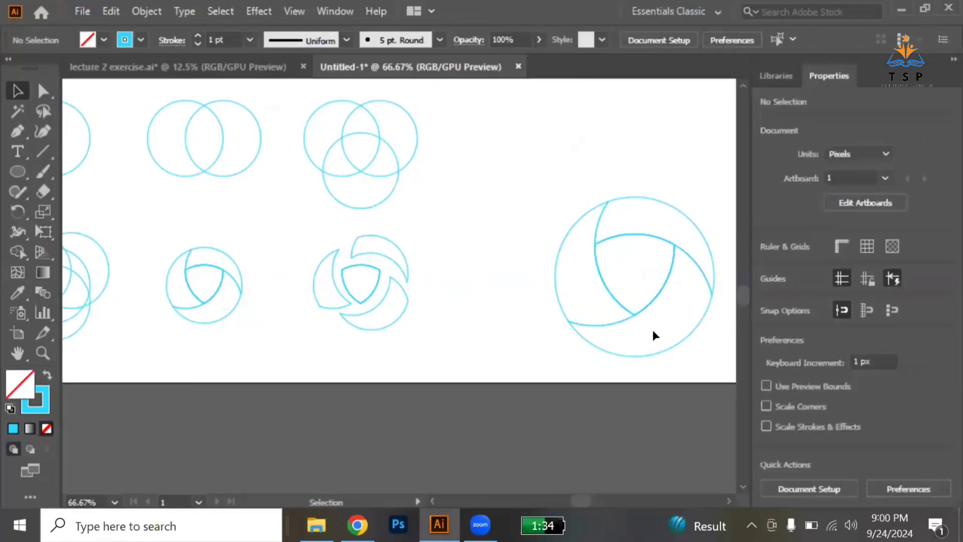
- Give the large emblem's upper blade a solid 109EFF blue fill with no stroke
click(660, 201)
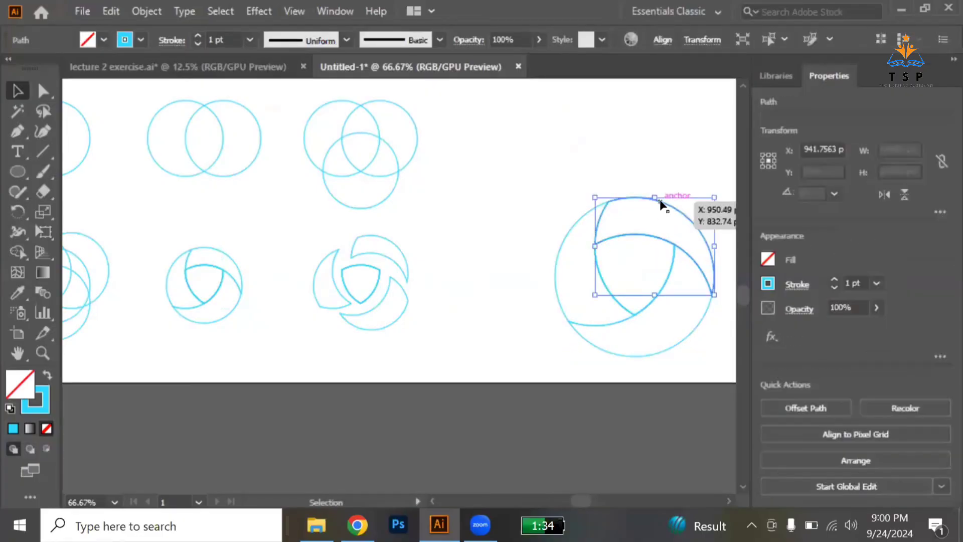
click(47, 375)
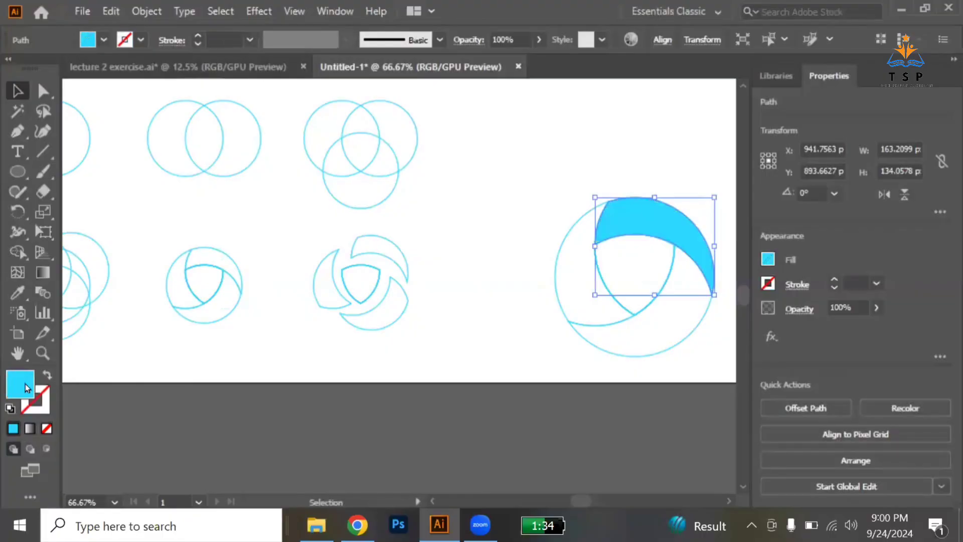
double_click(25, 383)
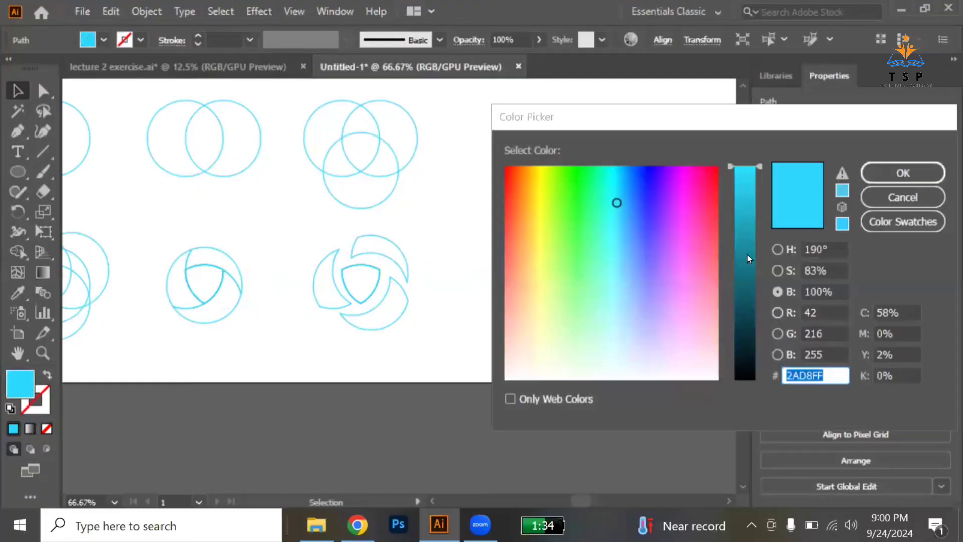
click(618, 178)
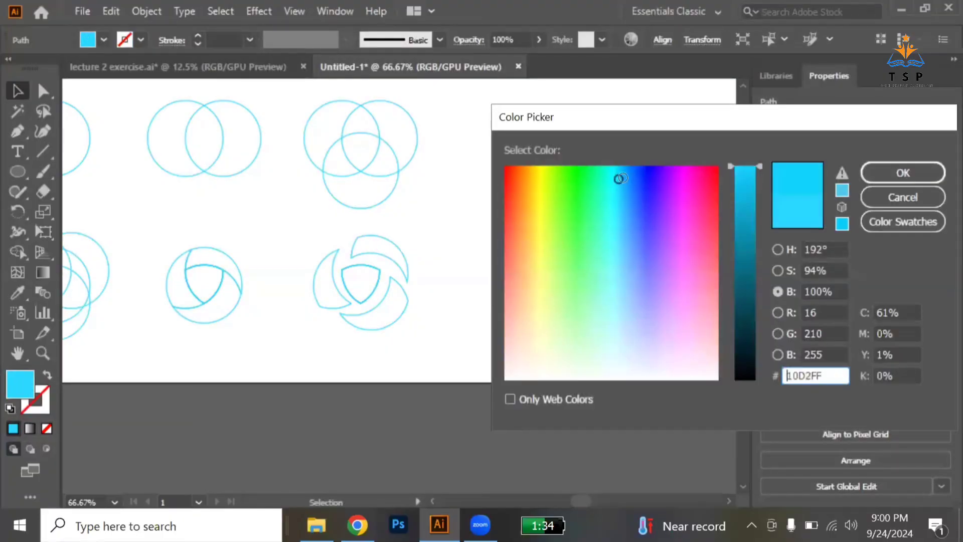
click(626, 179)
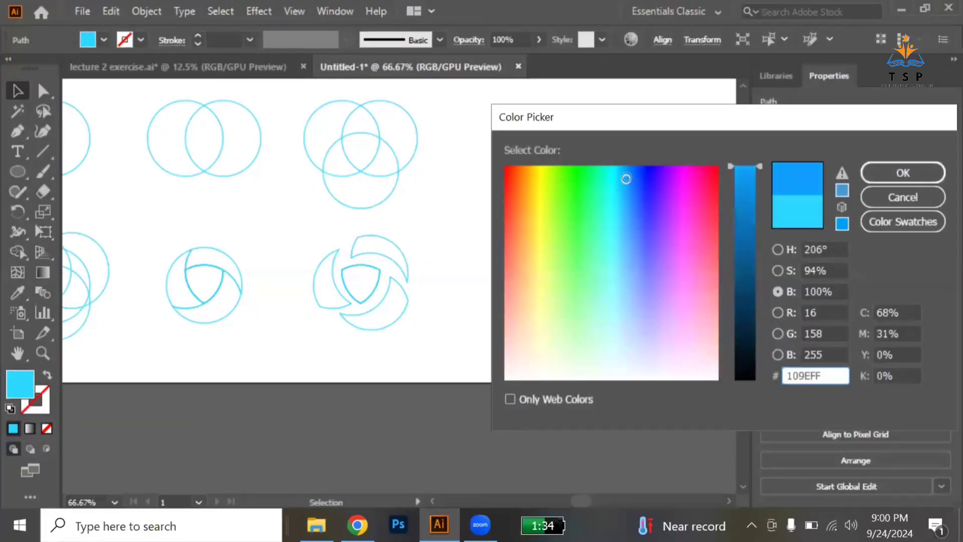
click(877, 172)
- Replace the outline of the large emblem's left blade with a solid medium-dark blue fill
click(558, 307)
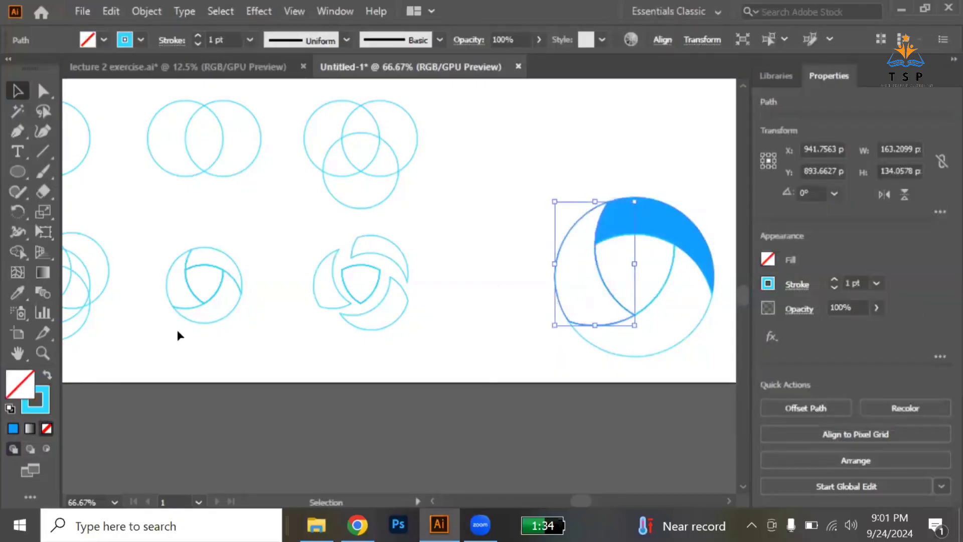
click(47, 375)
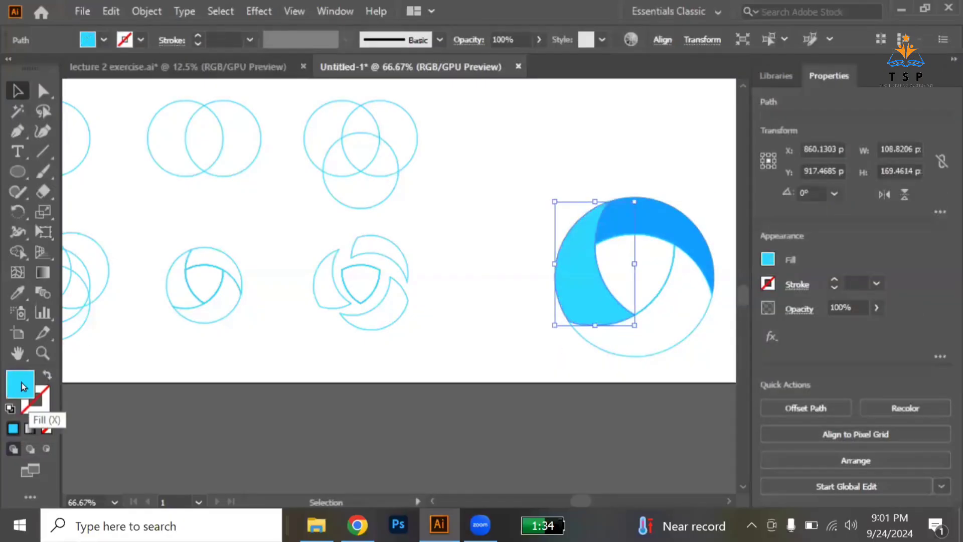
double_click(22, 387)
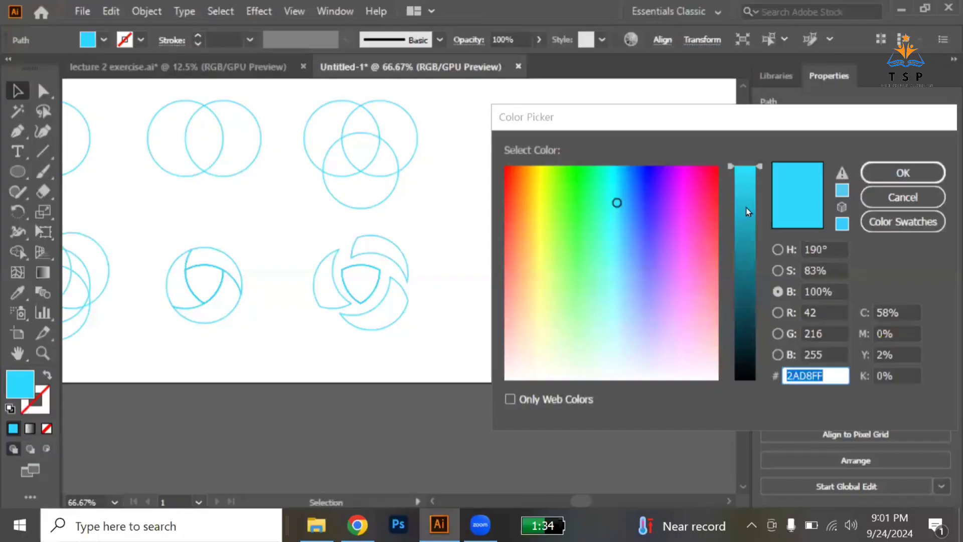
click(745, 208)
drag(745, 213, 745, 214)
drag(620, 191, 623, 177)
drag(738, 243, 736, 253)
key(Return)
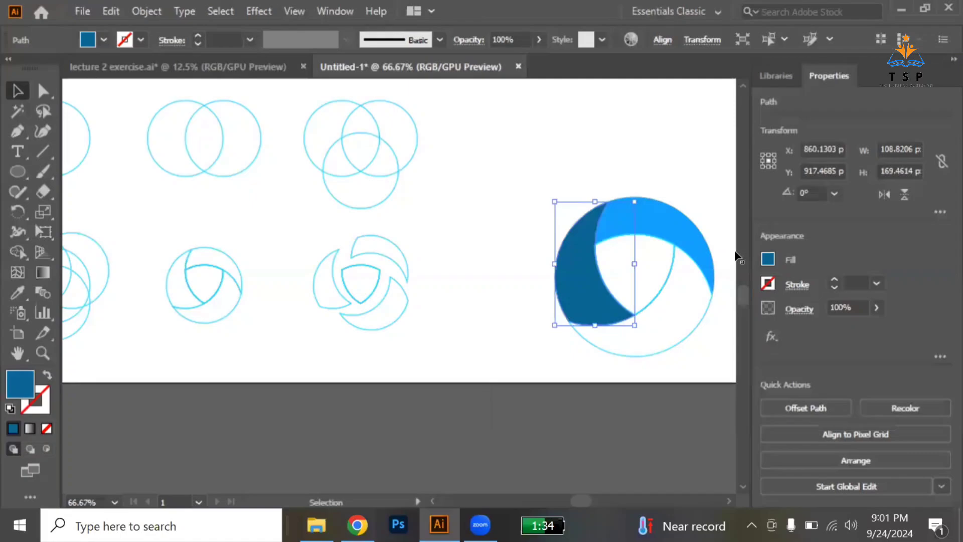
- Replace the outline of the large emblem's lower blade with a solid dark navy 072E51 fill
click(659, 353)
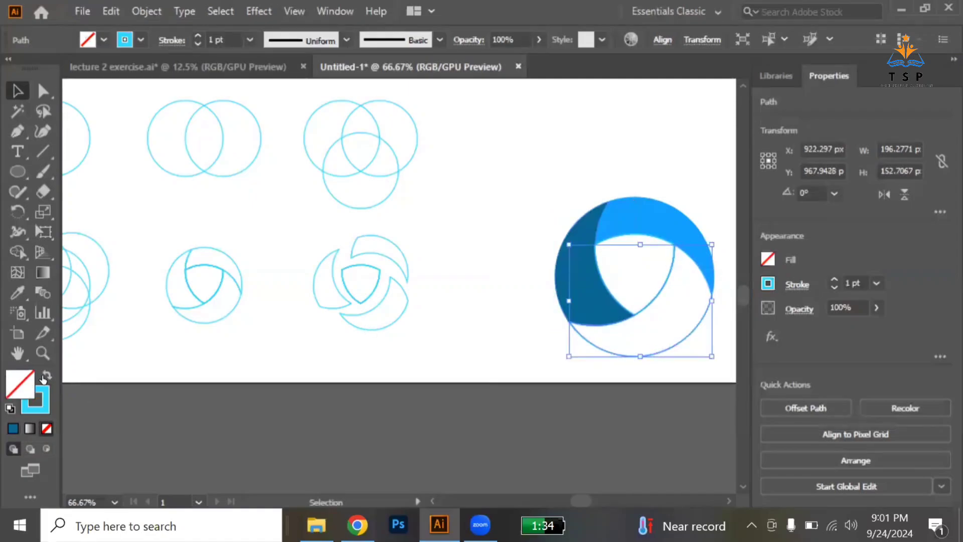
key(shift+x)
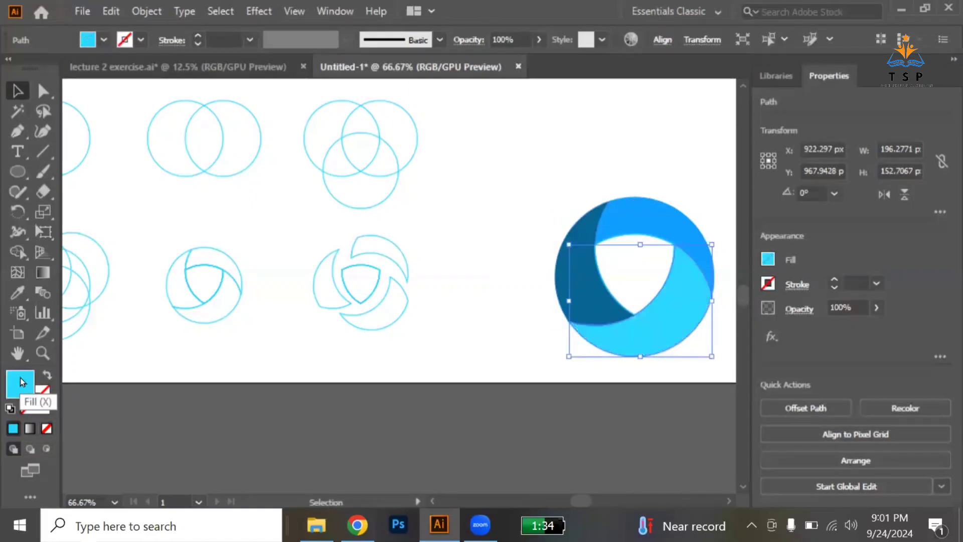
double_click(20, 382)
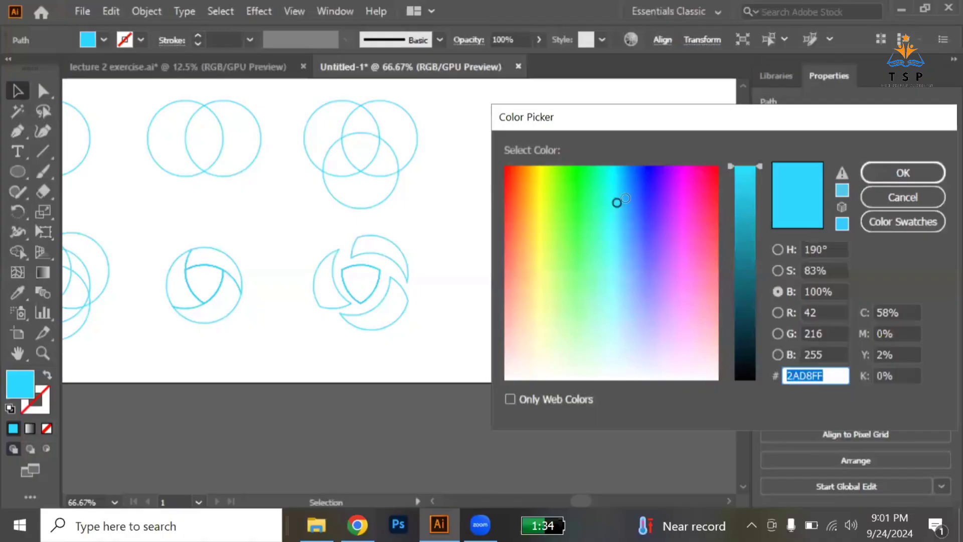
drag(626, 198, 629, 184)
drag(745, 200, 747, 312)
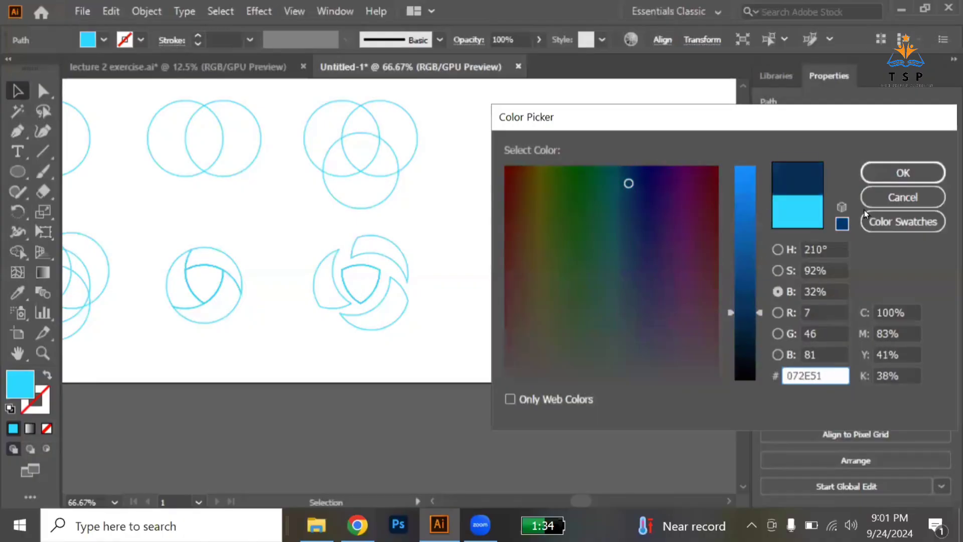
click(903, 173)
click(518, 353)
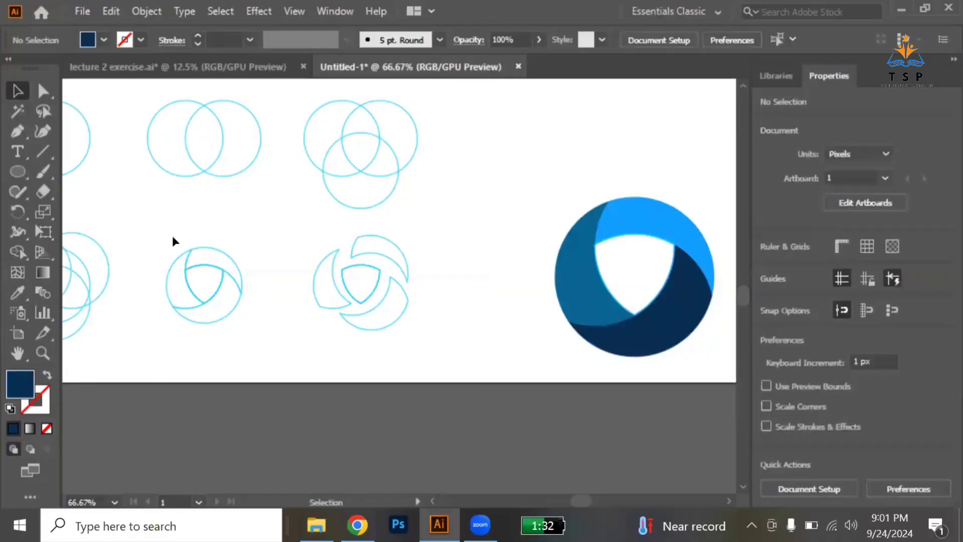
- Copy the small outlined swirl emblem above the coloured logo and enlarge it to about 119 px wide
drag(173, 241, 267, 353)
drag(183, 307, 490, 128)
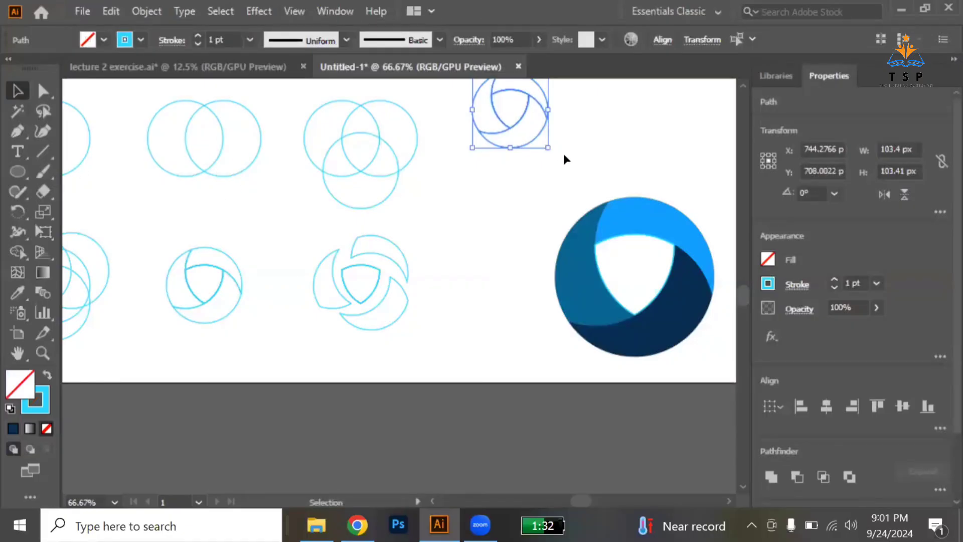
mouse_move(548, 149)
mouse_down()
mouse_move(559, 145)
mouse_move(560, 159)
mouse_up()
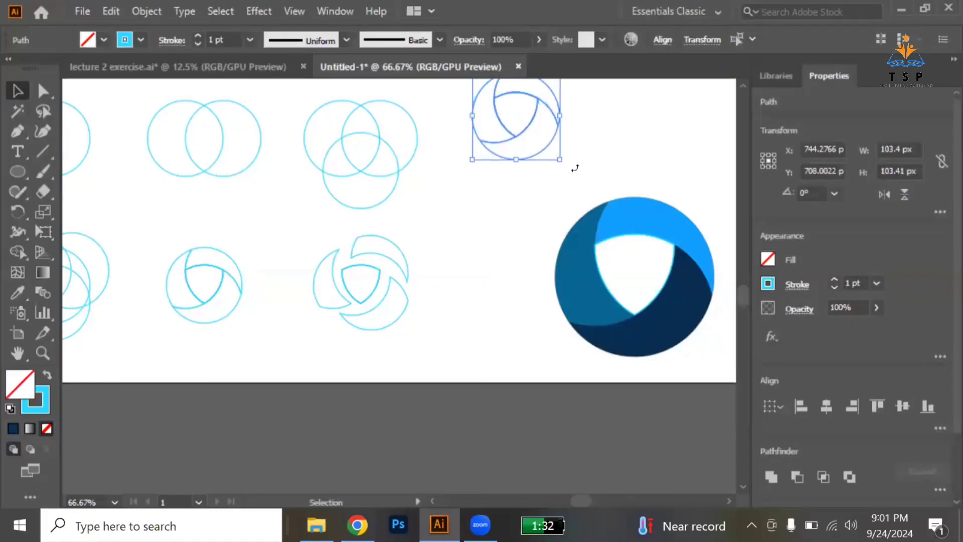
- Make the new outlined emblem's stroke a dashed line with a 3 pt dash
click(798, 285)
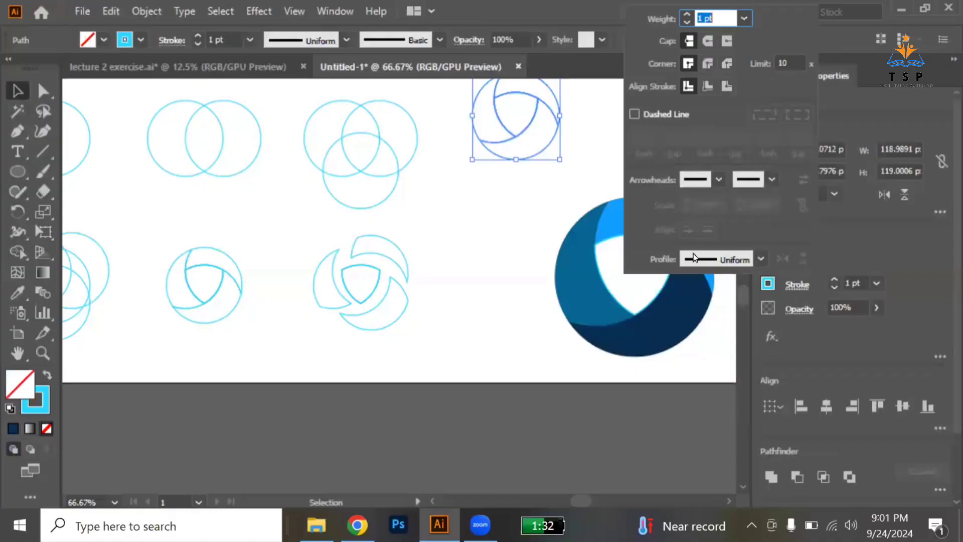
click(634, 114)
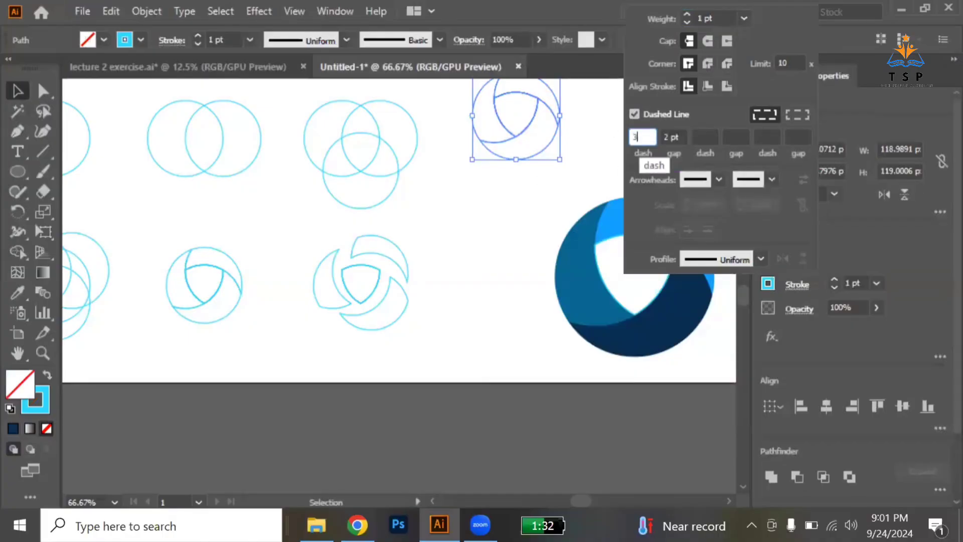
text(3)
key(Return)
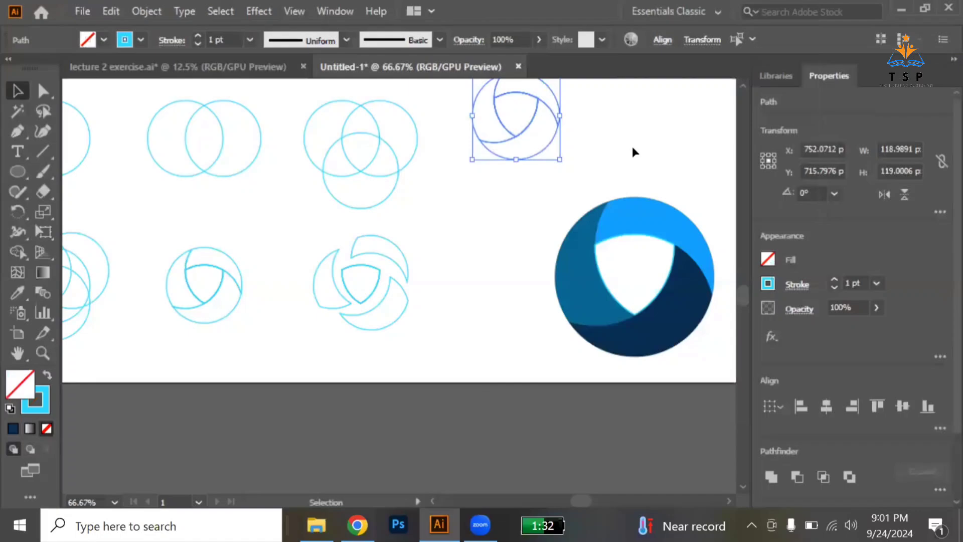
click(540, 200)
- Duplicate the PROCESS WORK heading beneath the single circle and change the copy's text to STEP 1
scroll(492, 213, down, 1)
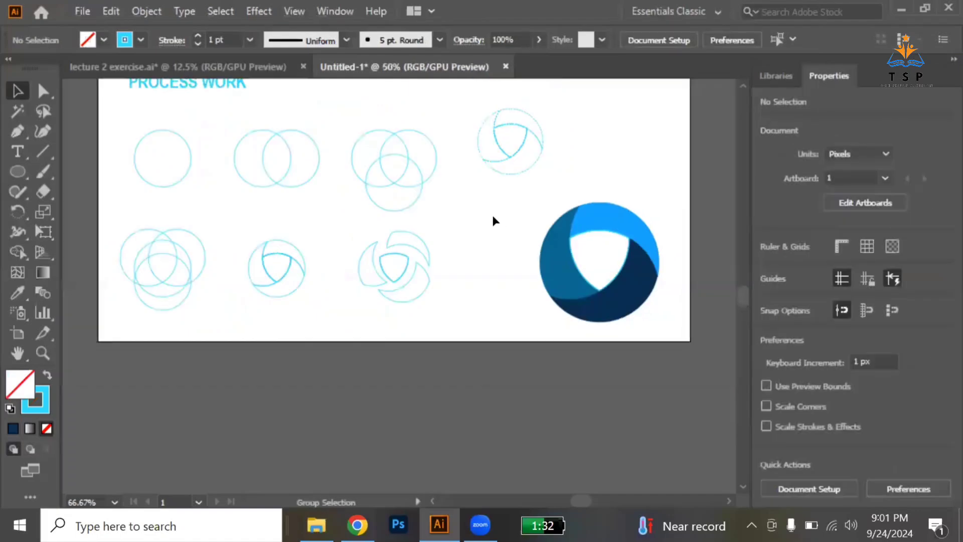
scroll(492, 213, up, 3)
scroll(493, 220, up, 1)
scroll(494, 221, down, 2)
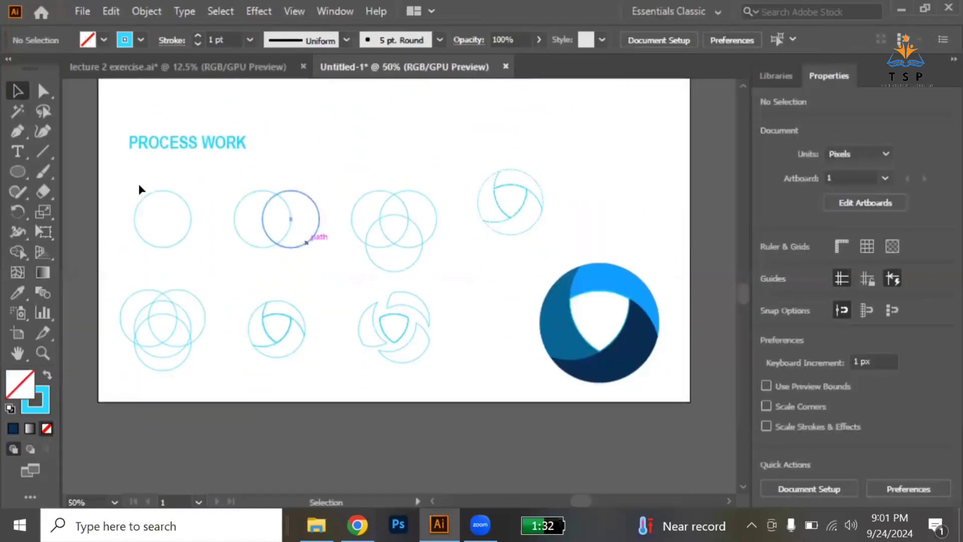
drag(146, 152, 162, 274)
double_click(258, 268)
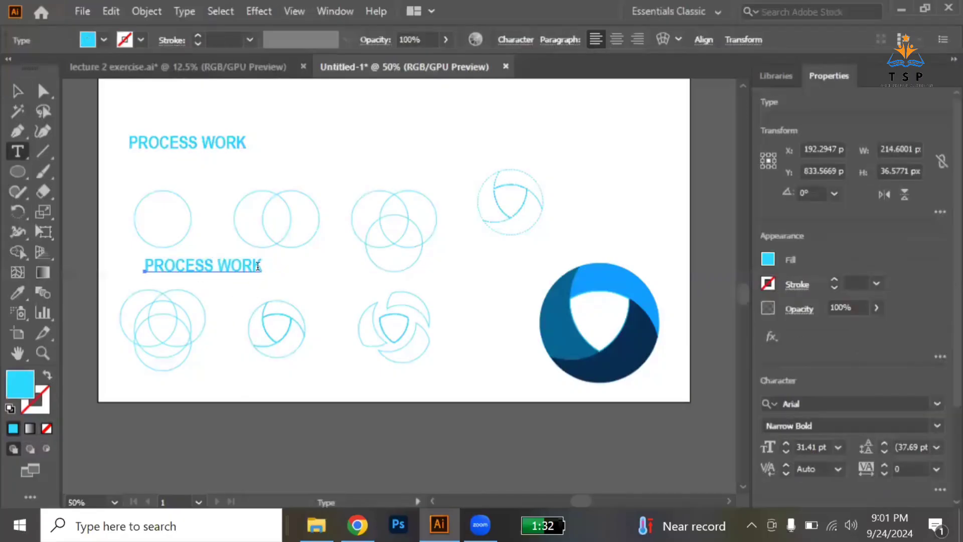
drag(258, 266, 112, 269)
text(STE)
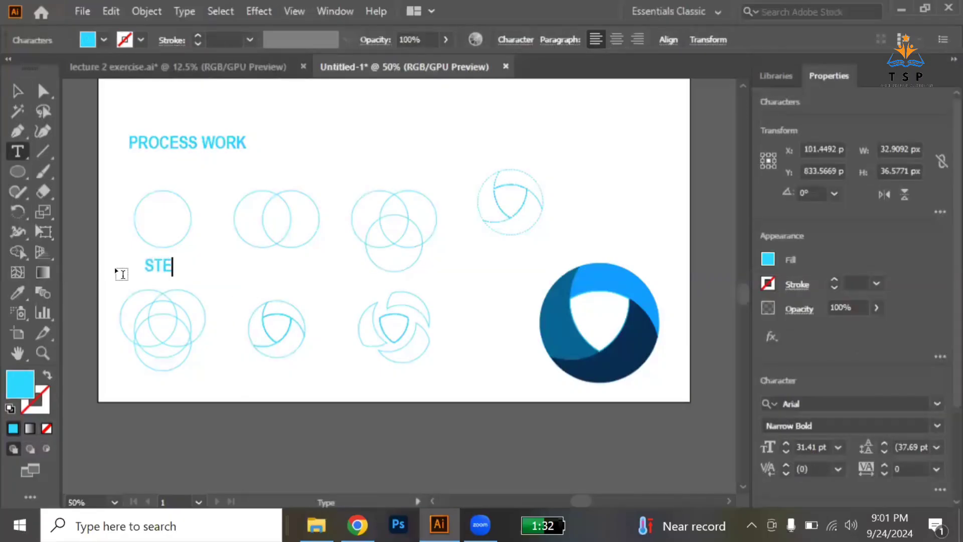
text(P 1)
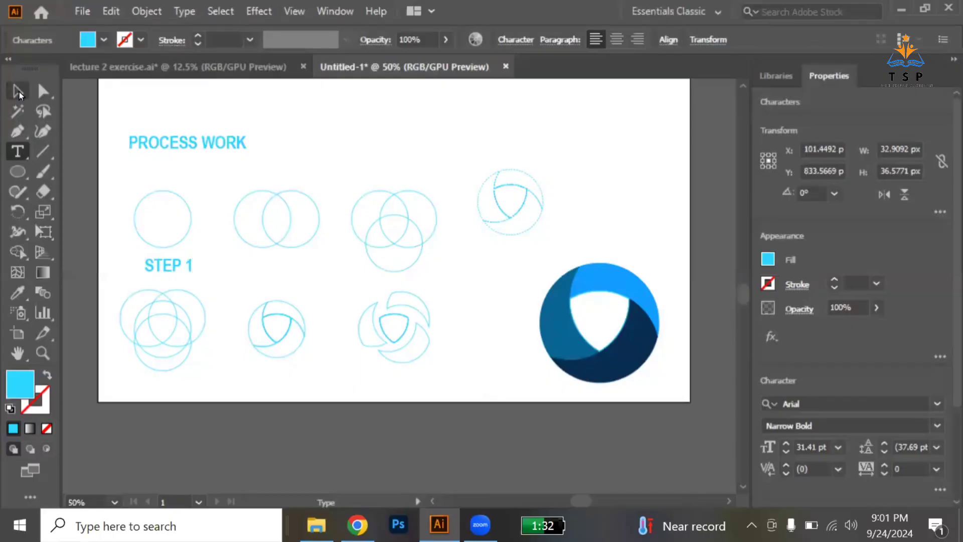
- Shrink the STEP 1 label to 20.97 pt and copy it horizontally beneath the two-circle group
click(17, 92)
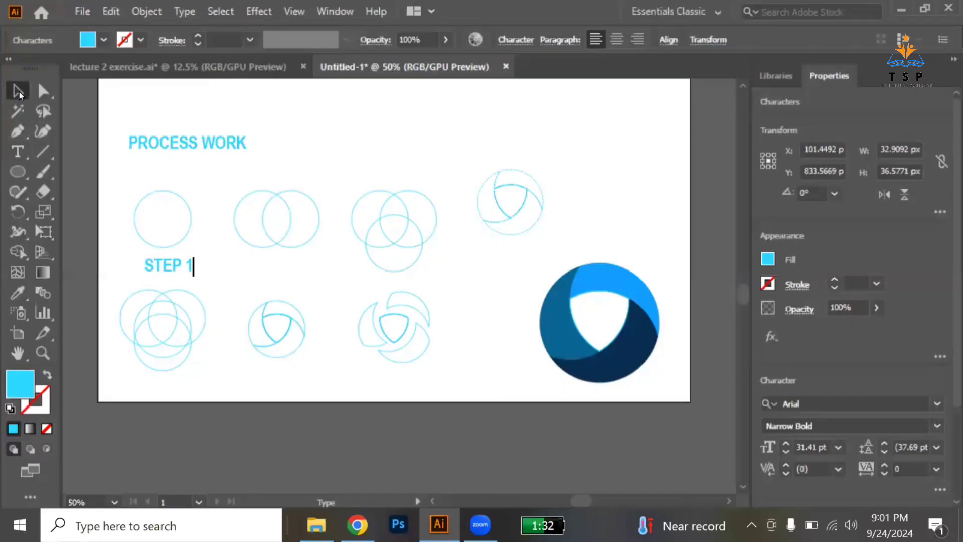
drag(193, 279, 279, 278)
click(204, 277)
- Move the three-circle group slightly up and copy the STEP 1 label beneath it
drag(347, 179, 444, 261)
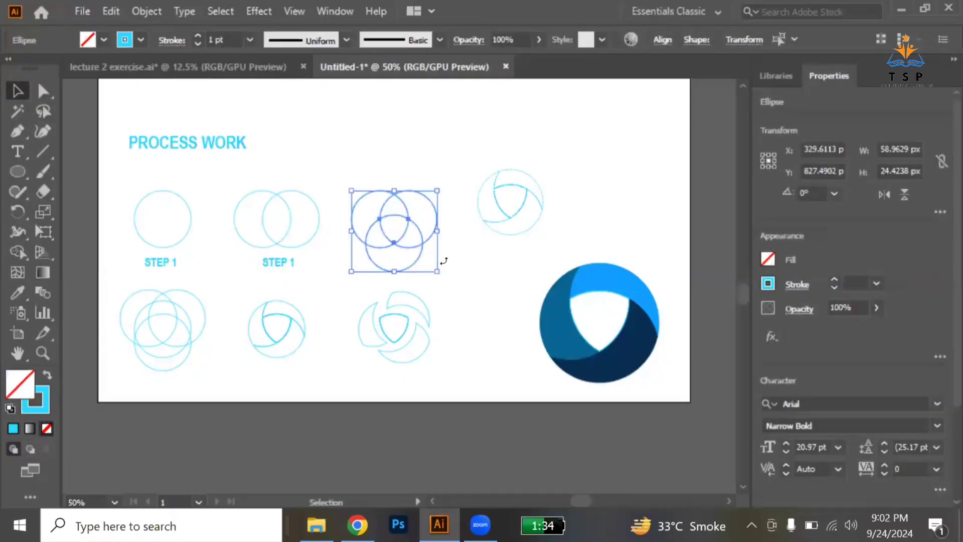
drag(395, 240, 393, 216)
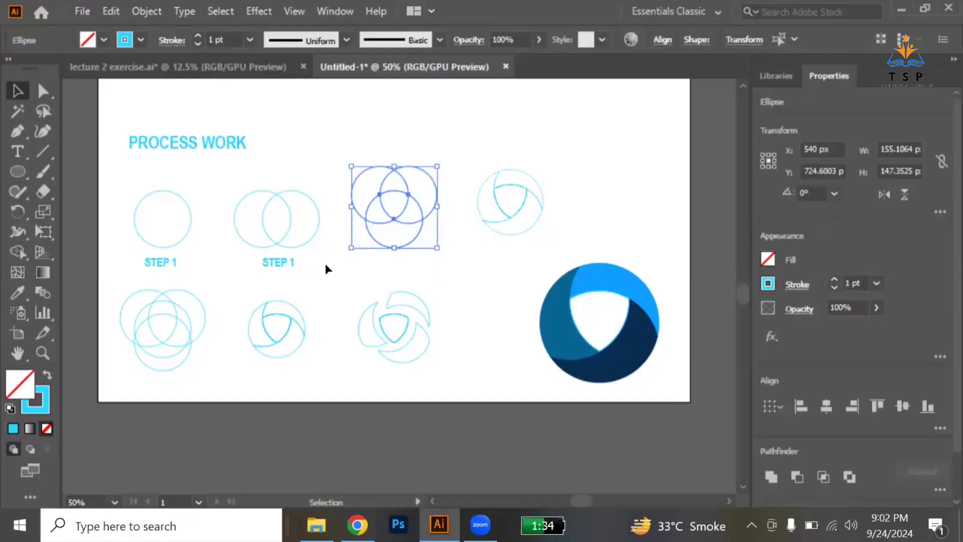
click(326, 266)
drag(293, 269, 396, 269)
- Copy the row of three STEP 1 labels straight down beneath the three drawings of the lower row
drag(119, 254, 446, 274)
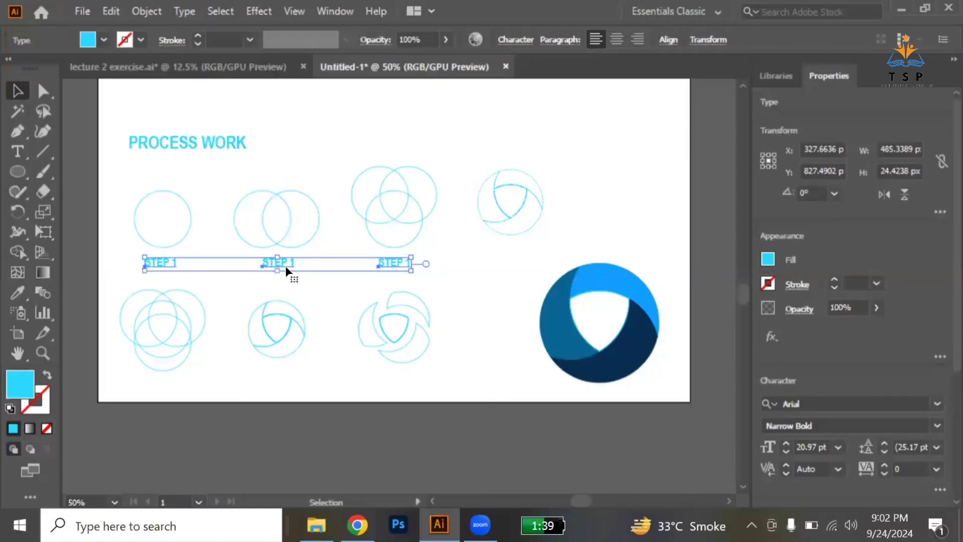
drag(284, 266, 280, 394)
click(466, 357)
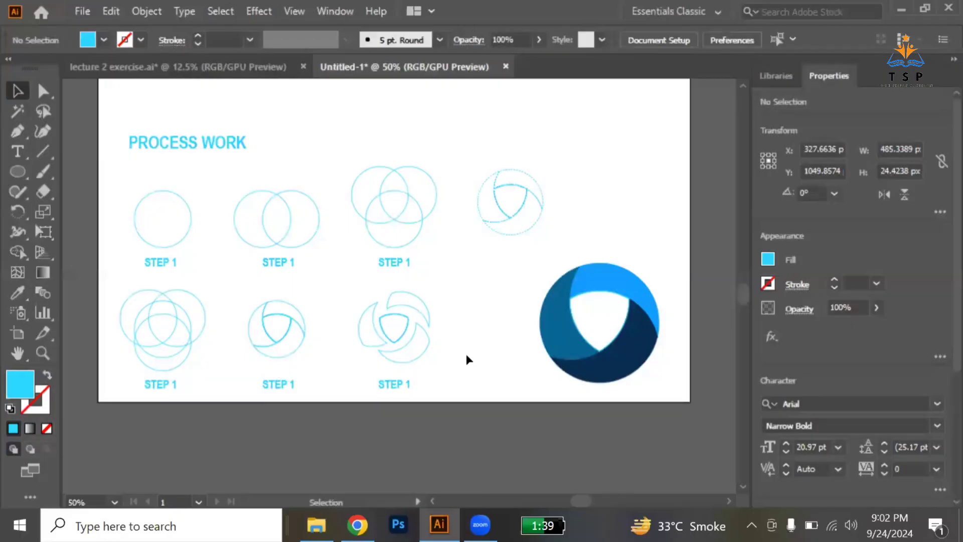
- Draw a straight divider line with the Pen tool across the full artboard width, just above the PROCESS WORK heading
scroll(280, 249, down, 1)
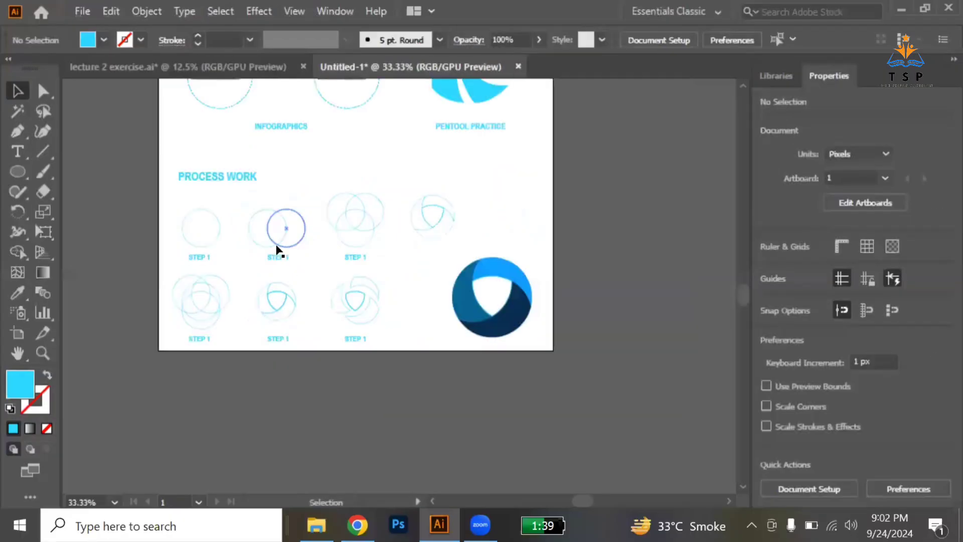
scroll(279, 250, up, 3)
click(17, 133)
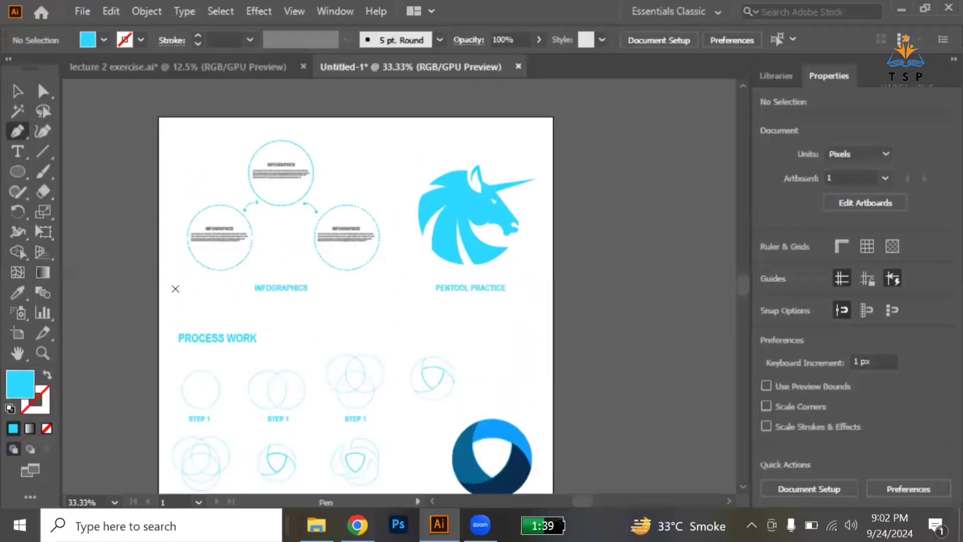
click(158, 314)
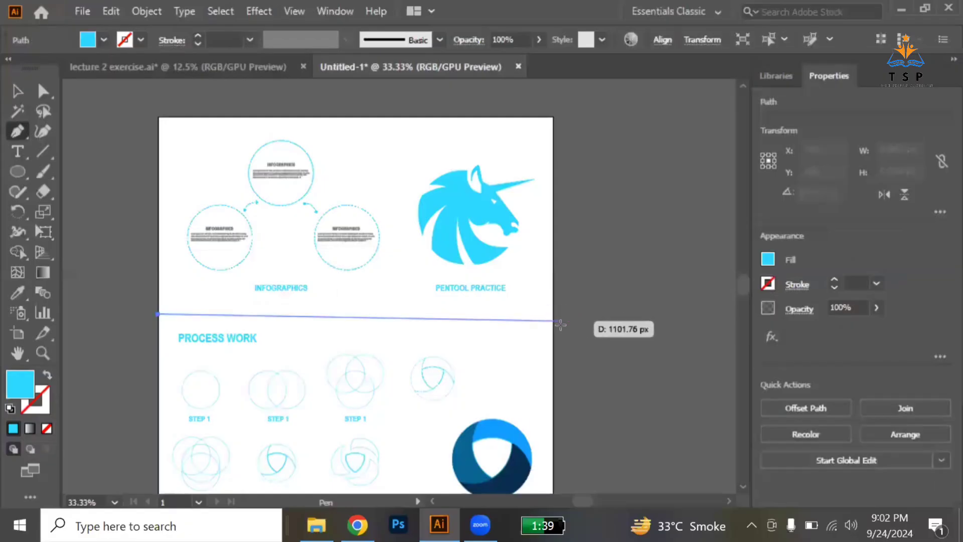
click(548, 315)
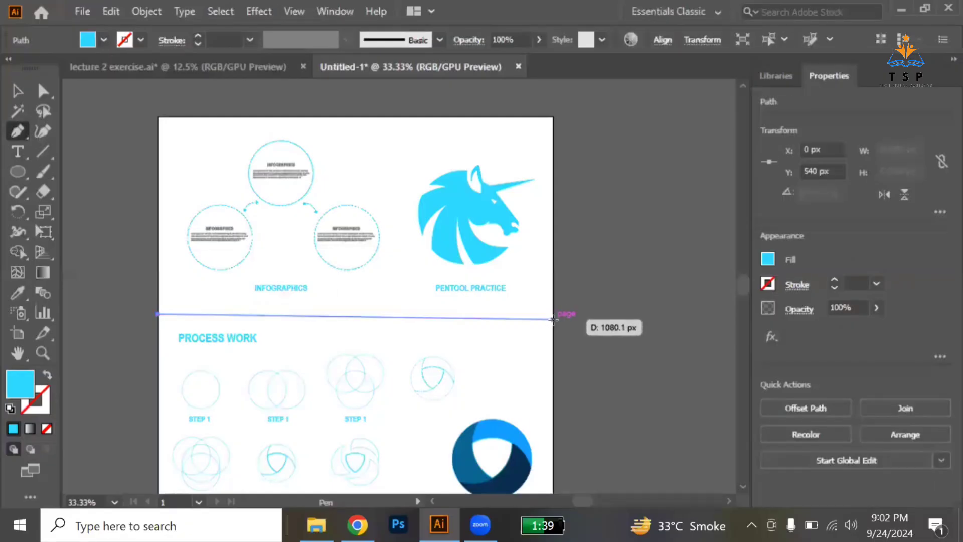
click(553, 319)
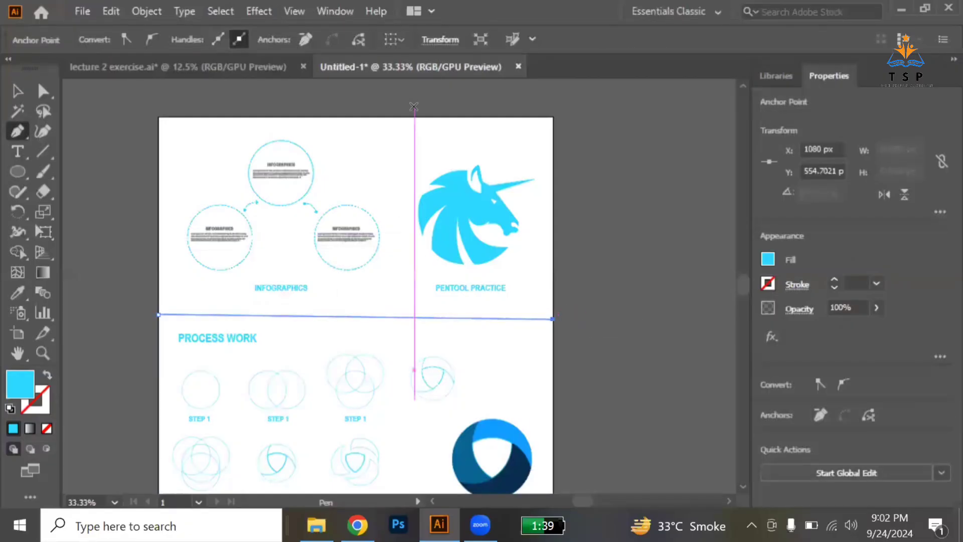
- Draw a vertical divider line from the artboard's upper edge to the horizontal divider, between the INFOGRAPHICS and PENTOOL PRACTICE sections
click(403, 117)
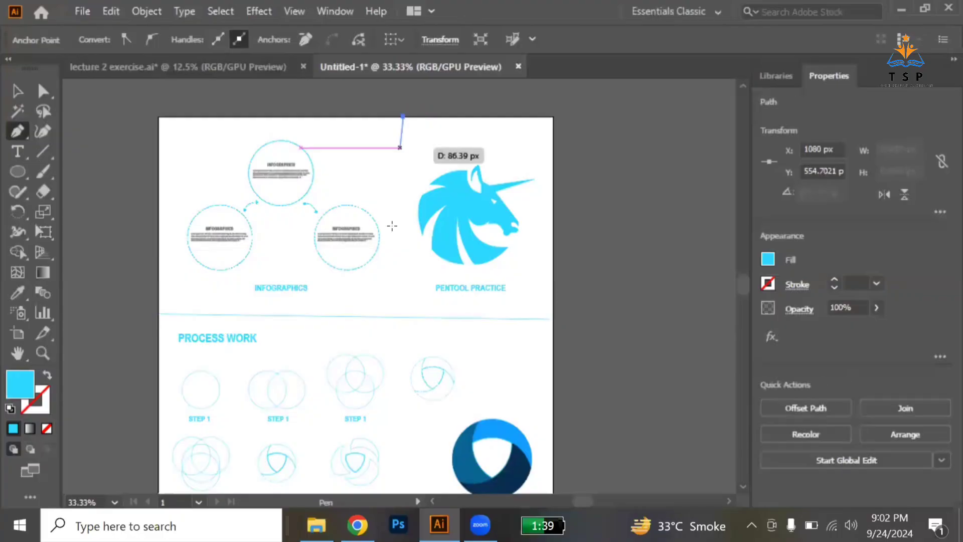
click(404, 316)
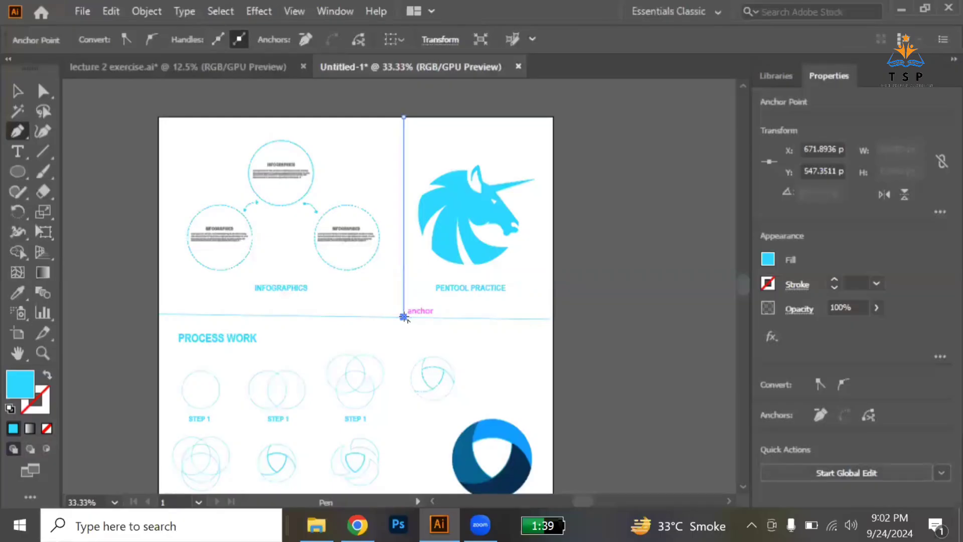
key(v)
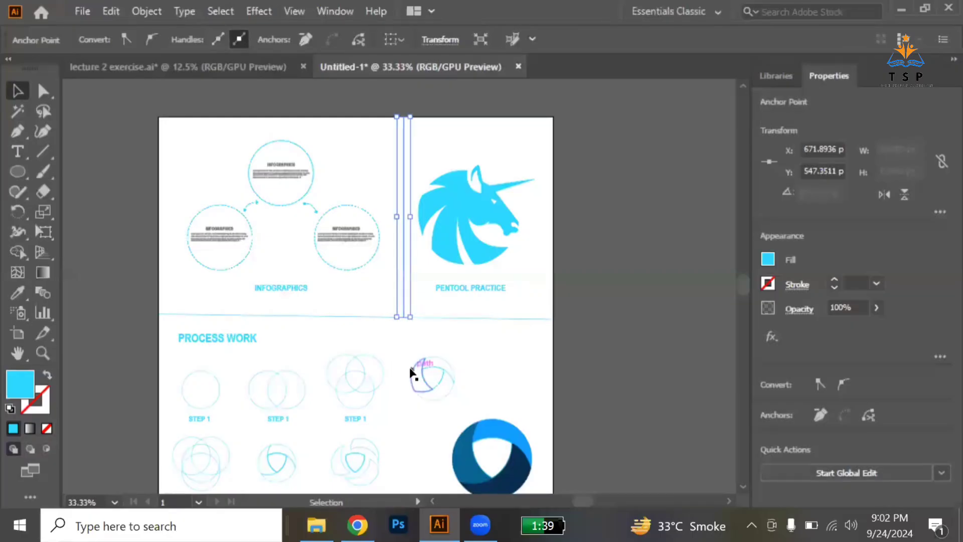
click(394, 348)
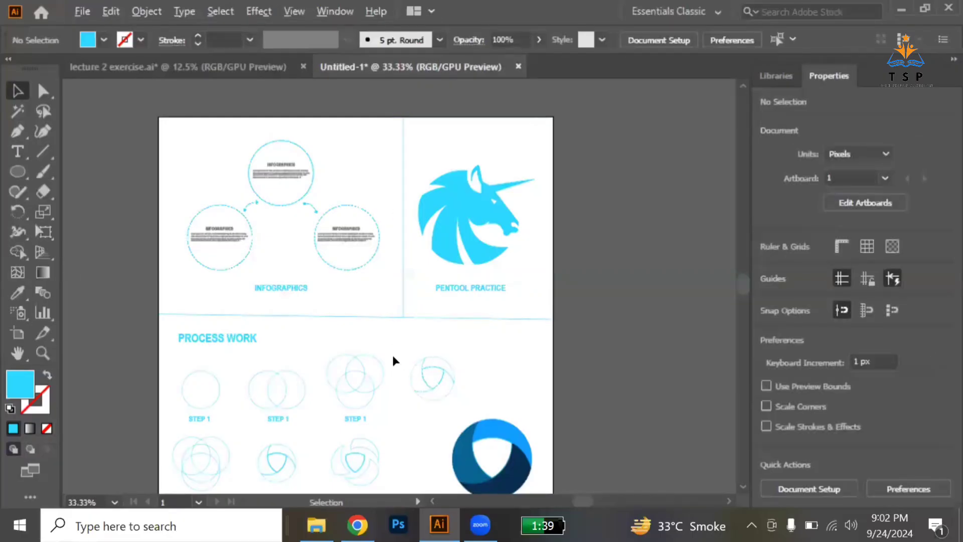
- Draw a small cyan square of about 16 × 16 px over the junction of the two divider lines
scroll(402, 314, up, 4)
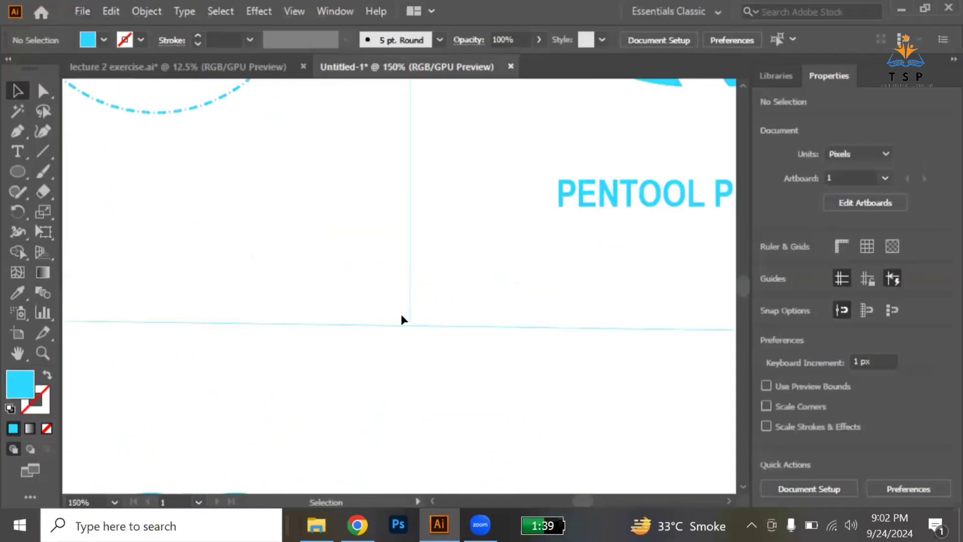
key(m)
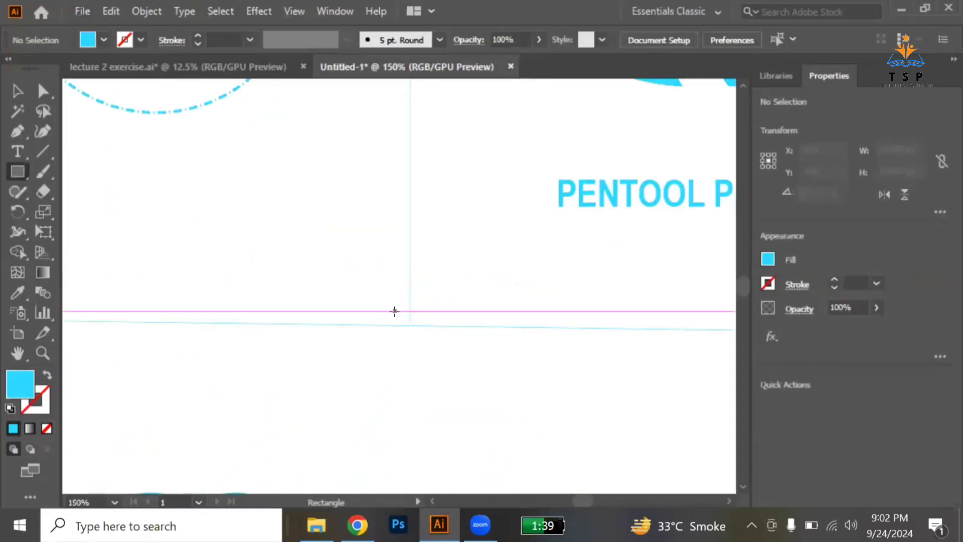
drag(396, 312, 421, 339)
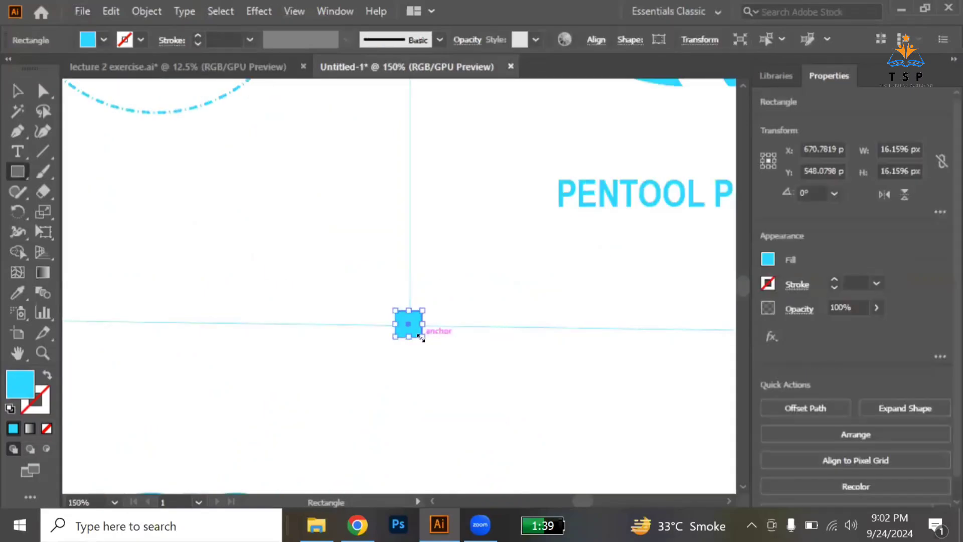
scroll(284, 301, down, 2)
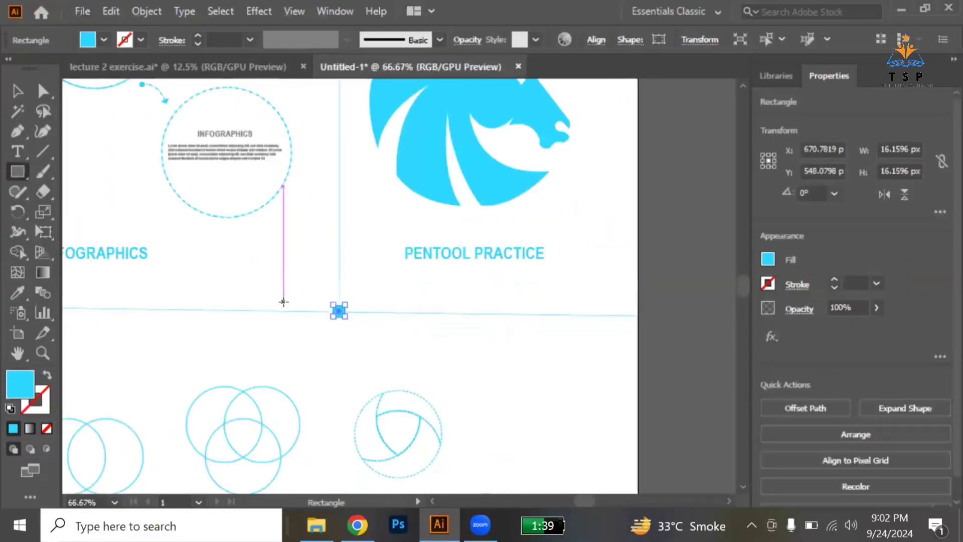
key(v)
scroll(284, 302, down, 2)
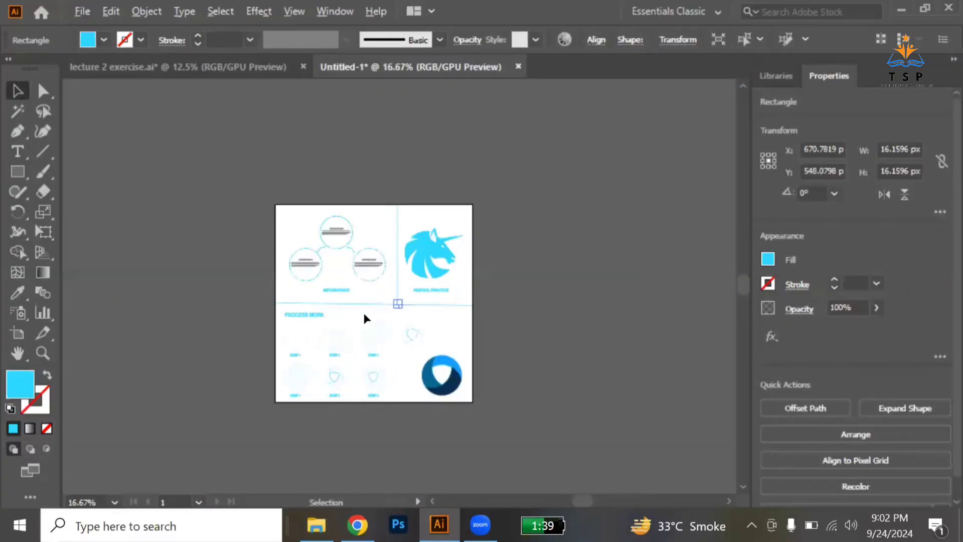
- Copy the right infographic circle's placeholder paragraph beside the outlined swirl logo and enlarge its text frame to about 236 × 43 px
scroll(363, 313, up, 3)
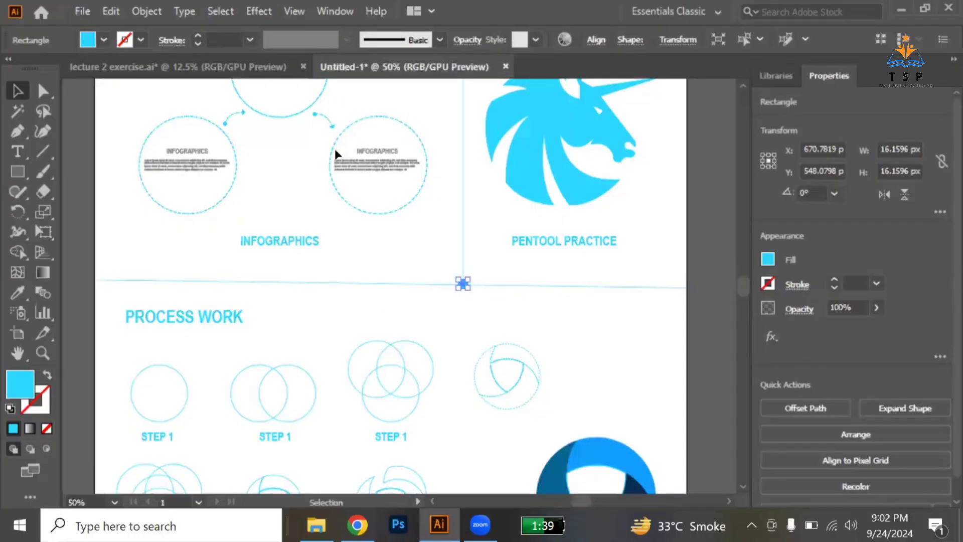
drag(355, 163, 569, 377)
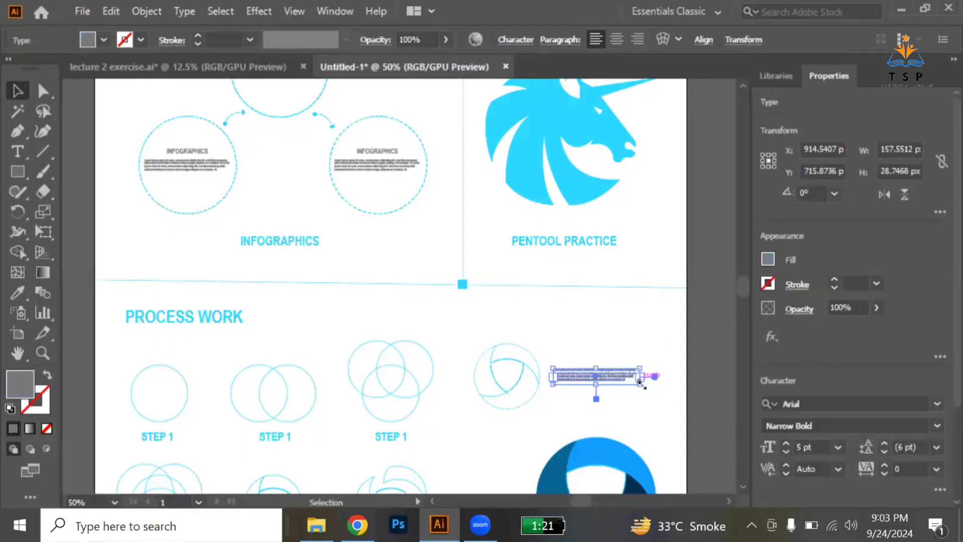
drag(640, 384, 683, 411)
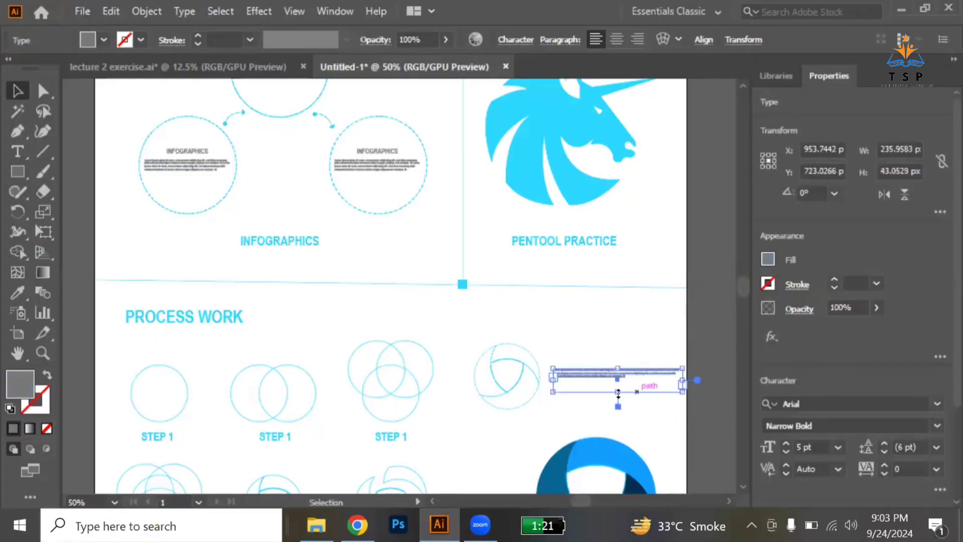
- Set the copied paragraph's font size to 10 pt, make its text frame taller and move it closer to the outlined swirl
scroll(806, 368, down, 3)
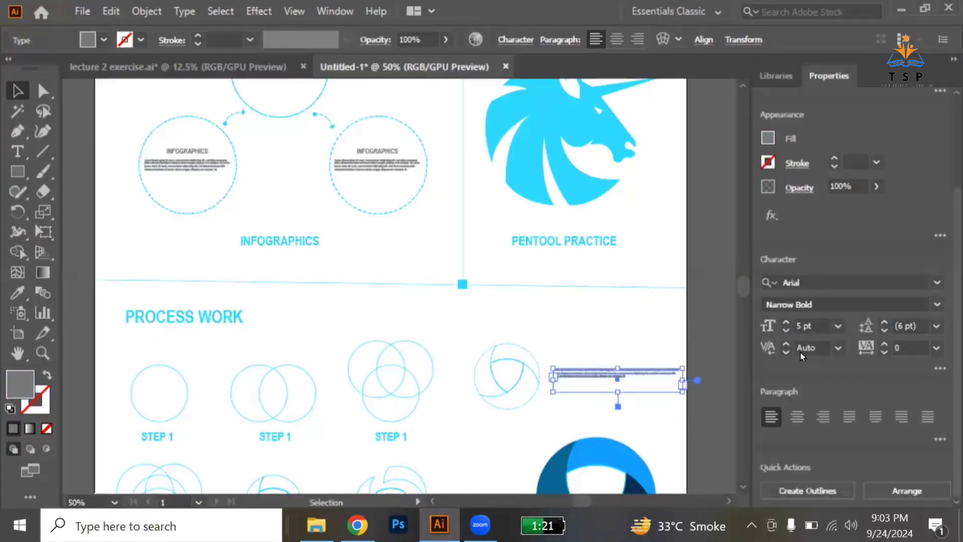
click(785, 323)
click(785, 323)
click(786, 323)
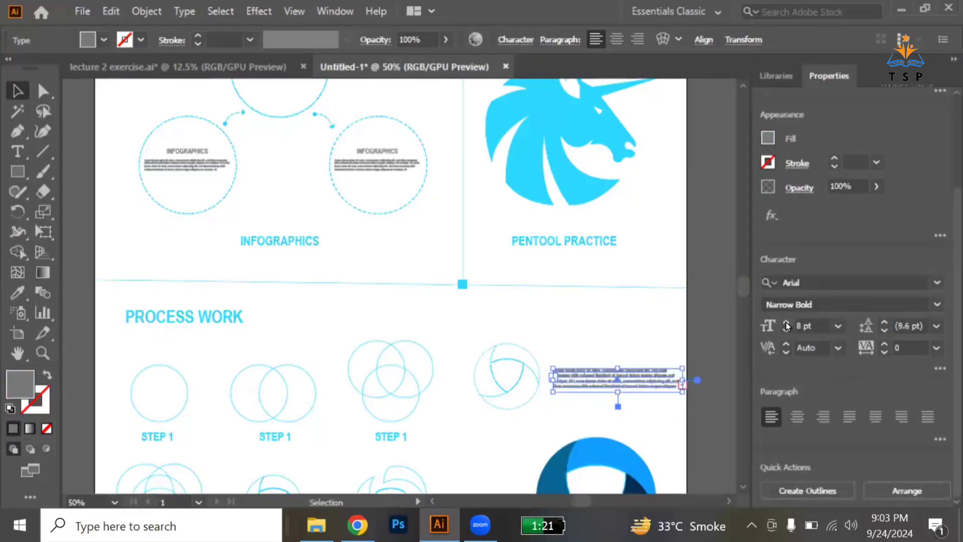
click(786, 323)
drag(618, 393, 608, 374)
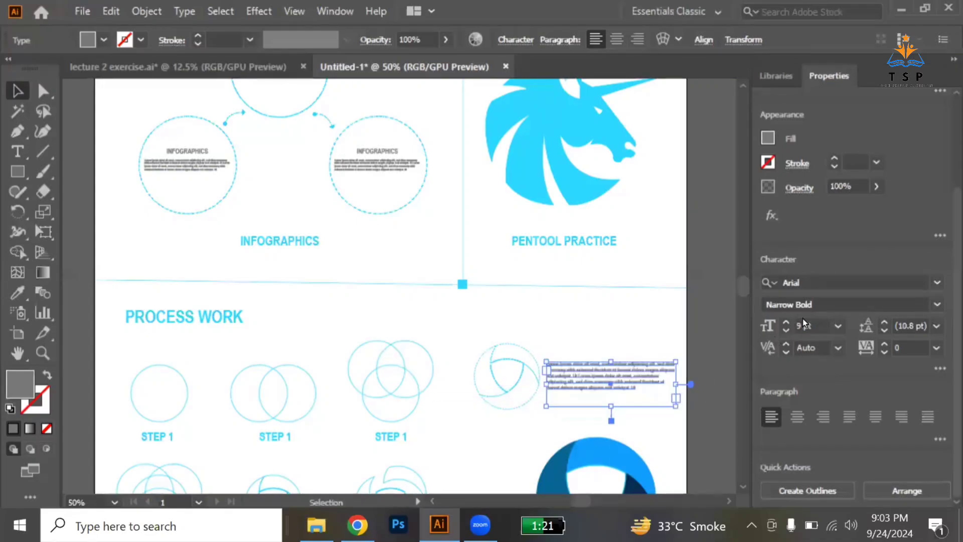
click(787, 323)
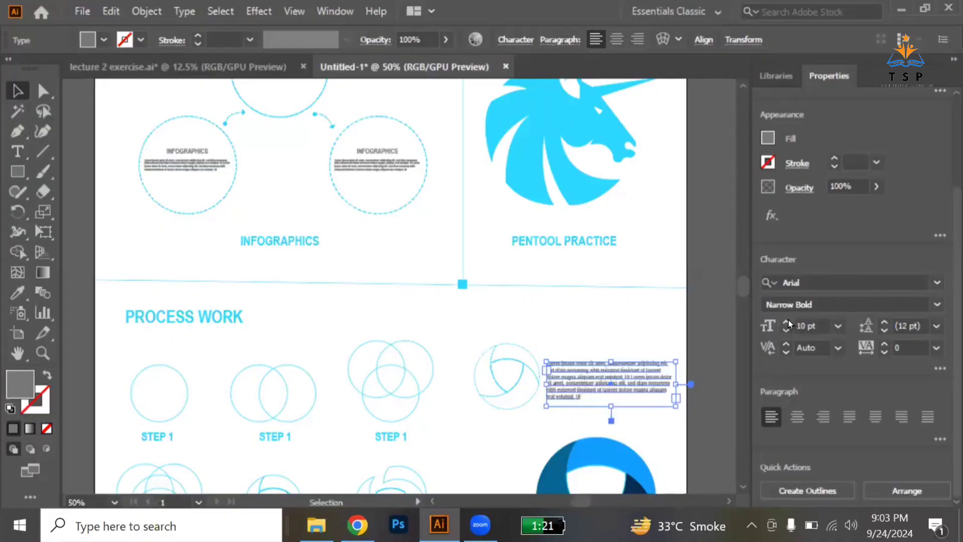
click(506, 296)
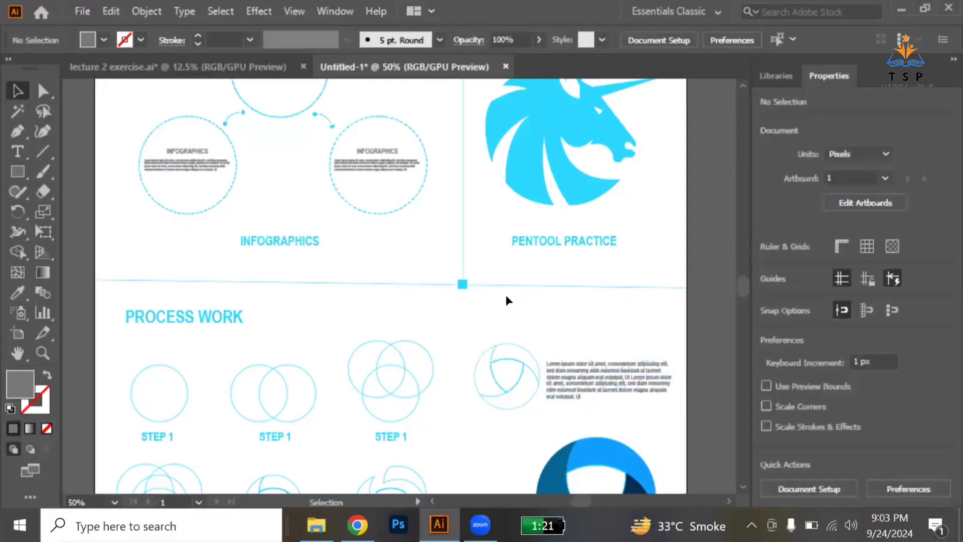
- Draw a thin vertical grey rounded rectangle, about 7 × 68 px, between the three-circle group and the outlined swirl
scroll(507, 296, down, 1)
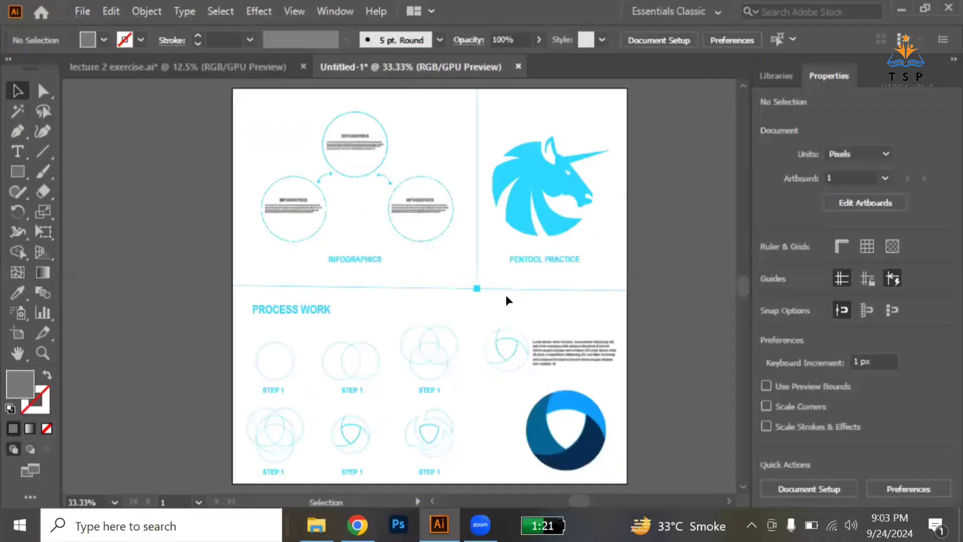
scroll(506, 300, down, 2)
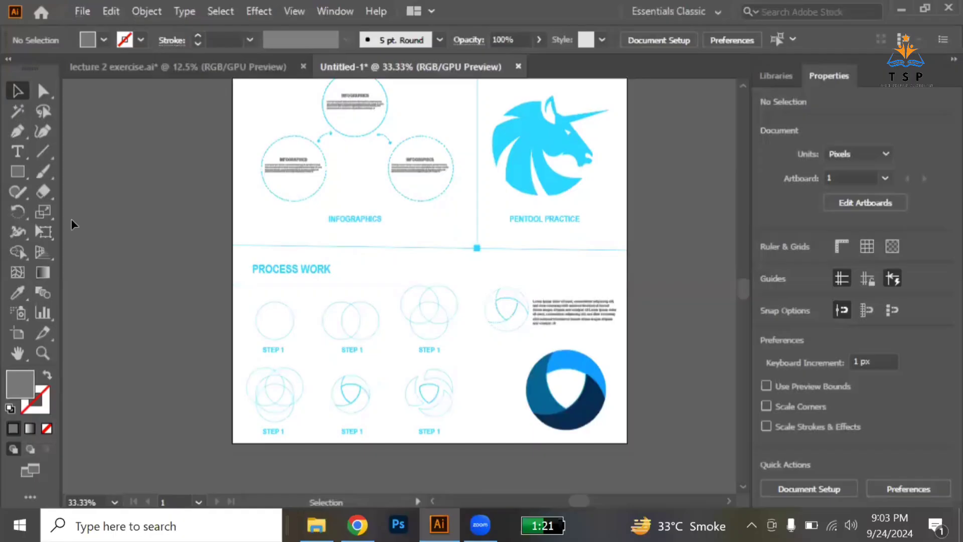
click(17, 179)
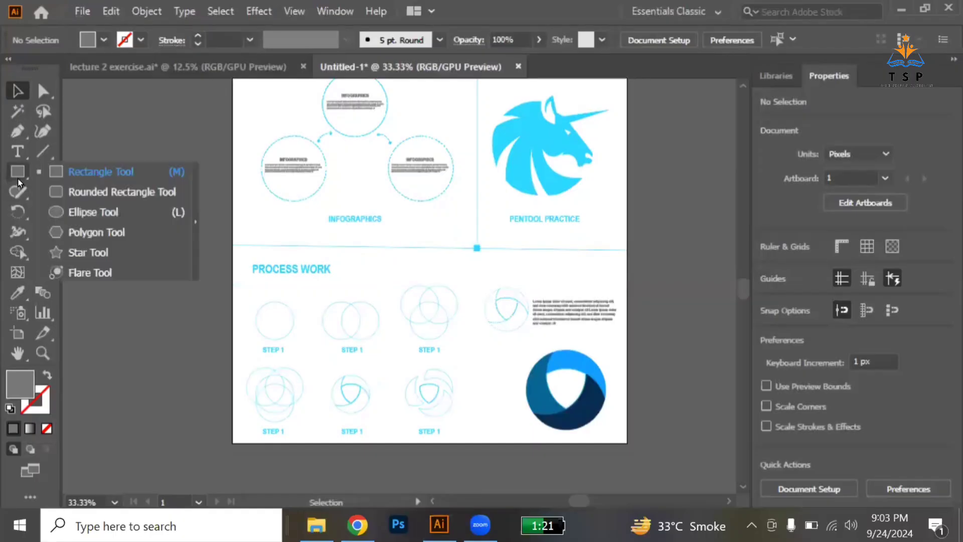
click(82, 193)
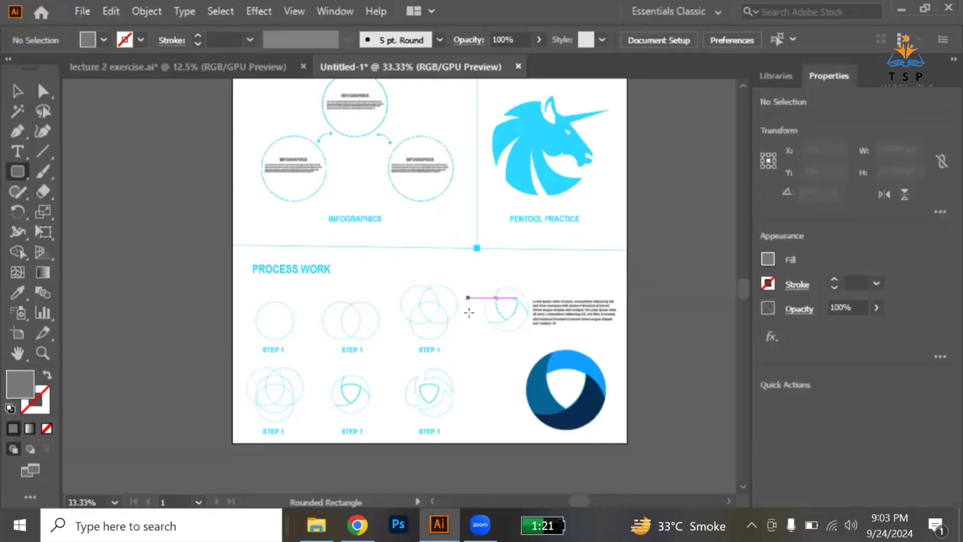
drag(468, 297, 470, 324)
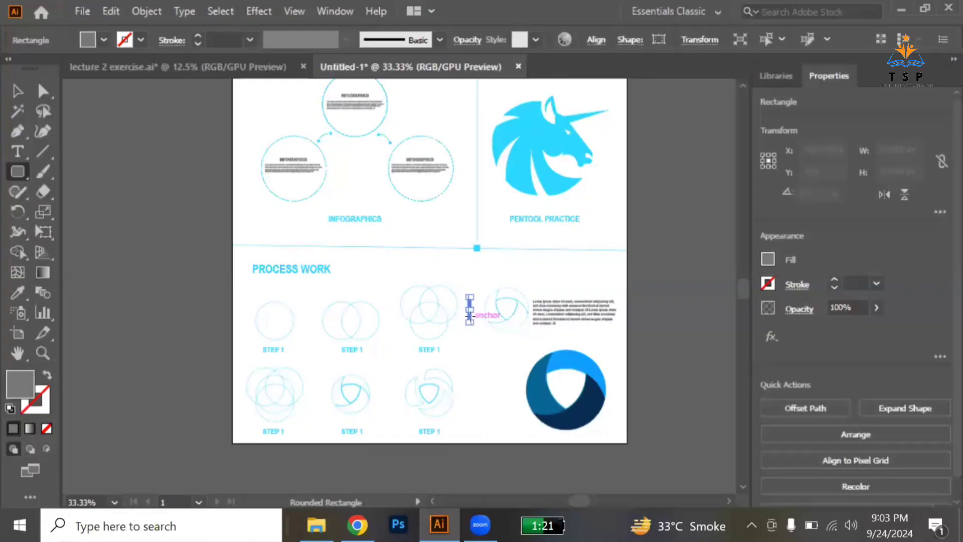
key(v)
click(476, 359)
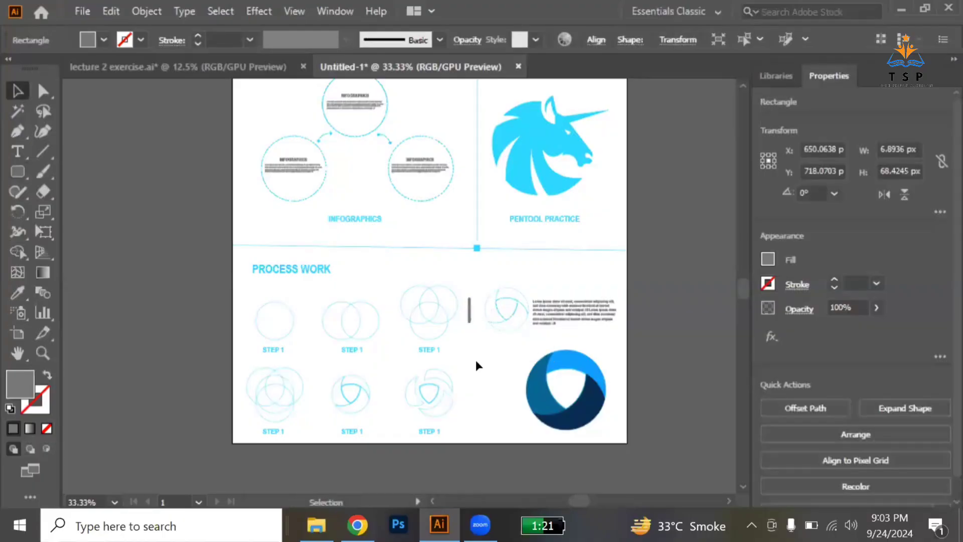
- Copy the grey bar straight down twice at equal spacing to form a dashed divider, and move all three bars slightly down
drag(467, 309, 471, 351)
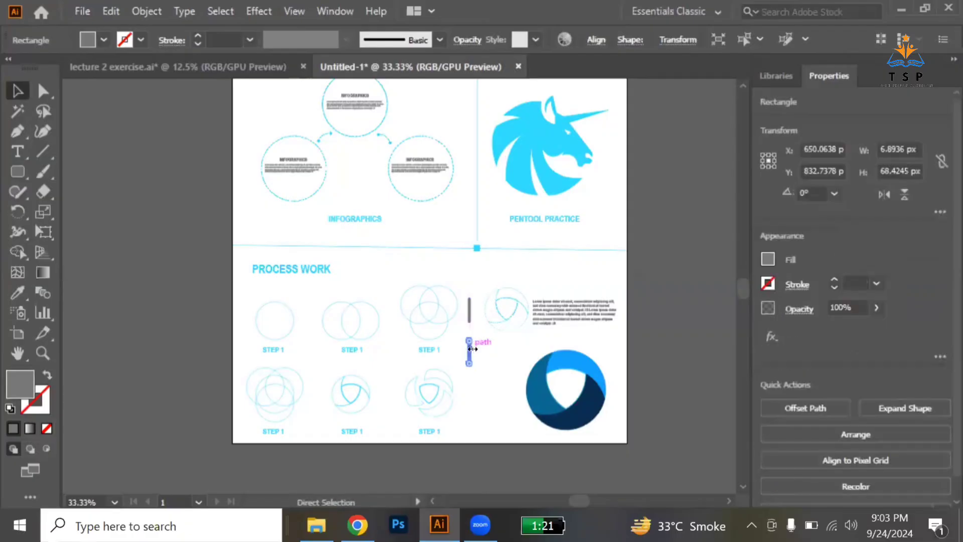
key(ctrl+d)
click(495, 364)
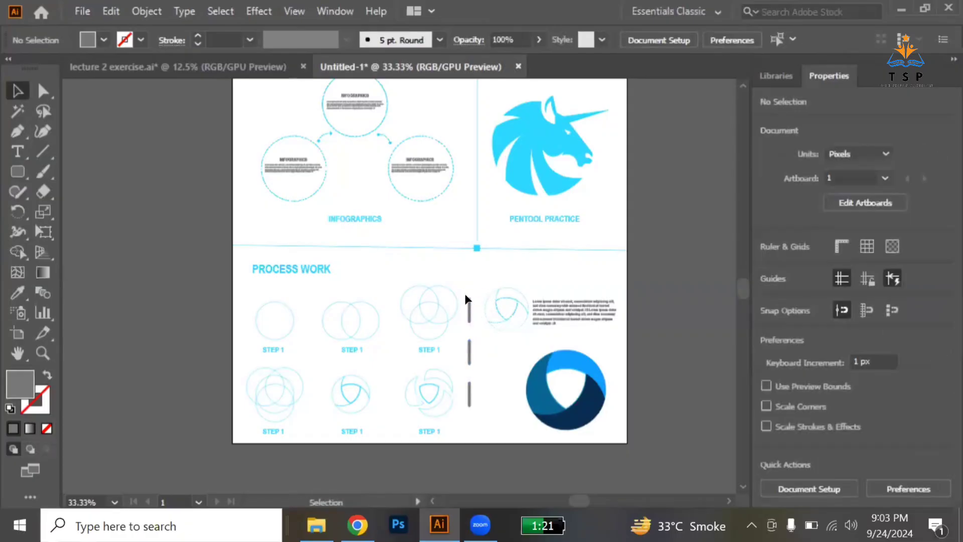
drag(475, 409, 463, 295)
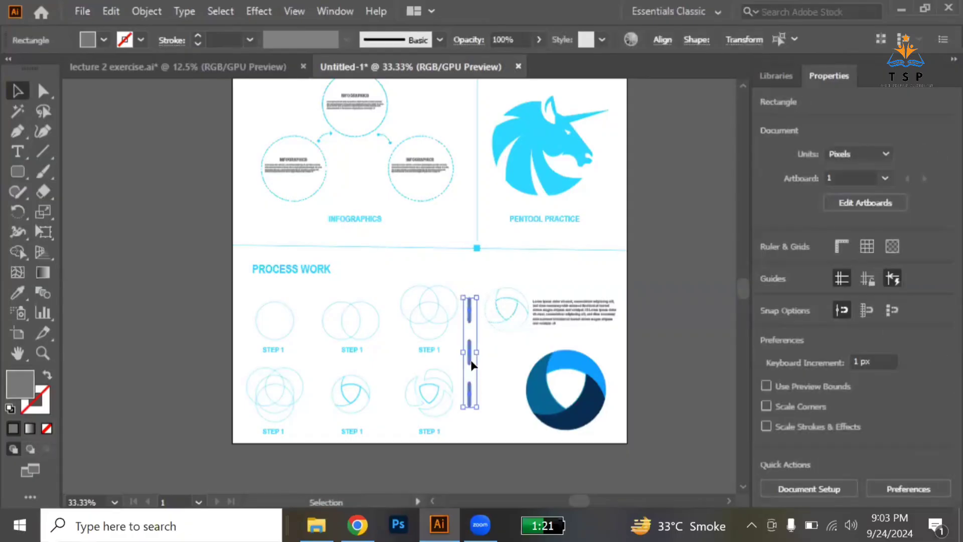
drag(468, 370, 468, 374)
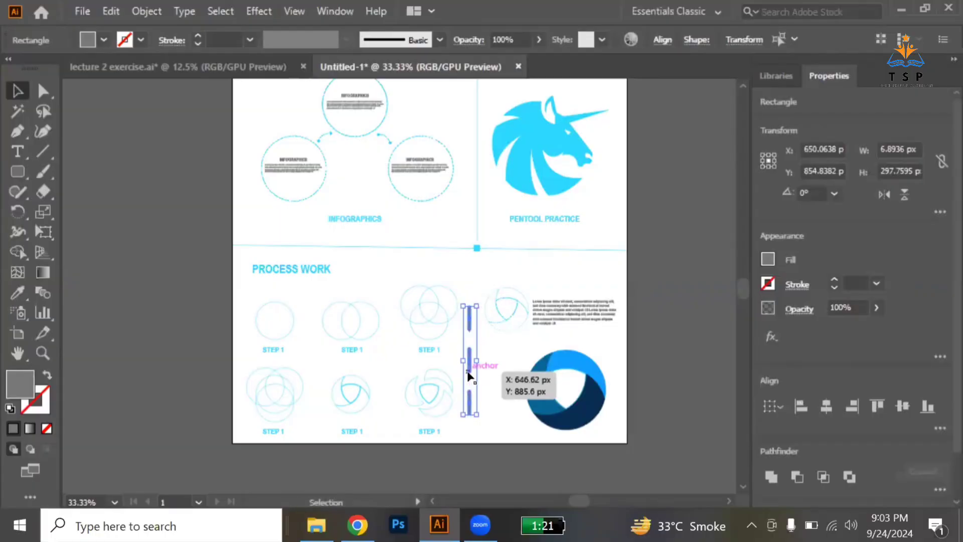
click(500, 374)
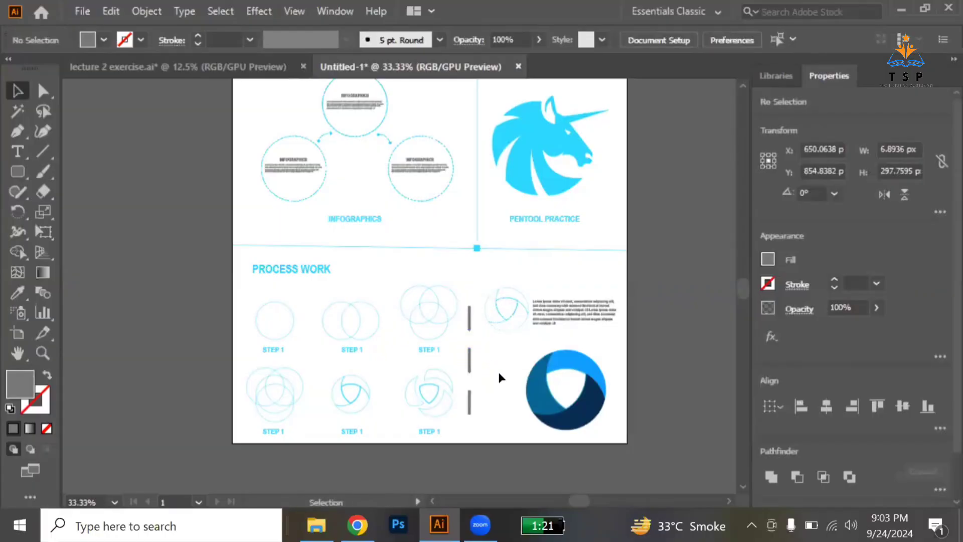
- Draw a 1080 × 1080 px rectangle covering the whole artboard and remove its fill
key(ctrl+minus)
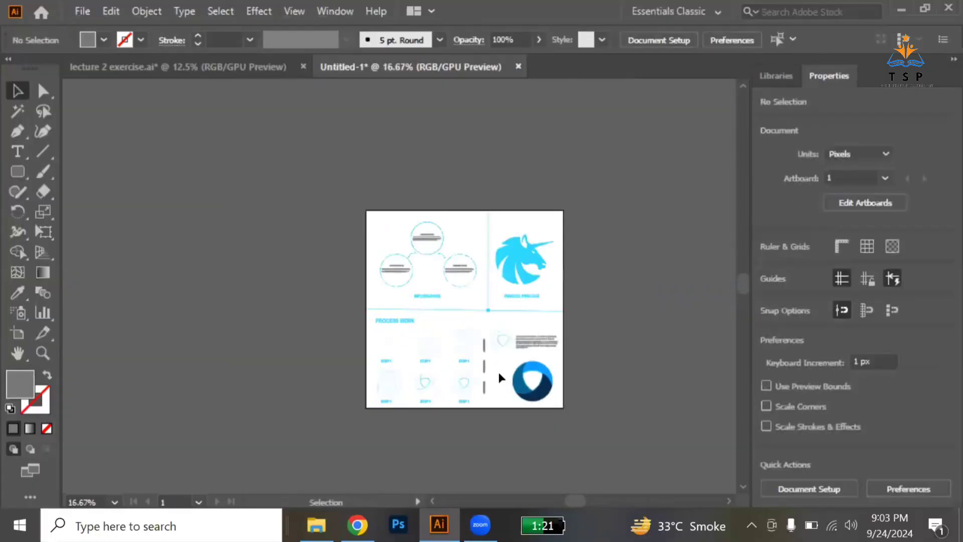
click(17, 172)
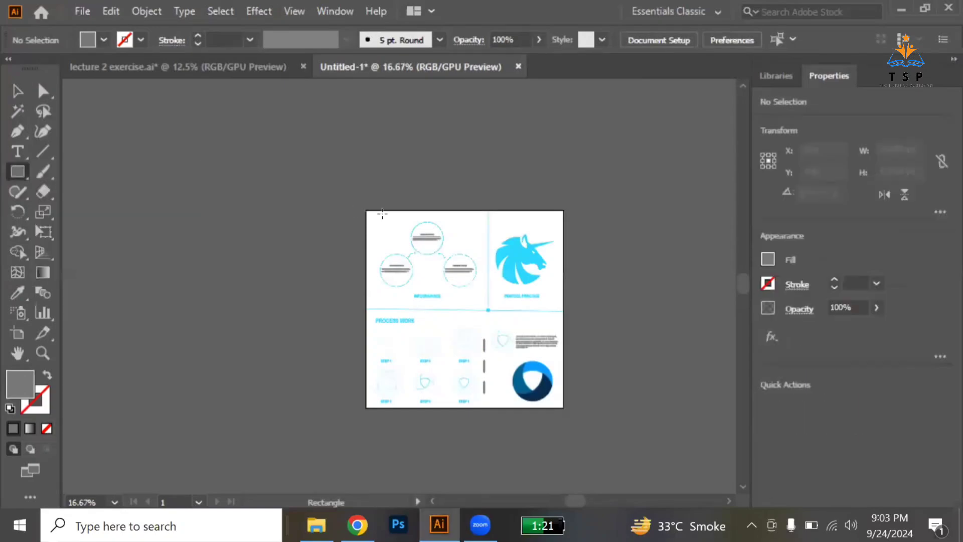
drag(367, 210, 563, 406)
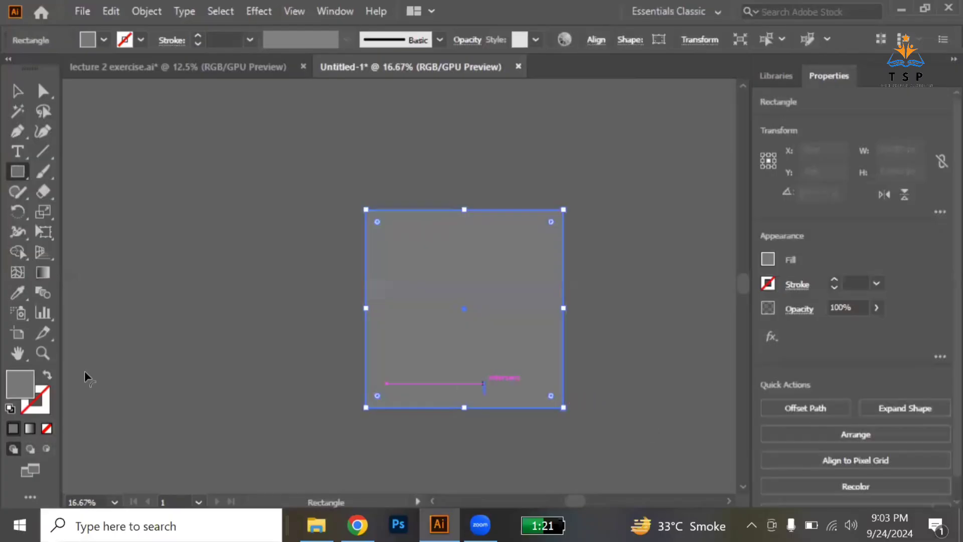
click(47, 428)
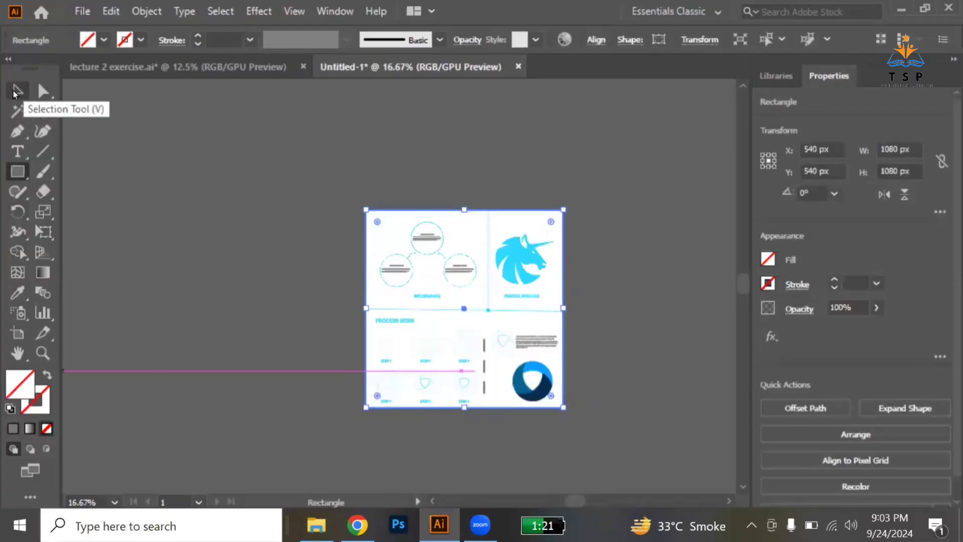
click(16, 92)
click(311, 282)
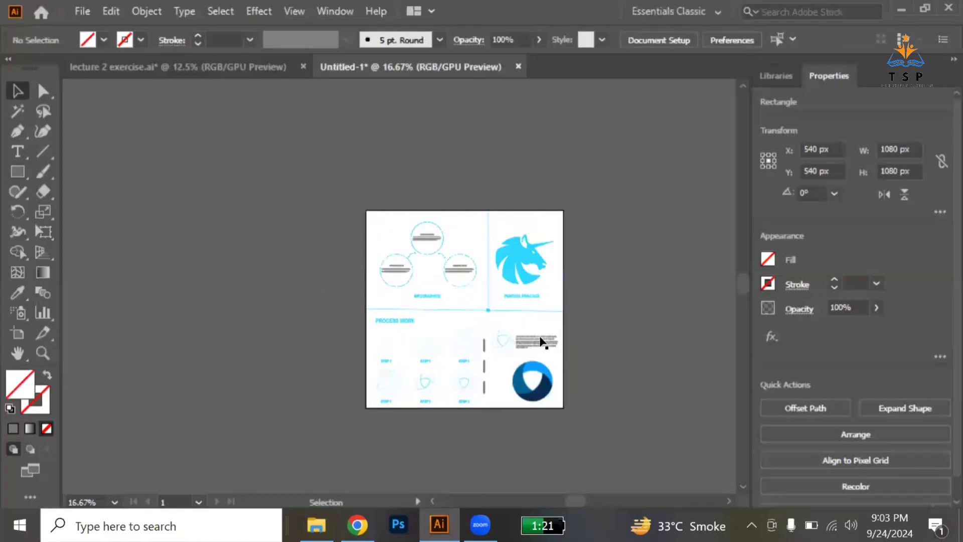
scroll(542, 343, up, 2)
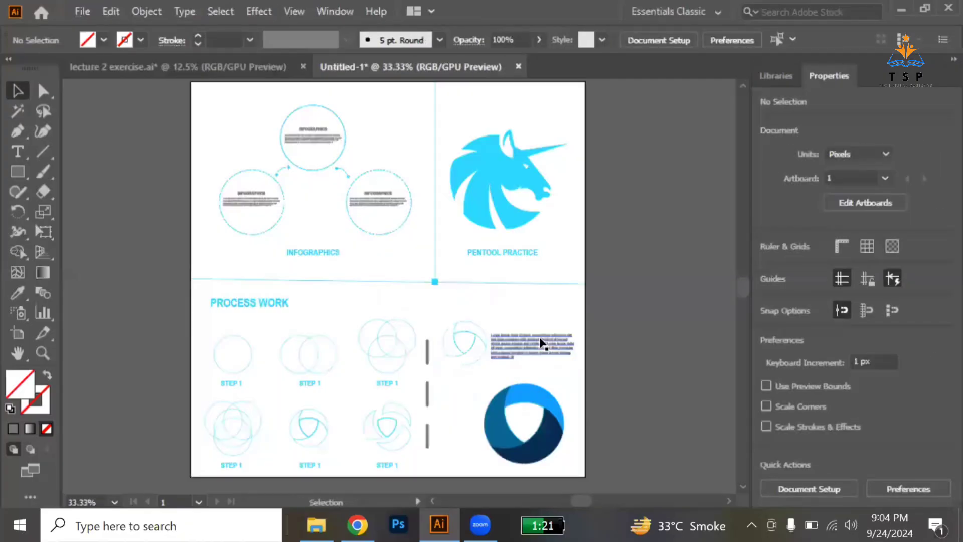
scroll(537, 343, down, 1)
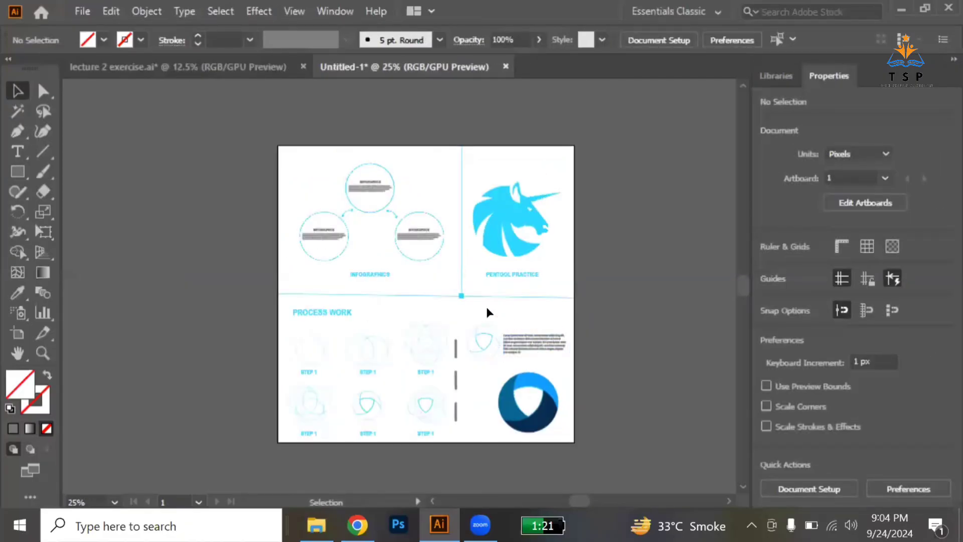